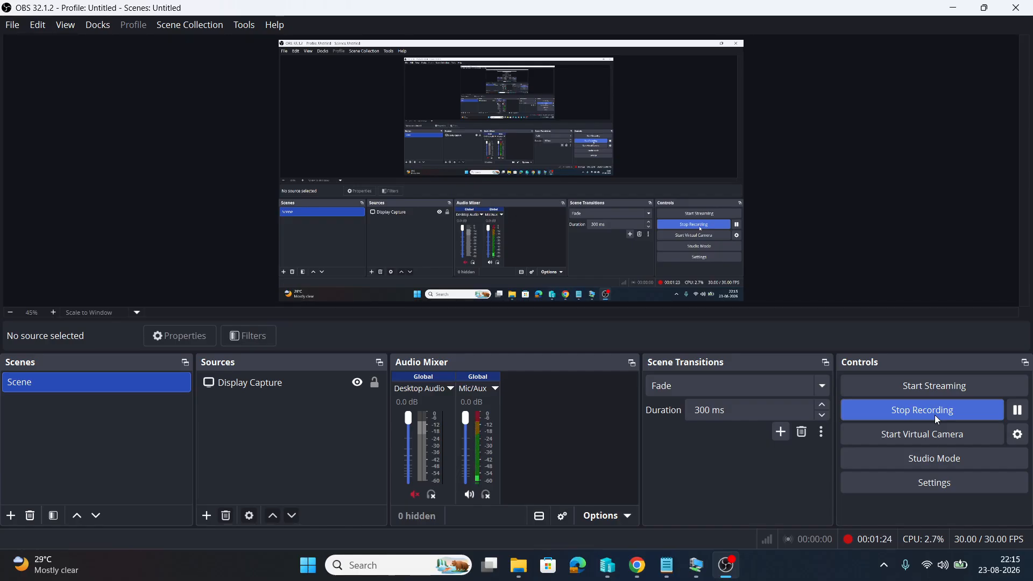
Switch from OBS to the remote test machine, where the App Control Policy Wizard shows its Welcome page
{"action": "left_click", "coordinate": [934, 415]}
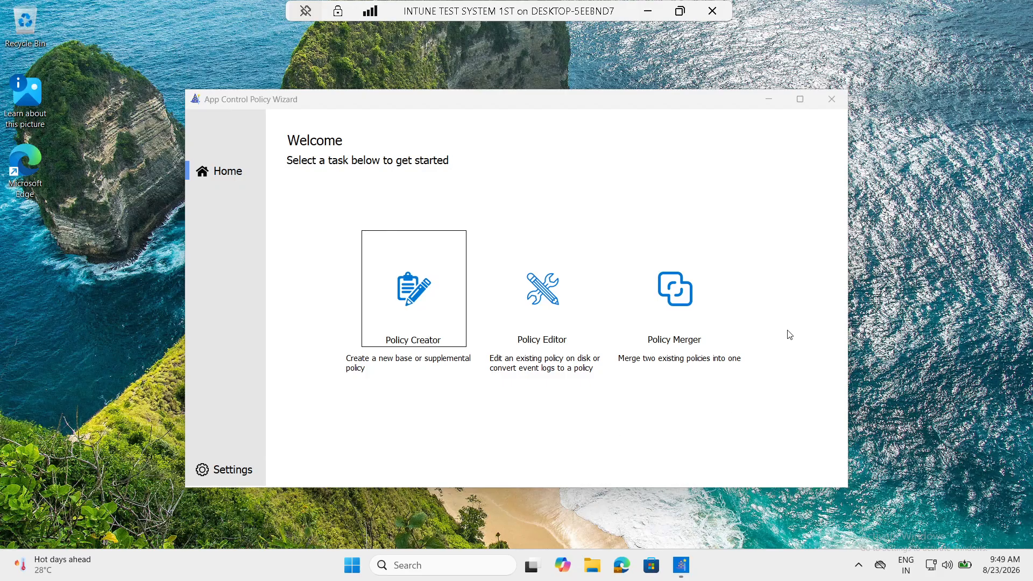
Reopen the wizard and start a Policy Creator Multiple Policy Format Base Policy in a maximized window
{"action": "left_click", "coordinate": [832, 99]}
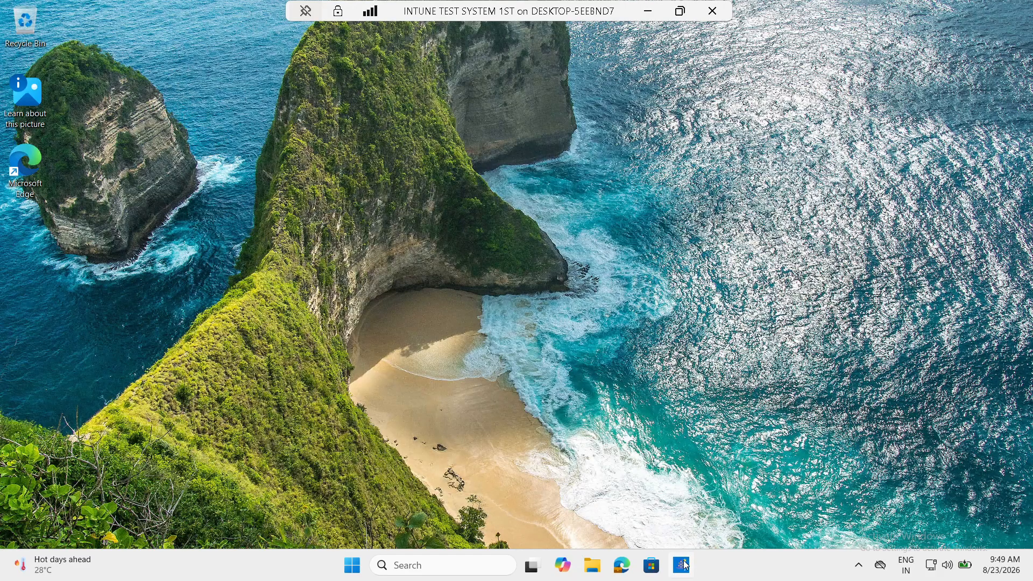
{"action": "left_click", "coordinate": [683, 564]}
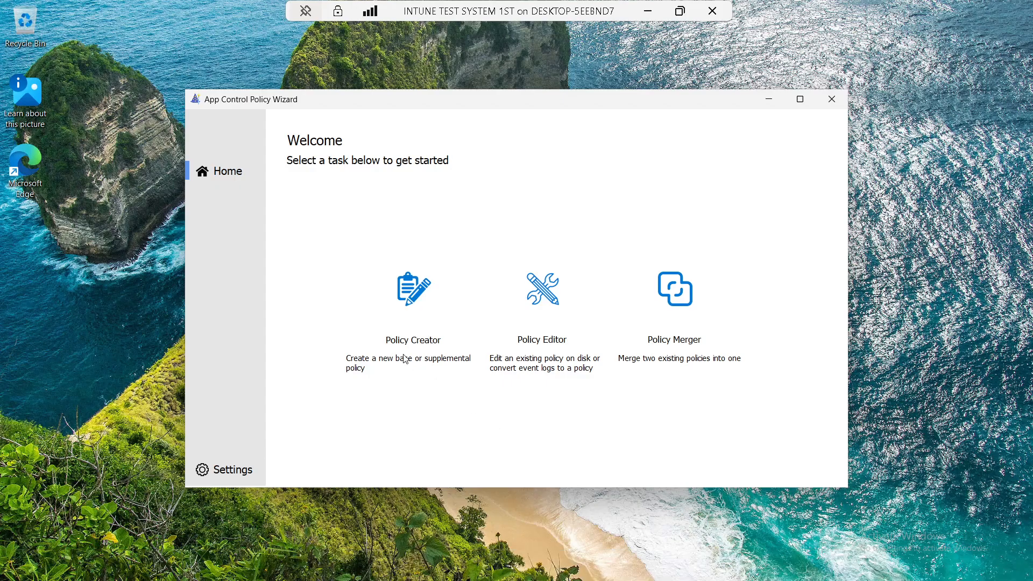
{"action": "left_click", "coordinate": [418, 314]}
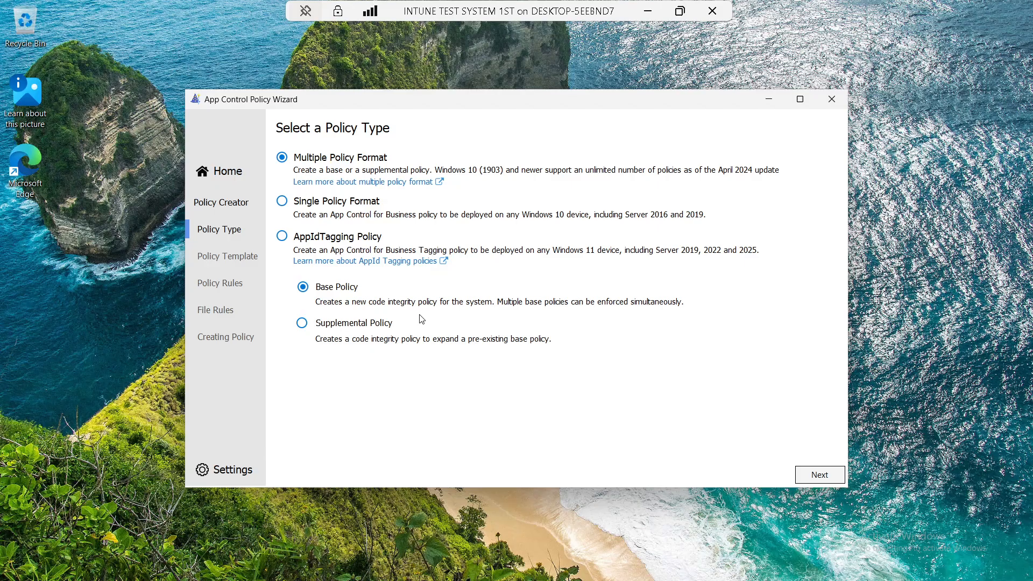
{"action": "left_click", "coordinate": [657, 13]}
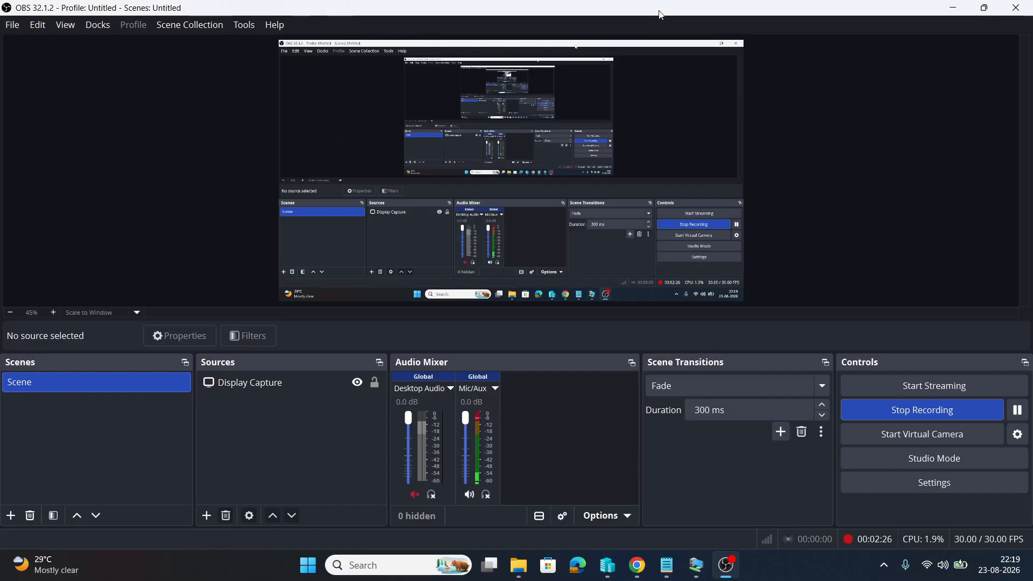
{"action": "left_click", "coordinate": [696, 569]}
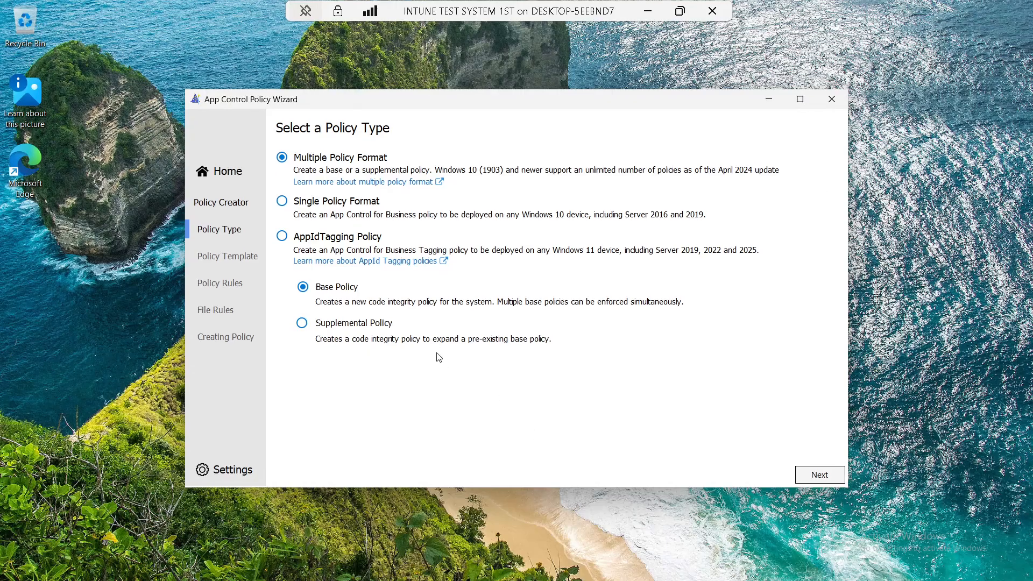
{"action": "left_click", "coordinate": [800, 99]}
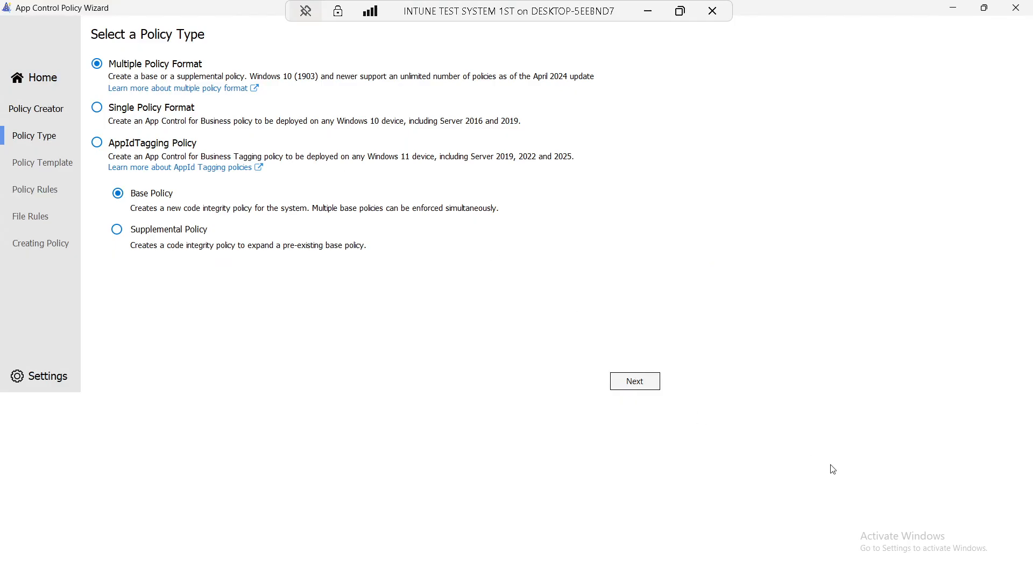
{"action": "left_click", "coordinate": [636, 388]}
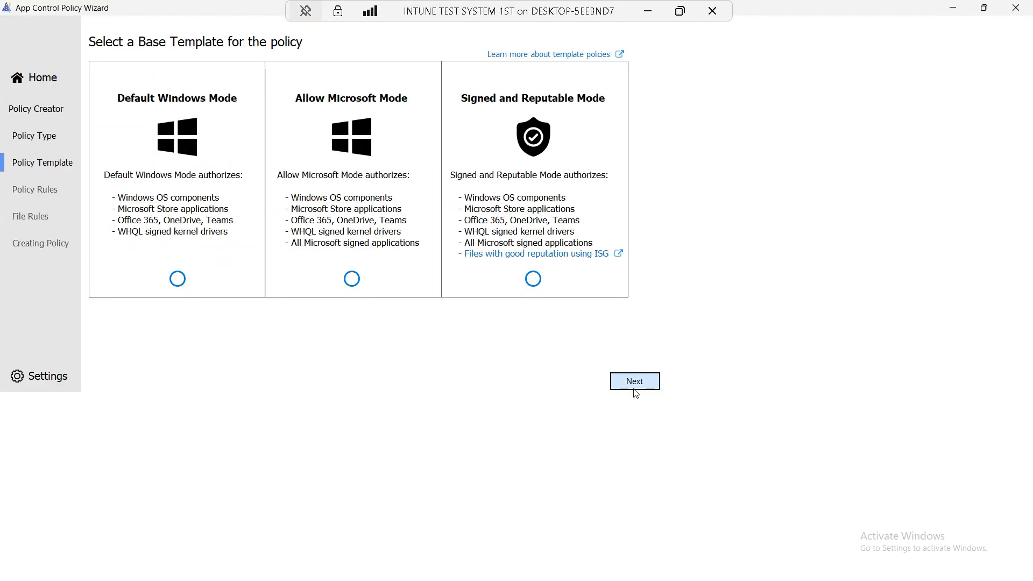
Choose the Default Windows Mode template and clear the default policy file location
{"action": "left_click", "coordinate": [178, 279]}
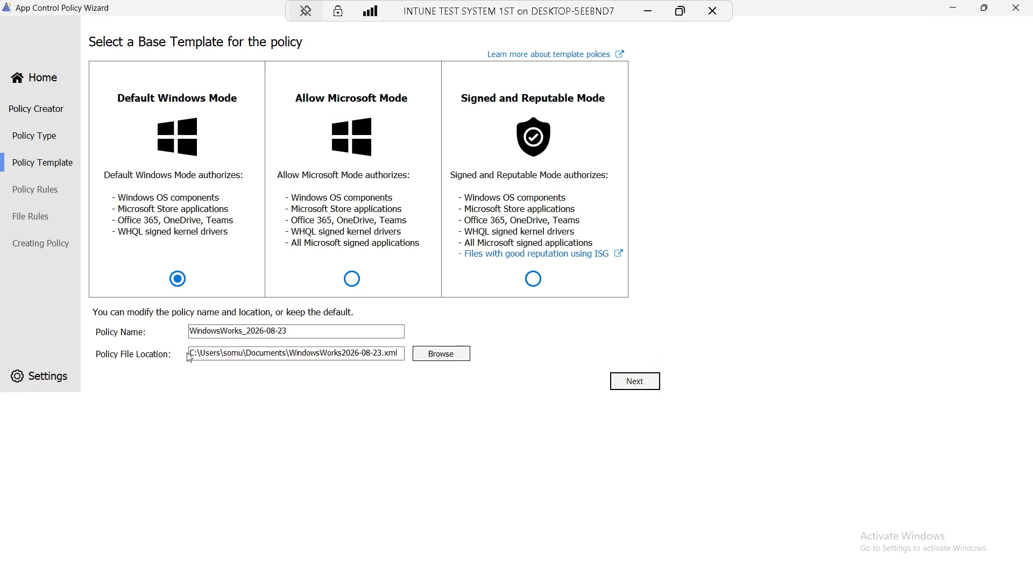
{"action": "left_click_drag", "start_coordinate": [190, 354], "coordinate": [403, 359]}
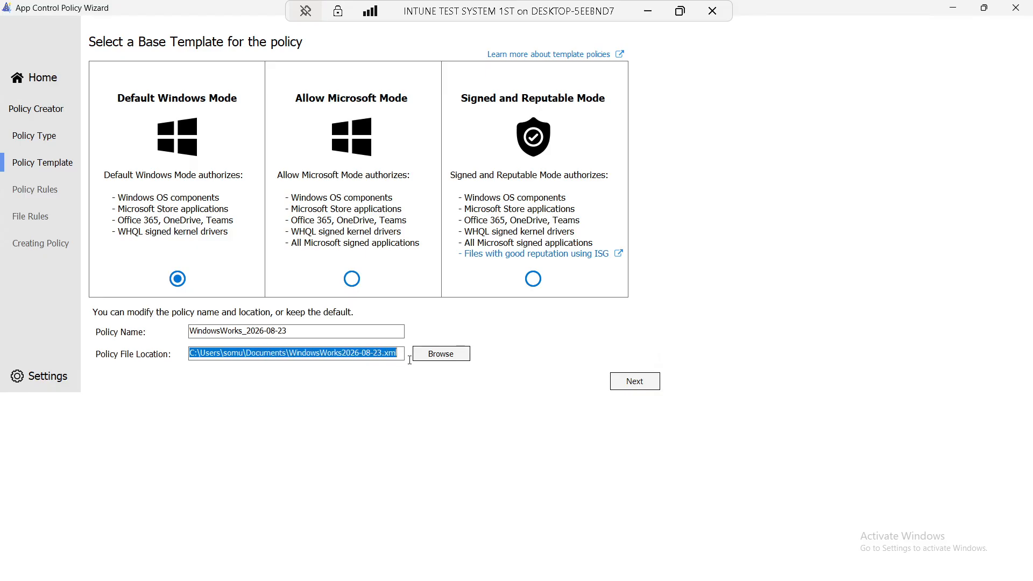
{"action": "key", "text": "BackSpace"}
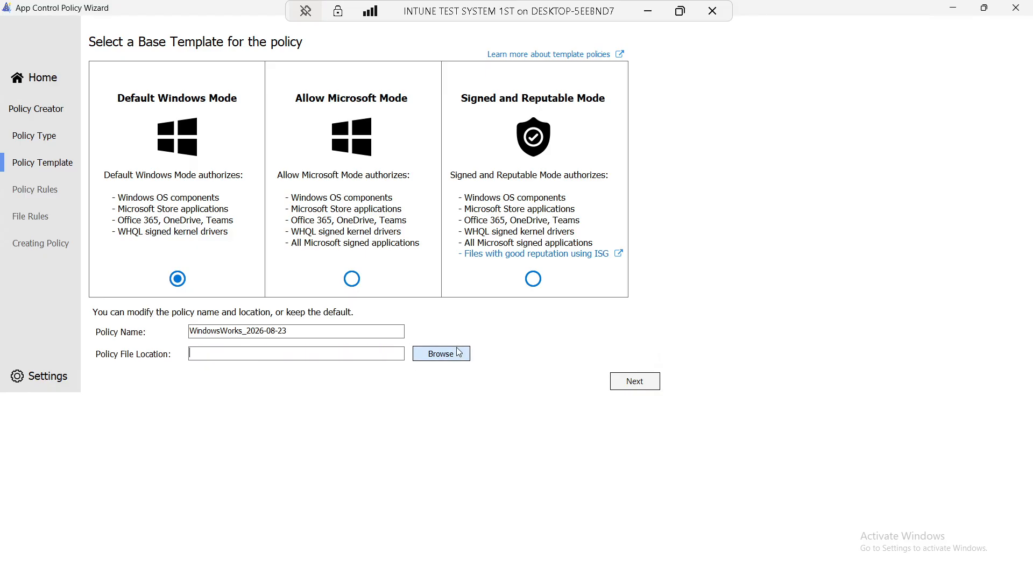
Save the policy as 'default app control policy' in C:\temp\App control for buisness and continue
{"action": "left_click", "coordinate": [440, 355]}
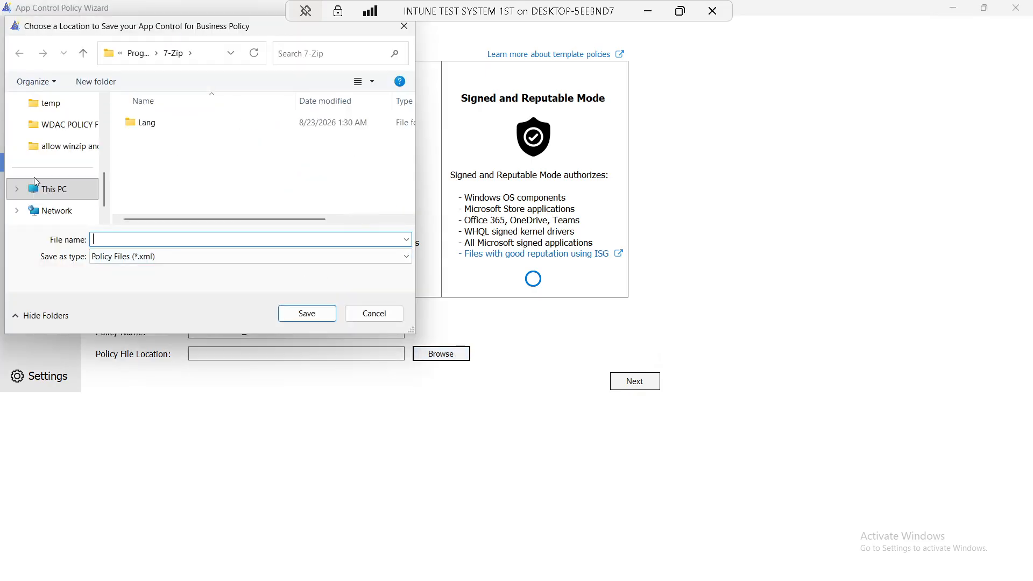
{"action": "left_click", "coordinate": [51, 189]}
{"action": "double_click", "coordinate": [204, 132]}
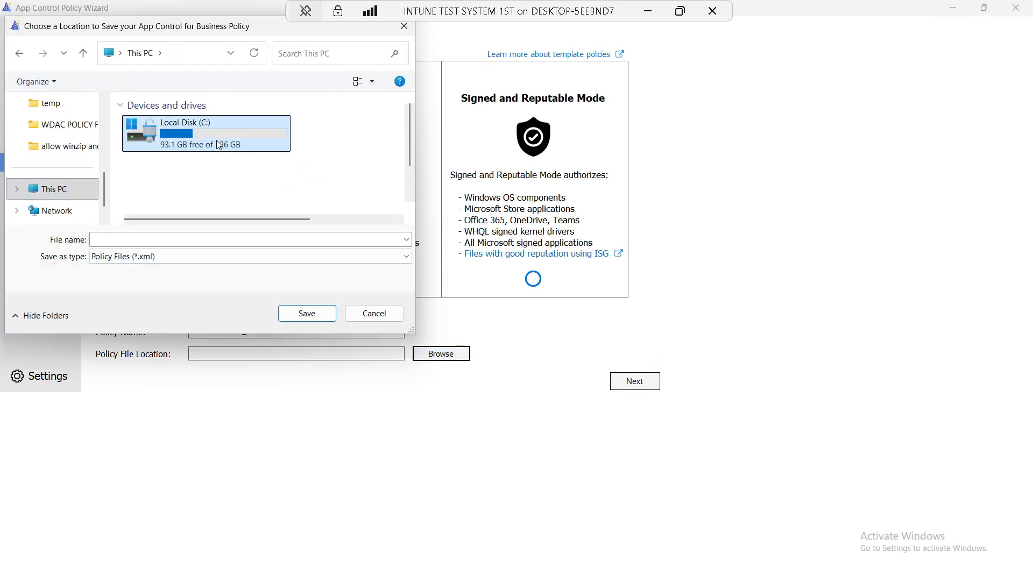
{"action": "scroll", "coordinate": [218, 148], "scroll_direction": "down", "scroll_amount": 1}
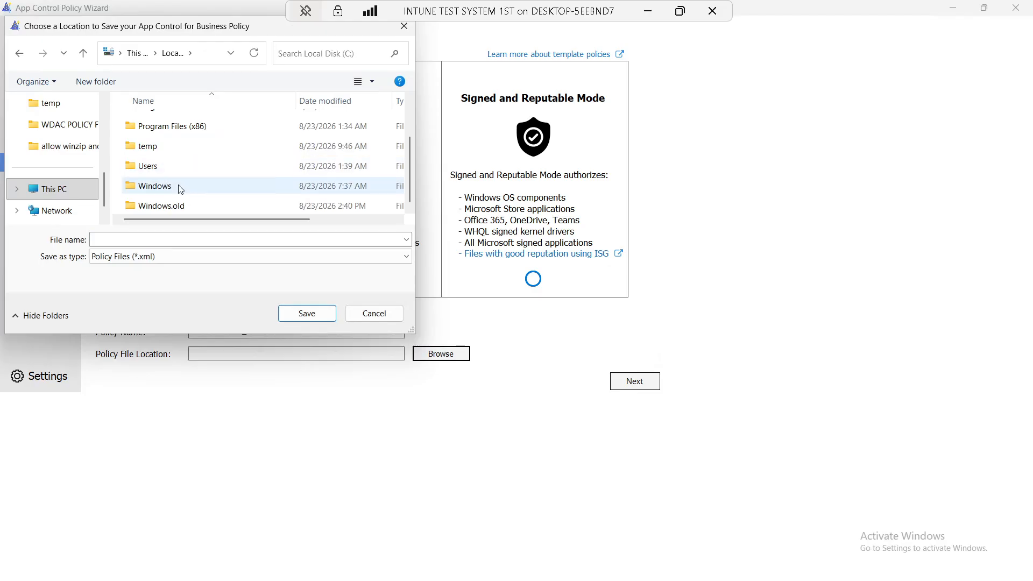
{"action": "double_click", "coordinate": [164, 147]}
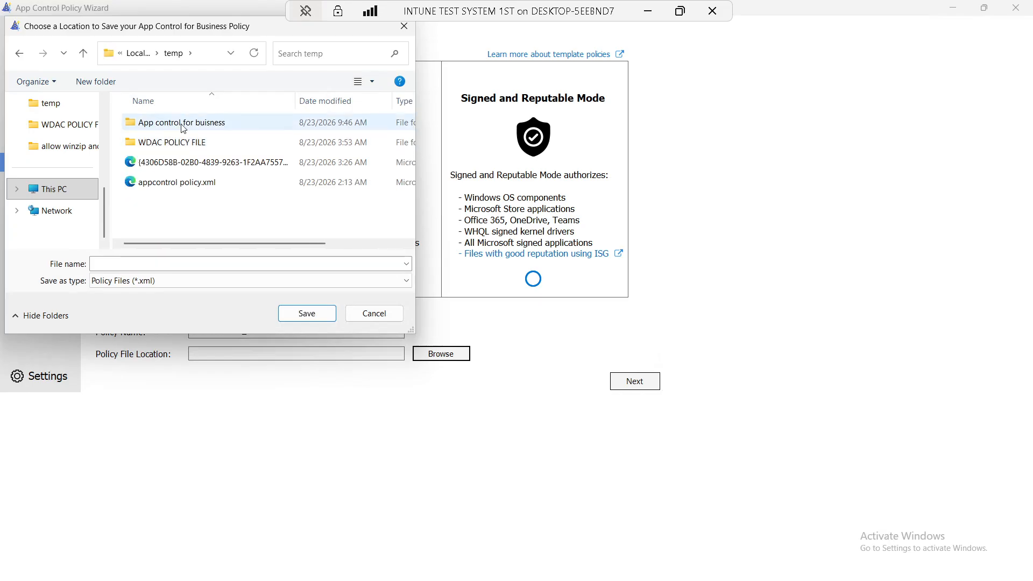
{"action": "double_click", "coordinate": [184, 127]}
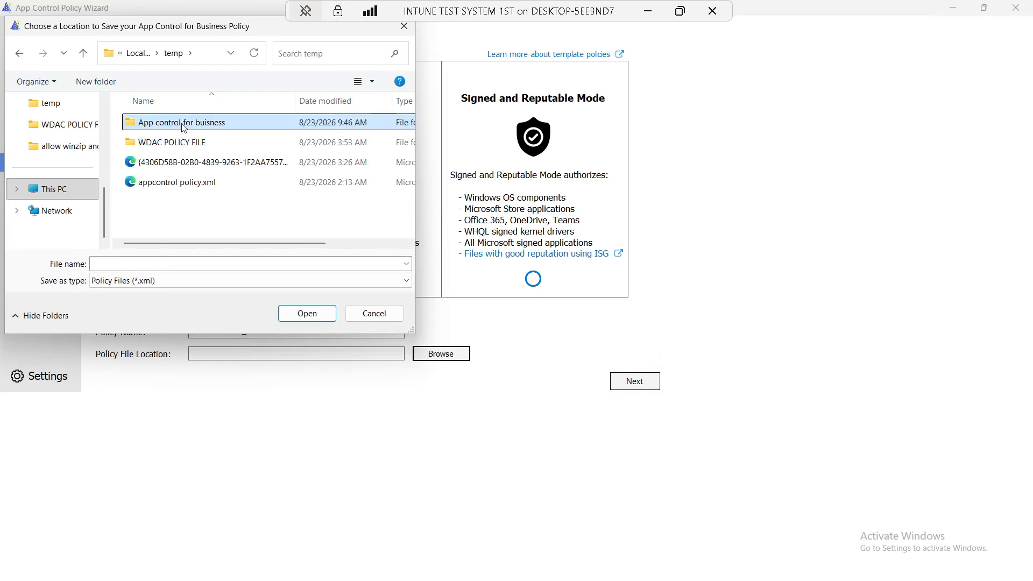
{"action": "left_click", "coordinate": [183, 263]}
{"action": "left_click_drag", "start_coordinate": [180, 30], "coordinate": [677, 182]}
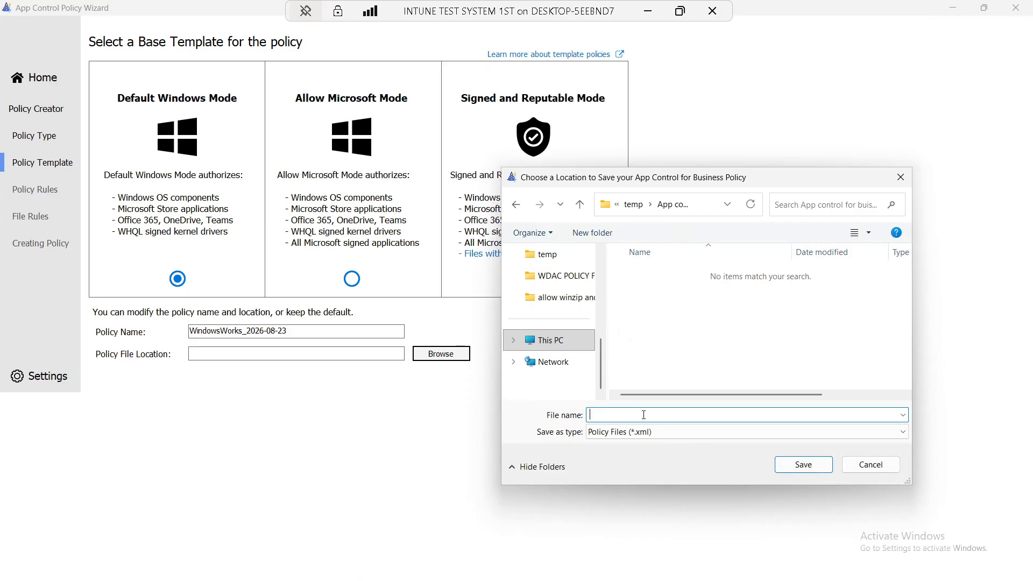
{"action": "type", "text": "default app control policy"}
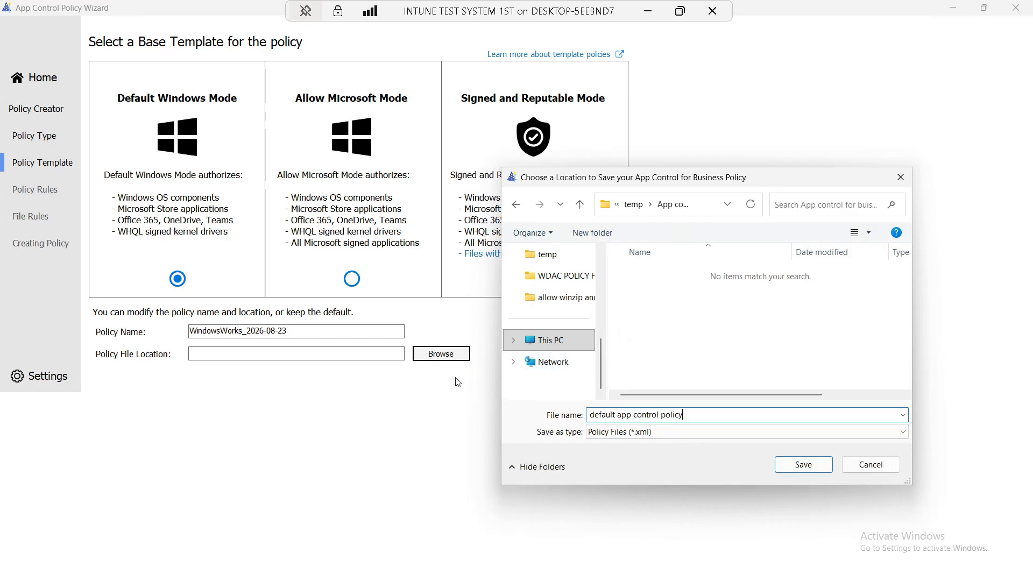
{"action": "left_click", "coordinate": [815, 473]}
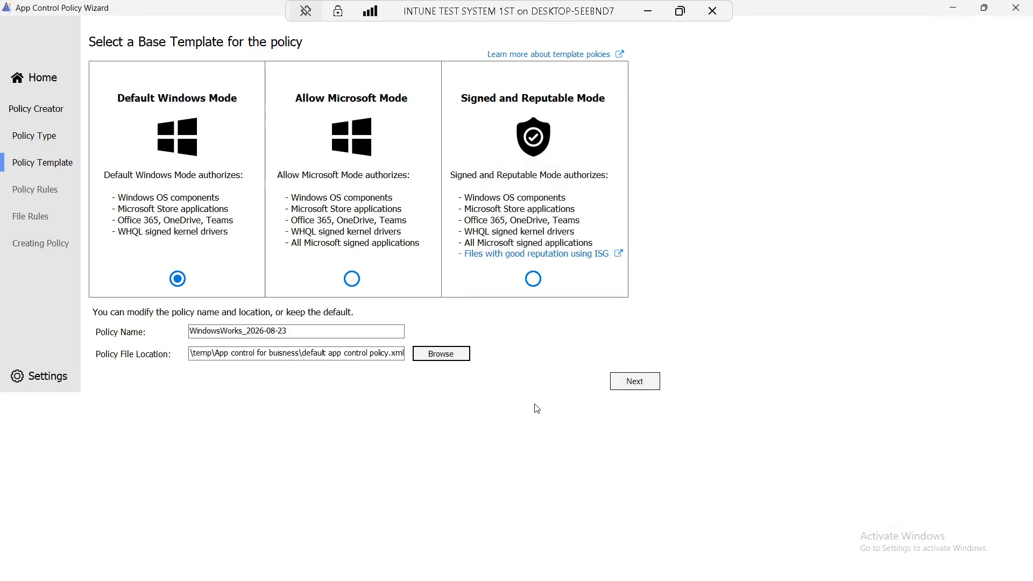
{"action": "left_click", "coordinate": [630, 383]}
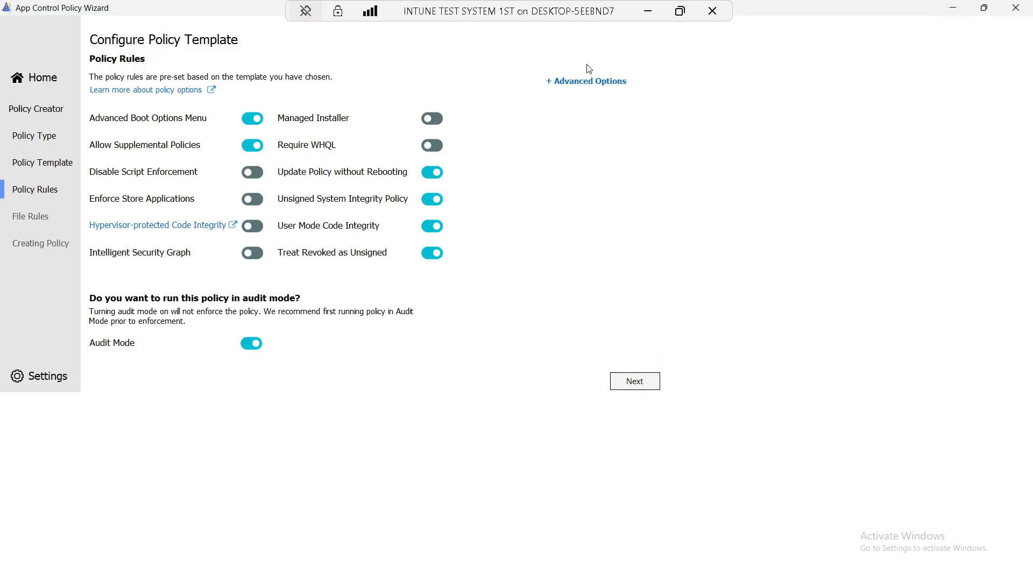
Show the advanced rule options and switch on the Managed Installer rule
{"action": "left_click", "coordinate": [588, 81]}
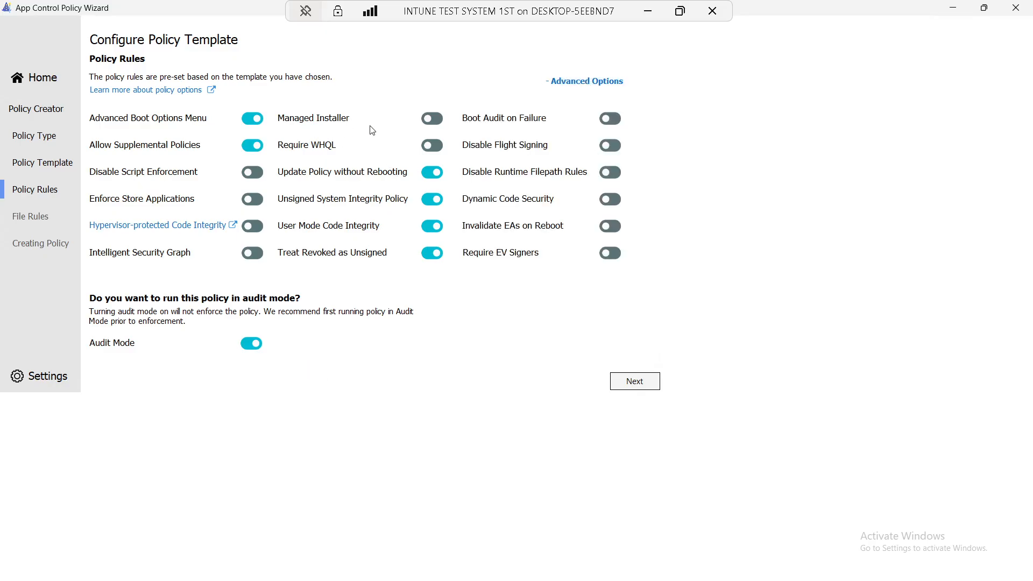
{"action": "left_click", "coordinate": [438, 120]}
{"action": "left_click", "coordinate": [646, 12]}
{"action": "left_click", "coordinate": [694, 568]}
Switch Audit Mode off so the policy is enforced, then continue to File Rules
{"action": "mouse_move", "coordinate": [296, 120]}
{"action": "mouse_move", "coordinate": [135, 329]}
{"action": "mouse_move", "coordinate": [99, 326]}
{"action": "left_click", "coordinate": [248, 349]}
{"action": "left_click", "coordinate": [649, 12]}
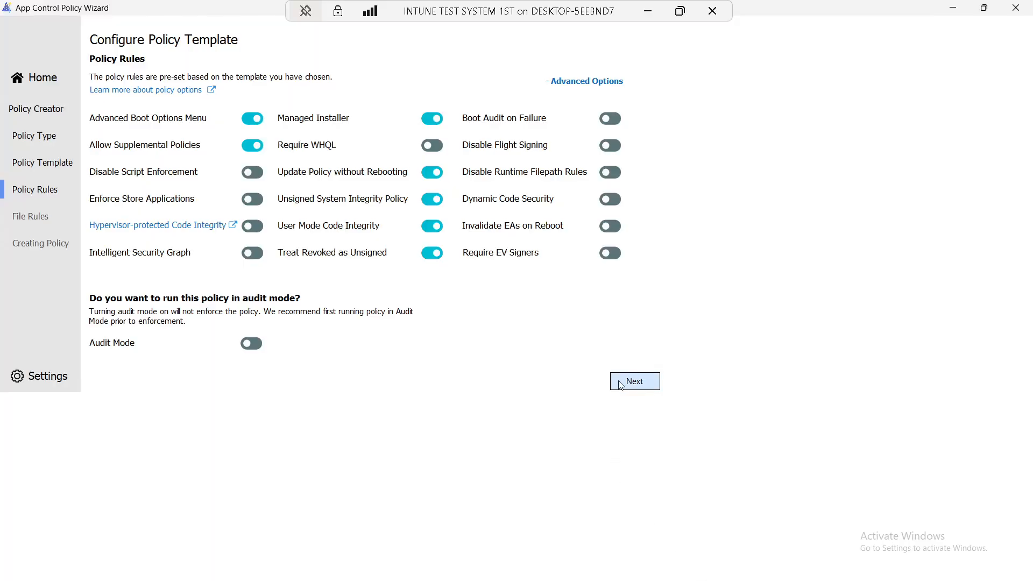
{"action": "left_click", "coordinate": [621, 383]}
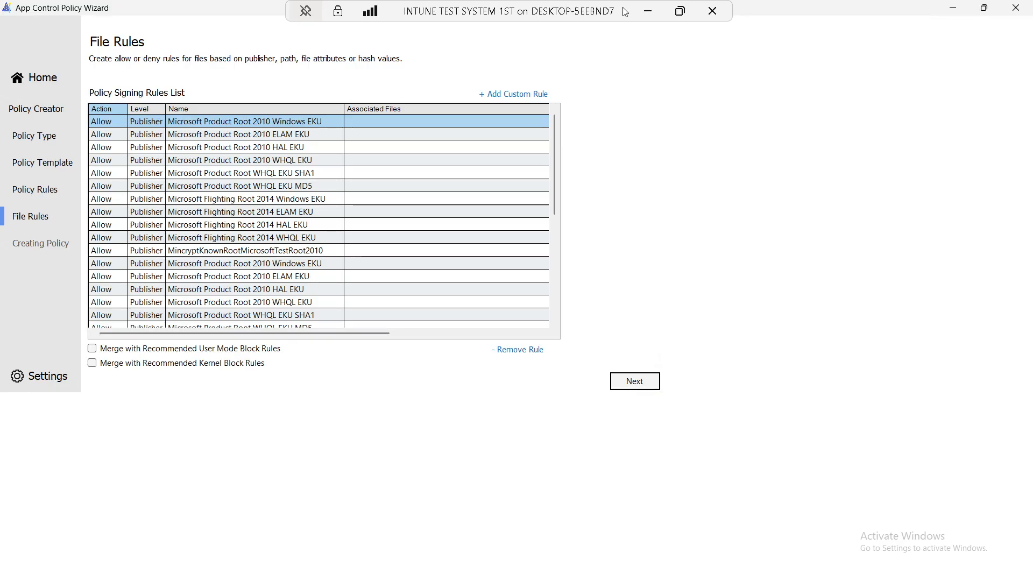
Scroll the Policy Signing Rules list down to MincryptKnownRootMicrosoftTestRoot2010
{"action": "left_click", "coordinate": [645, 15]}
{"action": "left_click", "coordinate": [699, 564]}
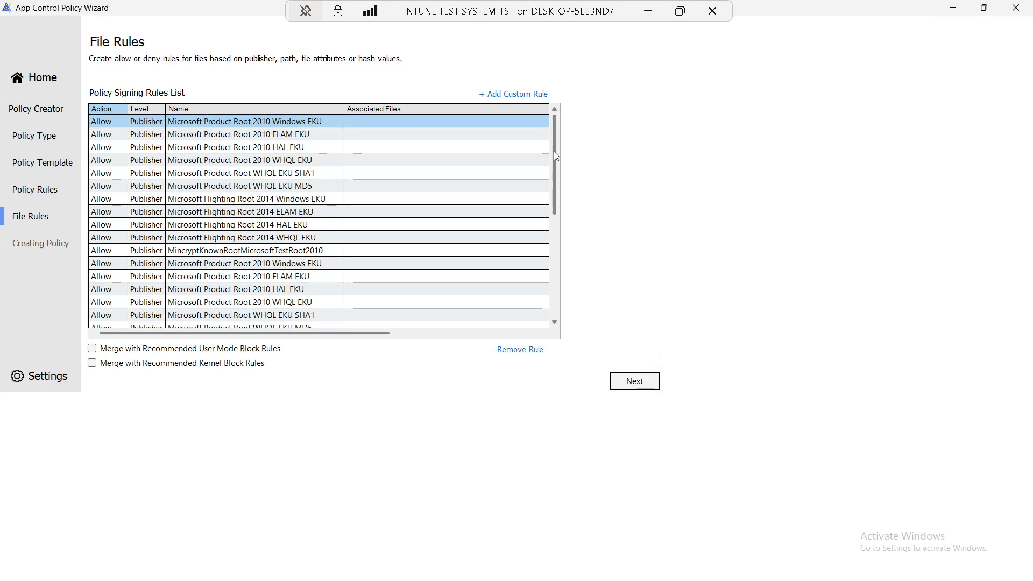
{"action": "left_click_drag", "start_coordinate": [557, 156], "coordinate": [559, 279]}
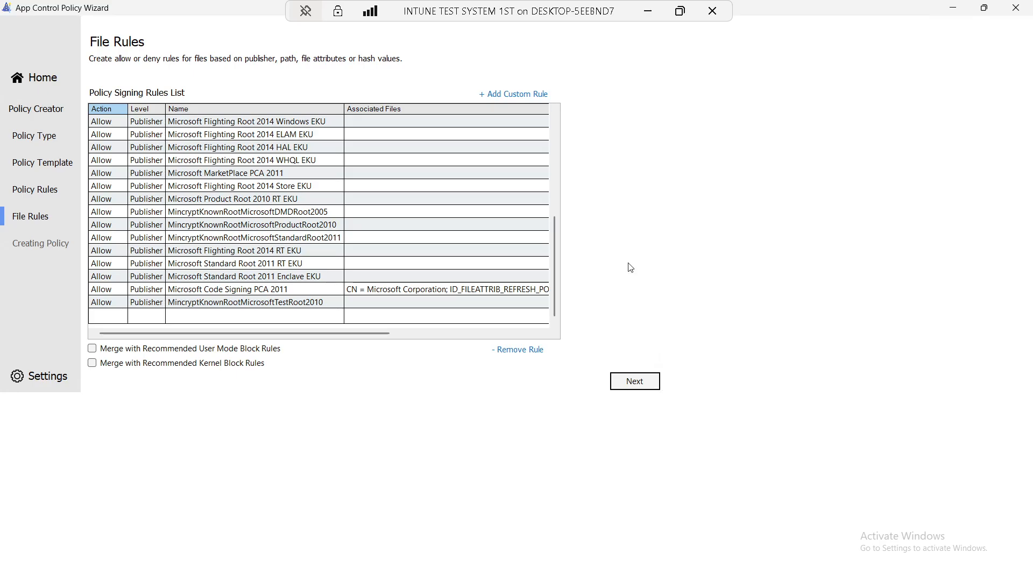
Check the OBS recording, then restore the remote session showing the finished policy build
{"action": "left_click", "coordinate": [647, 11]}
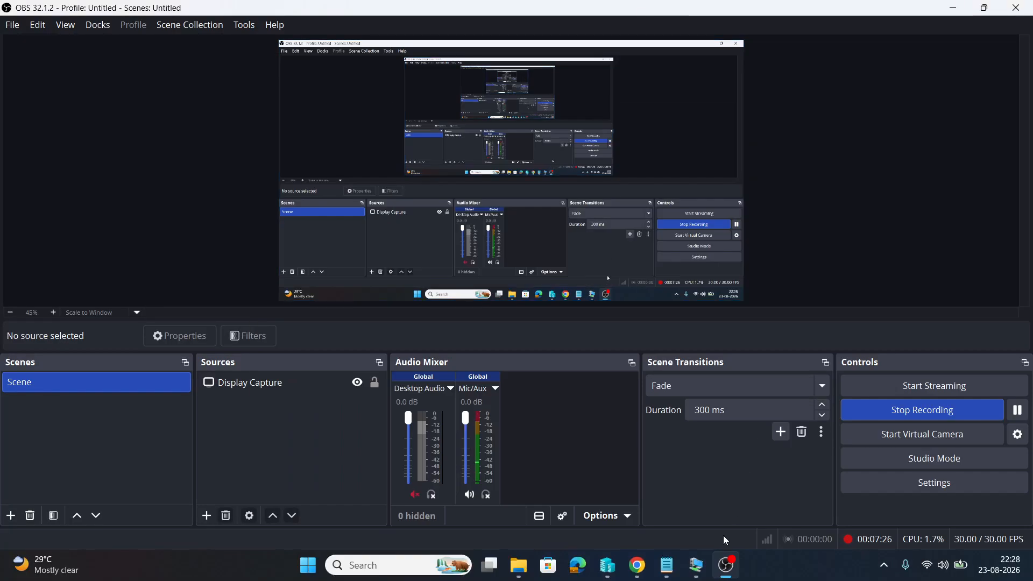
{"action": "left_click", "coordinate": [697, 566]}
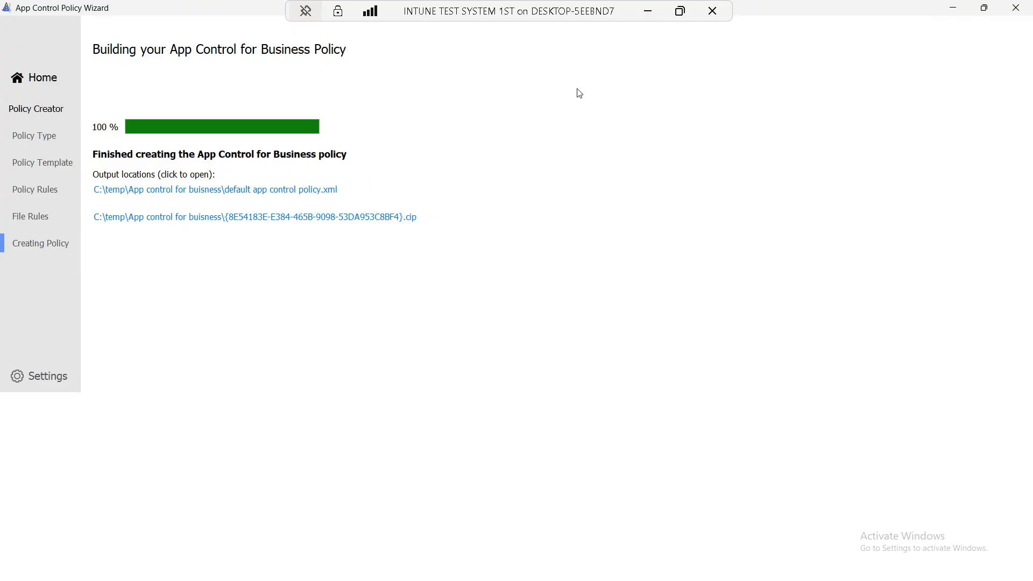
{"action": "left_click", "coordinate": [654, 14]}
{"action": "left_click", "coordinate": [695, 572]}
Open C:\temp\App control for buisness in File Explorer
{"action": "key", "text": "super"}
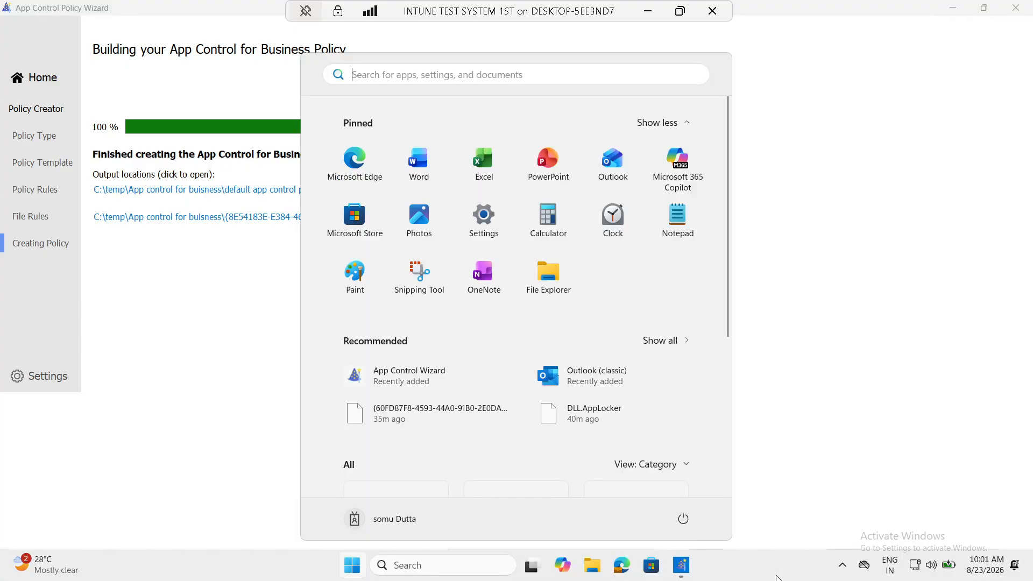
{"action": "left_click", "coordinate": [592, 564]}
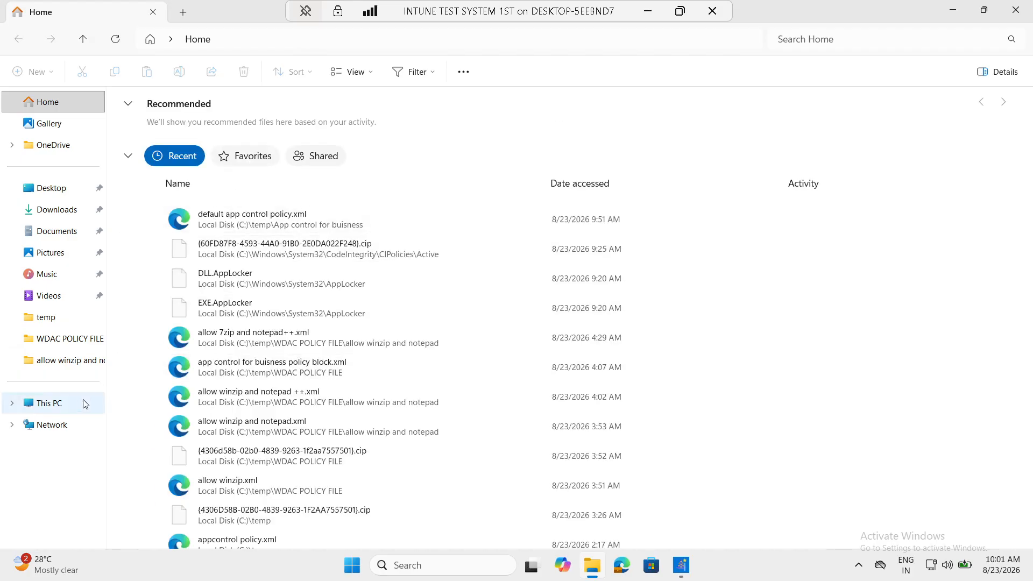
{"action": "left_click", "coordinate": [83, 403]}
{"action": "double_click", "coordinate": [212, 115]}
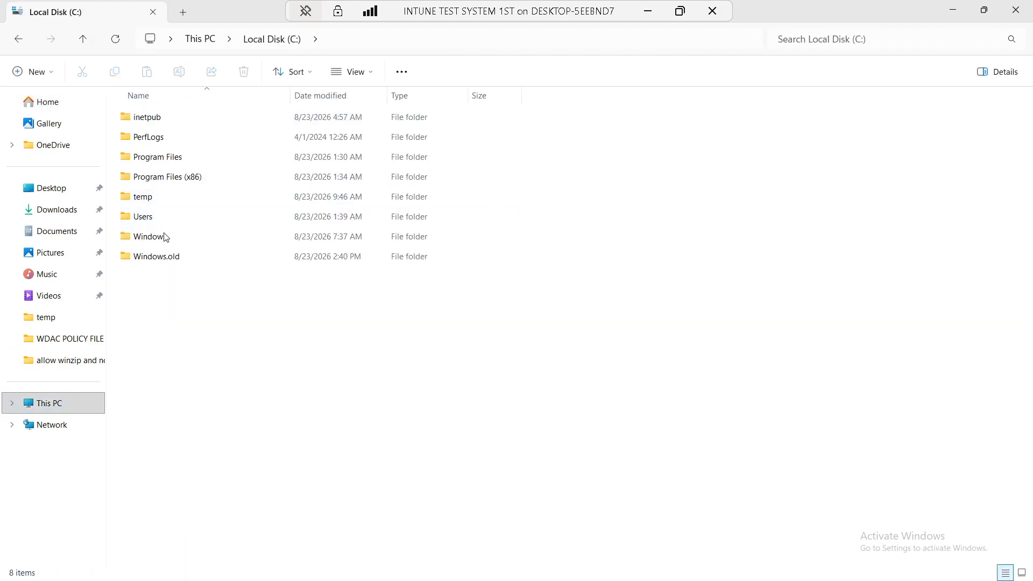
{"action": "left_click", "coordinate": [155, 201]}
{"action": "double_click", "coordinate": [154, 202]}
{"action": "double_click", "coordinate": [167, 119]}
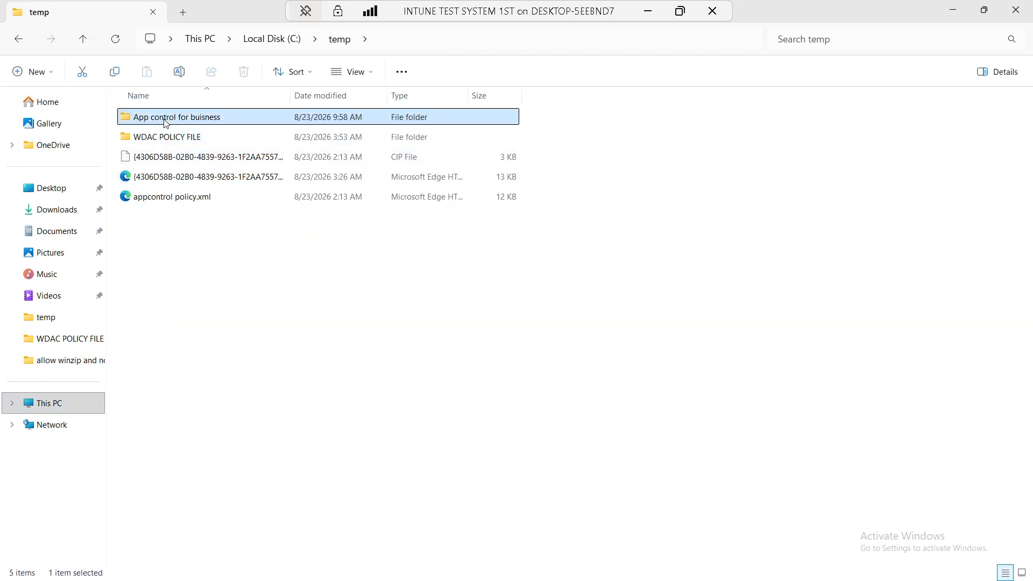
View default app control policy.xml in Notepad via Show more options > Edit, then close it
{"action": "left_click", "coordinate": [171, 139]}
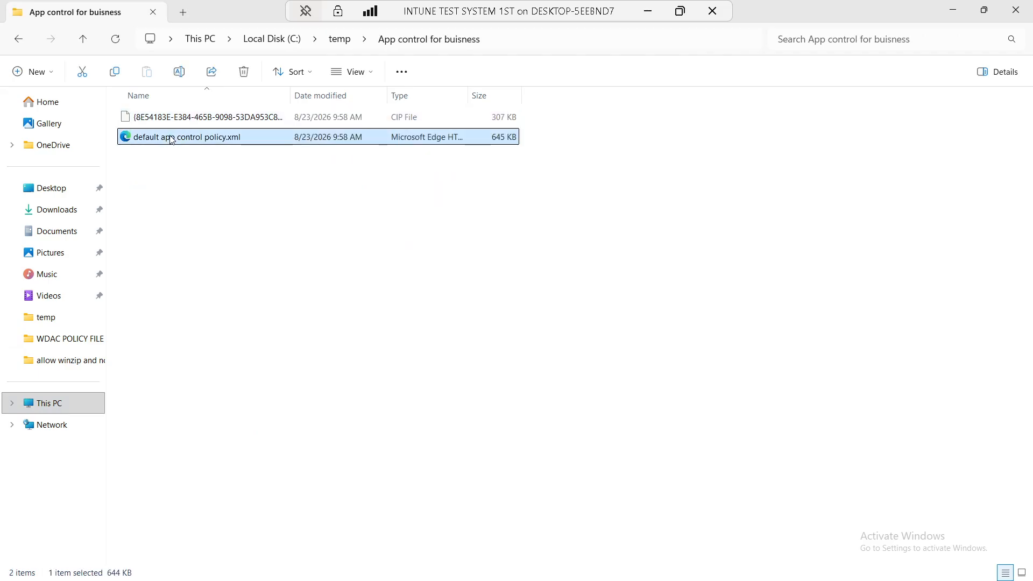
{"action": "right_click", "coordinate": [170, 139]}
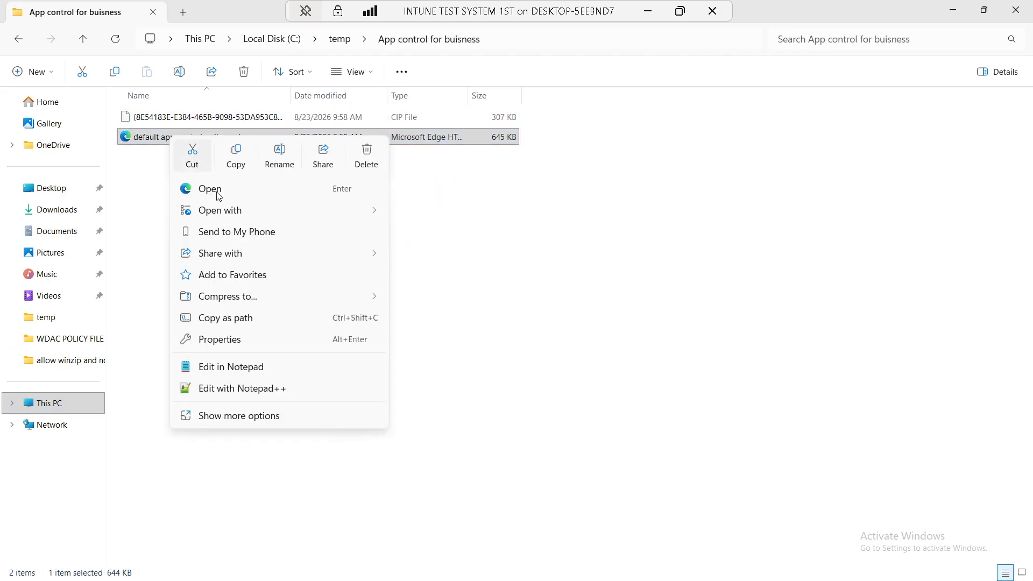
{"action": "left_click", "coordinate": [237, 416]}
{"action": "left_click", "coordinate": [202, 163]}
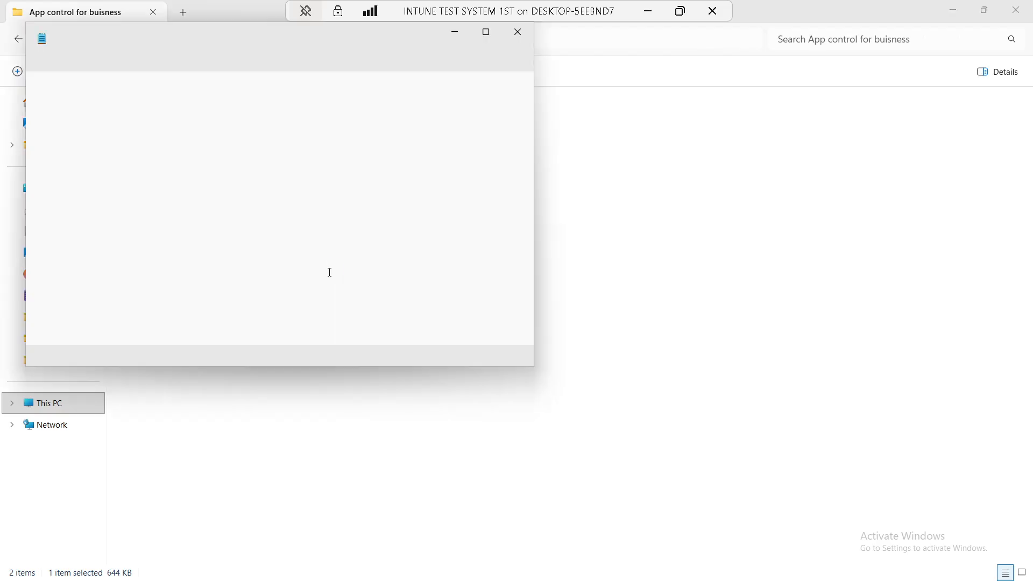
{"action": "left_click", "coordinate": [486, 32]}
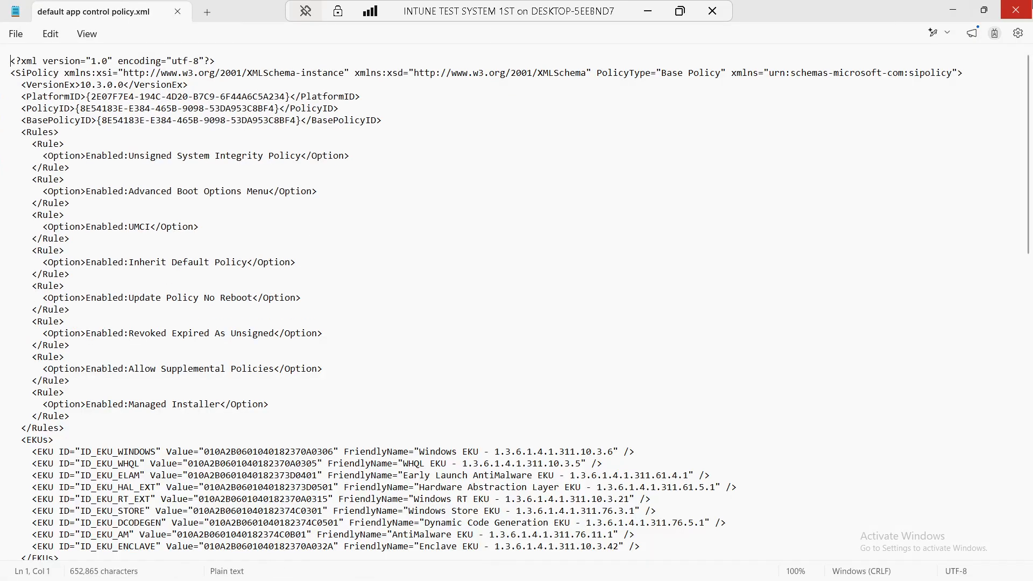
{"action": "left_click", "coordinate": [1029, 4]}
Open the policy XML in Microsoft Edge 'Just once', scroll through to the deny rules, then close Edge
{"action": "double_click", "coordinate": [209, 139]}
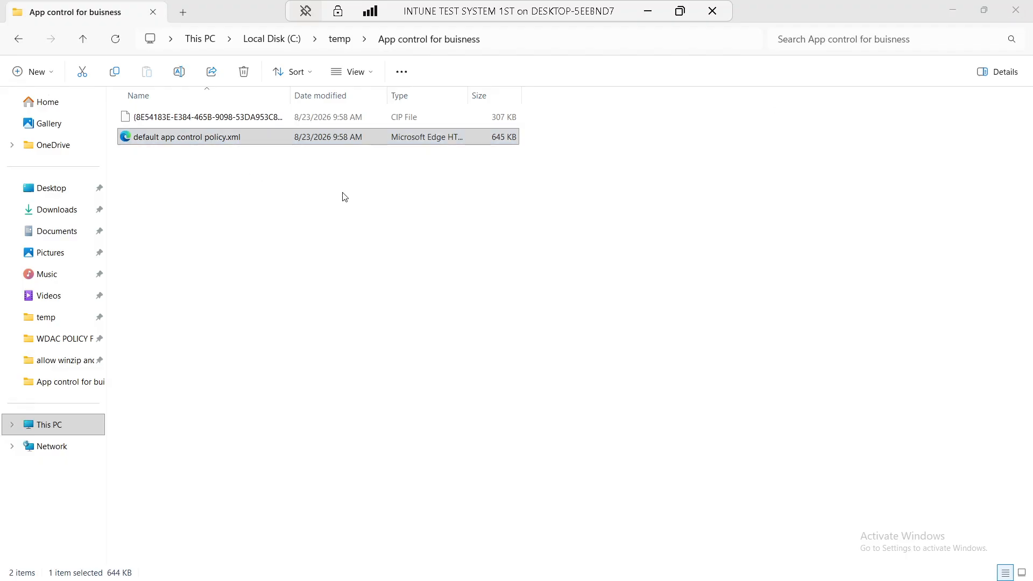
{"action": "left_click", "coordinate": [585, 482]}
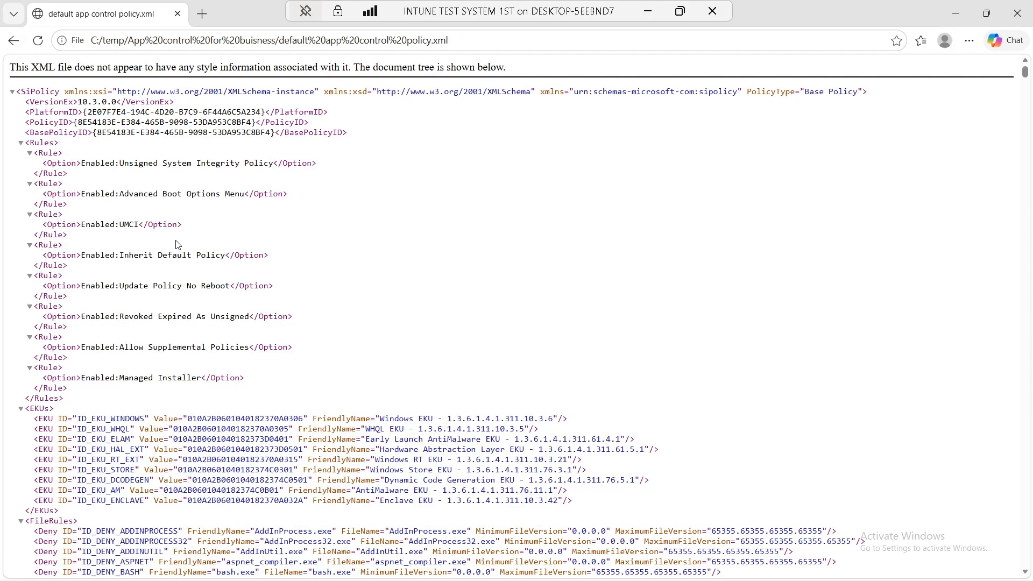
{"action": "scroll", "coordinate": [177, 245], "scroll_direction": "down", "scroll_amount": 5}
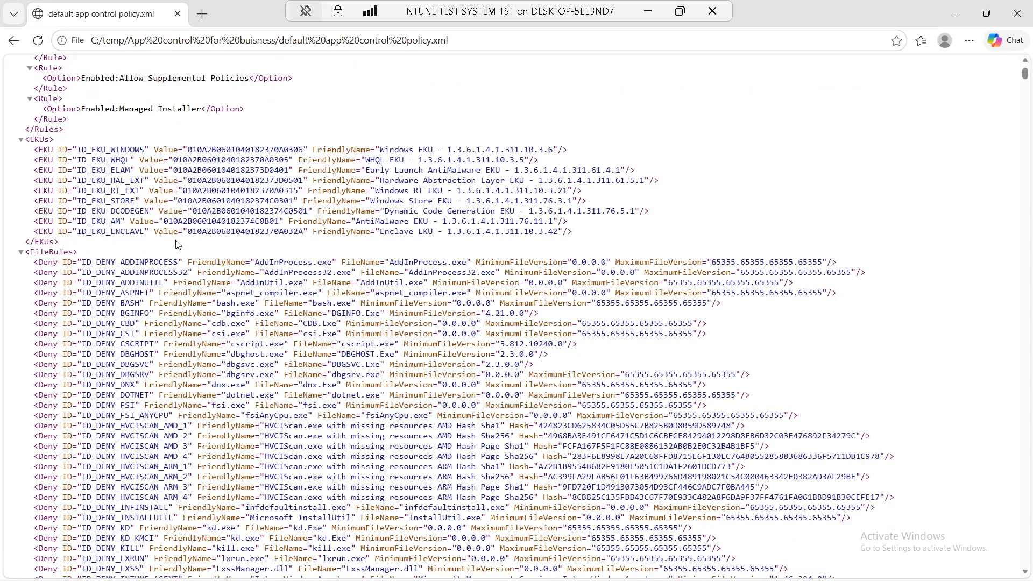
{"action": "scroll", "coordinate": [177, 245], "scroll_direction": "down", "scroll_amount": 20}
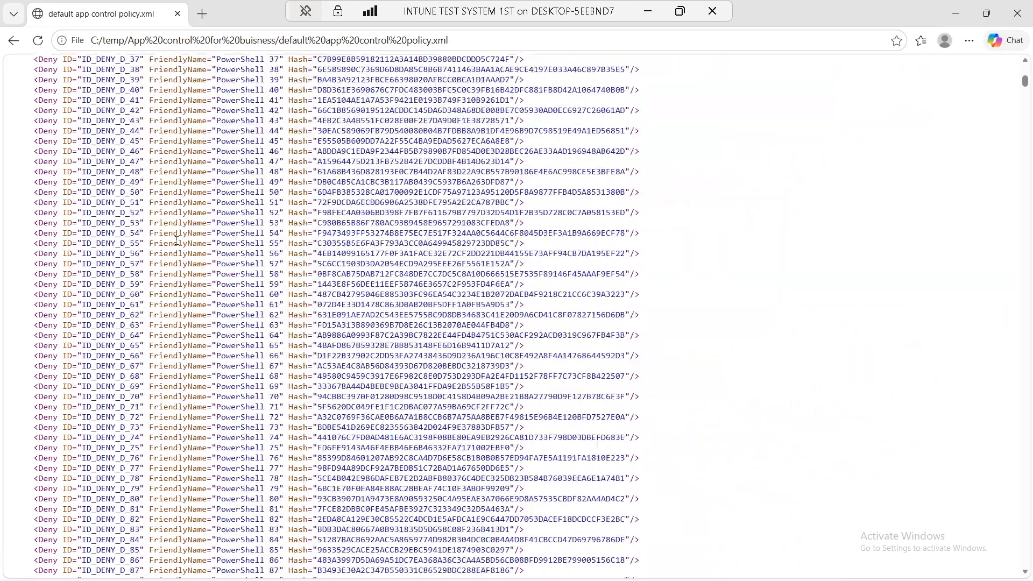
{"action": "scroll", "coordinate": [178, 241], "scroll_direction": "down", "scroll_amount": 20}
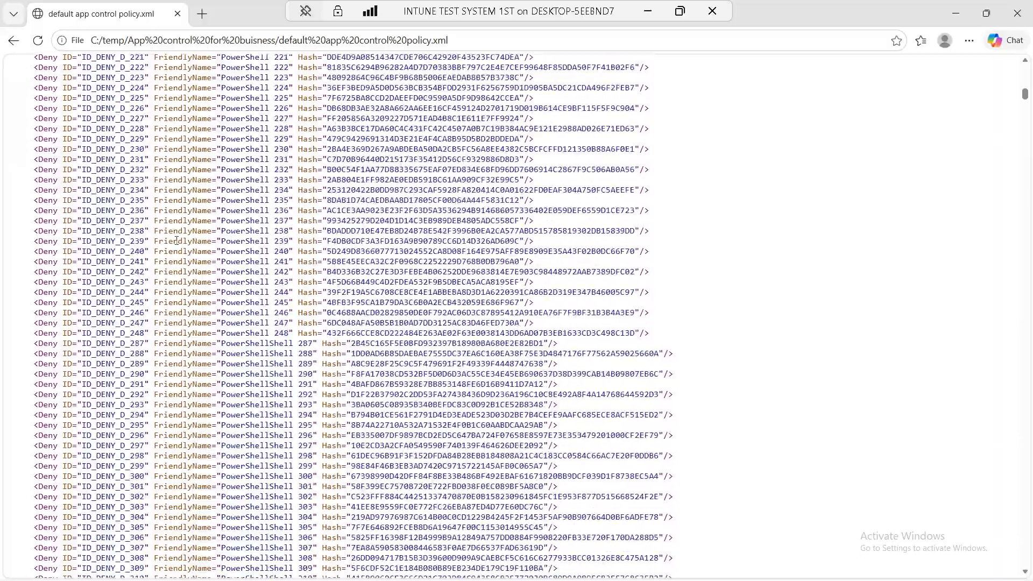
{"action": "scroll", "coordinate": [177, 240], "scroll_direction": "down", "scroll_amount": 20}
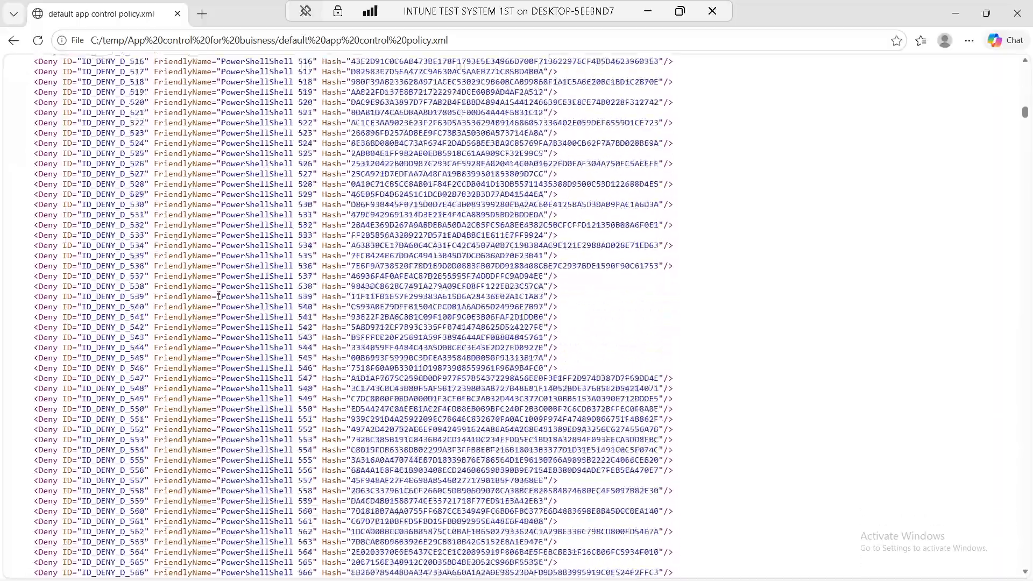
{"action": "scroll", "coordinate": [219, 294], "scroll_direction": "down", "scroll_amount": 20}
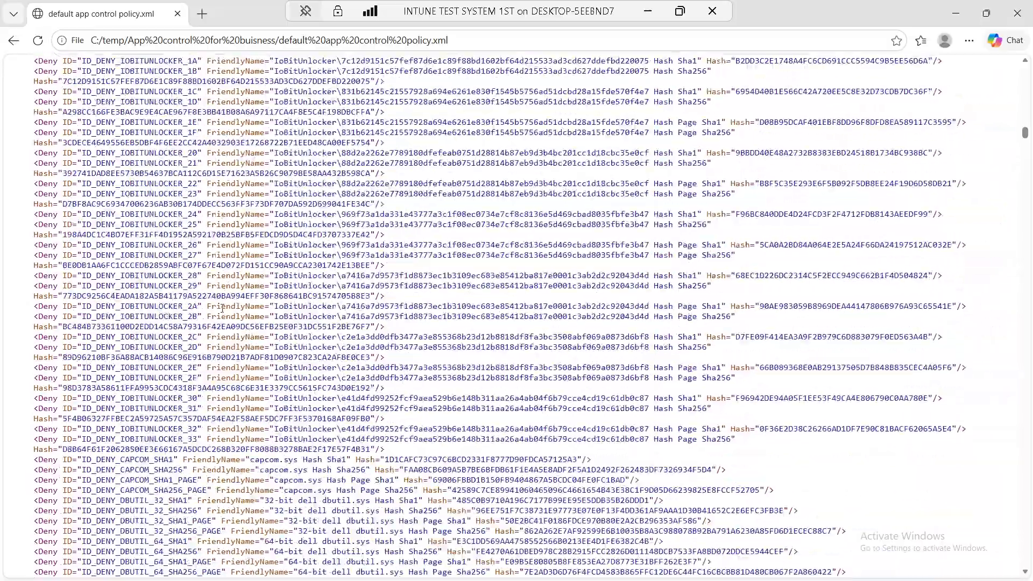
{"action": "scroll", "coordinate": [222, 307], "scroll_direction": "down", "scroll_amount": 20}
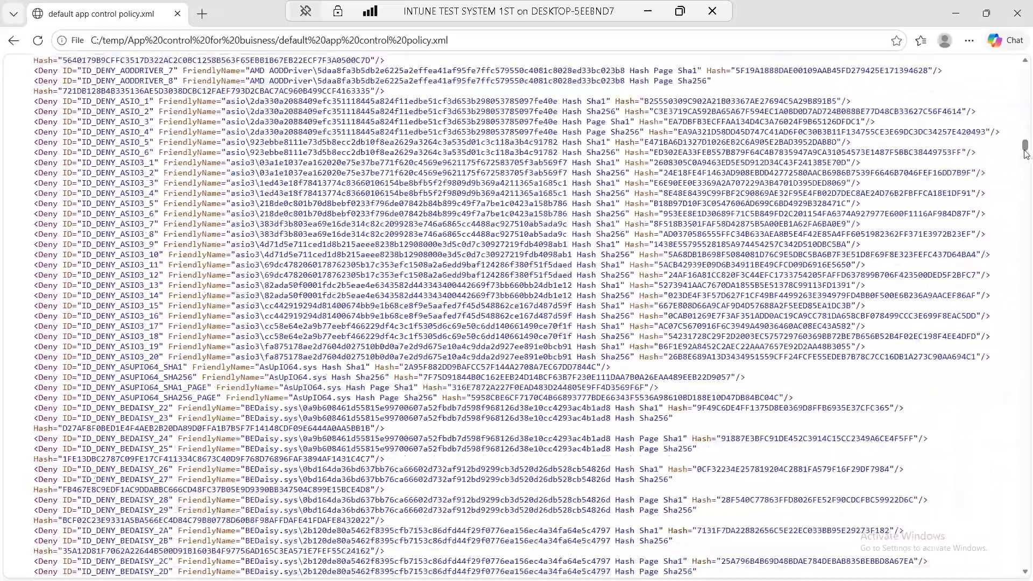
{"action": "left_click_drag", "start_coordinate": [1024, 155], "coordinate": [1016, 289]}
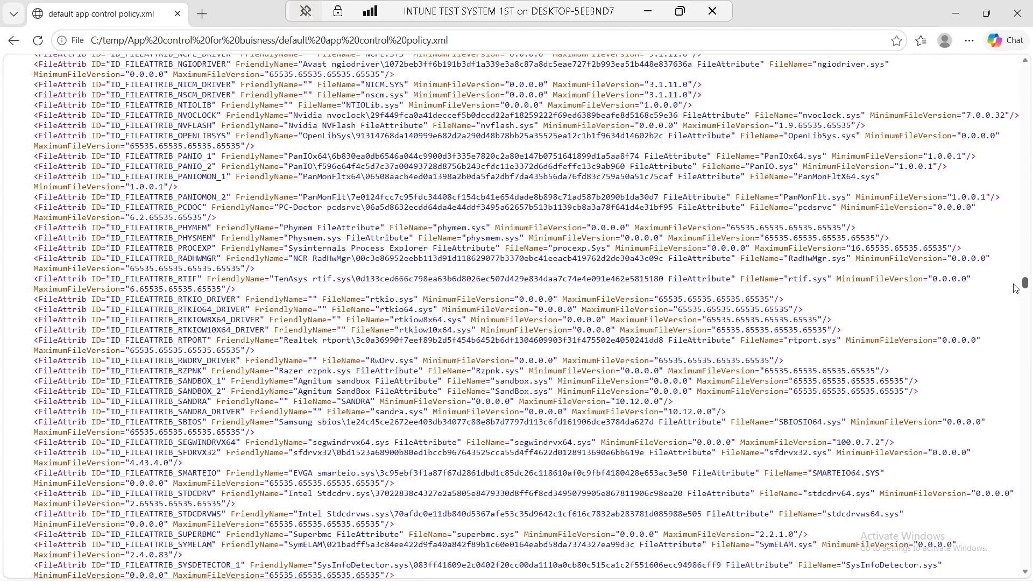
{"action": "left_click_drag", "start_coordinate": [1024, 283], "coordinate": [1024, 544]}
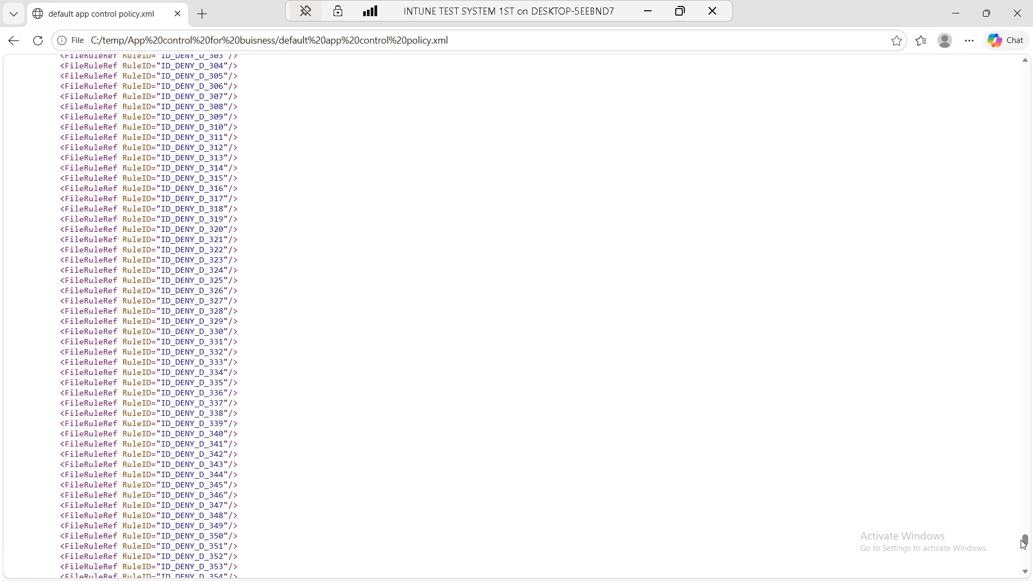
{"action": "left_click", "coordinate": [1018, 13]}
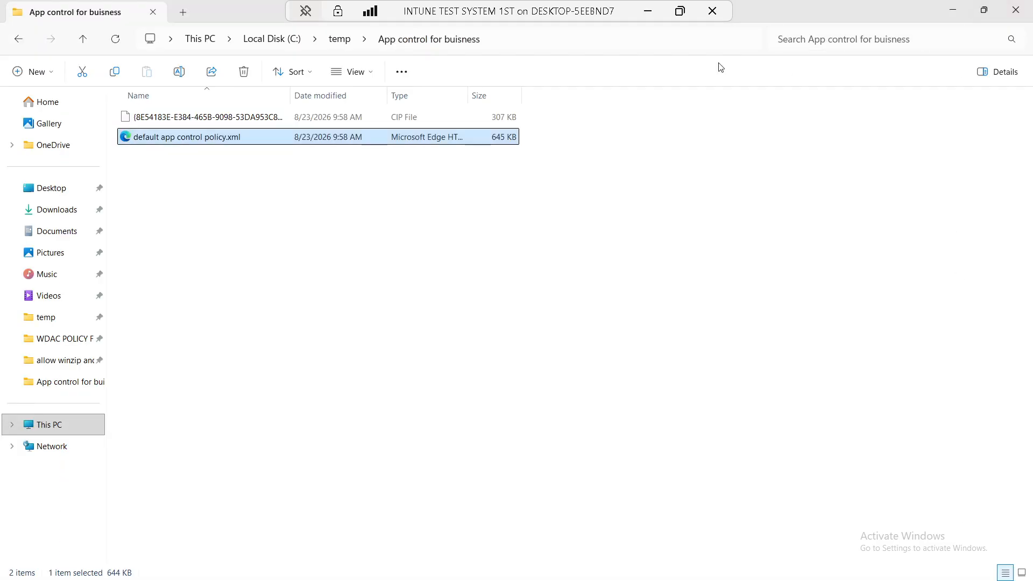
Minimize File Explorer and close the App Control Policy Wizard
{"action": "left_click", "coordinate": [648, 11]}
{"action": "left_click", "coordinate": [700, 565]}
{"action": "left_click", "coordinate": [954, 10]}
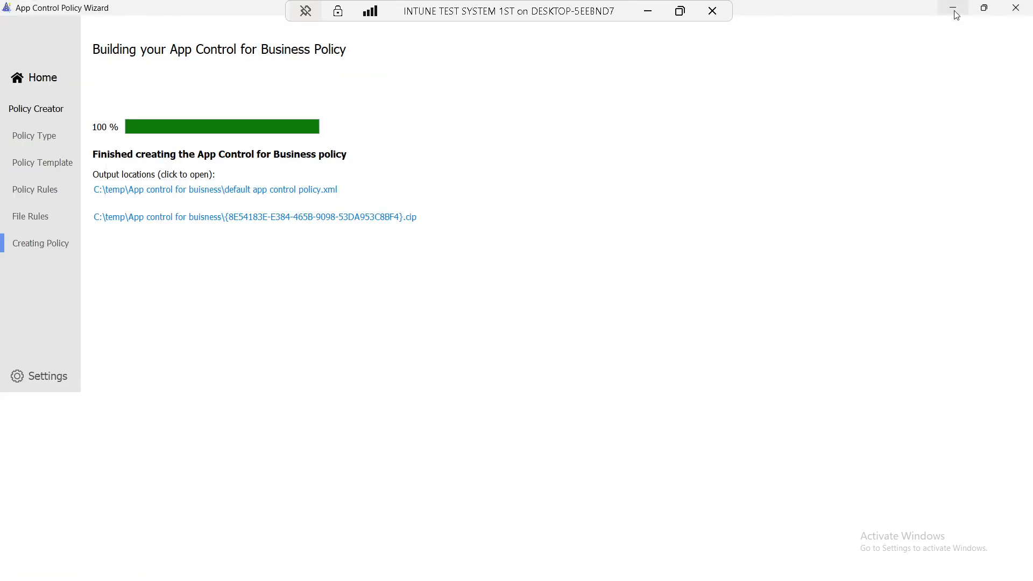
{"action": "left_click", "coordinate": [1012, 10]}
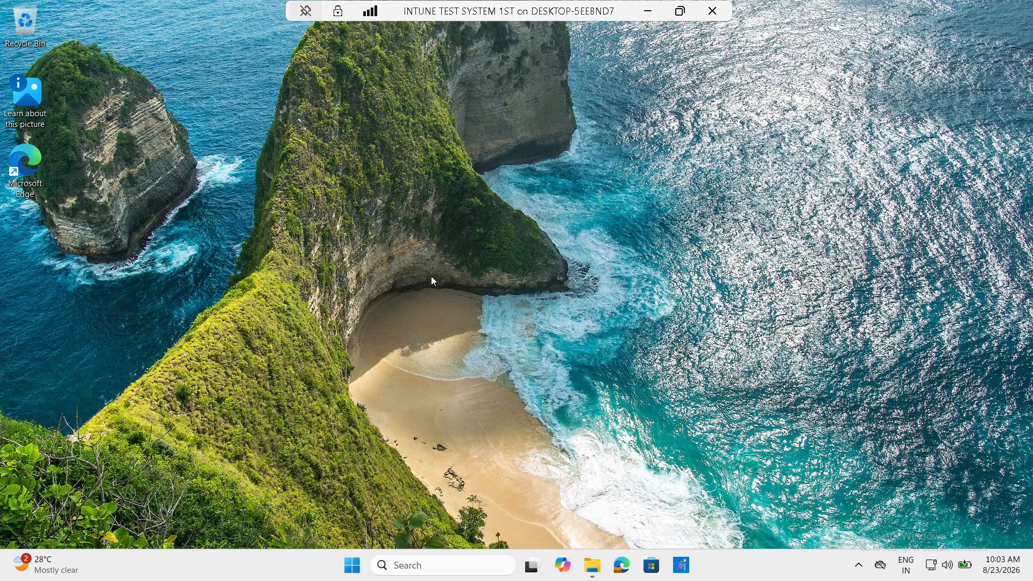
Refresh the desktop and launch Microsoft Edge on a new tab
{"action": "right_click", "coordinate": [296, 195]}
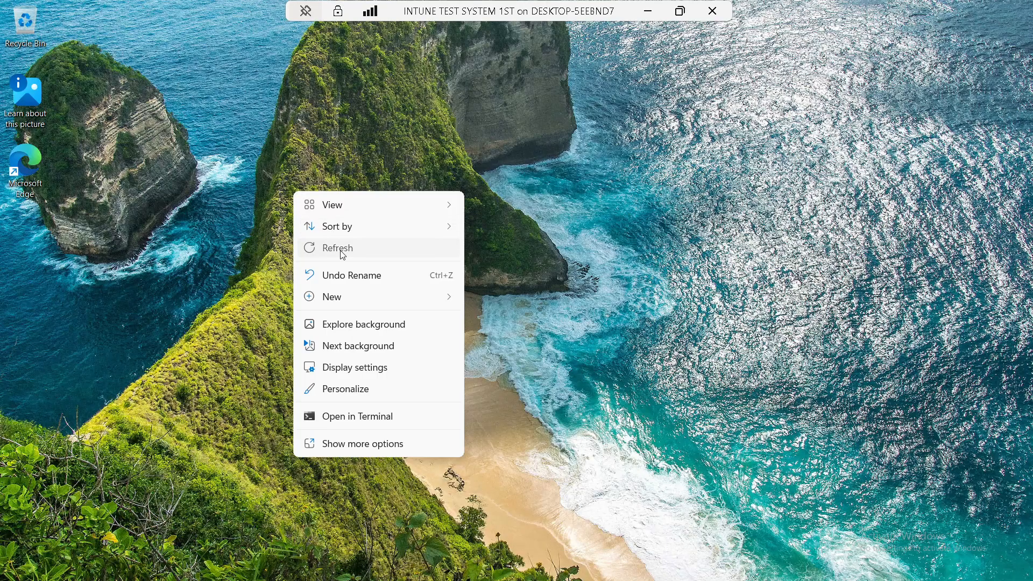
{"action": "left_click", "coordinate": [339, 247]}
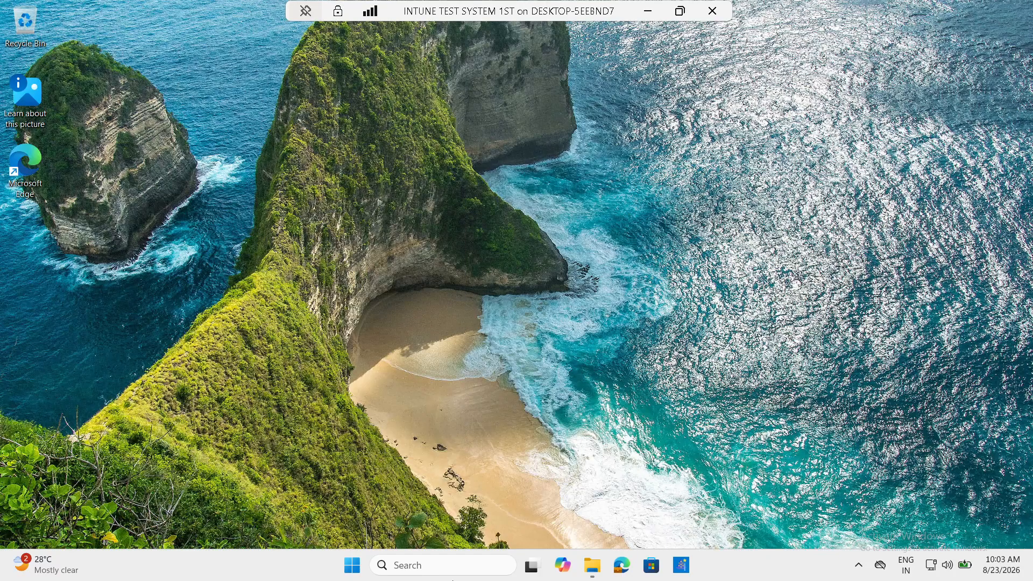
{"action": "left_click", "coordinate": [622, 565]}
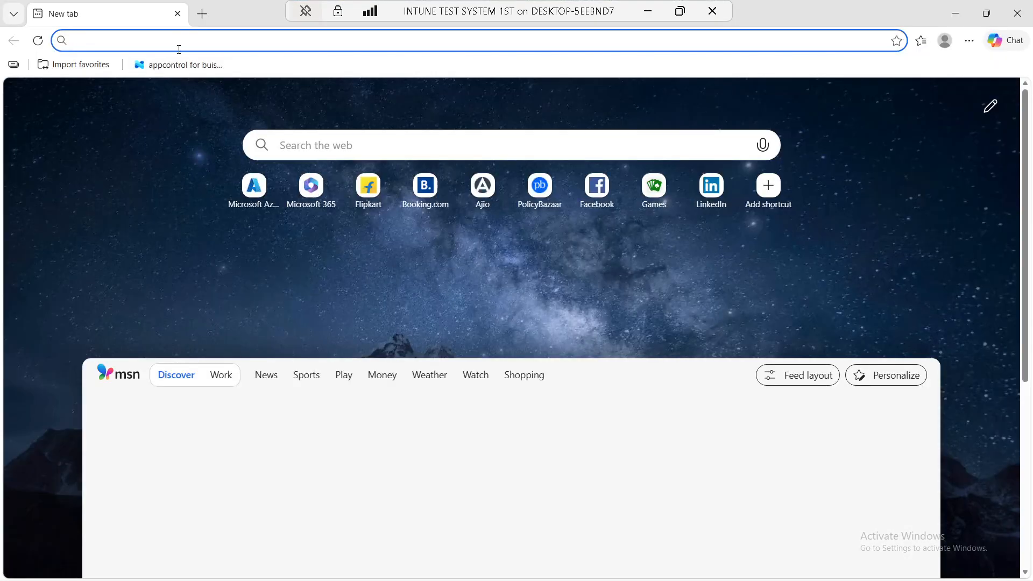
In Edge, replace the broken authentication tab with a fresh tab and go to intune.microsoft.com
{"action": "left_click", "coordinate": [180, 65]}
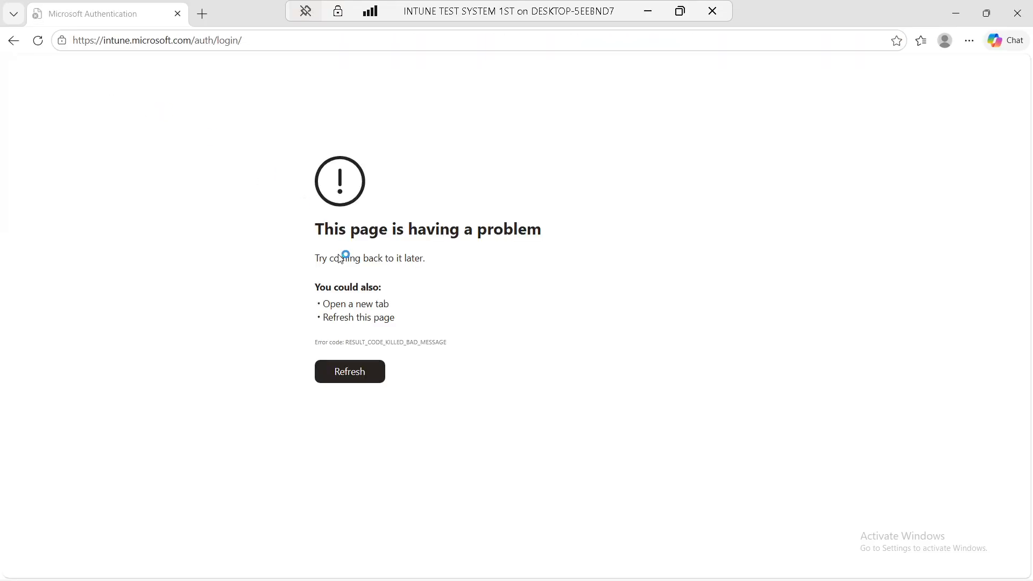
{"action": "left_click", "coordinate": [202, 13]}
{"action": "left_click", "coordinate": [176, 12]}
{"action": "left_click", "coordinate": [182, 42]}
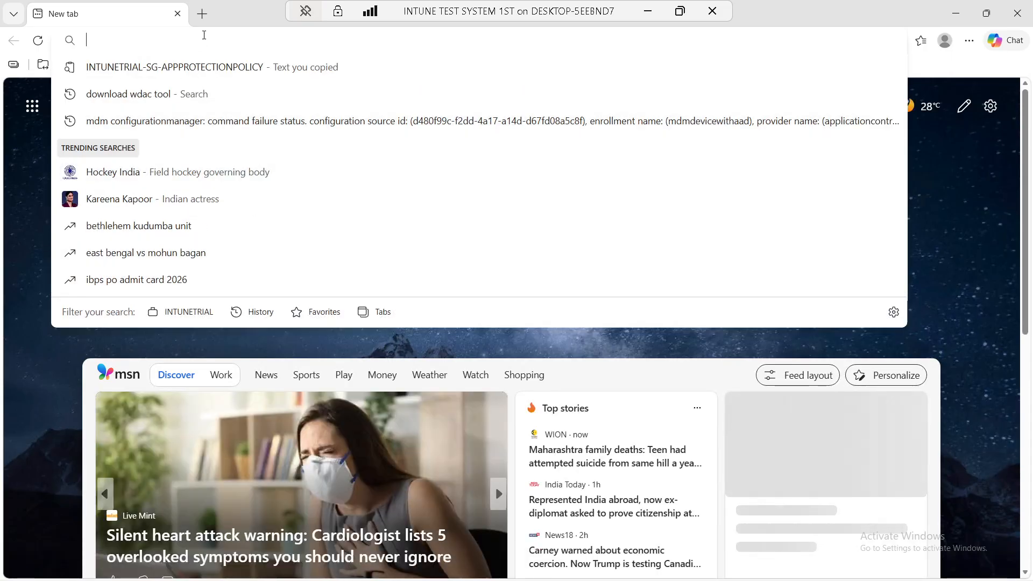
{"action": "type", "text": "intune.mice"}
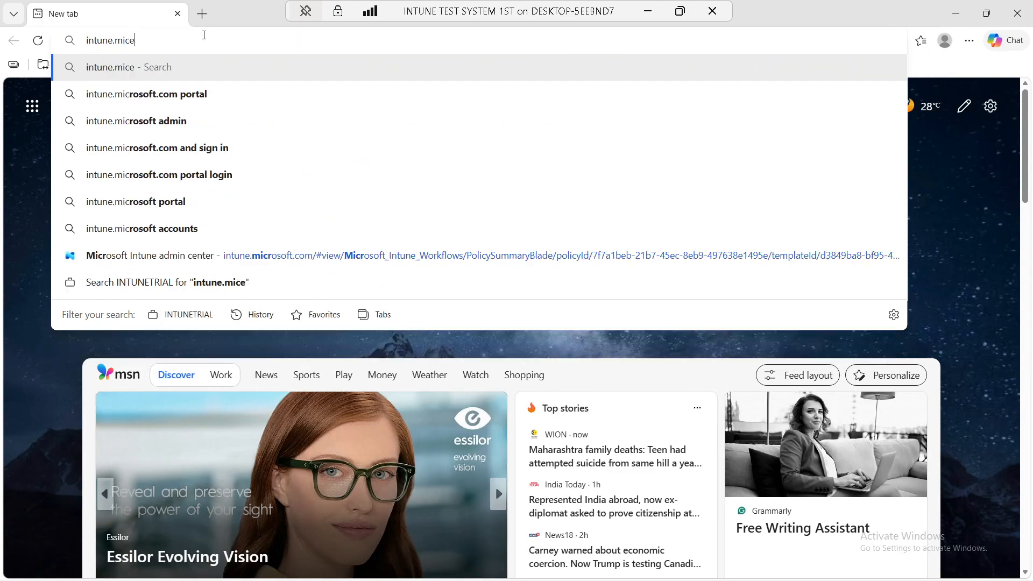
{"action": "key", "text": "BackSpace"}
{"action": "type", "text": "rosoft"}
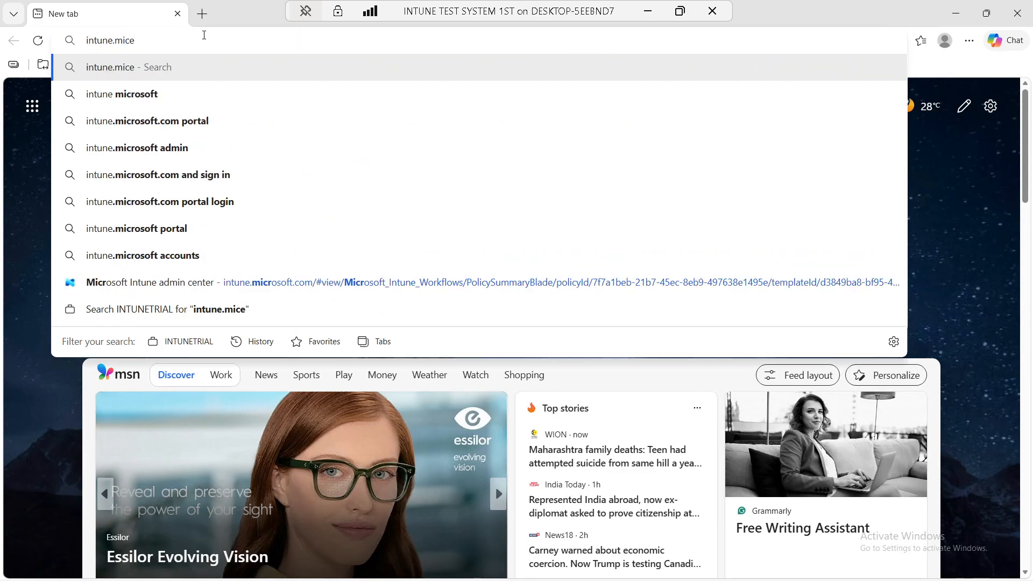
{"action": "type", "text": ".com"}
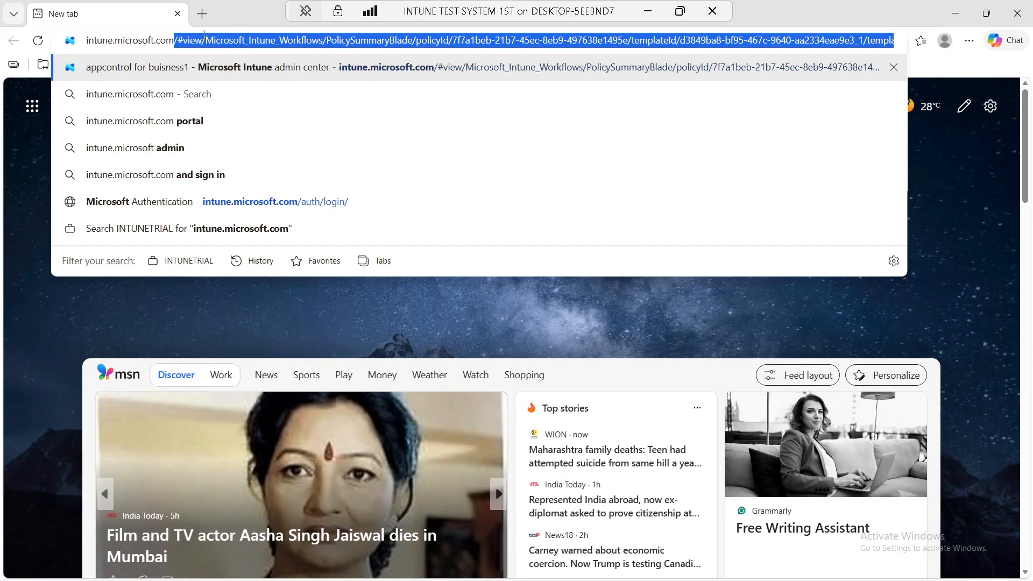
{"action": "key", "text": "Return"}
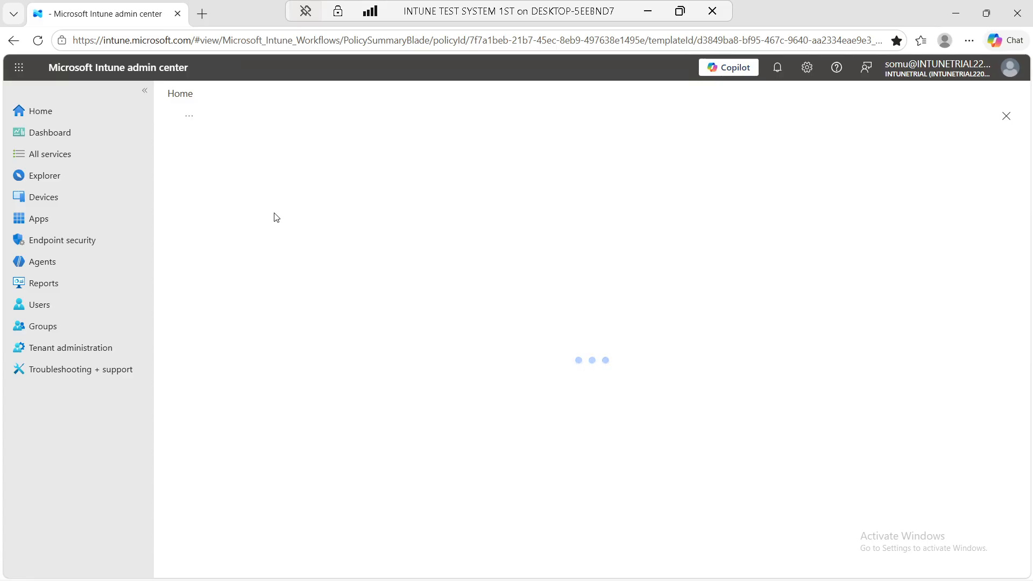
Open Endpoint security and sign in again with the other admin account
{"action": "left_click", "coordinate": [57, 243]}
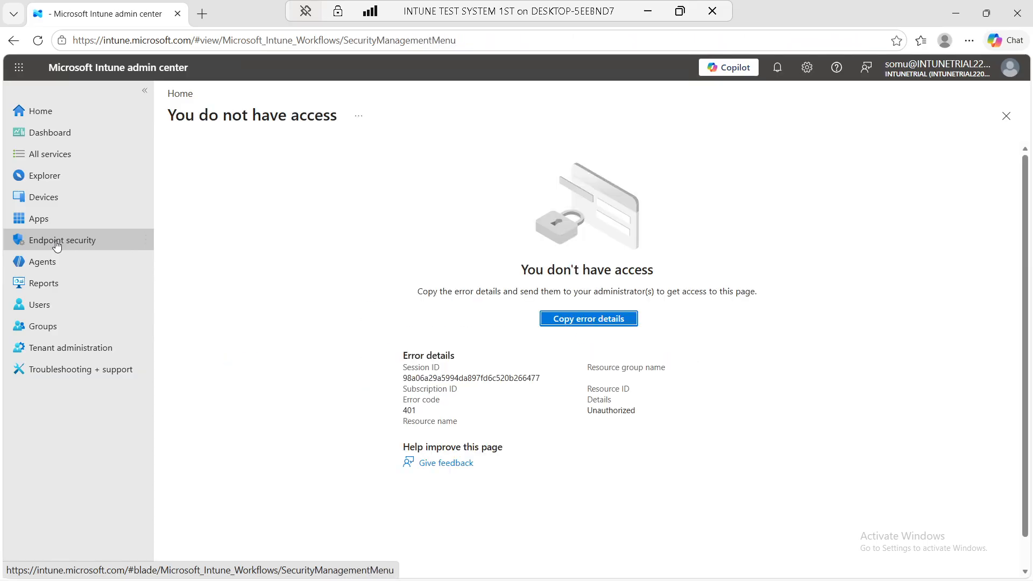
{"action": "left_click", "coordinate": [938, 69]}
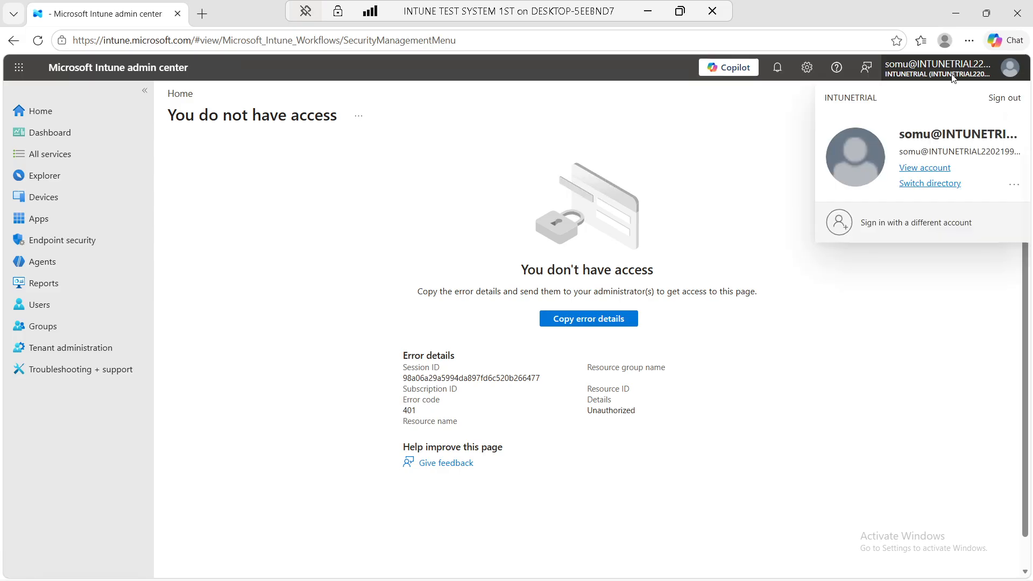
{"action": "left_click", "coordinate": [927, 221]}
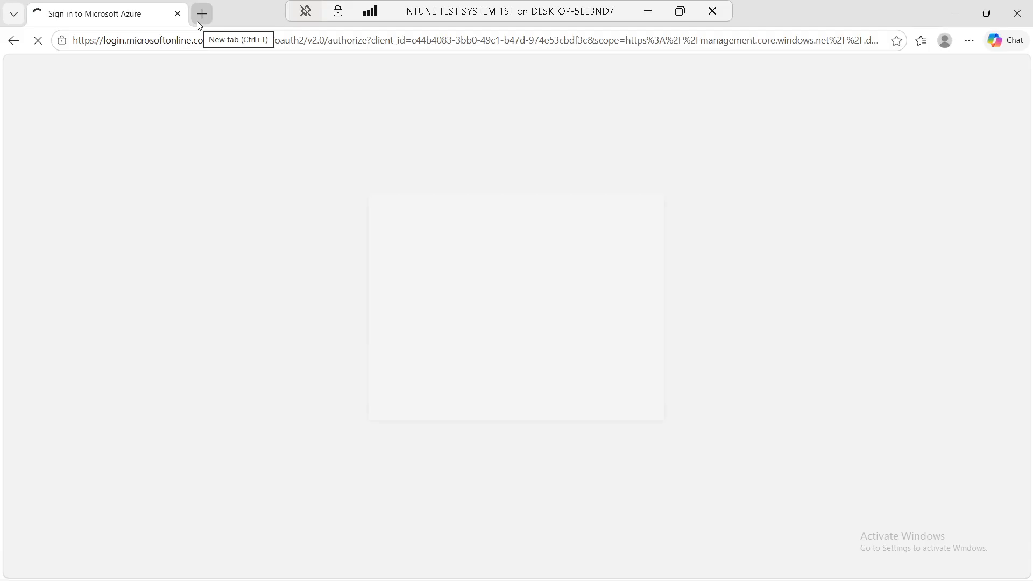
{"action": "left_click", "coordinate": [541, 344]}
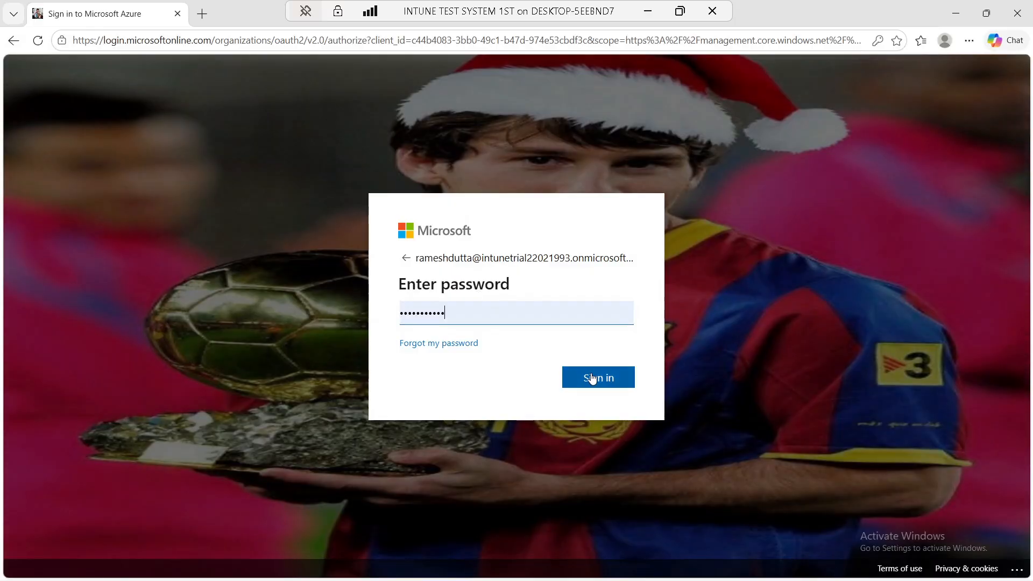
{"action": "left_click", "coordinate": [591, 378]}
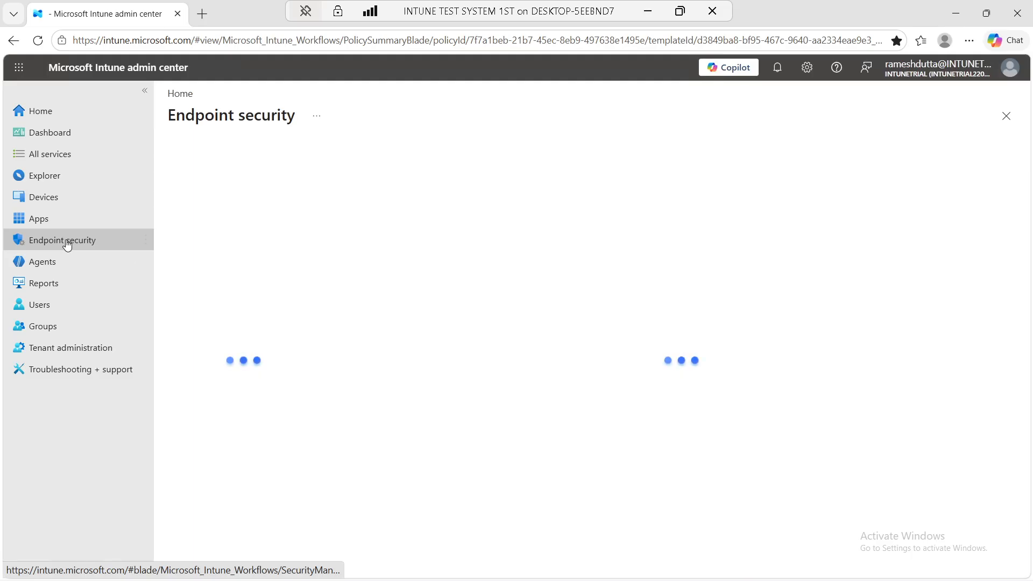
Create an App Control for Business policy named 'default app control for buisness policy' and continue
{"action": "left_click", "coordinate": [67, 245]}
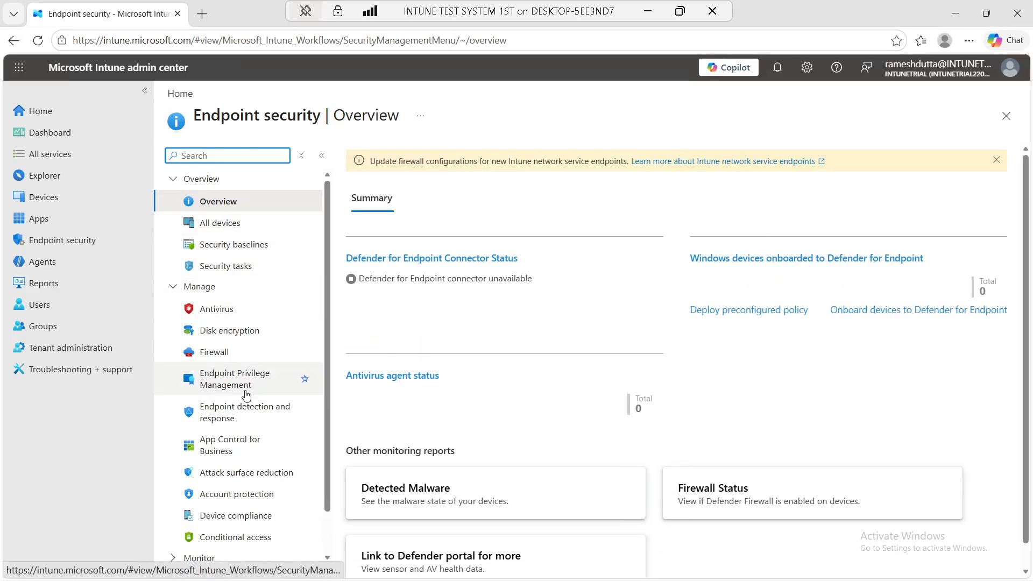
{"action": "left_click", "coordinate": [235, 450]}
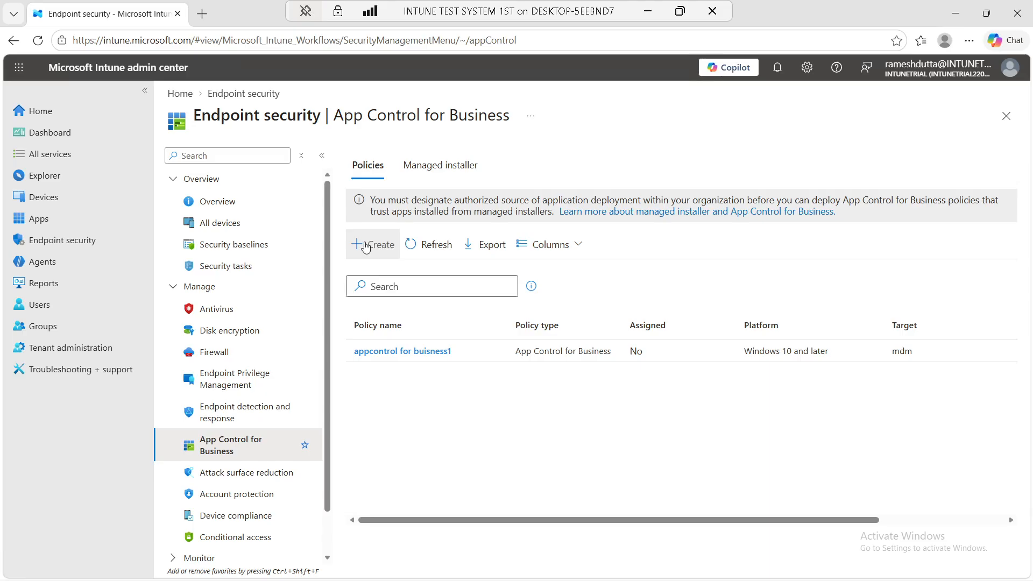
{"action": "left_click", "coordinate": [366, 246]}
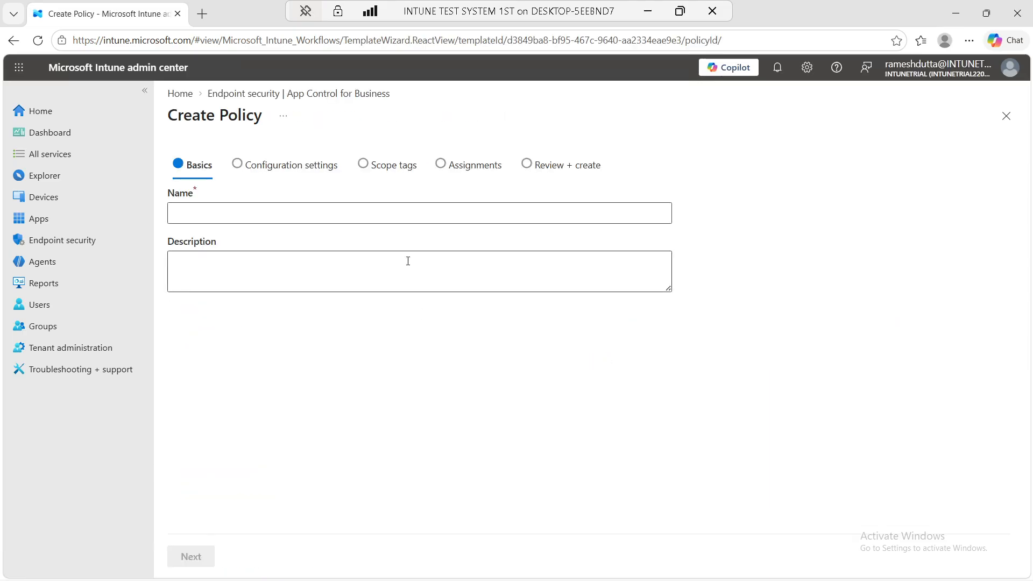
{"action": "left_click", "coordinate": [284, 215]}
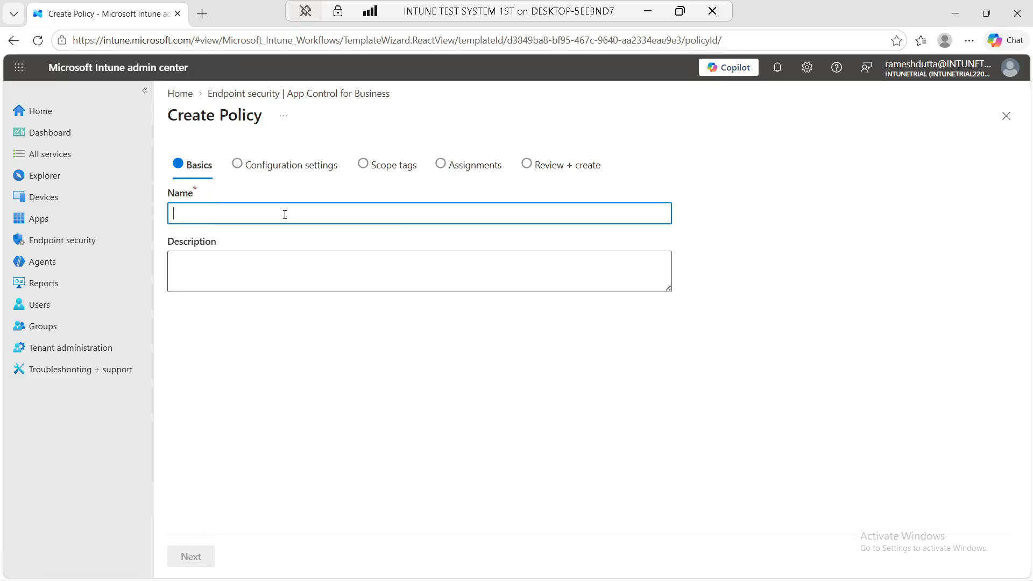
{"action": "type", "text": "default"}
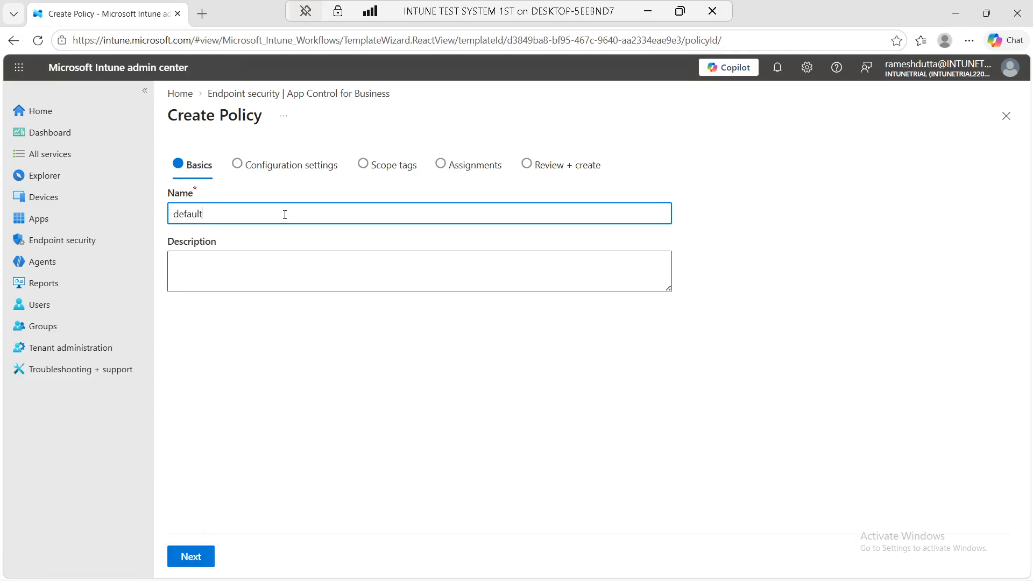
{"action": "type", "text": " app control for buiness policy"}
{"action": "left_click", "coordinate": [203, 557]}
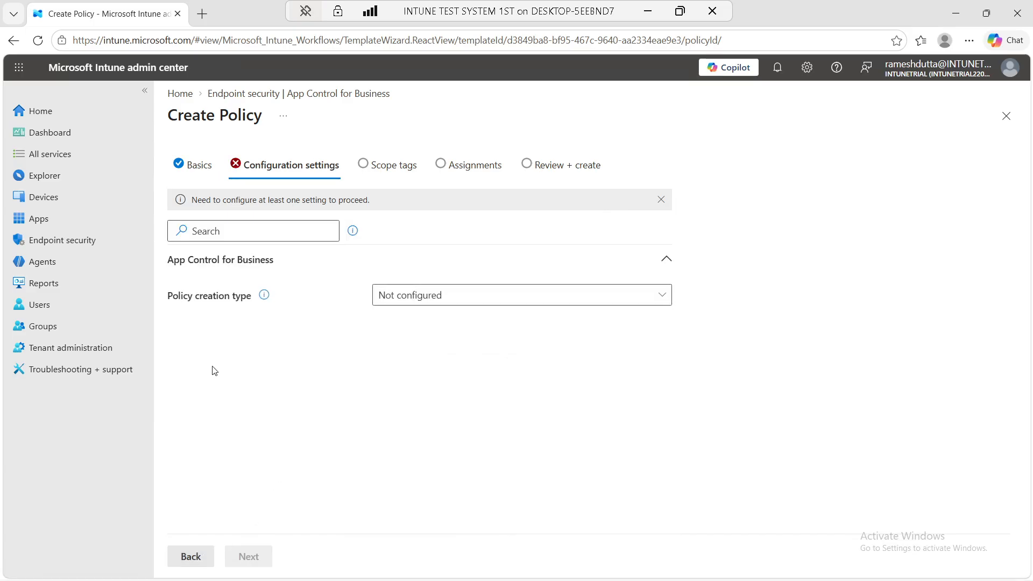
Choose XML upload, load 'default app control policy.xml' from the App control for buisness folder, then continue
{"action": "left_click", "coordinate": [663, 301]}
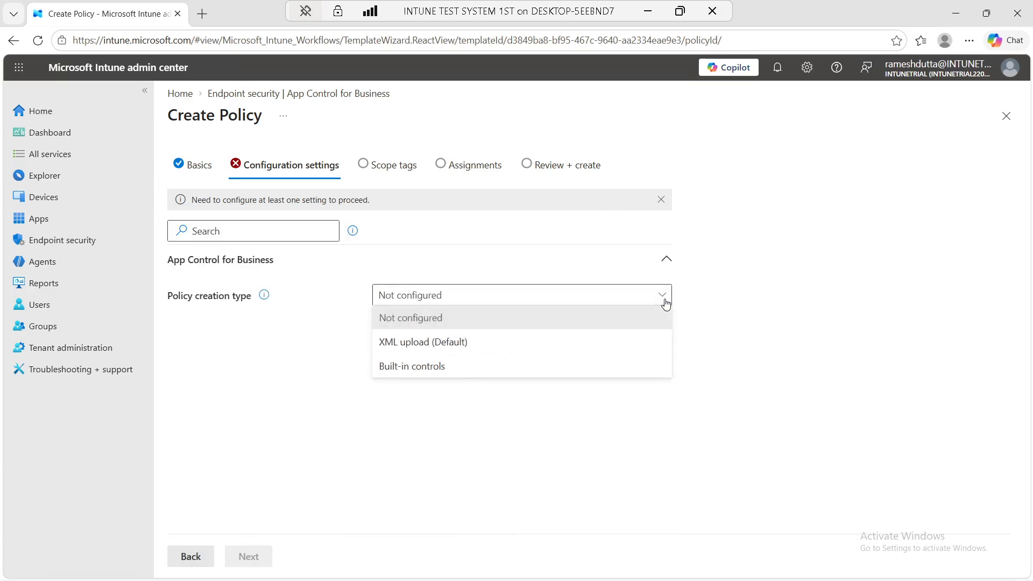
{"action": "left_click", "coordinate": [465, 354]}
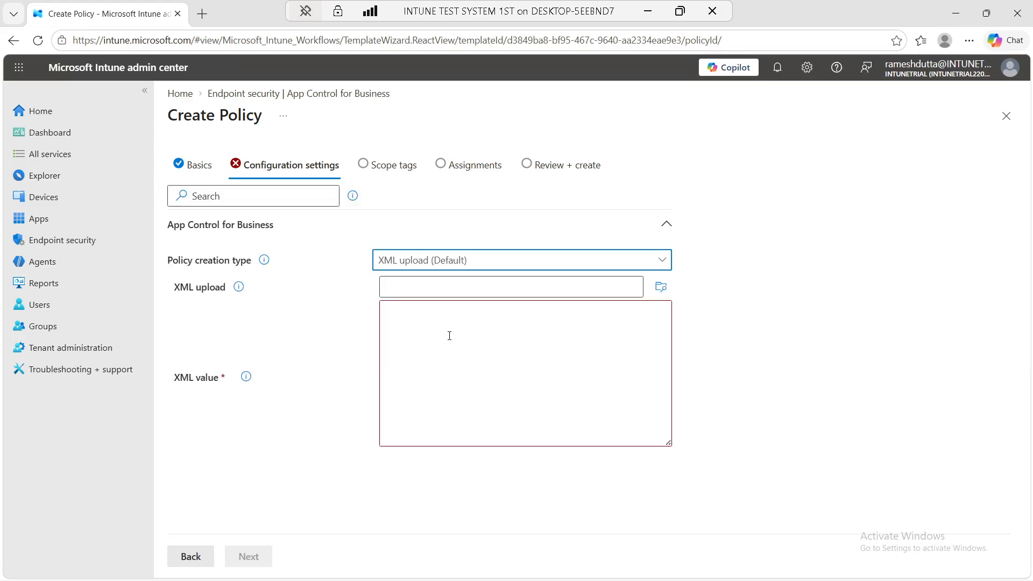
{"action": "left_click", "coordinate": [660, 287]}
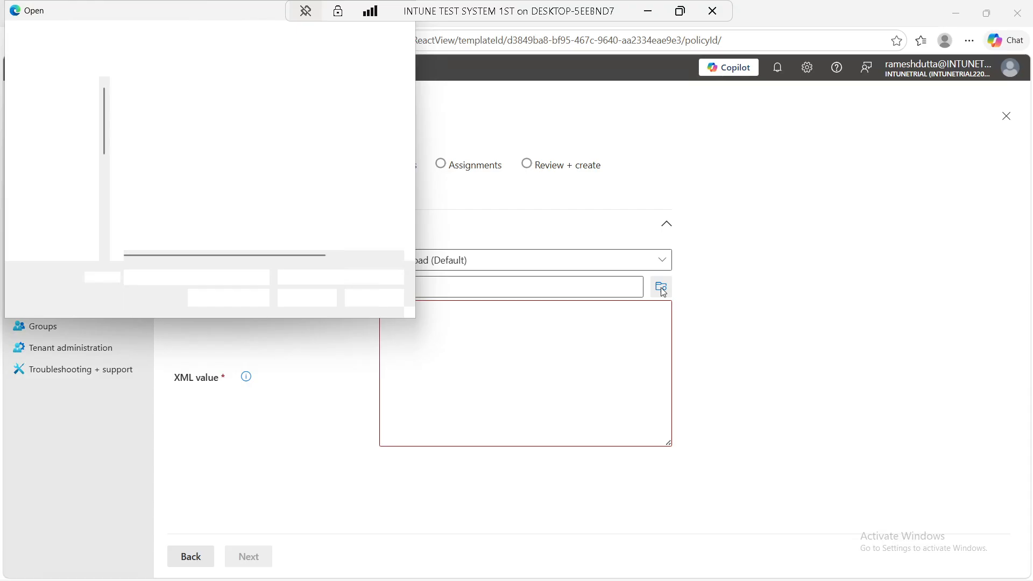
{"action": "left_click", "coordinate": [82, 38]}
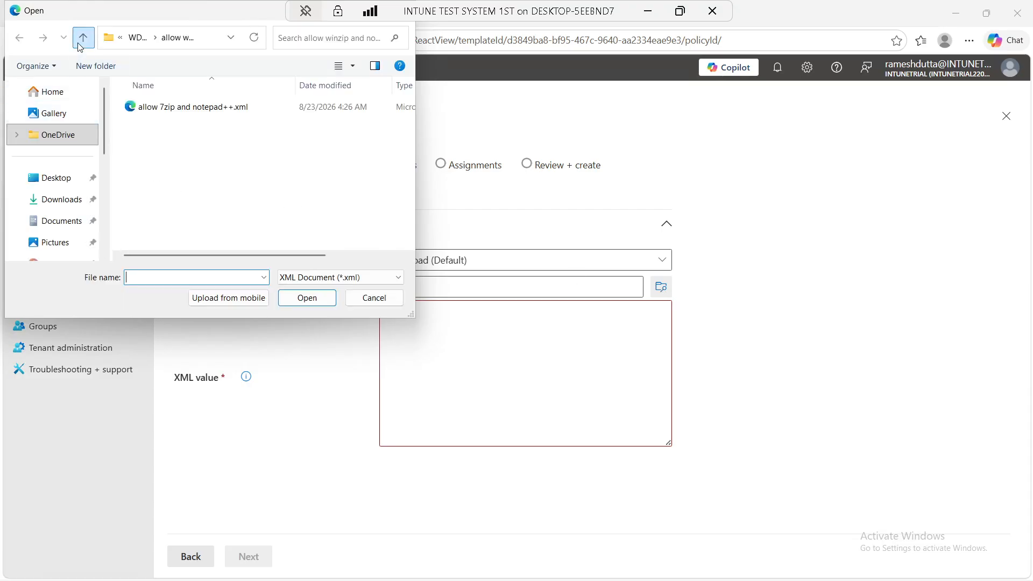
{"action": "left_click", "coordinate": [82, 38]}
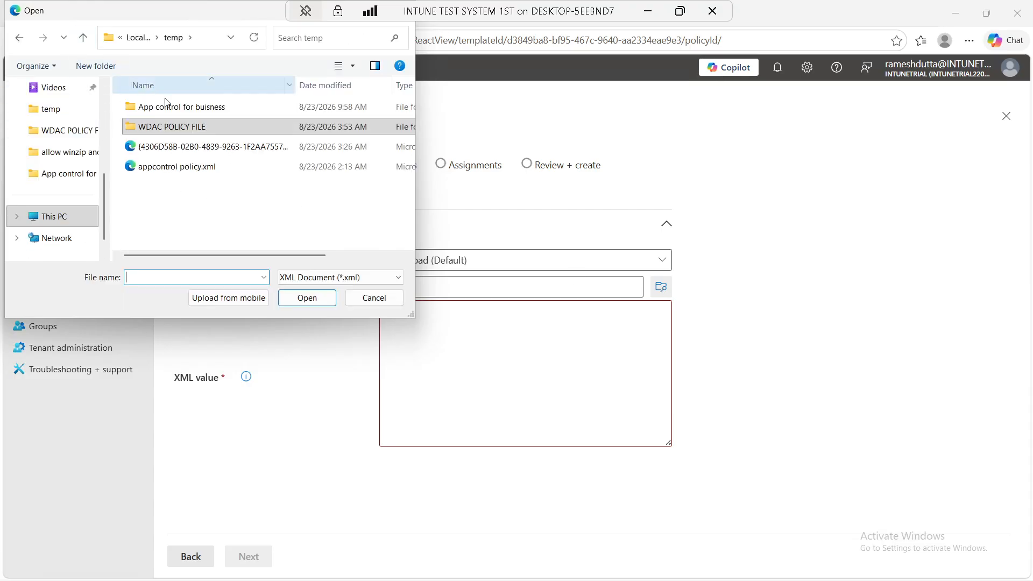
{"action": "double_click", "coordinate": [161, 107]}
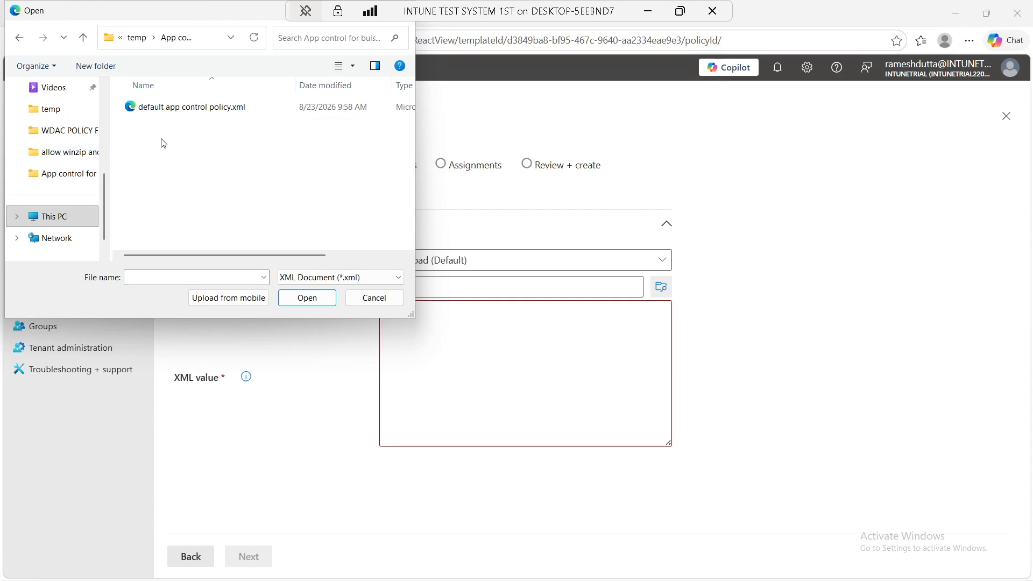
{"action": "left_click", "coordinate": [156, 109]}
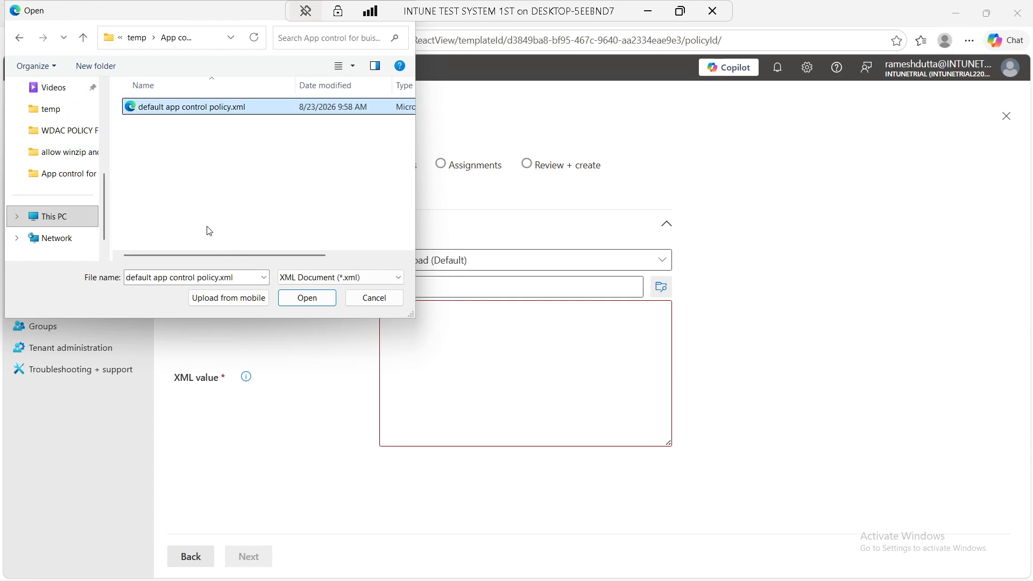
{"action": "left_click", "coordinate": [307, 298]}
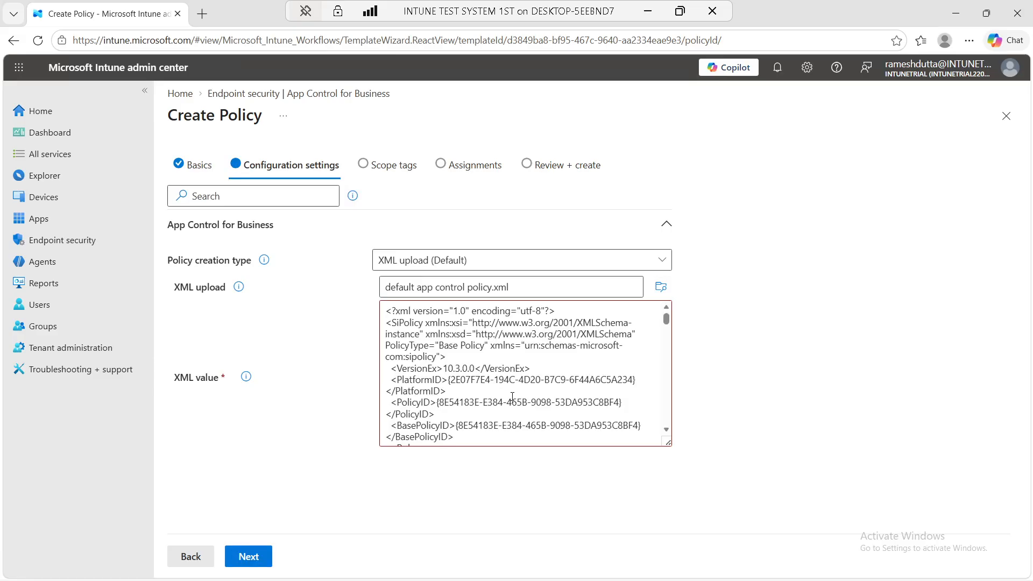
{"action": "scroll", "coordinate": [507, 394], "scroll_direction": "down", "scroll_amount": 15}
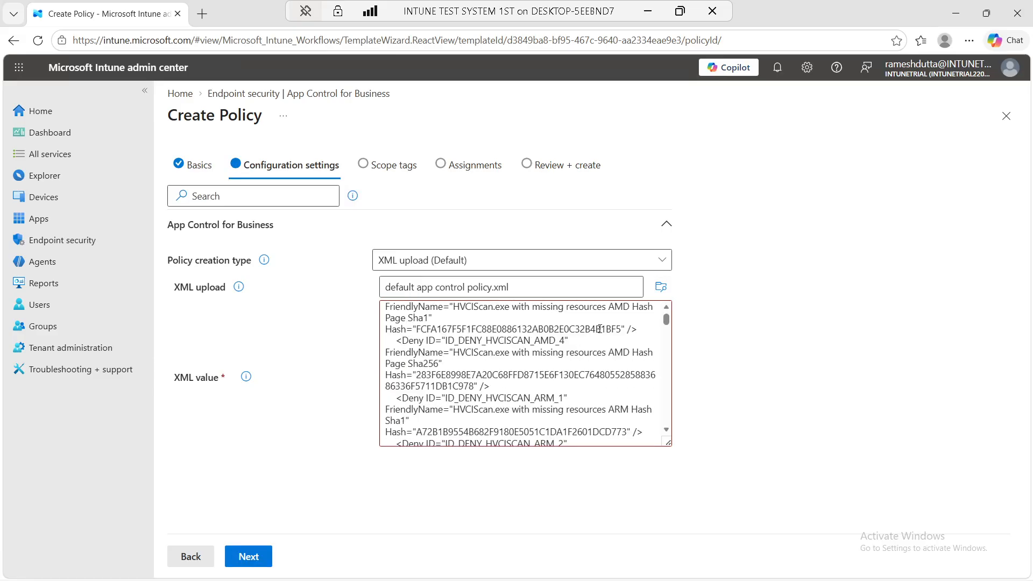
{"action": "left_click_drag", "start_coordinate": [666, 320], "coordinate": [669, 431]}
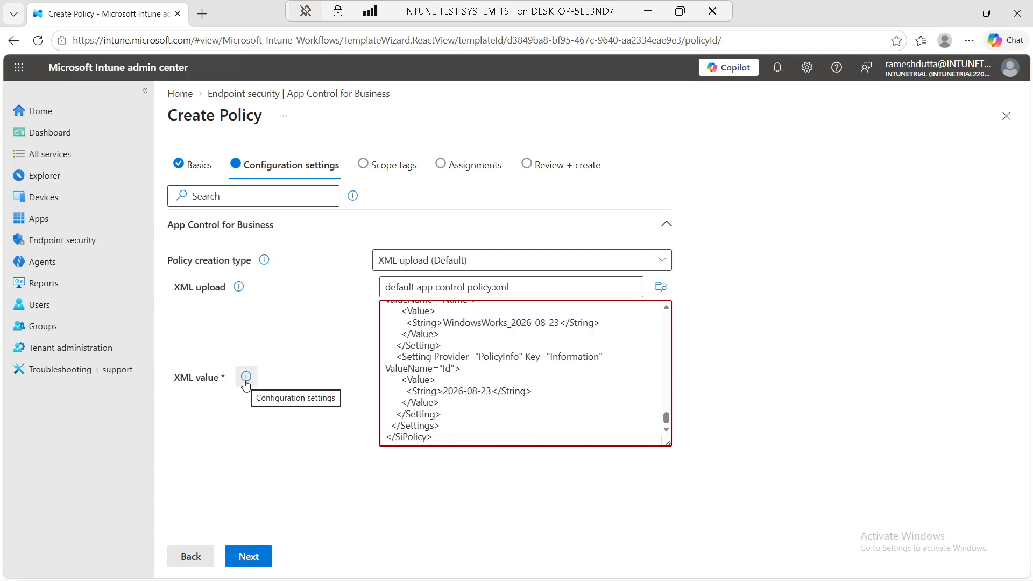
{"action": "left_click", "coordinate": [244, 558]}
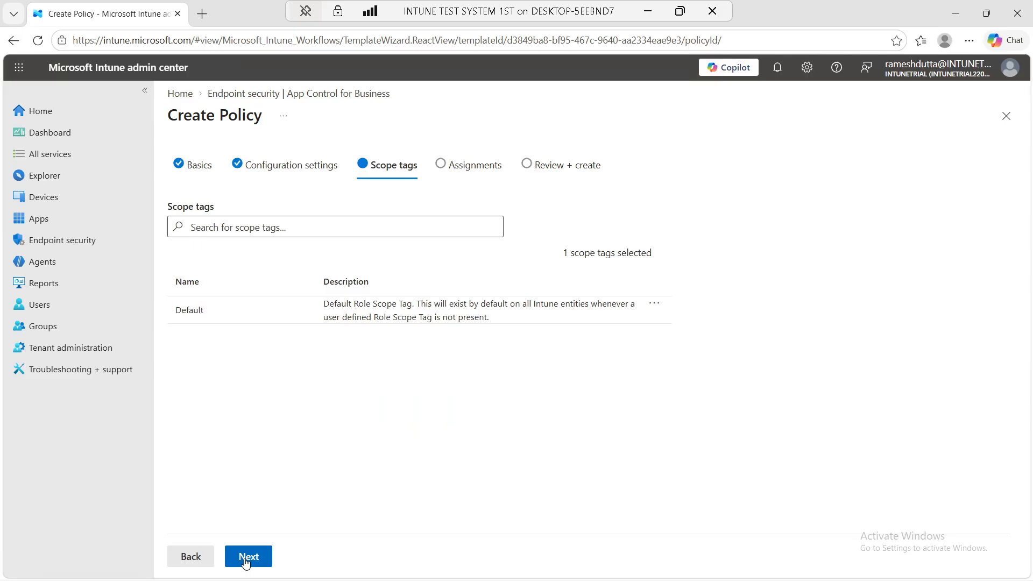
Keep the Default scope tag, skip assignments, create the policy and check its save notification
{"action": "left_click", "coordinate": [246, 561]}
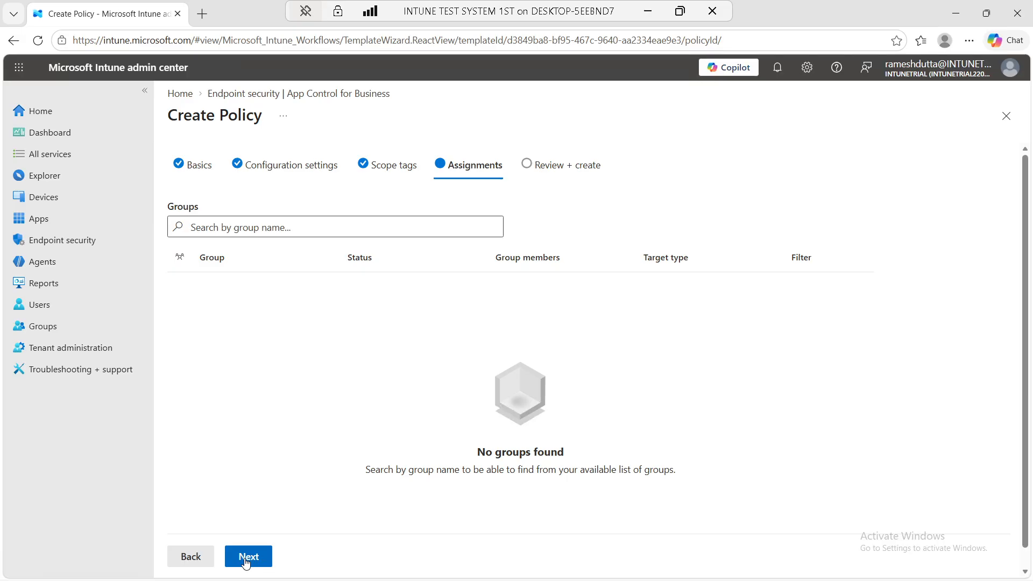
{"action": "left_click", "coordinate": [246, 561]}
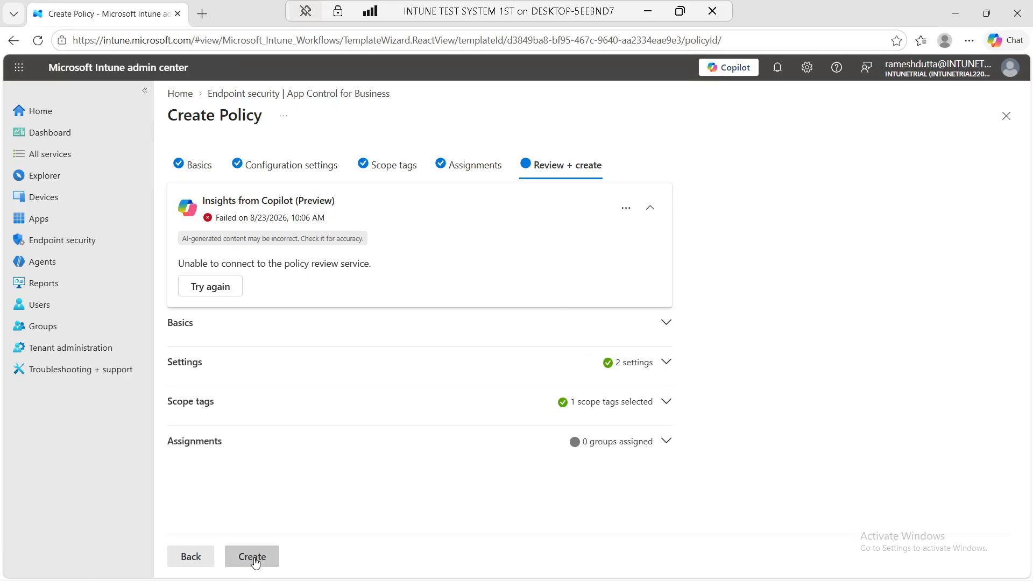
{"action": "left_click", "coordinate": [254, 559]}
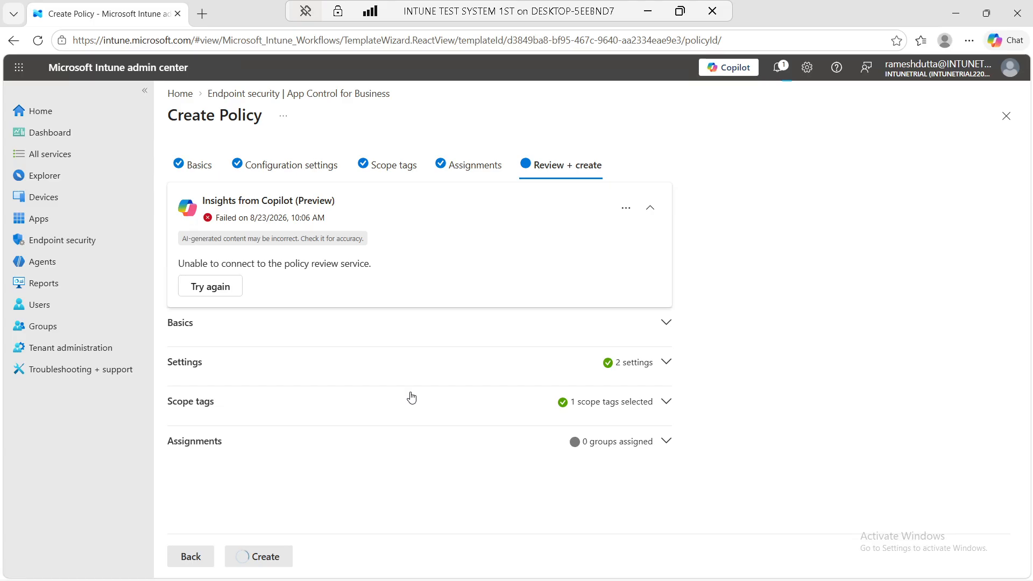
{"action": "left_click", "coordinate": [783, 67]}
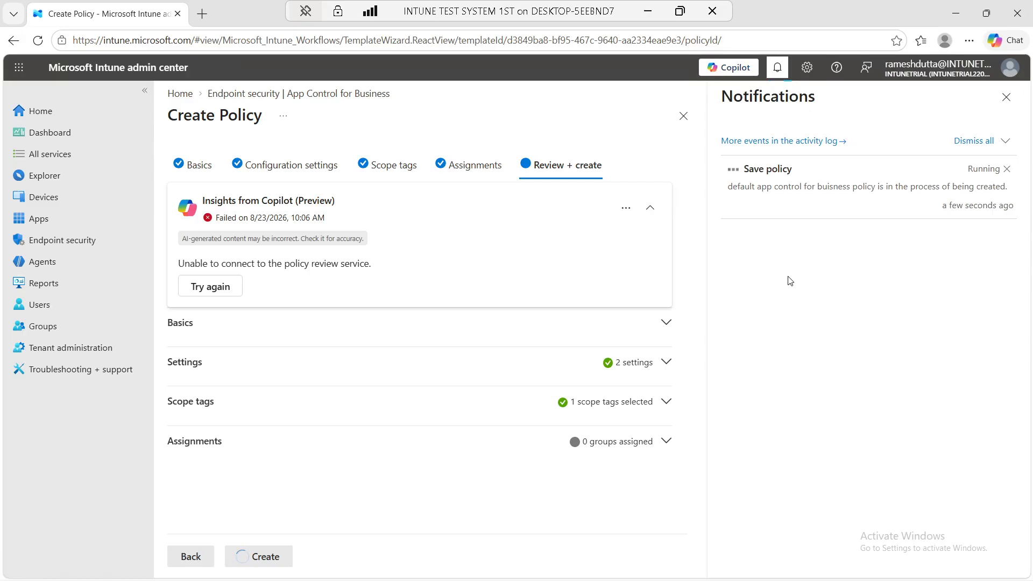
{"action": "left_click", "coordinate": [648, 10]}
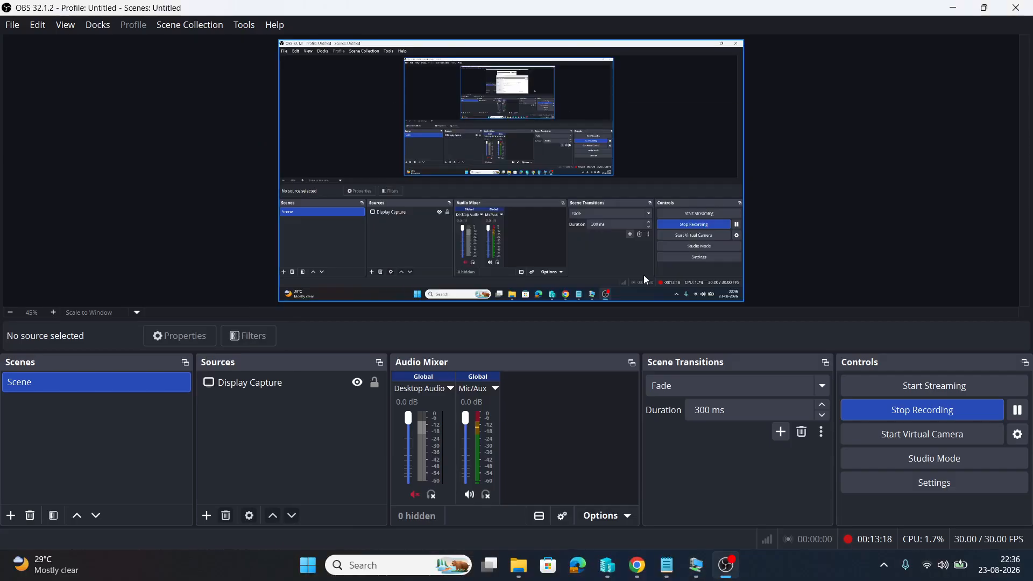
{"action": "left_click", "coordinate": [697, 562]}
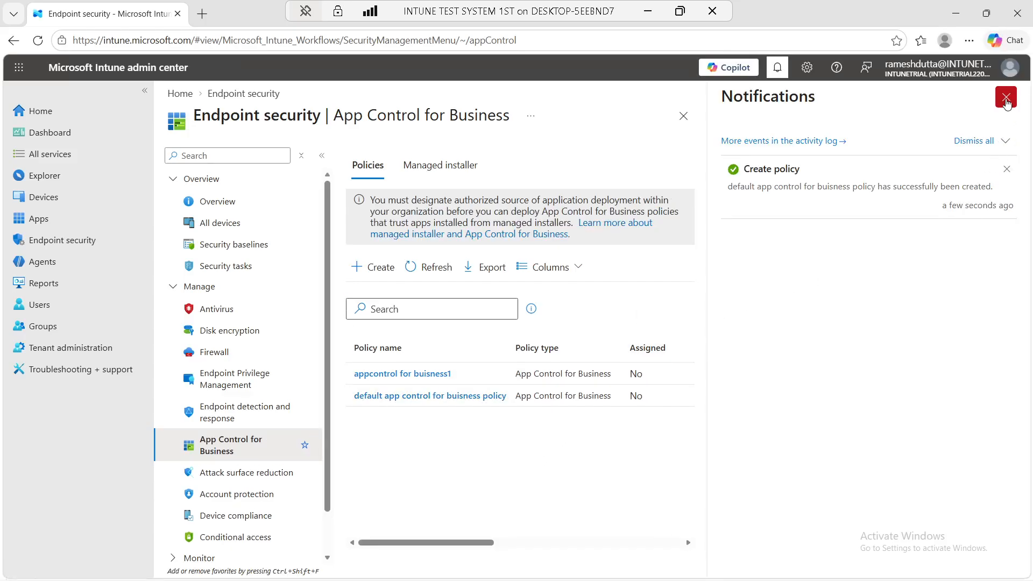
{"action": "left_click", "coordinate": [1006, 97]}
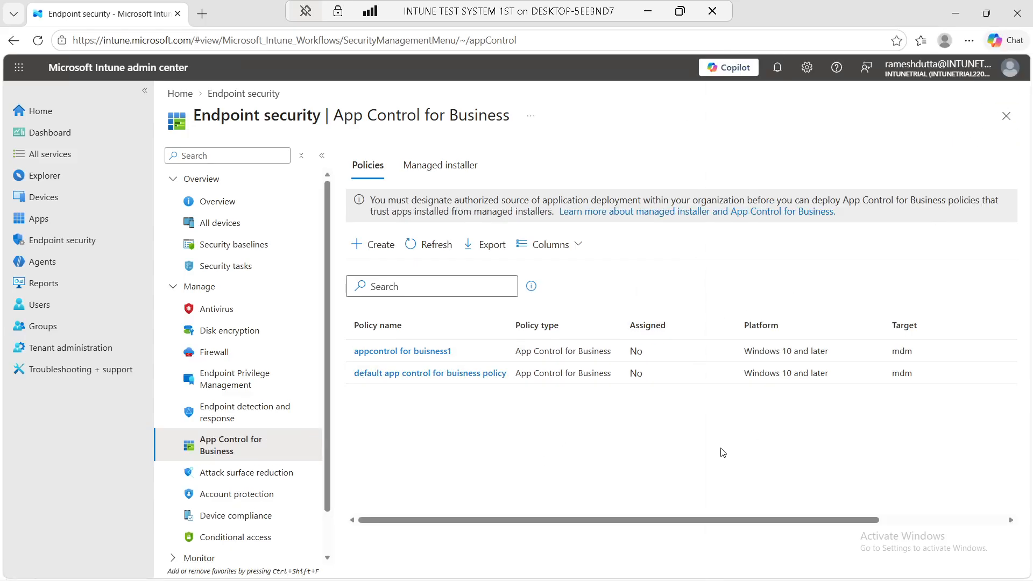
Open the new policy's details page and copy its name from the title
{"action": "left_click", "coordinate": [410, 373]}
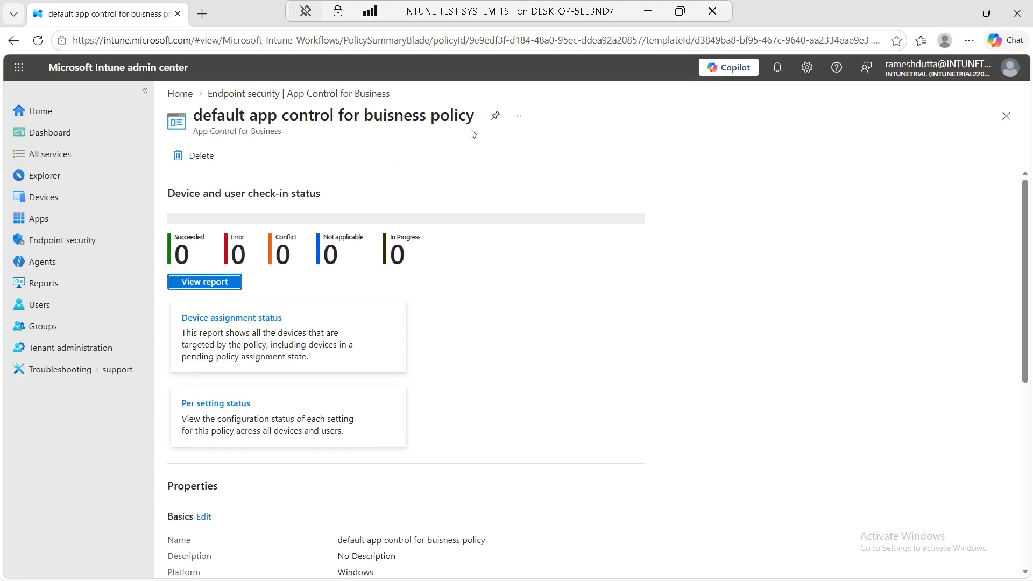
{"action": "left_click_drag", "start_coordinate": [475, 121], "coordinate": [210, 115]}
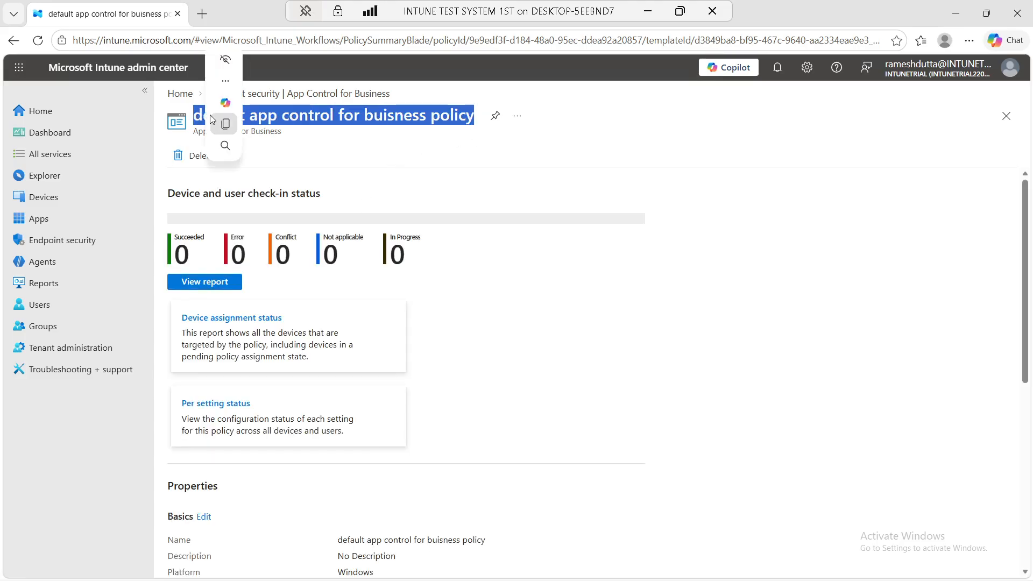
{"action": "right_click", "coordinate": [275, 114]}
{"action": "left_click", "coordinate": [299, 130]}
Open the Intune admin center in a new tab and sign in with the admin account
{"action": "left_click", "coordinate": [202, 21]}
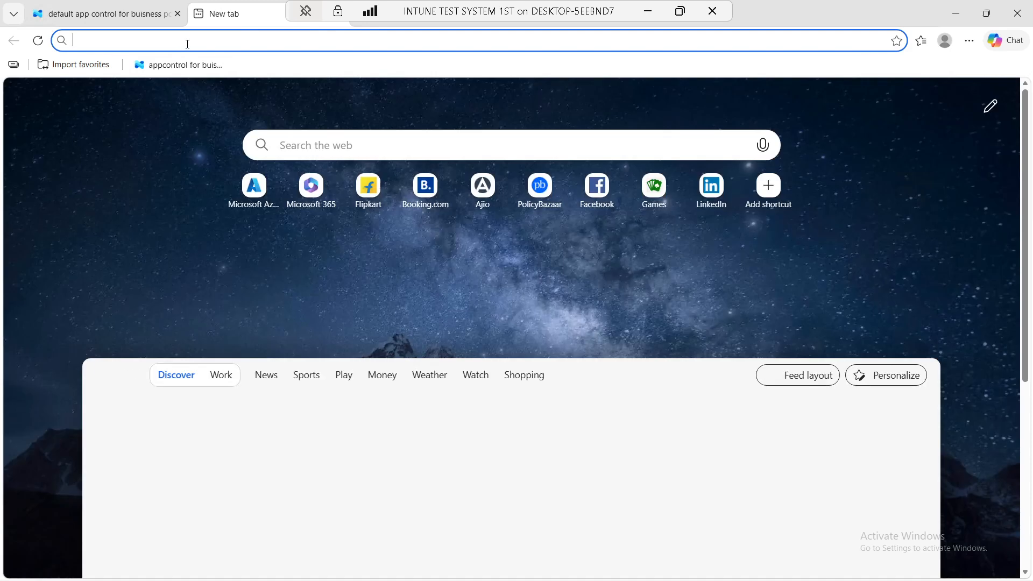
{"action": "left_click", "coordinate": [187, 43]}
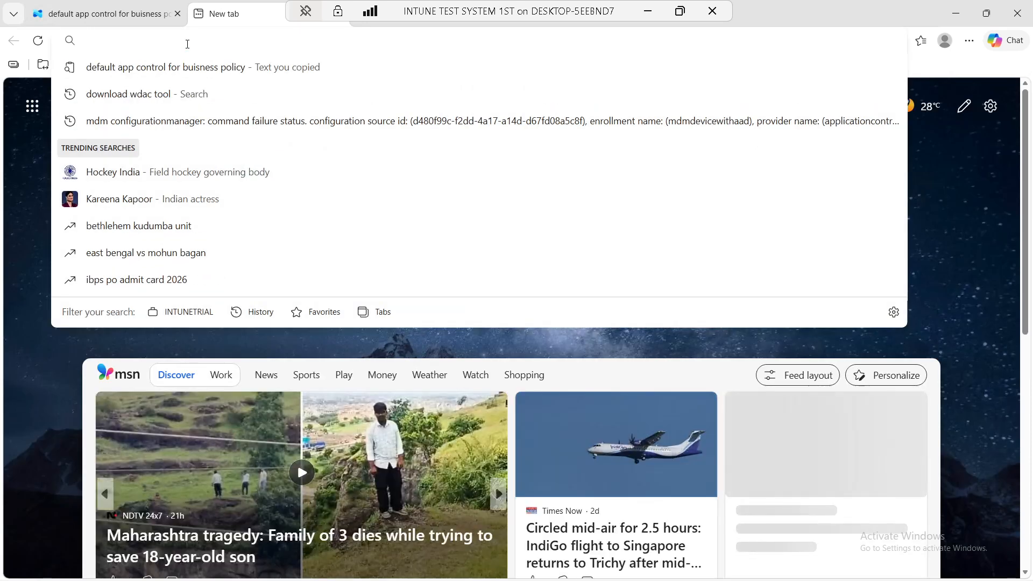
{"action": "left_click", "coordinate": [105, 16]}
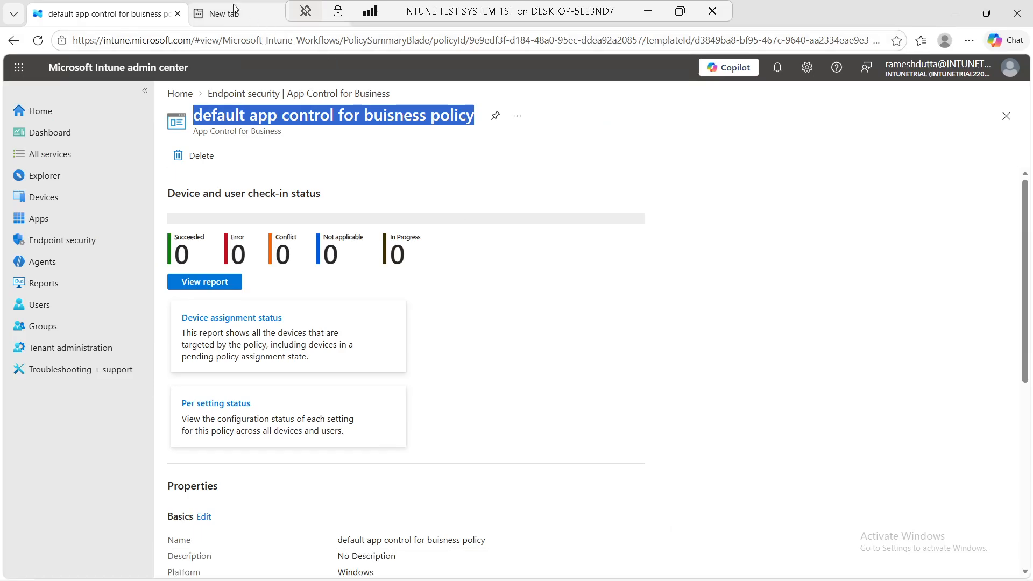
{"action": "right_click", "coordinate": [125, 68]}
{"action": "left_click", "coordinate": [198, 83]}
{"action": "left_click_drag", "start_coordinate": [460, 7], "coordinate": [690, 8]}
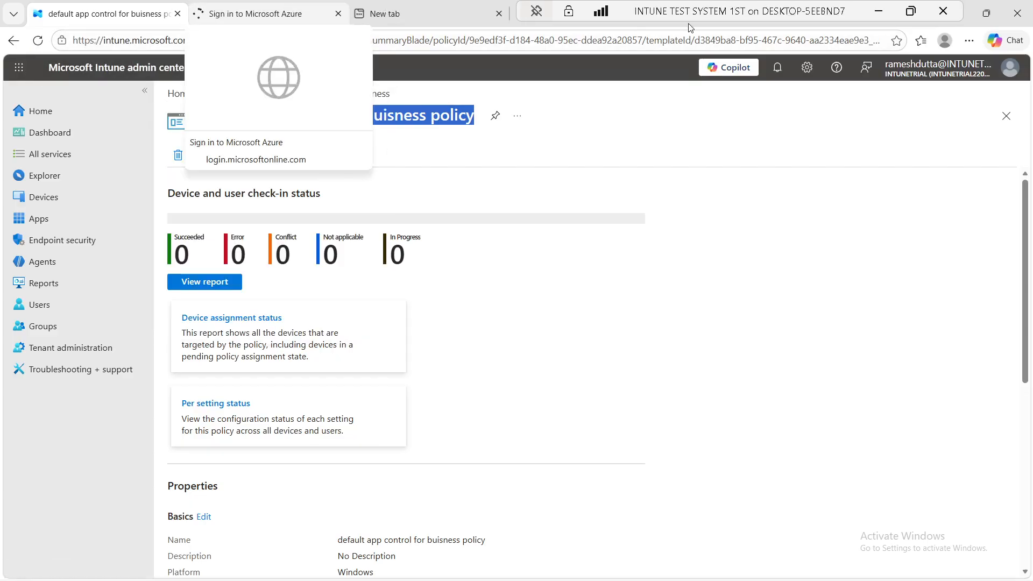
{"action": "left_click", "coordinate": [499, 14]}
{"action": "left_click", "coordinate": [252, 14]}
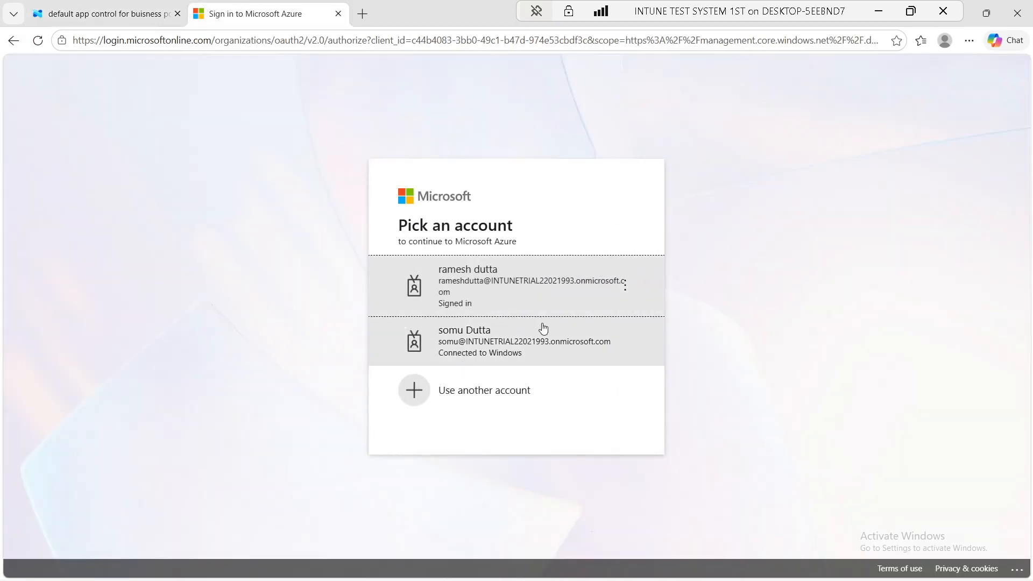
{"action": "left_click", "coordinate": [556, 305]}
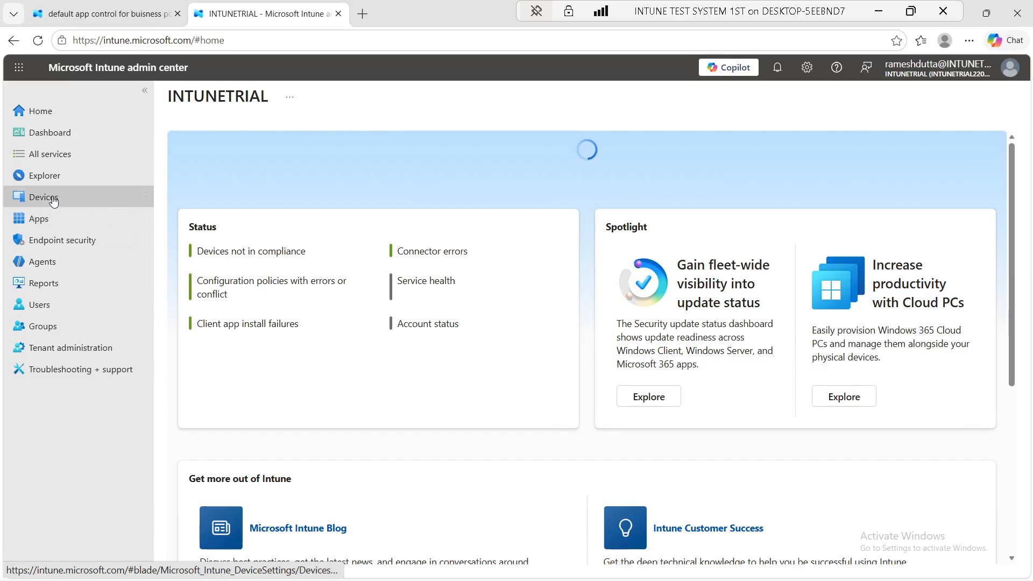
Under Groups, start a Security group named 'Intunetrial-SG-AppControlForBuisness'
{"action": "left_click", "coordinate": [54, 334]}
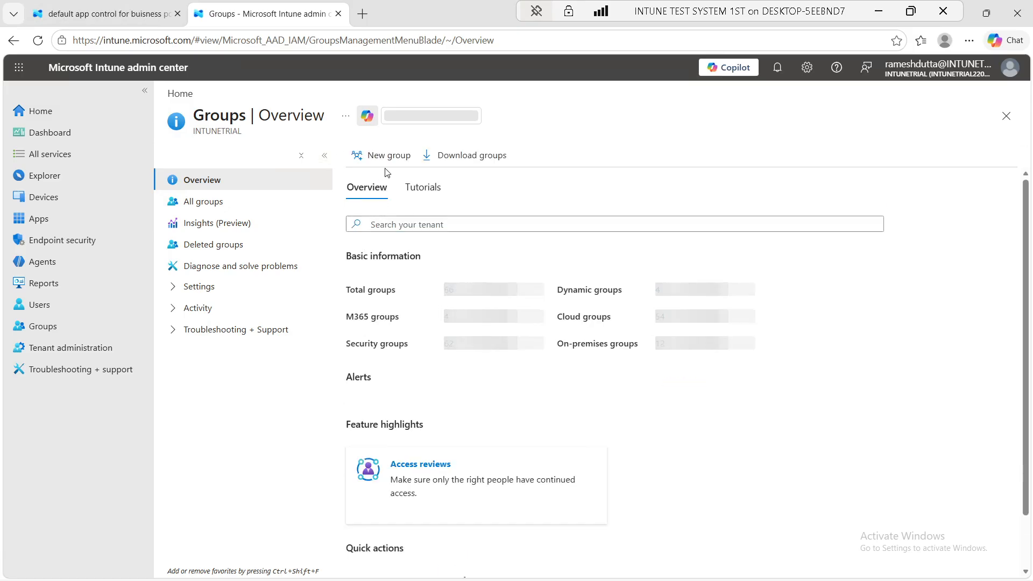
{"action": "left_click", "coordinate": [388, 157]}
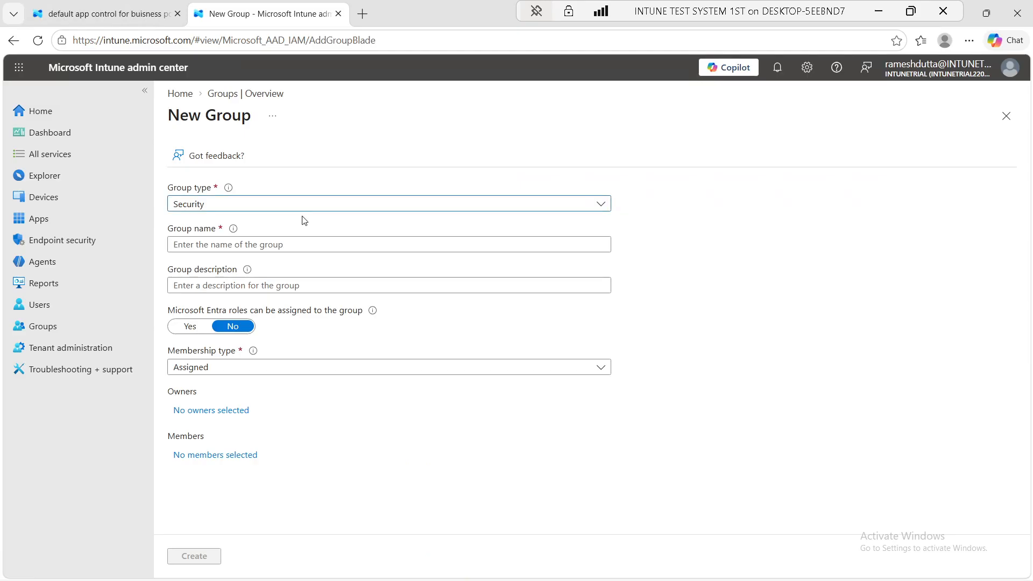
{"action": "left_click", "coordinate": [308, 245]}
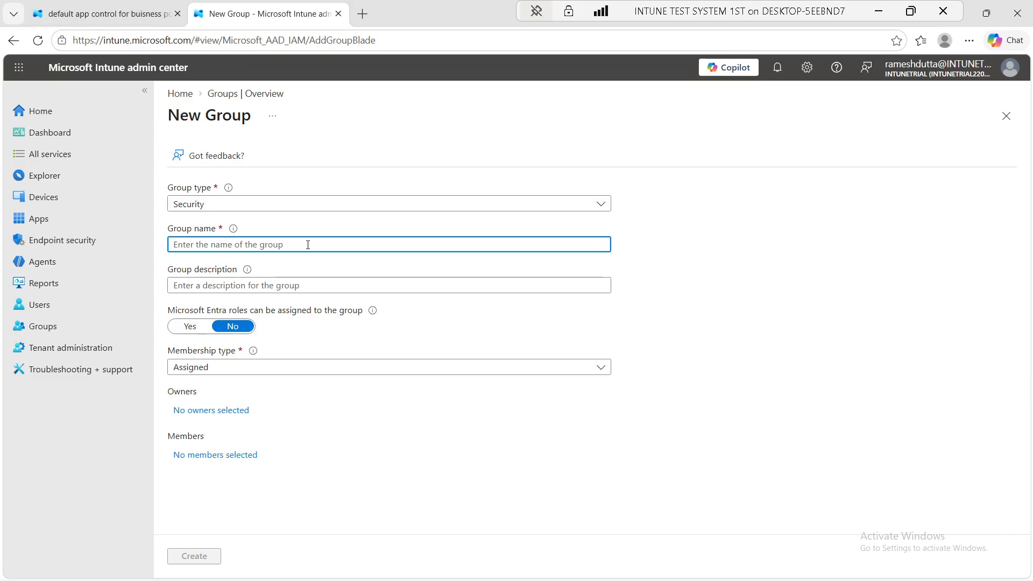
{"action": "type", "text": "Intunet"}
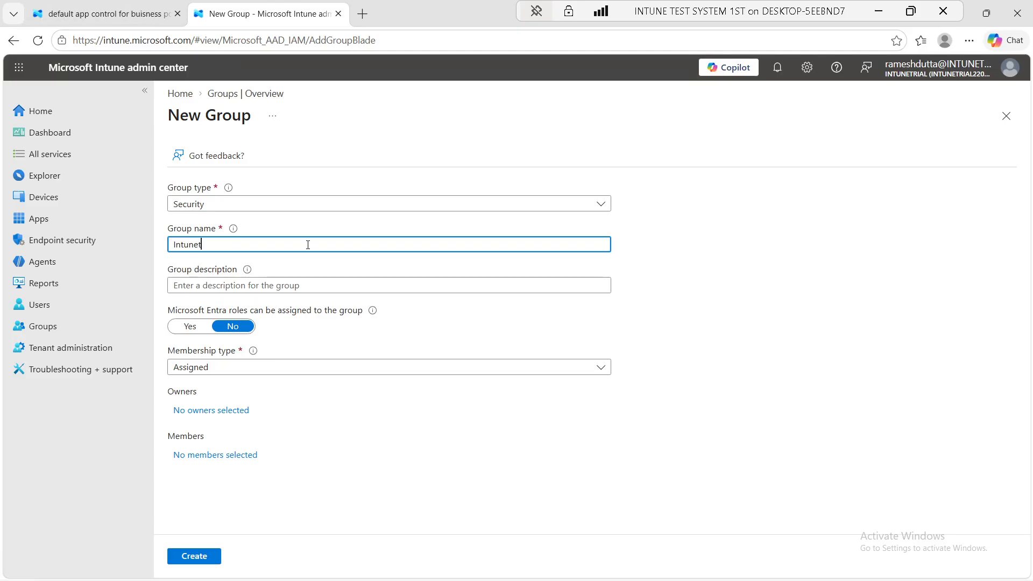
{"action": "type", "text": "rial-"}
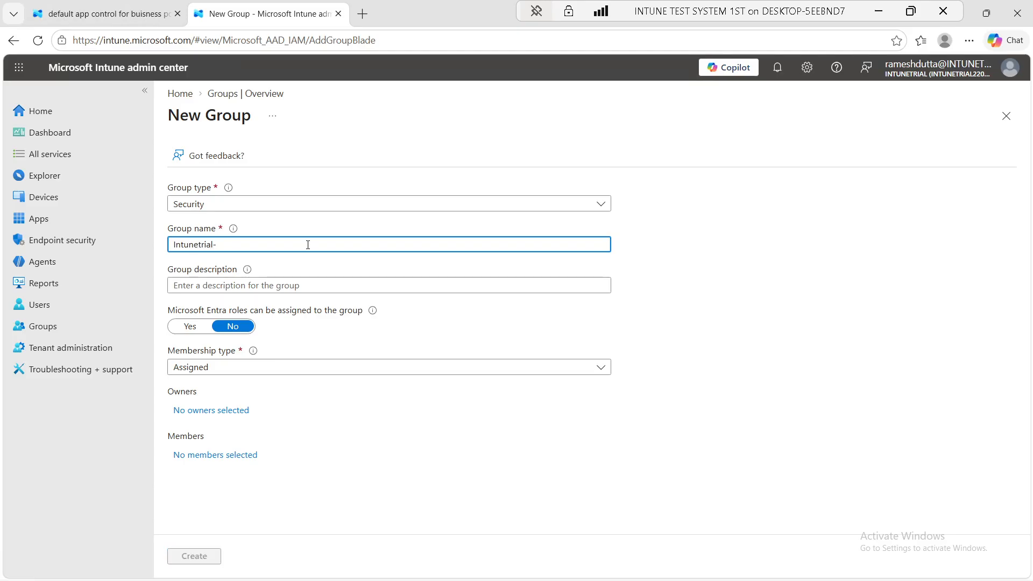
{"action": "type", "text": "SG-App"}
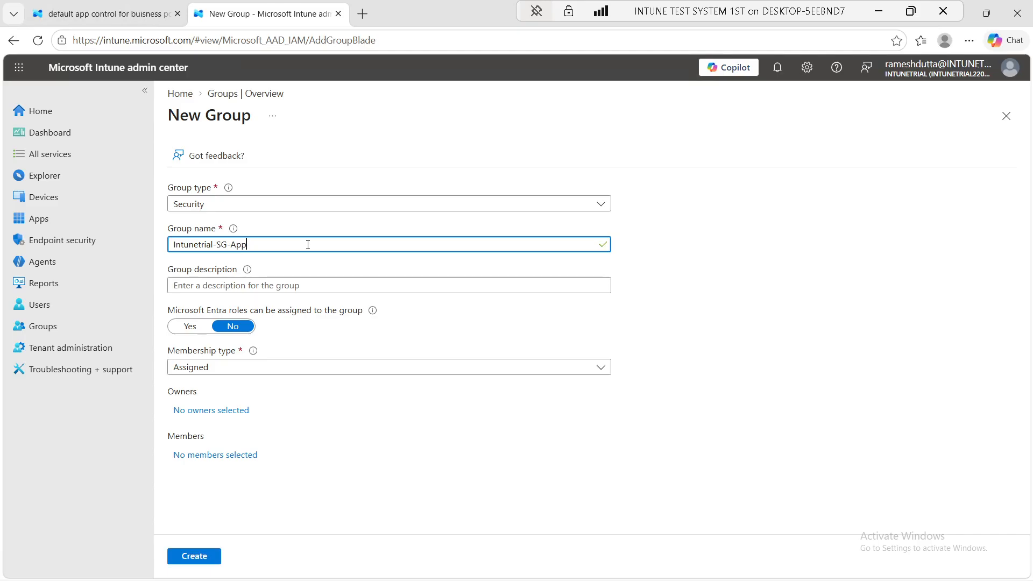
{"action": "type", "text": "ControlF"}
{"action": "type", "text": "ss"}
Add device INTUNE-TEST-1ST as the member, create the group, and return to the policy tab
{"action": "left_click", "coordinate": [221, 458]}
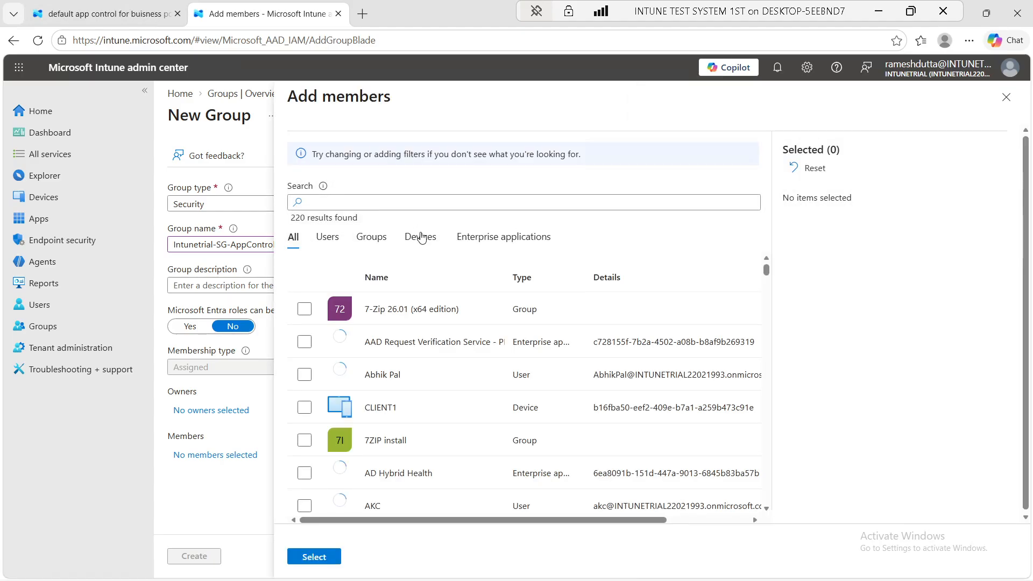
{"action": "left_click", "coordinate": [420, 235]}
{"action": "scroll", "coordinate": [441, 422], "scroll_direction": "down", "scroll_amount": 10}
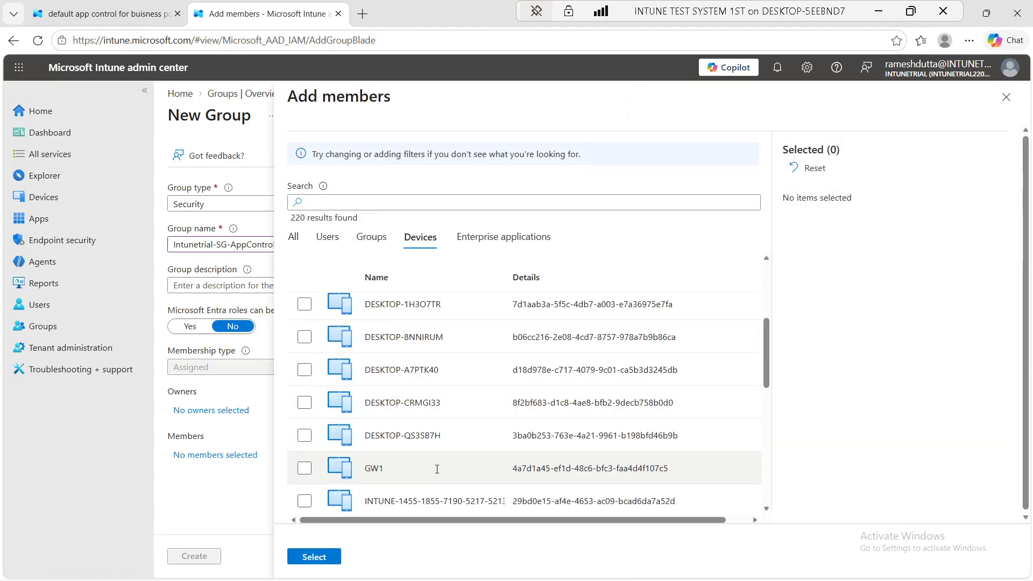
{"action": "scroll", "coordinate": [437, 469], "scroll_direction": "up", "scroll_amount": 3}
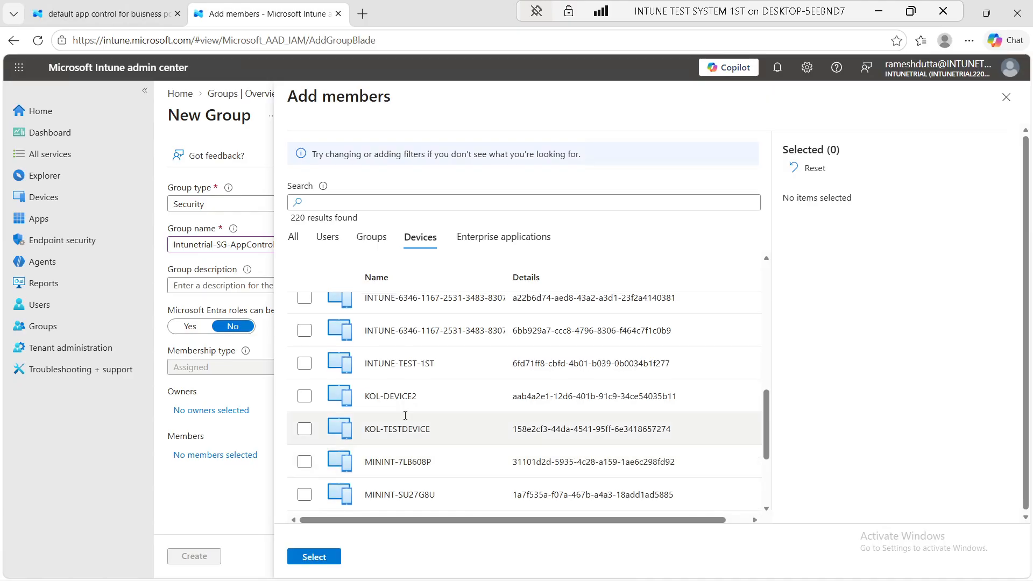
{"action": "left_click", "coordinate": [305, 364]}
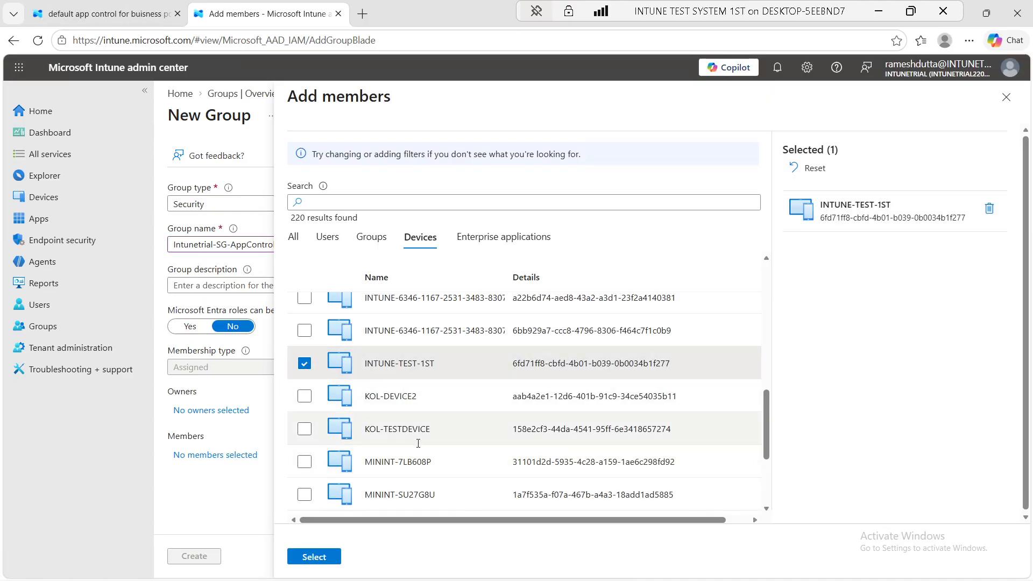
{"action": "left_click", "coordinate": [315, 559]}
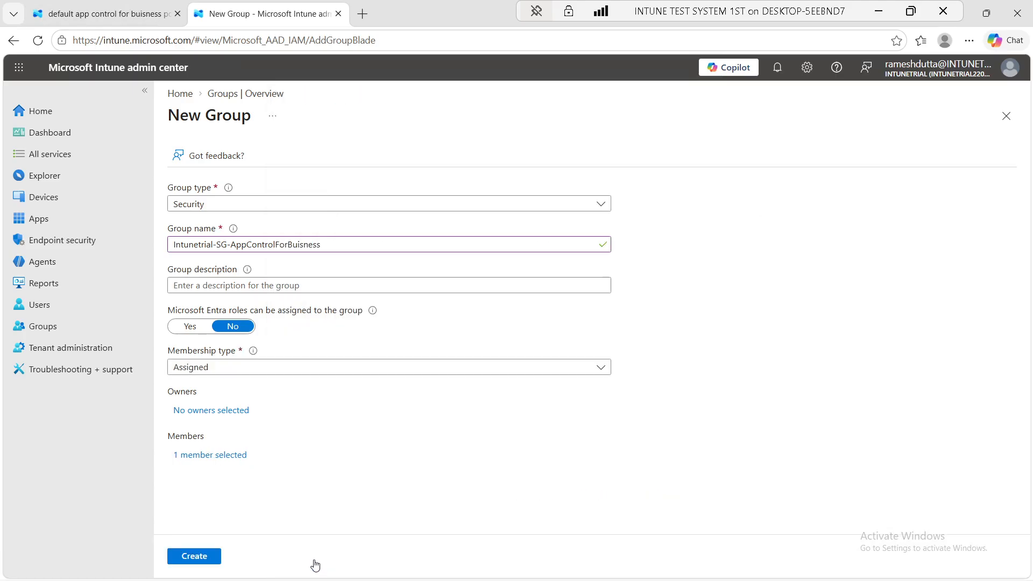
{"action": "left_click", "coordinate": [194, 559]}
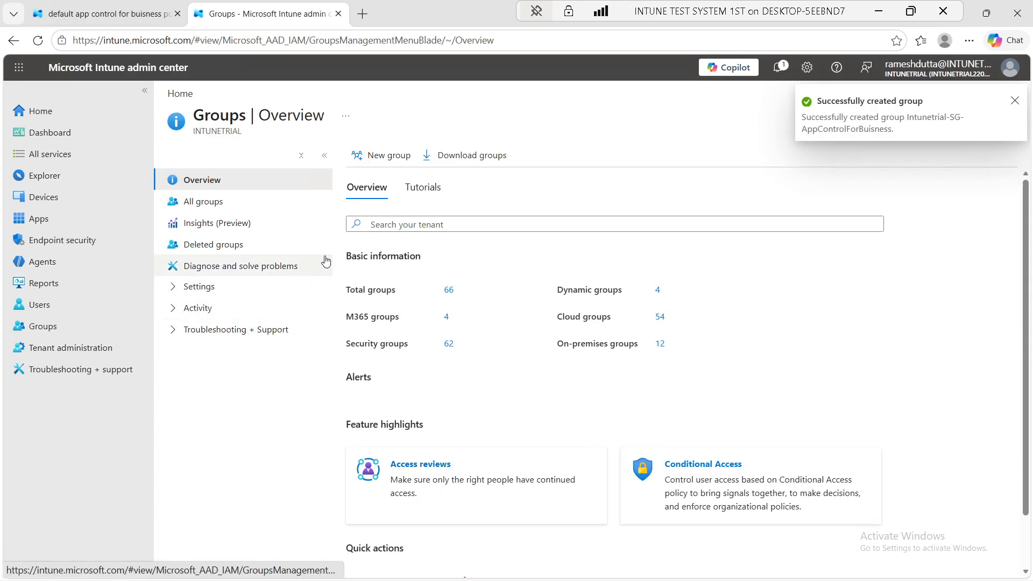
{"action": "left_click", "coordinate": [114, 11]}
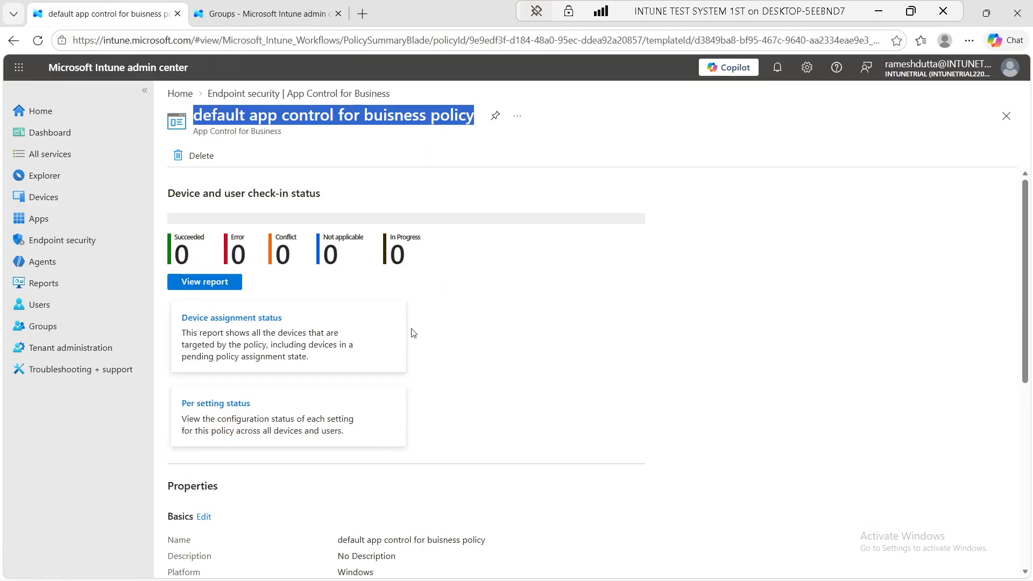
Edit the policy's assignments and include the group found by searching 'intunetrial'
{"action": "scroll", "coordinate": [270, 333], "scroll_direction": "down", "scroll_amount": 5}
{"action": "scroll", "coordinate": [271, 369], "scroll_direction": "down", "scroll_amount": 2}
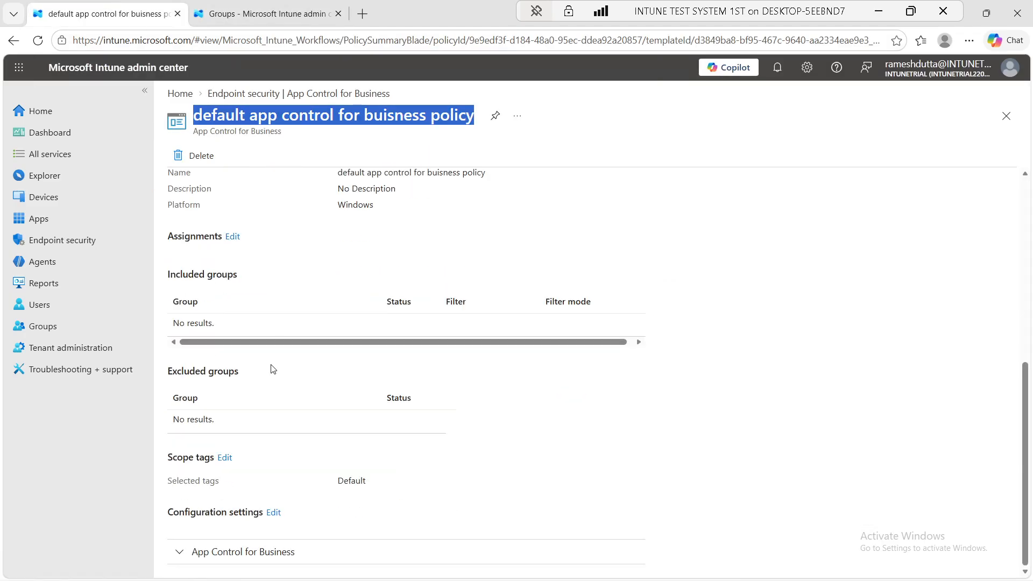
{"action": "left_click", "coordinate": [232, 237]}
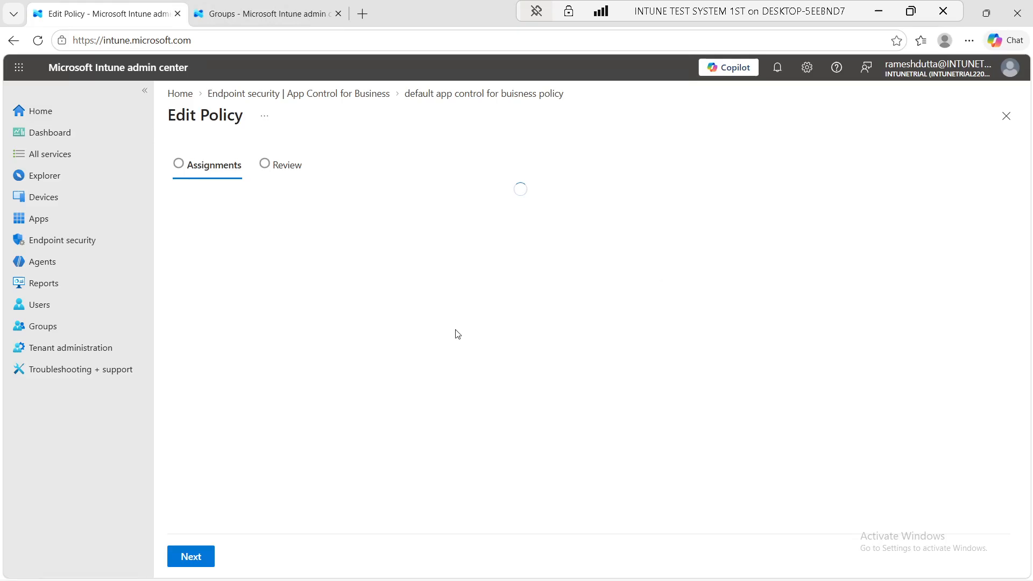
{"action": "left_click", "coordinate": [270, 227]}
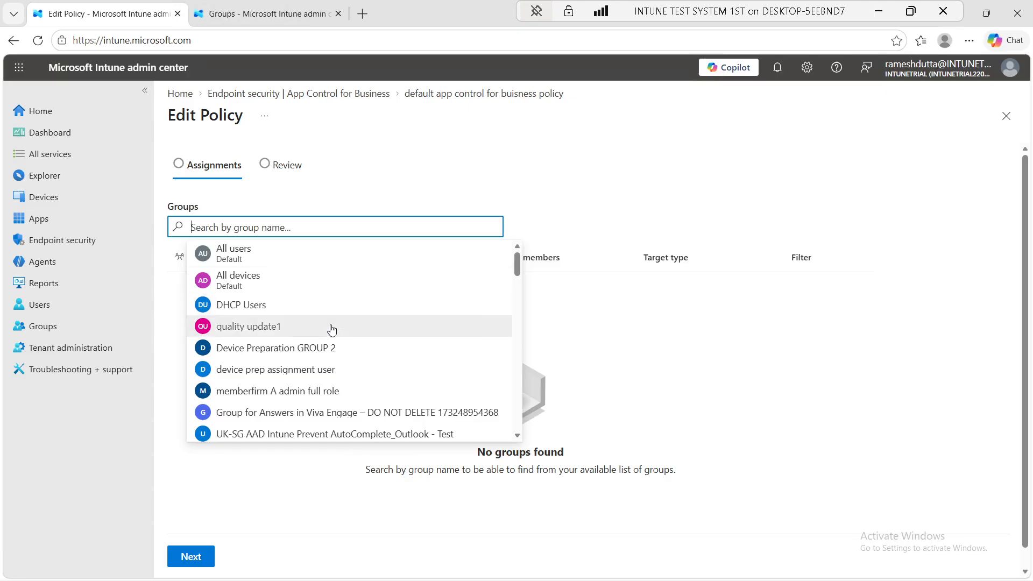
{"action": "scroll", "coordinate": [332, 329], "scroll_direction": "down", "scroll_amount": 15}
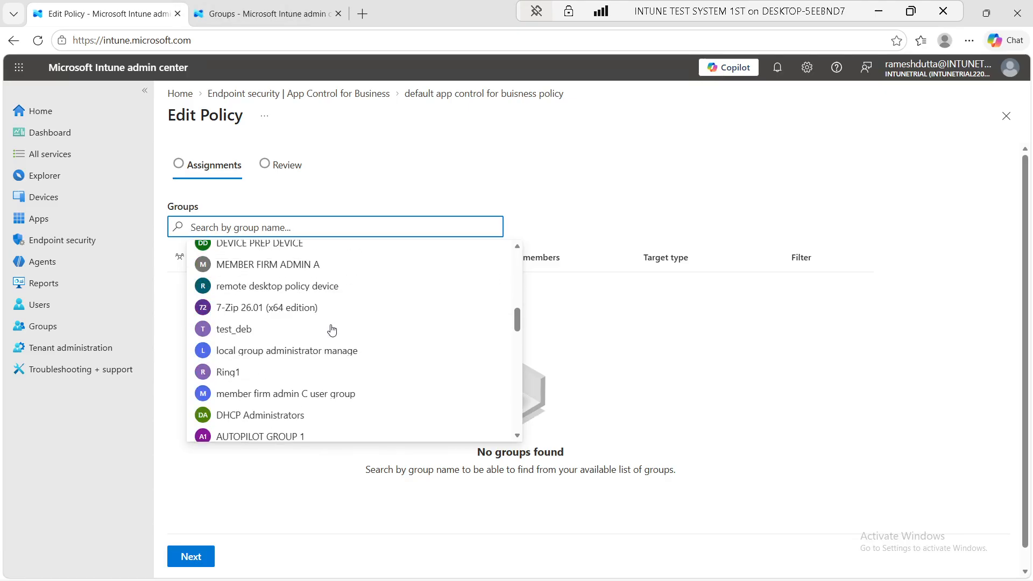
{"action": "scroll", "coordinate": [331, 329], "scroll_direction": "down", "scroll_amount": 3}
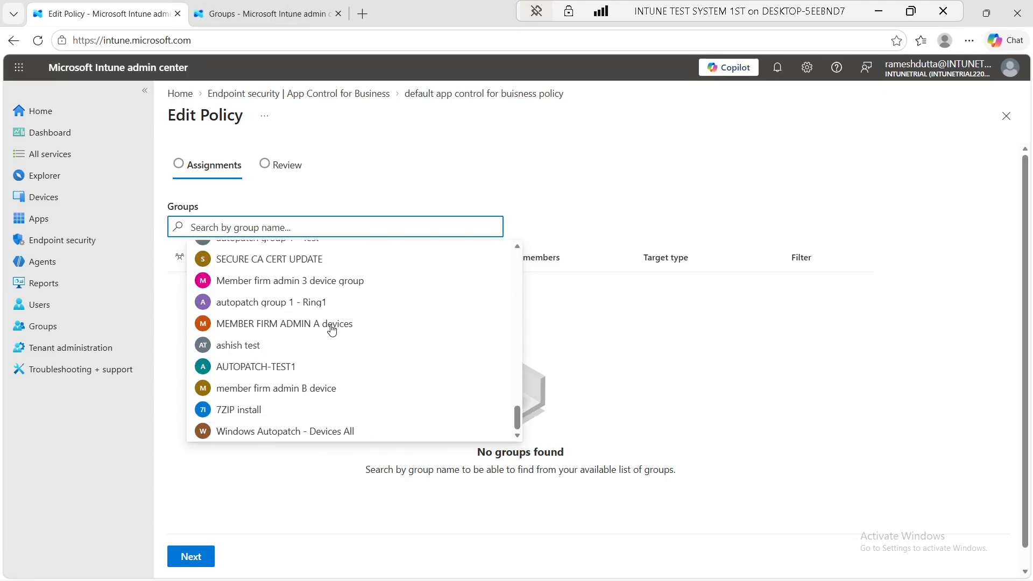
{"action": "scroll", "coordinate": [318, 290], "scroll_direction": "up", "scroll_amount": 15}
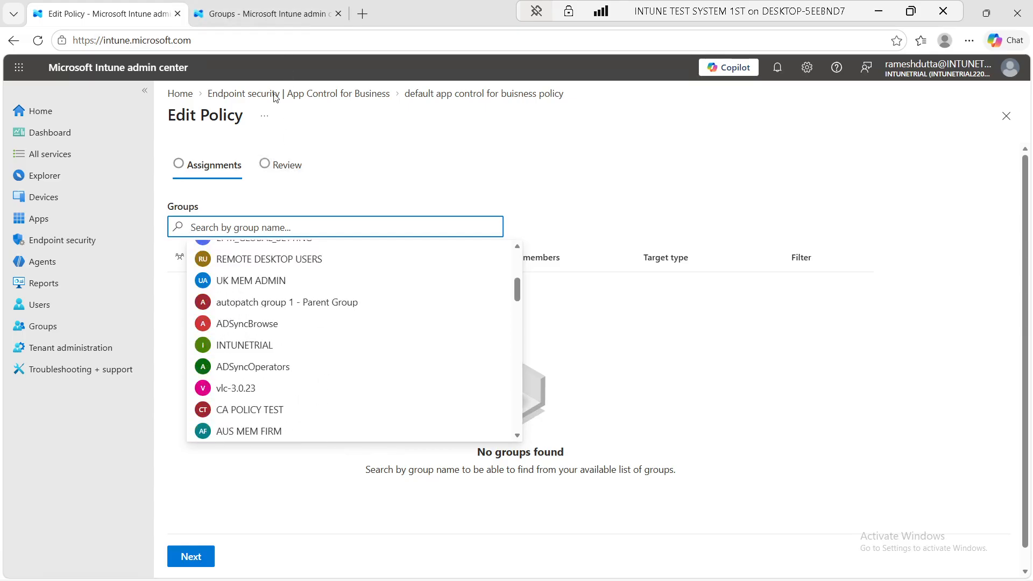
{"action": "scroll", "coordinate": [253, 322], "scroll_direction": "up", "scroll_amount": 5}
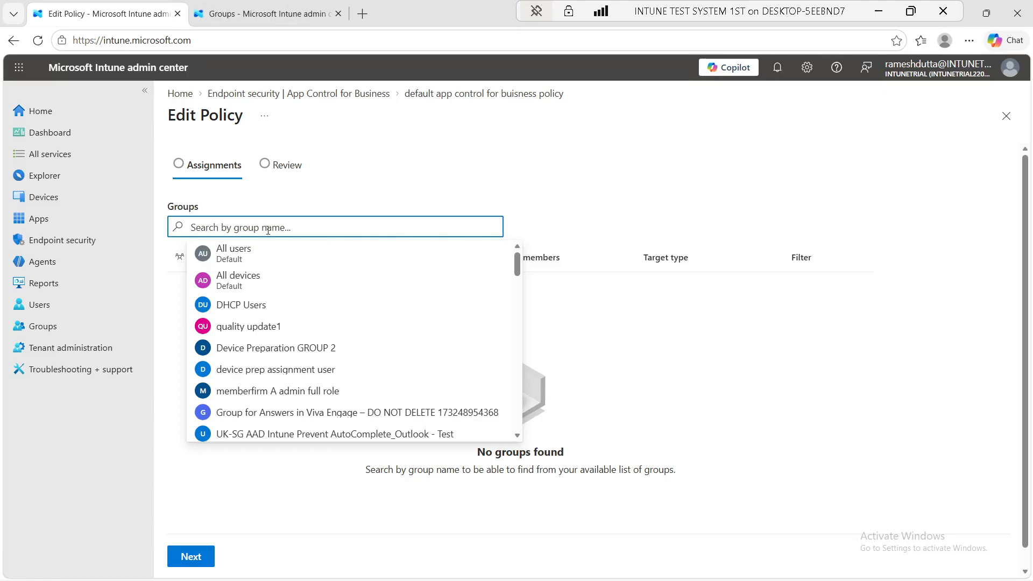
{"action": "type", "text": "intune"}
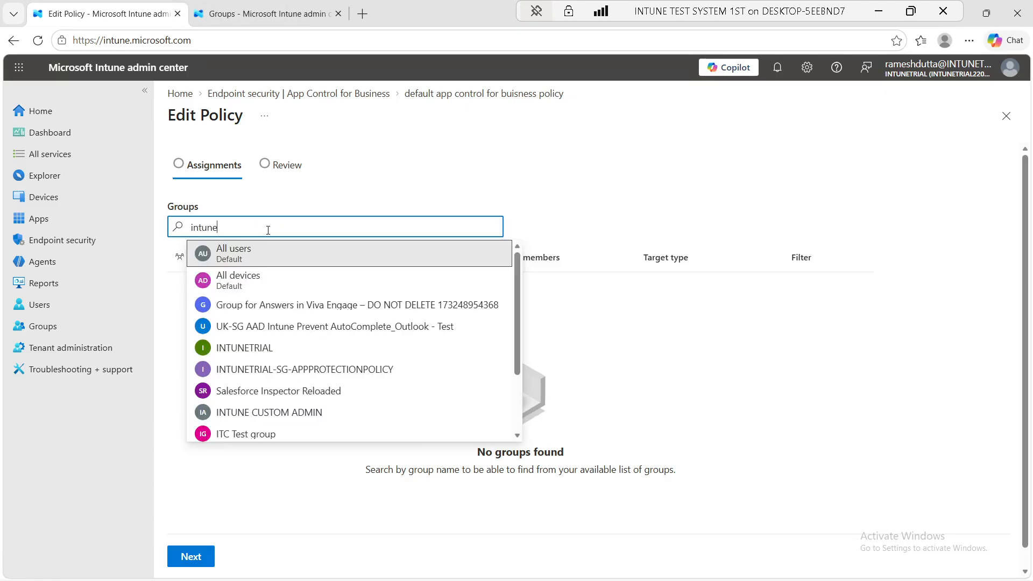
{"action": "type", "text": "trial"}
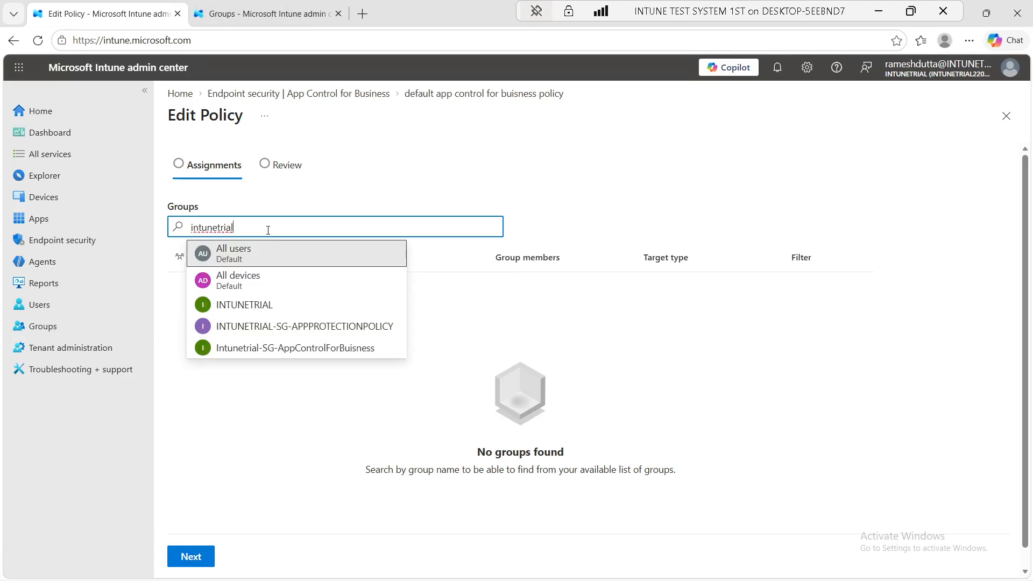
{"action": "left_click", "coordinate": [310, 349]}
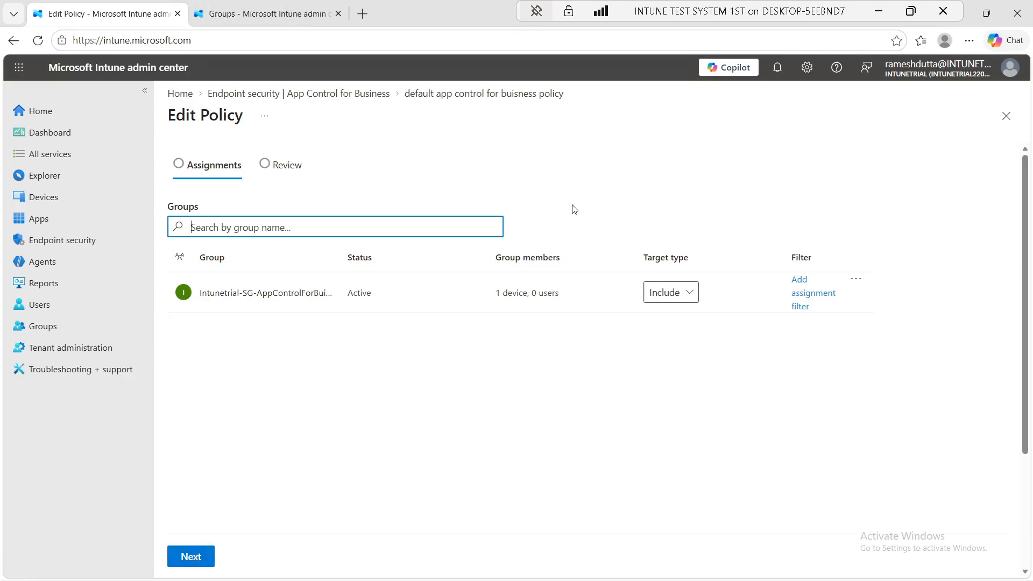
Confirm the group's 1 device and Include target type, then move to the Review step
{"action": "left_click_drag", "start_coordinate": [498, 295], "coordinate": [527, 295]}
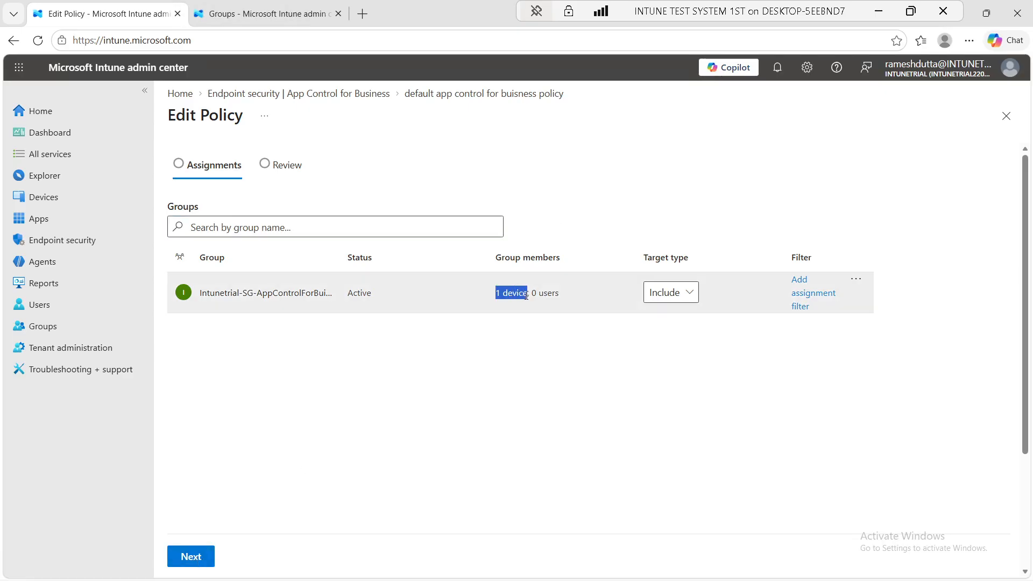
{"action": "left_click", "coordinate": [582, 359]}
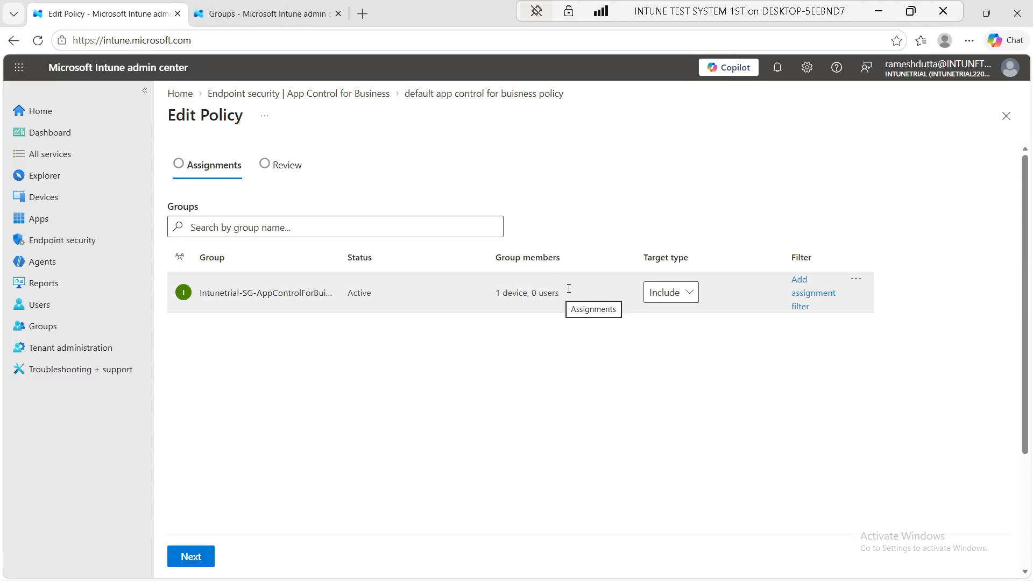
{"action": "left_click", "coordinate": [692, 299]}
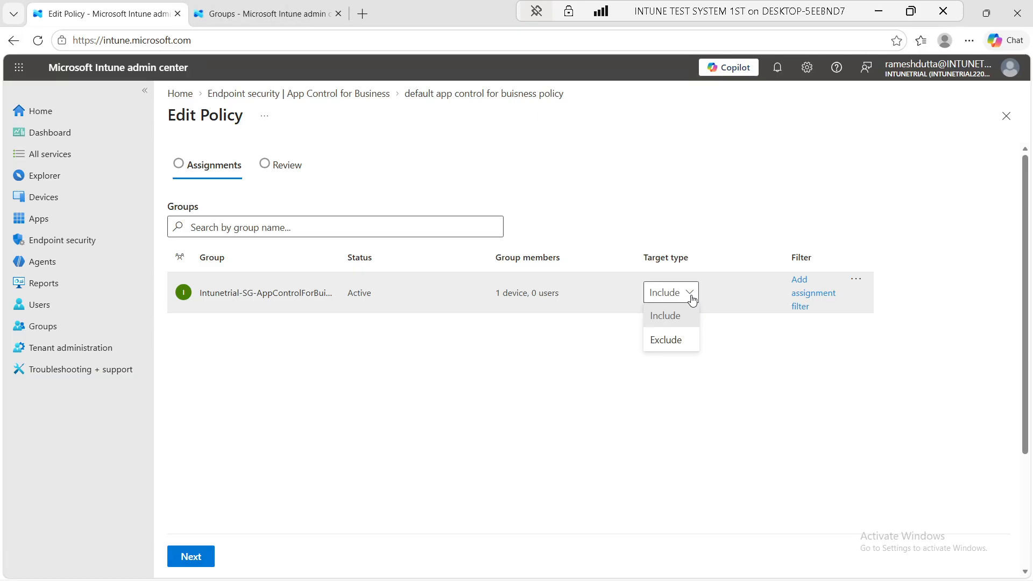
{"action": "left_click", "coordinate": [692, 300]}
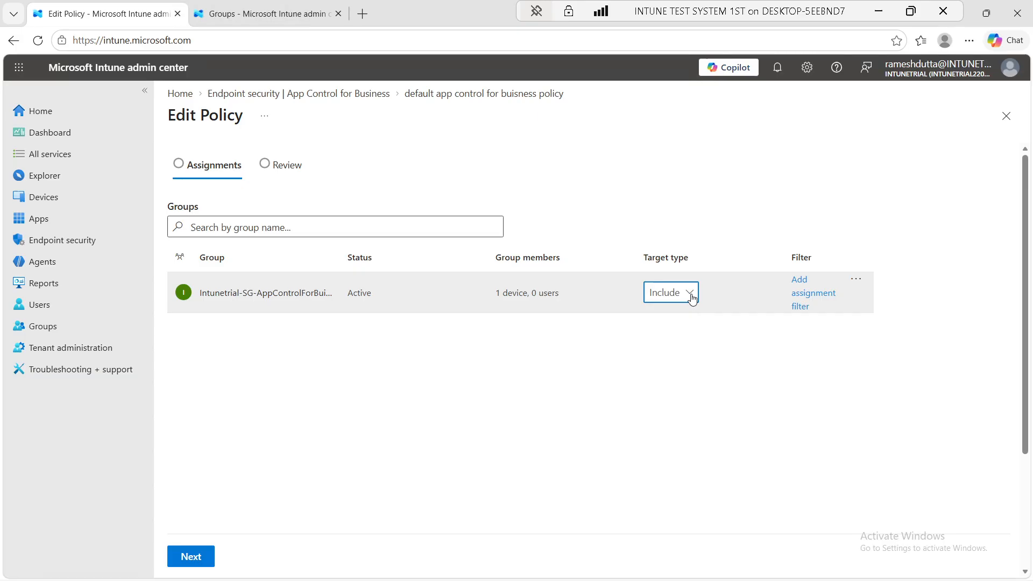
{"action": "left_click", "coordinate": [692, 299]}
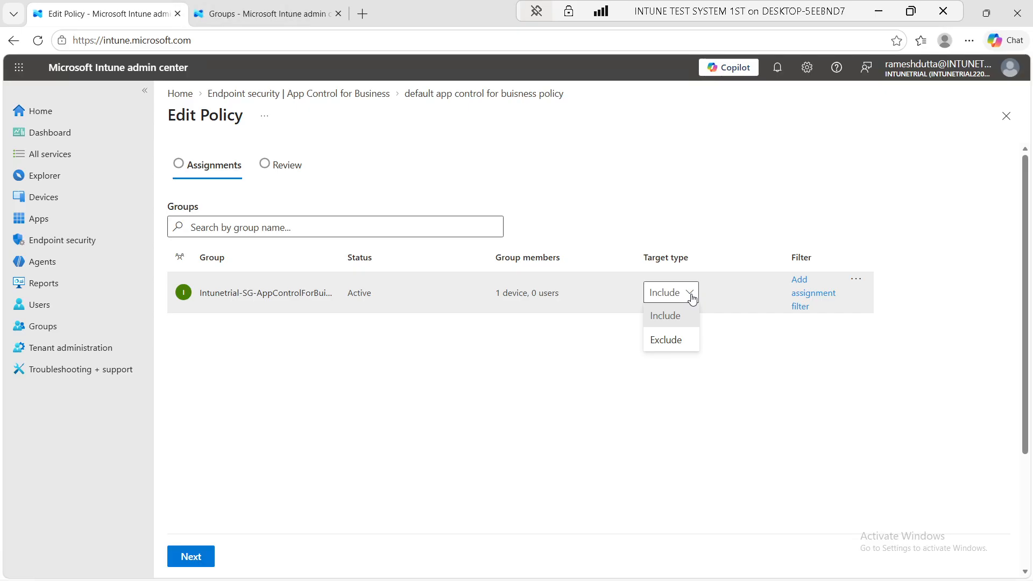
{"action": "left_click", "coordinate": [692, 299]}
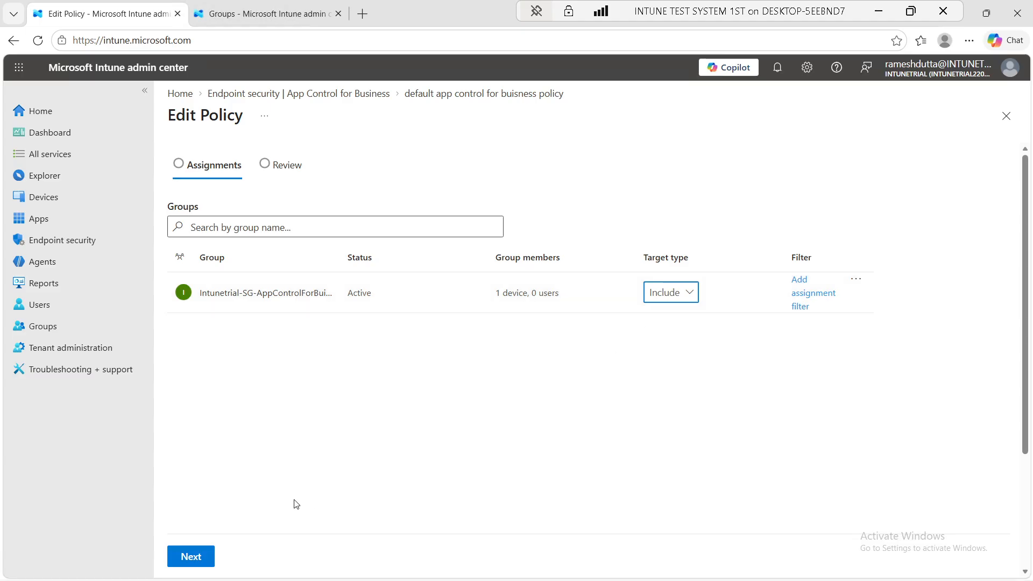
{"action": "left_click", "coordinate": [193, 553]}
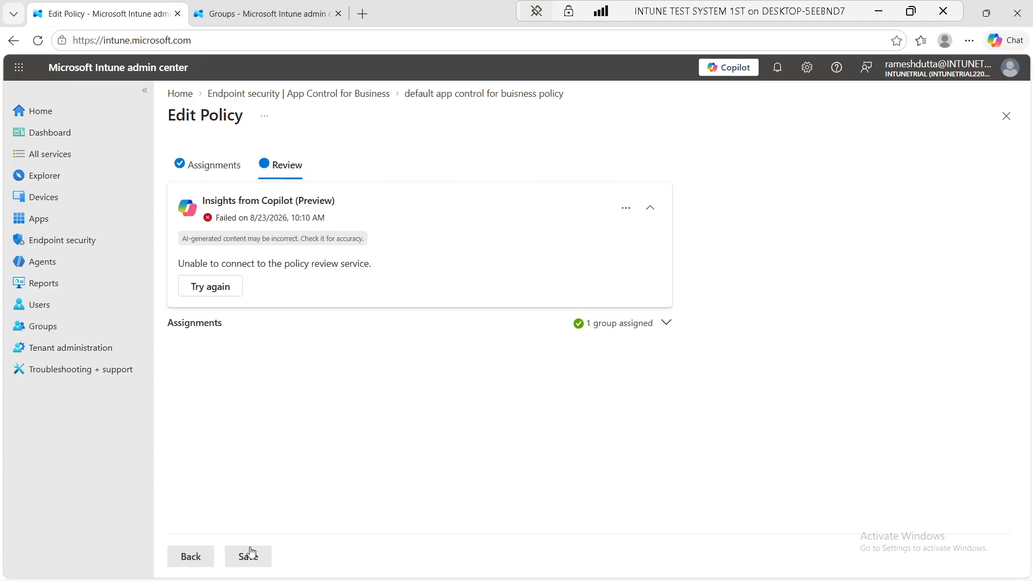
Save the policy's group assignment and close the extra Groups tab
{"action": "left_click", "coordinate": [248, 557]}
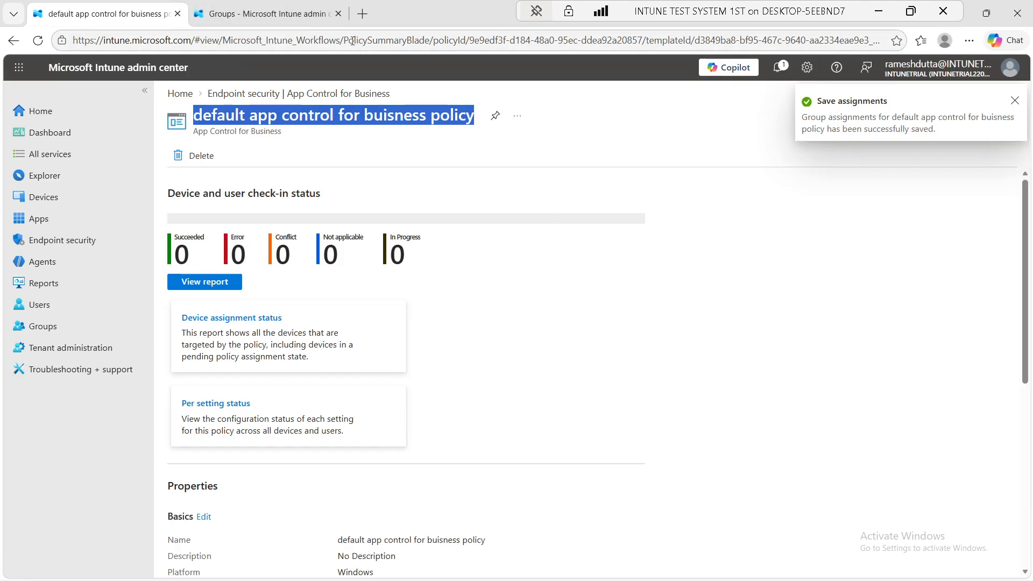
{"action": "left_click", "coordinate": [296, 18]}
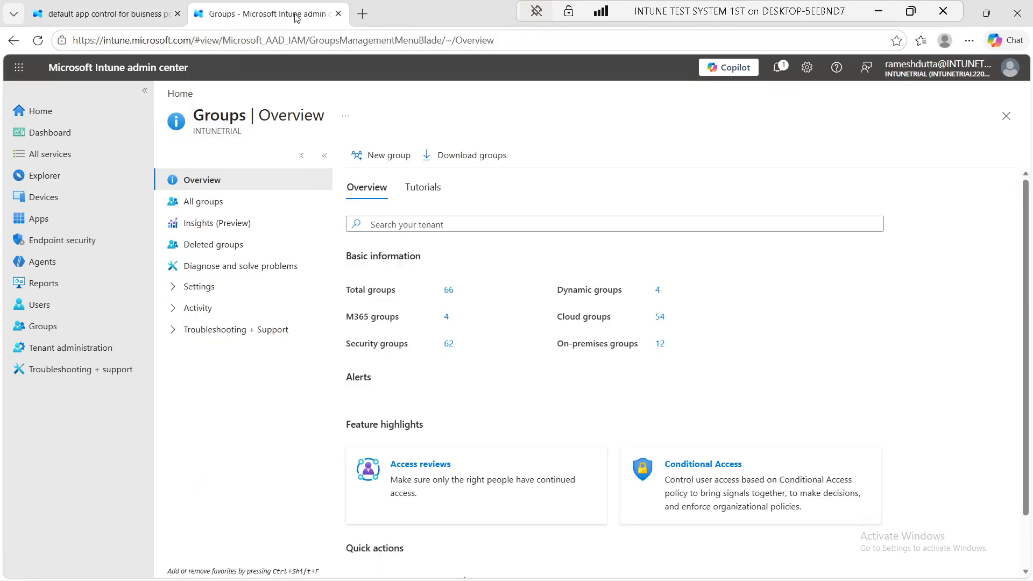
{"action": "left_click", "coordinate": [338, 13]}
Launch Windows Settings from the Start menu
{"action": "mouse_move", "coordinate": [314, 565]}
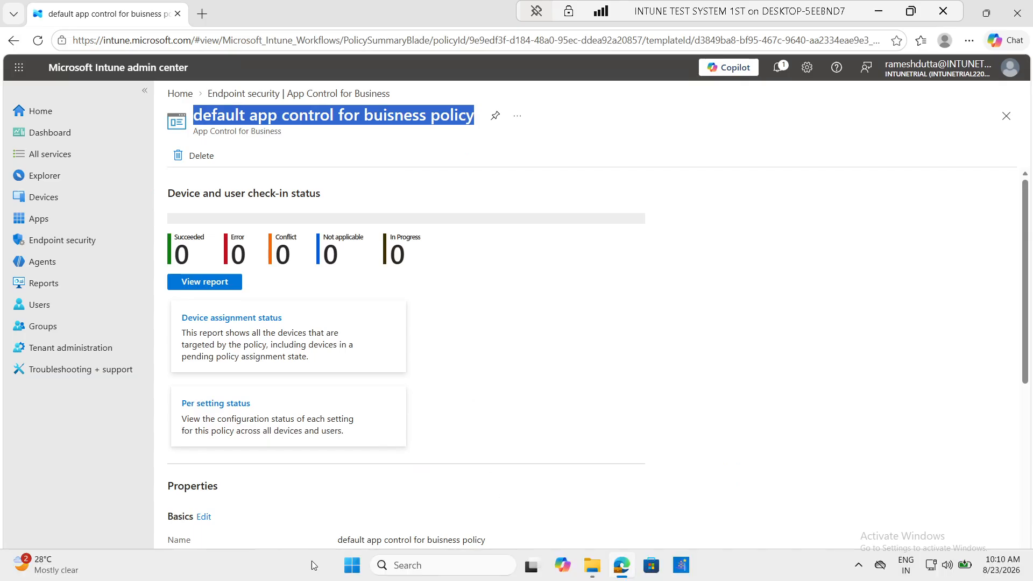
{"action": "left_click", "coordinate": [363, 566]}
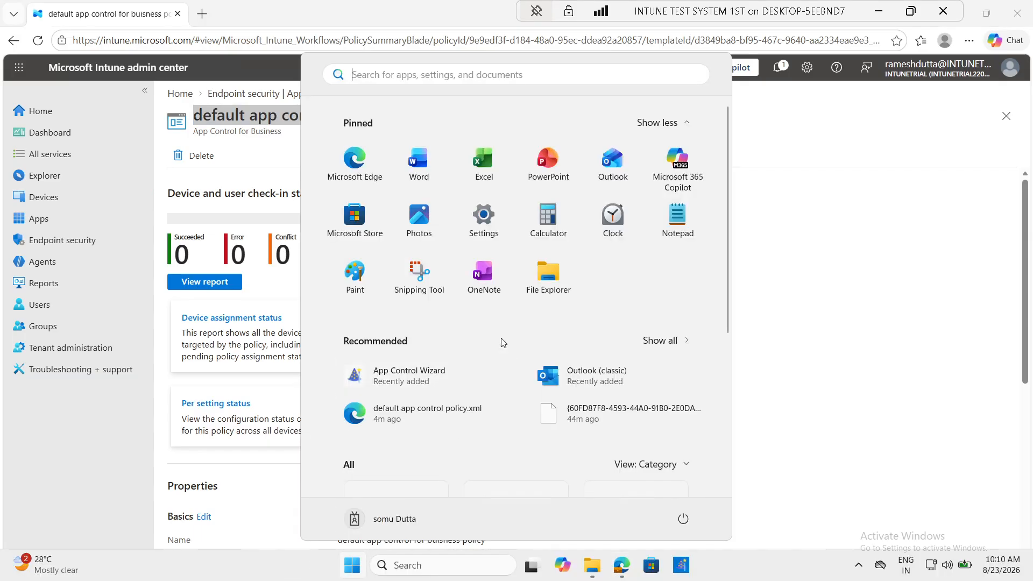
{"action": "left_click", "coordinate": [486, 227]}
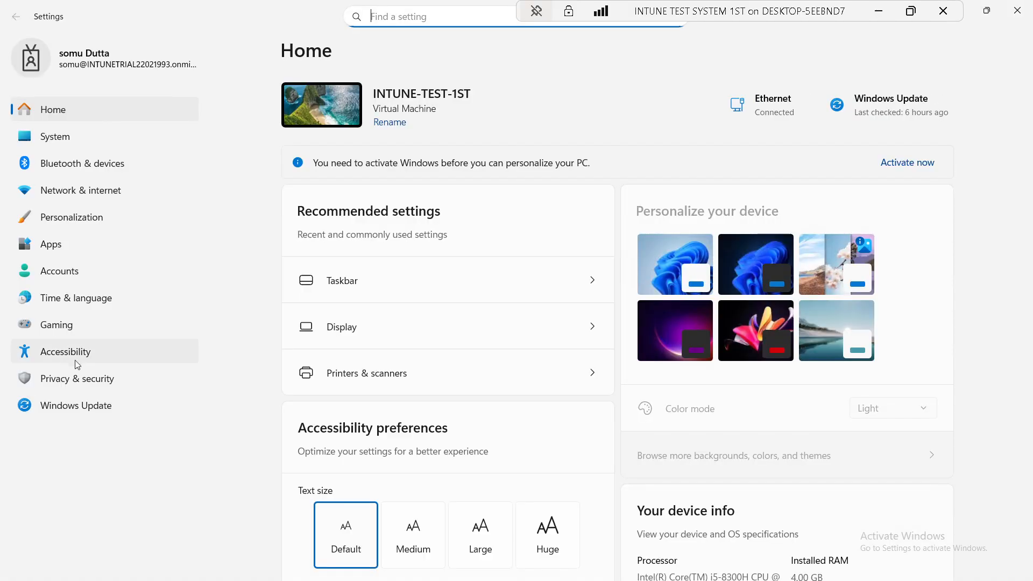
Sync the work account from Accounts > Access work or school info, then minimize the remote session
{"action": "left_click", "coordinate": [77, 274]}
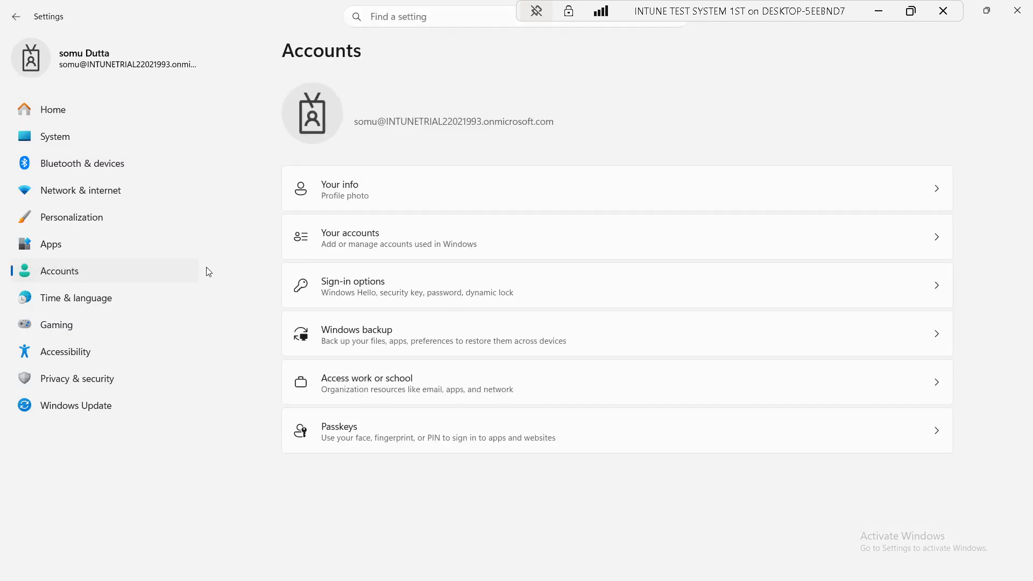
{"action": "left_click", "coordinate": [876, 398]}
{"action": "left_click", "coordinate": [532, 200]}
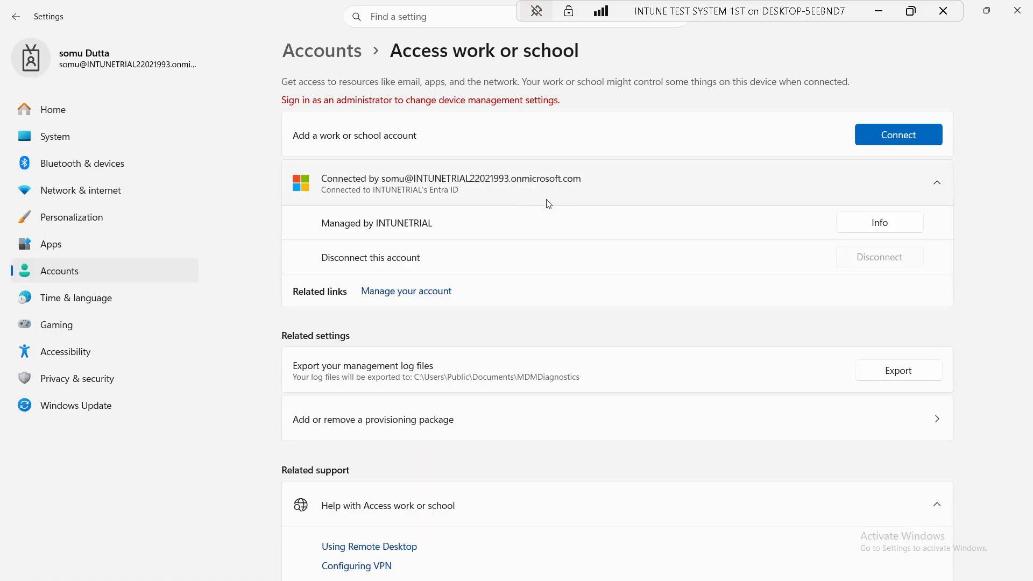
{"action": "left_click", "coordinate": [879, 222]}
{"action": "scroll", "coordinate": [500, 406], "scroll_direction": "down", "scroll_amount": 5}
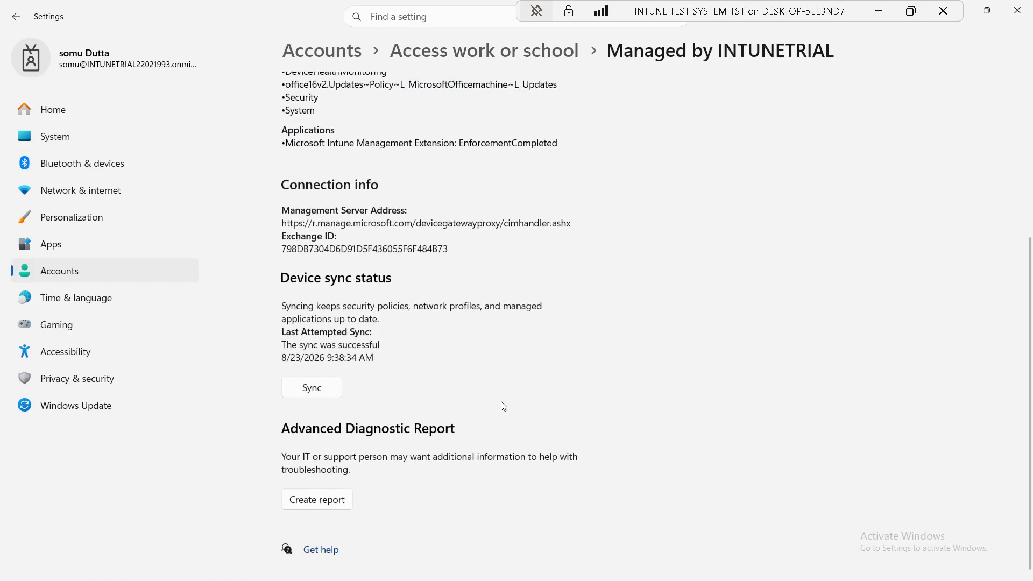
{"action": "left_click", "coordinate": [306, 388]}
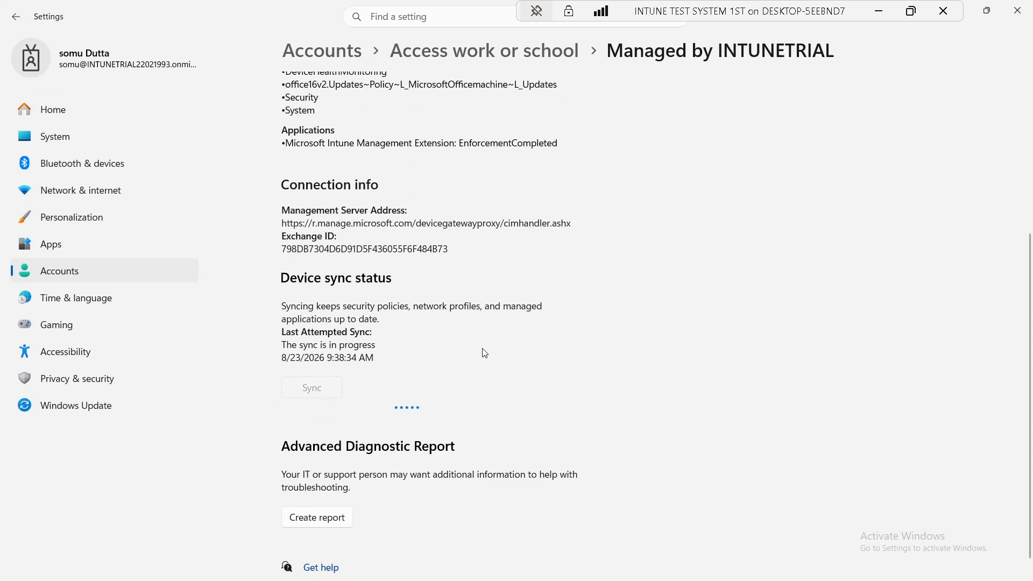
{"action": "left_click", "coordinate": [879, 11]}
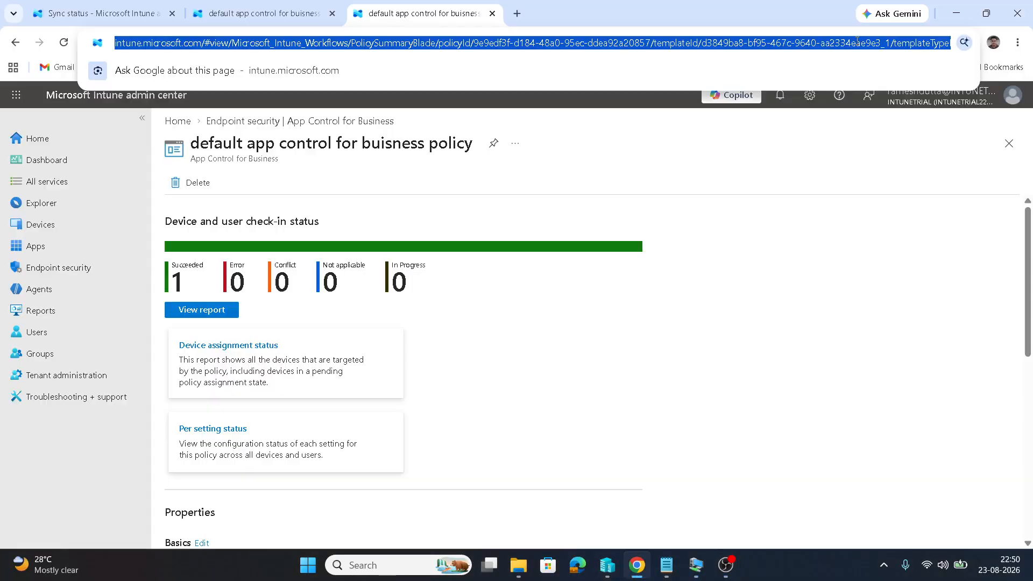
Run notepad and paste the copied policy page address into it
{"action": "key", "text": "super+r"}
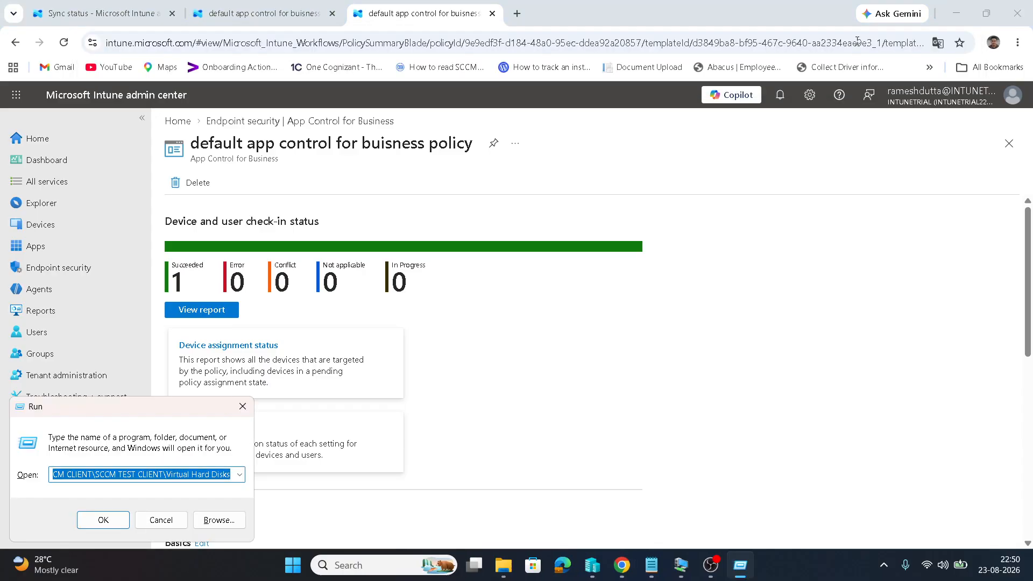
{"action": "key", "text": "BackSpace"}
{"action": "type", "text": "no"}
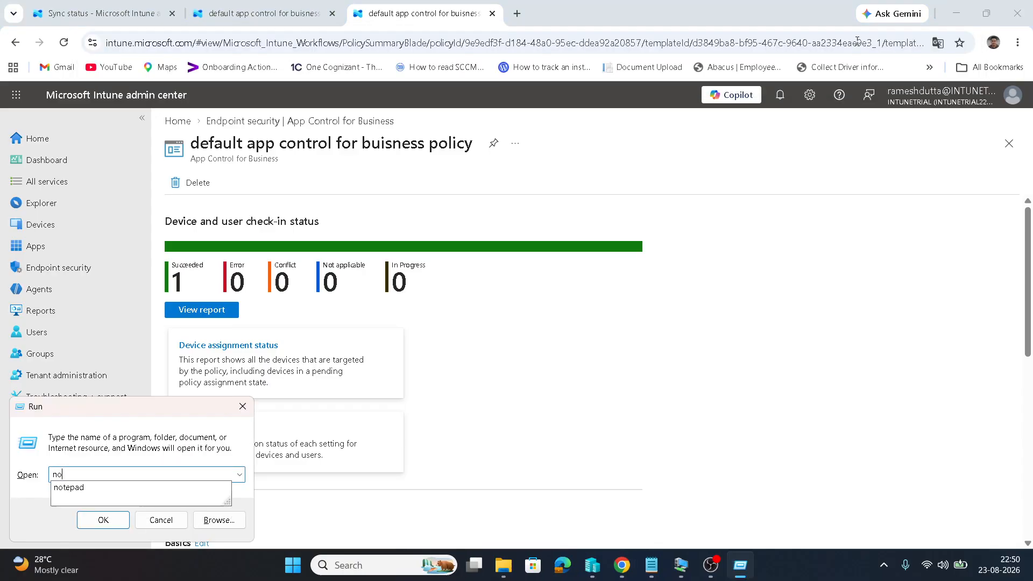
{"action": "type", "text": "tepad"}
{"action": "key", "text": "Return"}
{"action": "type", "text": "https://intune.microsoft.com/#view/Microsoft_Intune_Workflows/PolicySummaryBlade/policyId/9e9edf3f-d184-48a0-95ec-ddea92a20857/templateId/d3849ba8-bf95-467c-9640-aa2334eae9e3_1/templateTypeName/App%20Control%20for%20Business/platformName/Windows%2010%20and%20later/isAssigned~/true/technology/mdm/templateFamilyName/endpointSecurityApplicationControl/platformType/windows10"}
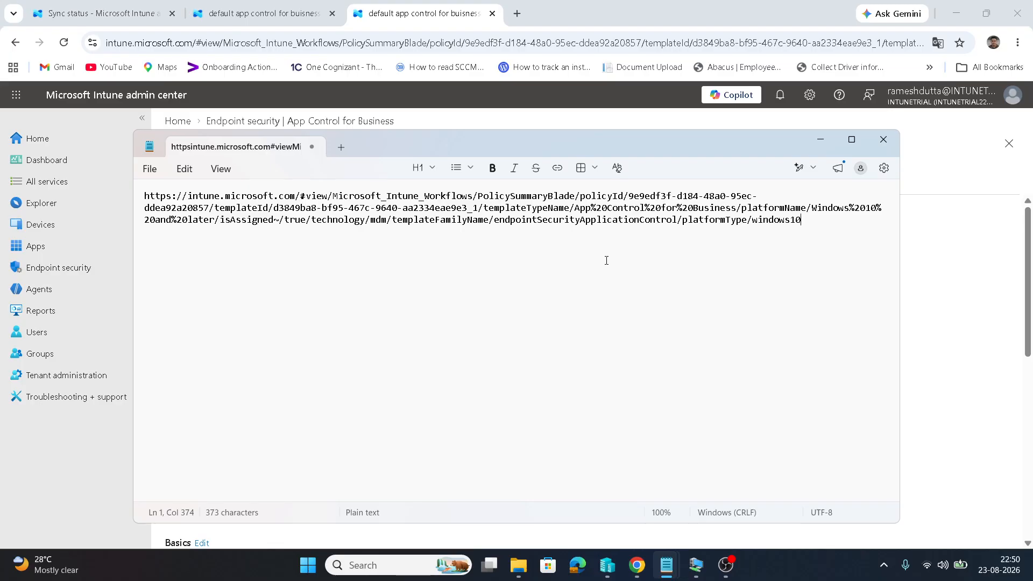
Close Notepad without saving and return to the remote test machine session
{"action": "left_click", "coordinate": [882, 139]}
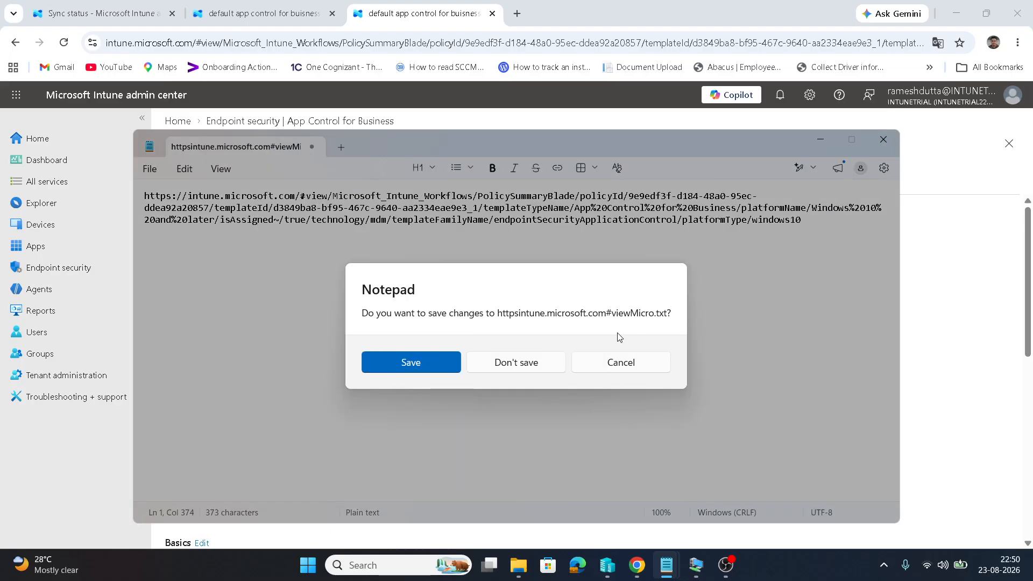
{"action": "left_click", "coordinate": [532, 367]}
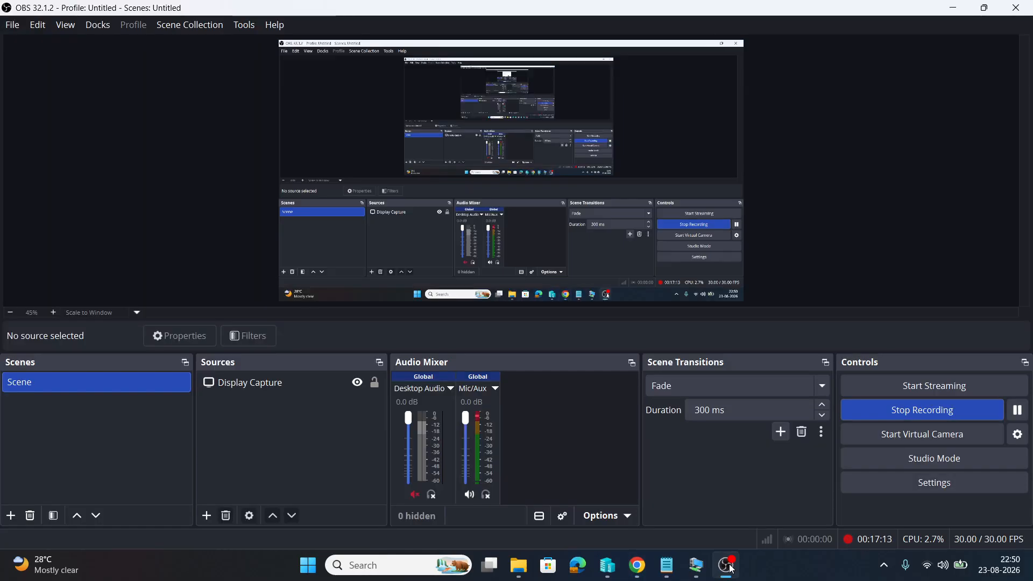
{"action": "left_click", "coordinate": [729, 568]}
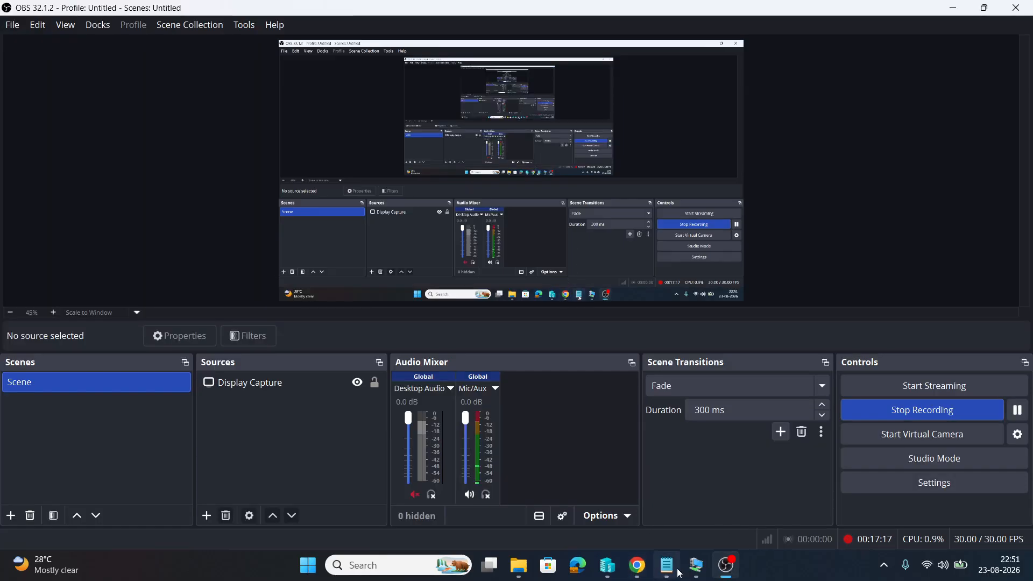
{"action": "left_click", "coordinate": [695, 566]}
Deselect the newest policy file and open a new Microsoft Edge window
{"action": "left_click", "coordinate": [373, 406]}
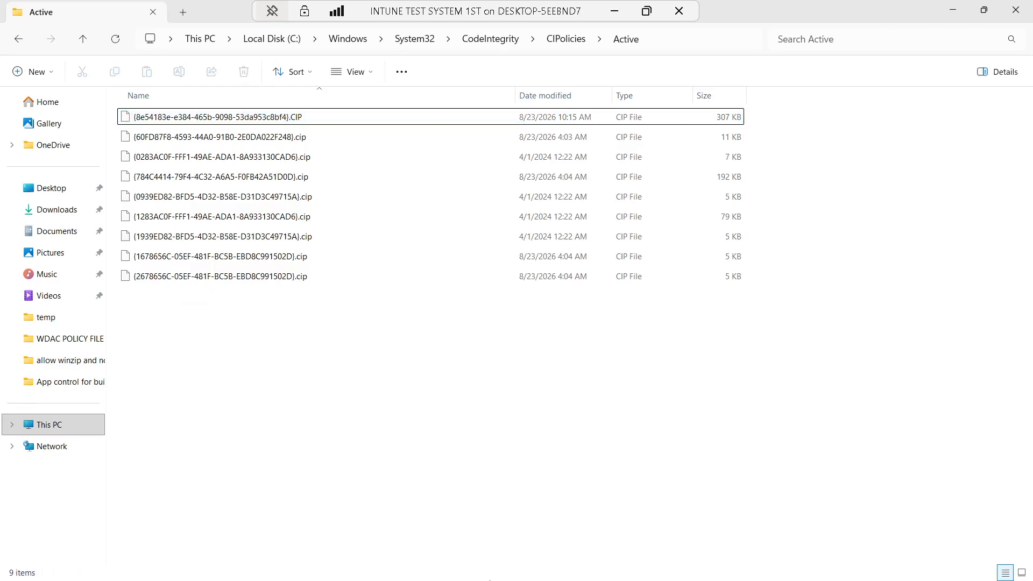
{"action": "mouse_move", "coordinate": [569, 552]}
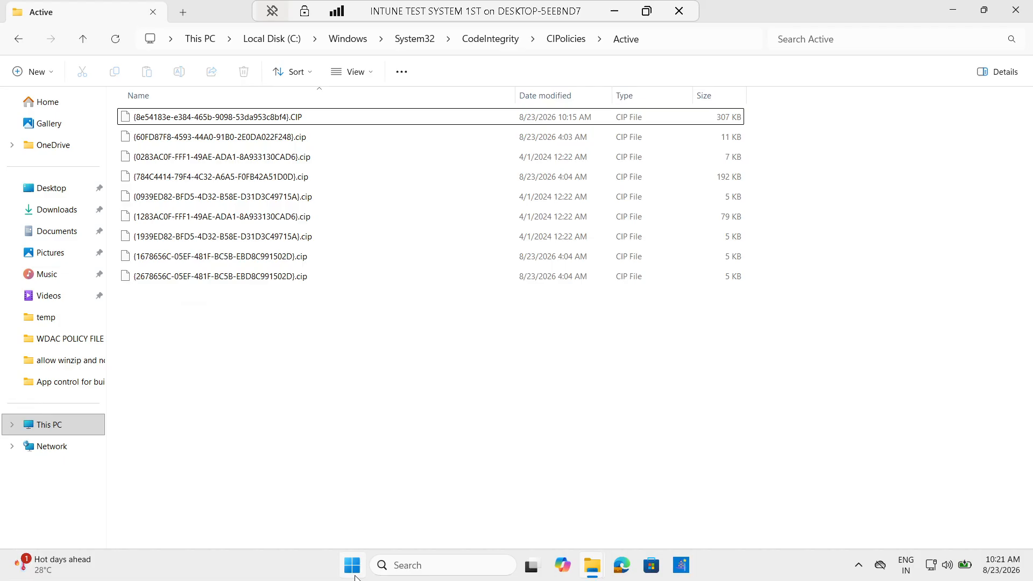
{"action": "left_click", "coordinate": [592, 571]}
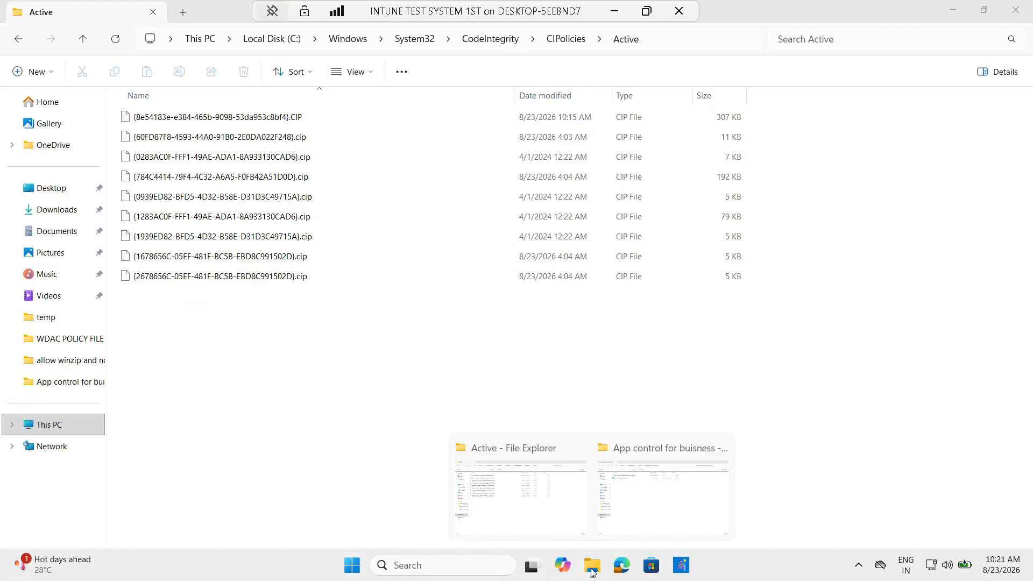
{"action": "left_click", "coordinate": [621, 564]}
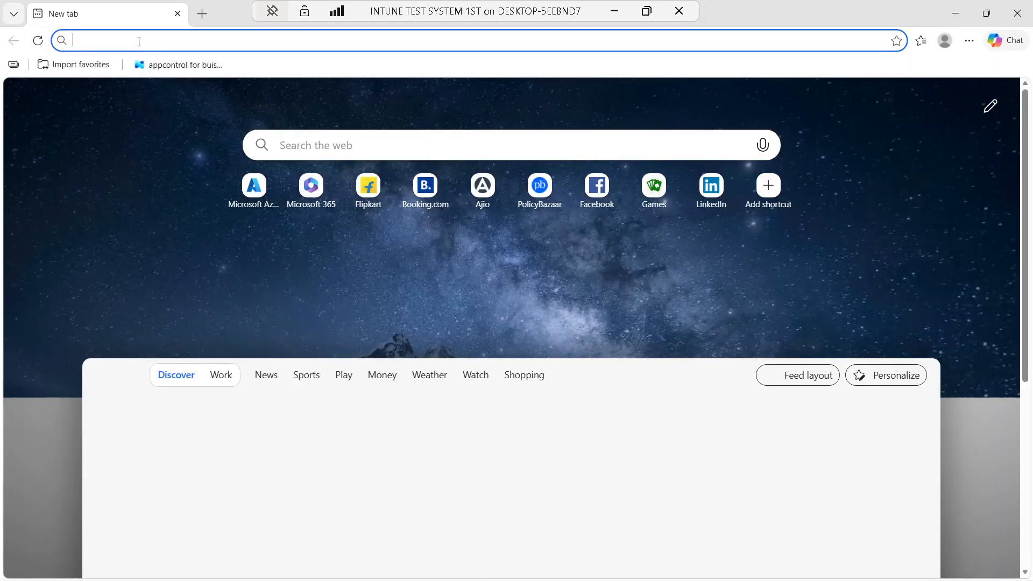
Go to intune.microsoft.com, open Endpoint security, and bring up the signed-in account options
{"action": "left_click", "coordinate": [139, 39]}
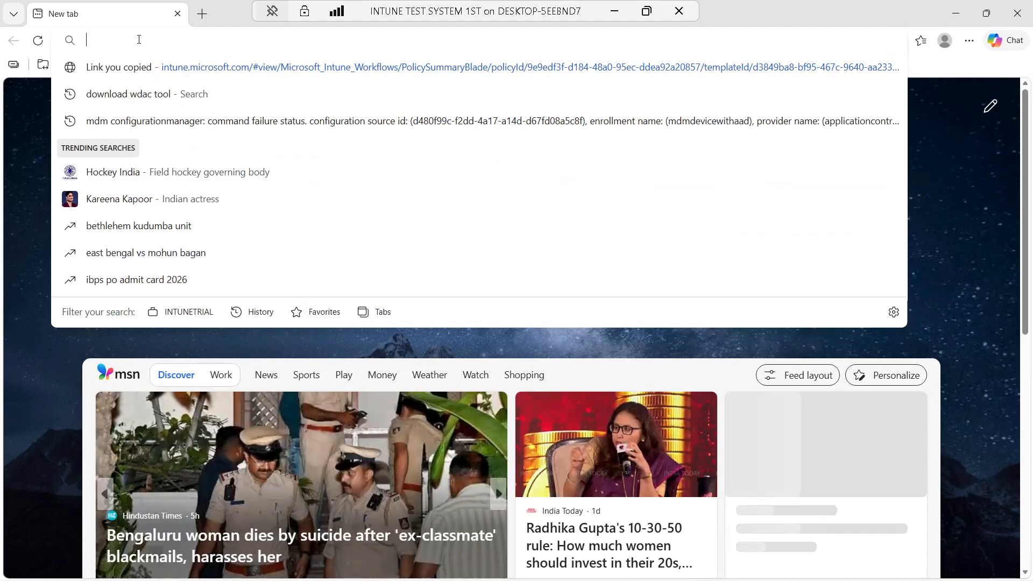
{"action": "type", "text": "intu"}
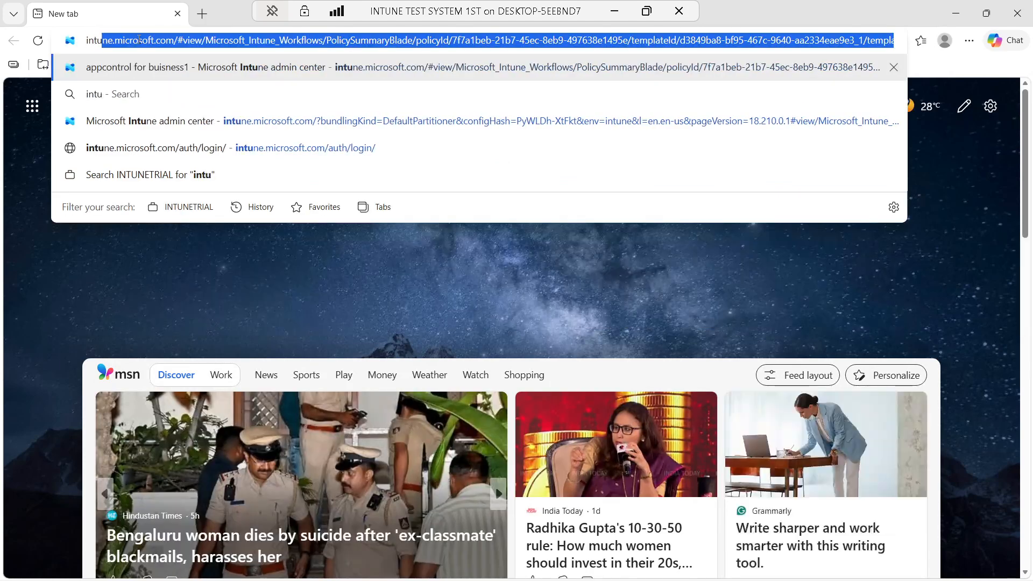
{"action": "type", "text": "ne.micr"}
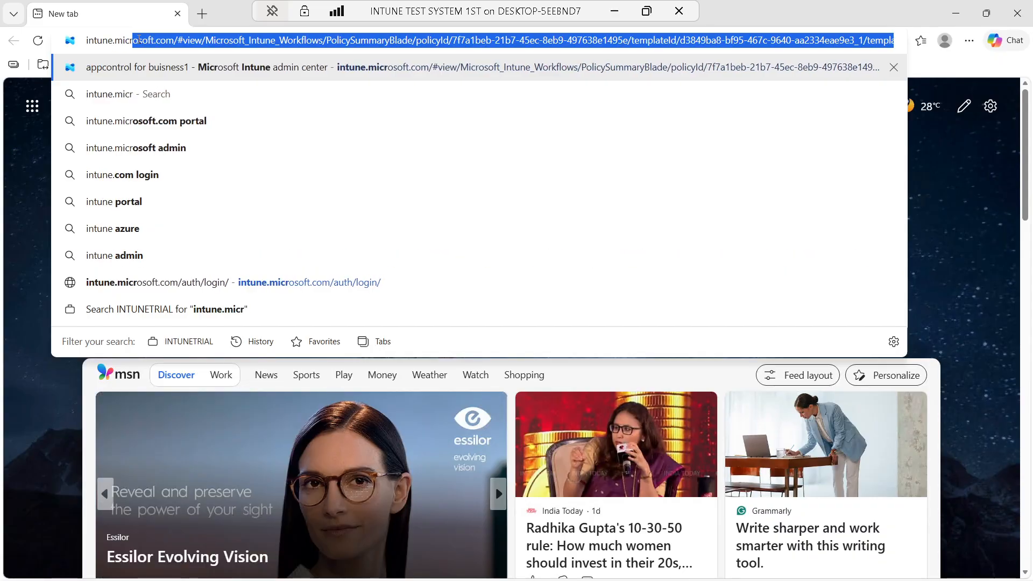
{"action": "type", "text": "osoft.com"}
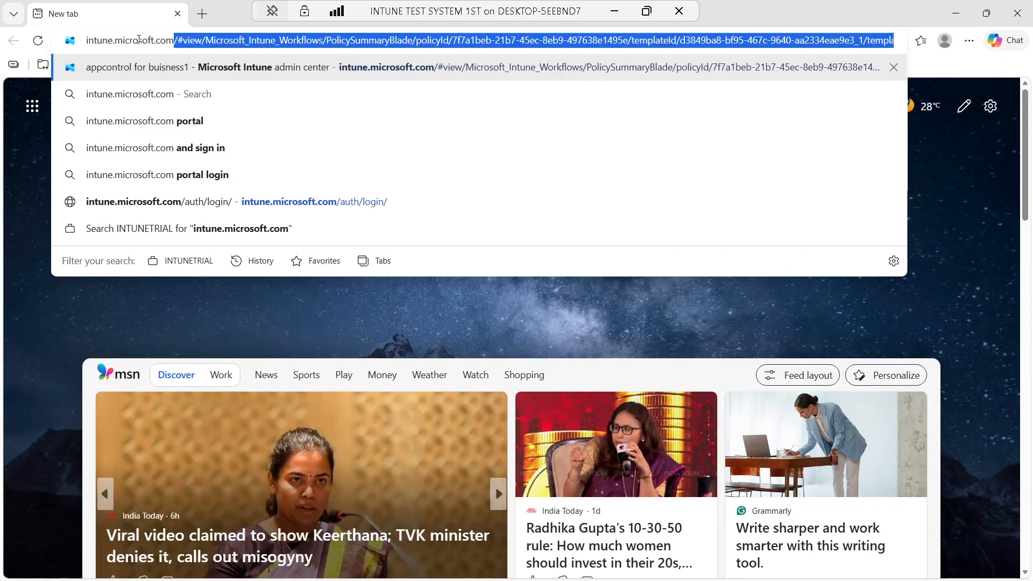
{"action": "key", "text": "Delete"}
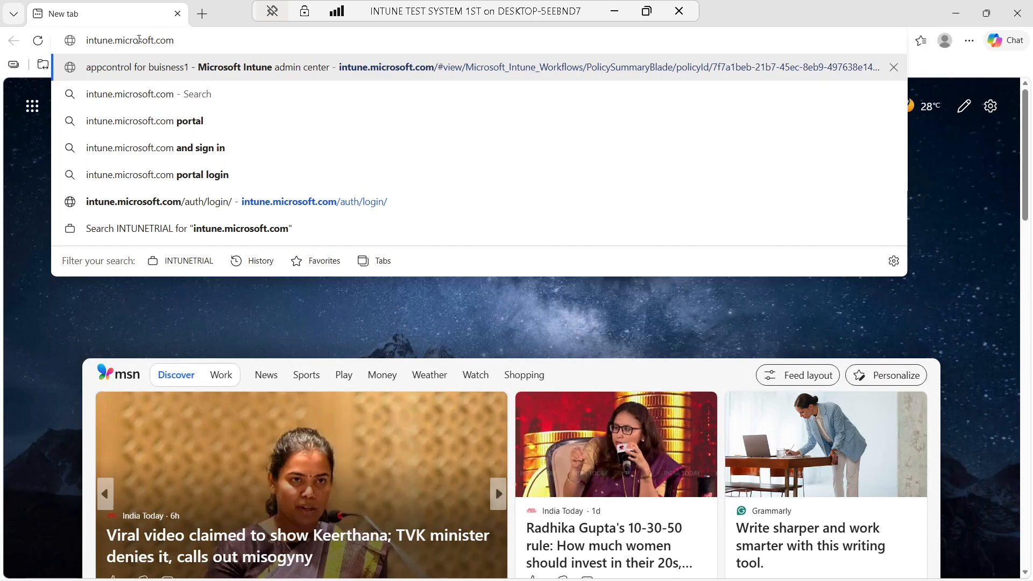
{"action": "key", "text": "Return"}
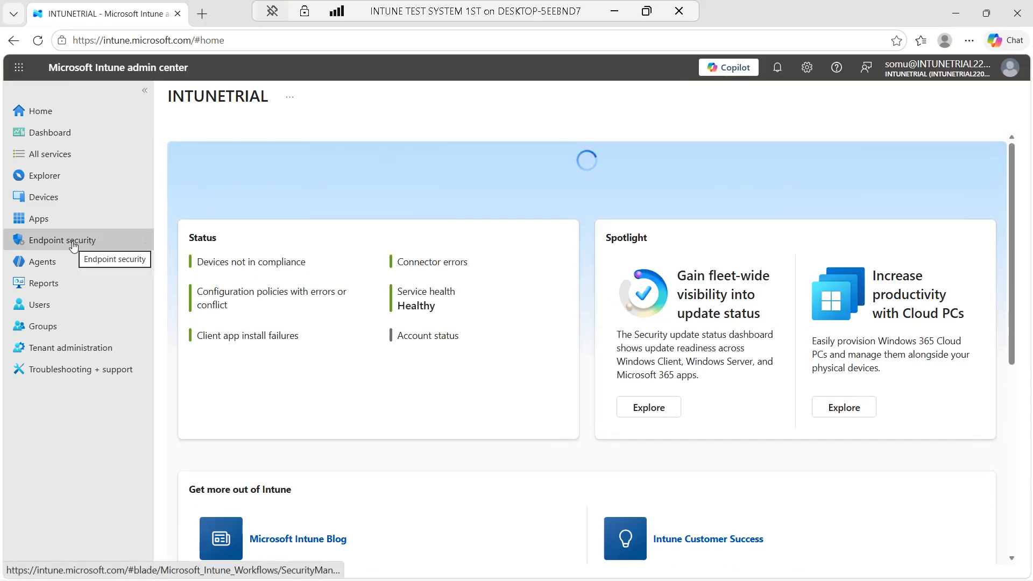
{"action": "left_click", "coordinate": [76, 243]}
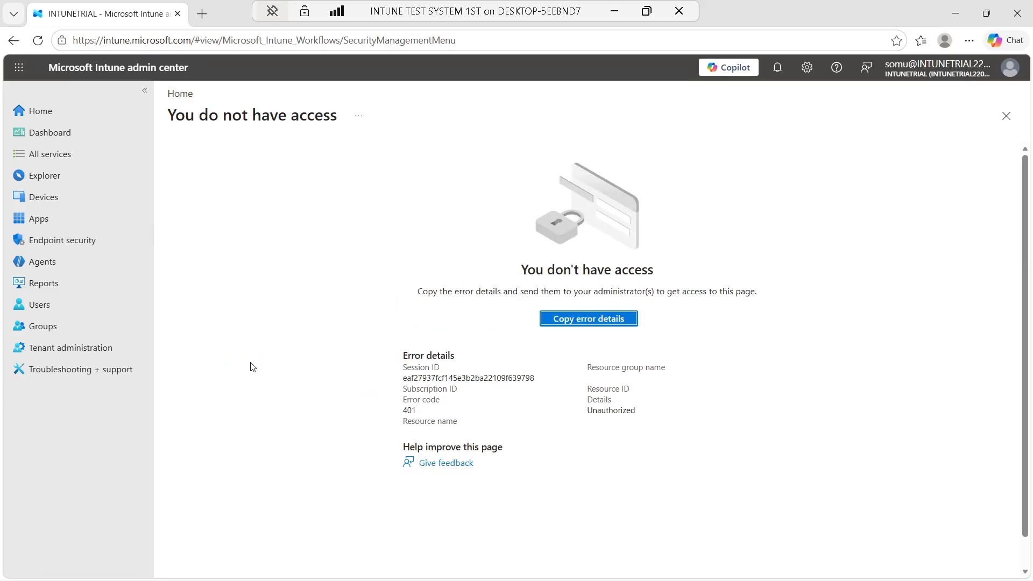
{"action": "left_click", "coordinate": [961, 75]}
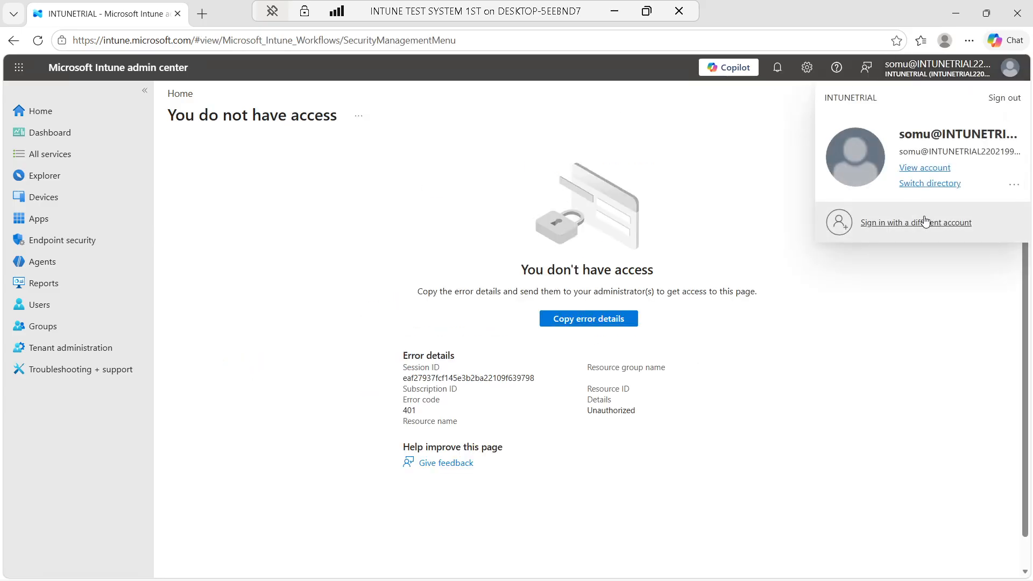
Sign in to the Intune admin center with a different account and its password
{"action": "left_click", "coordinate": [923, 235]}
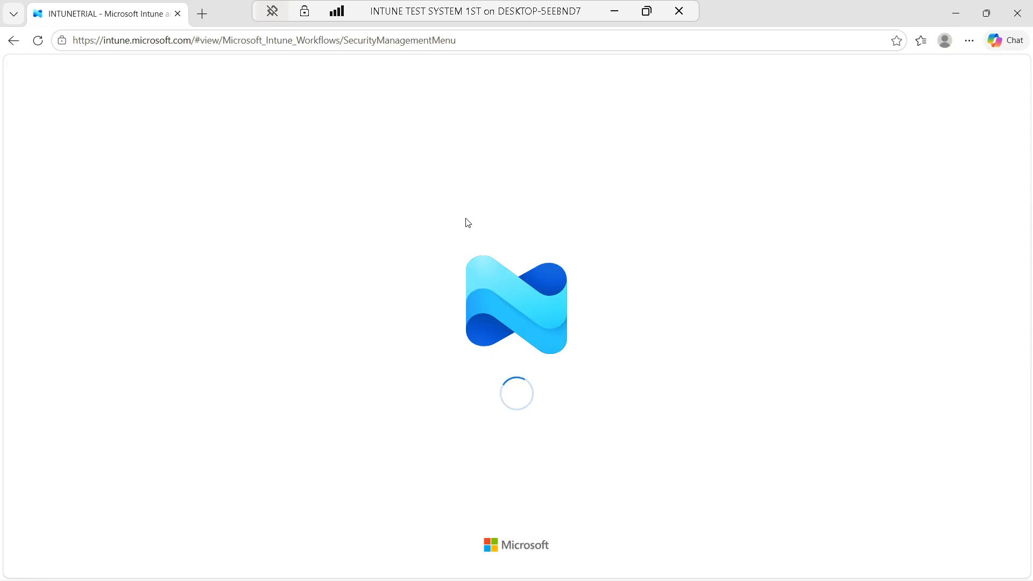
{"action": "left_click", "coordinate": [944, 42]}
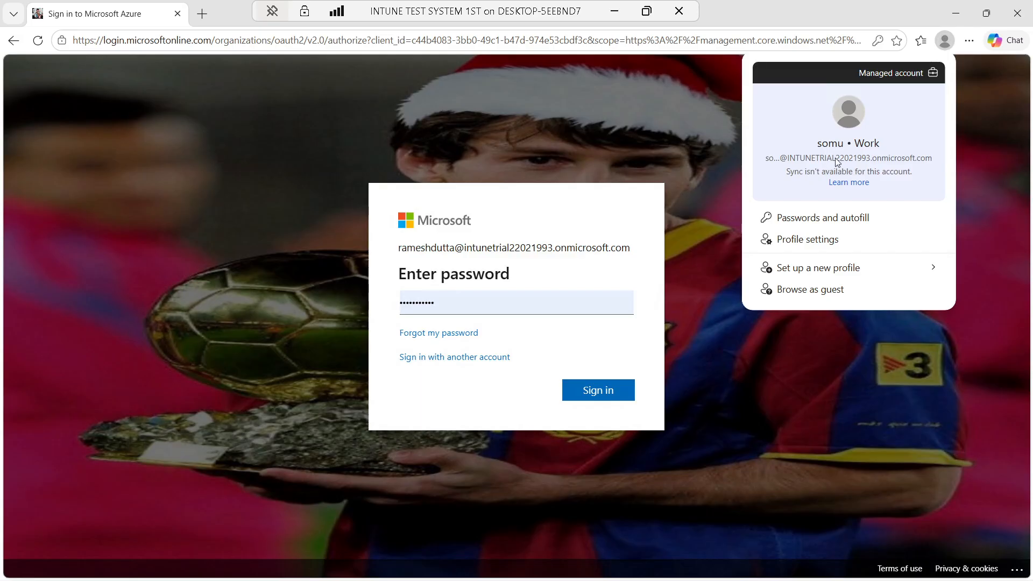
{"action": "left_click", "coordinate": [596, 391]}
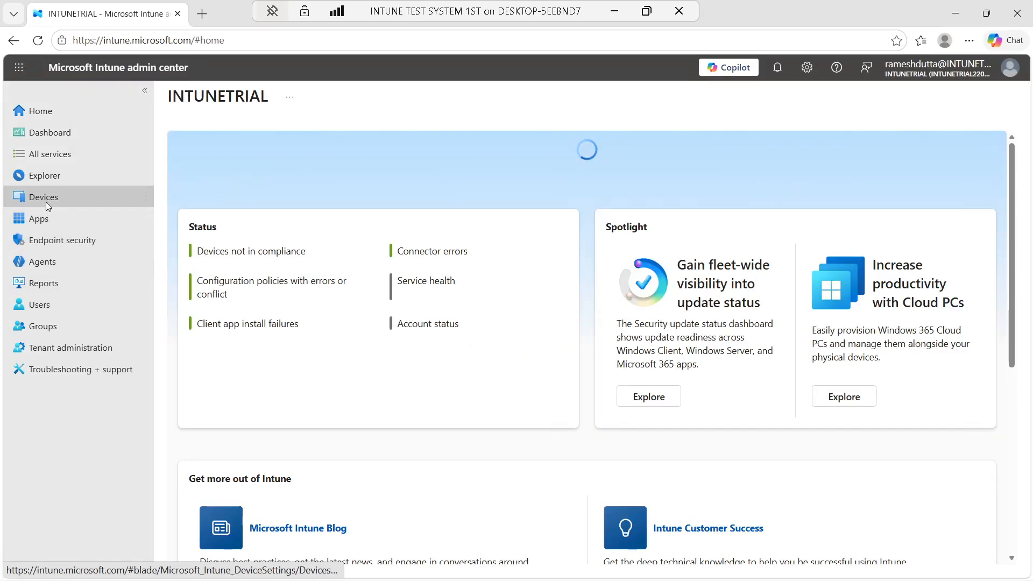
Open the 'default app control for buisness policy' report showing INTUNE-TEST-1ST check-in Success
{"action": "left_click", "coordinate": [58, 245]}
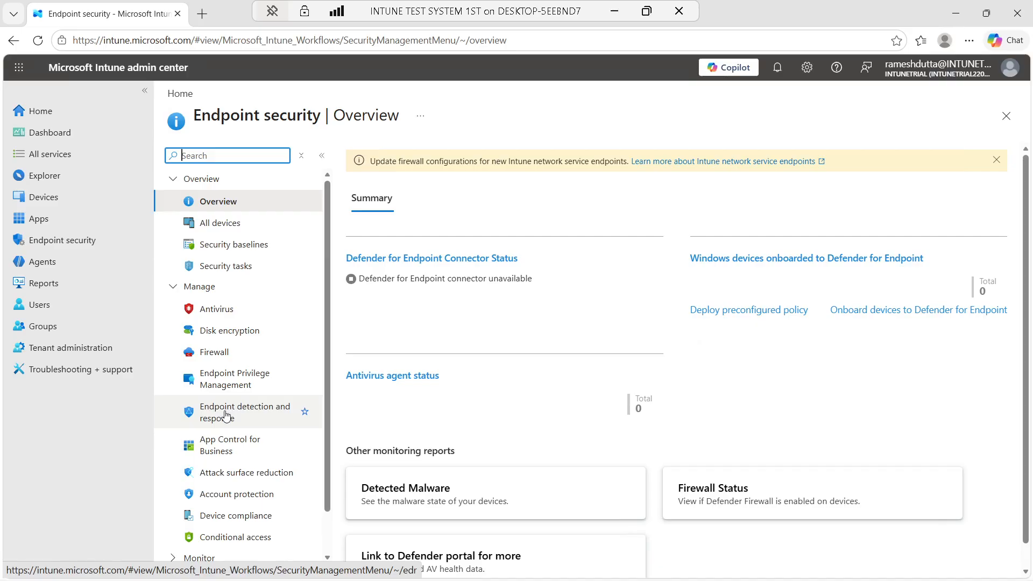
{"action": "left_click", "coordinate": [226, 385]}
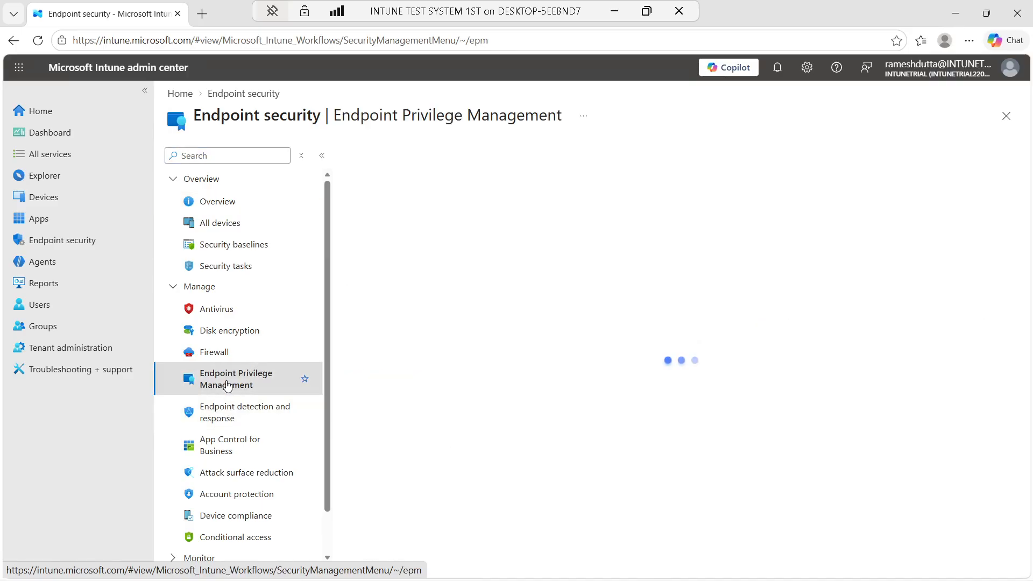
{"action": "left_click", "coordinate": [232, 449]}
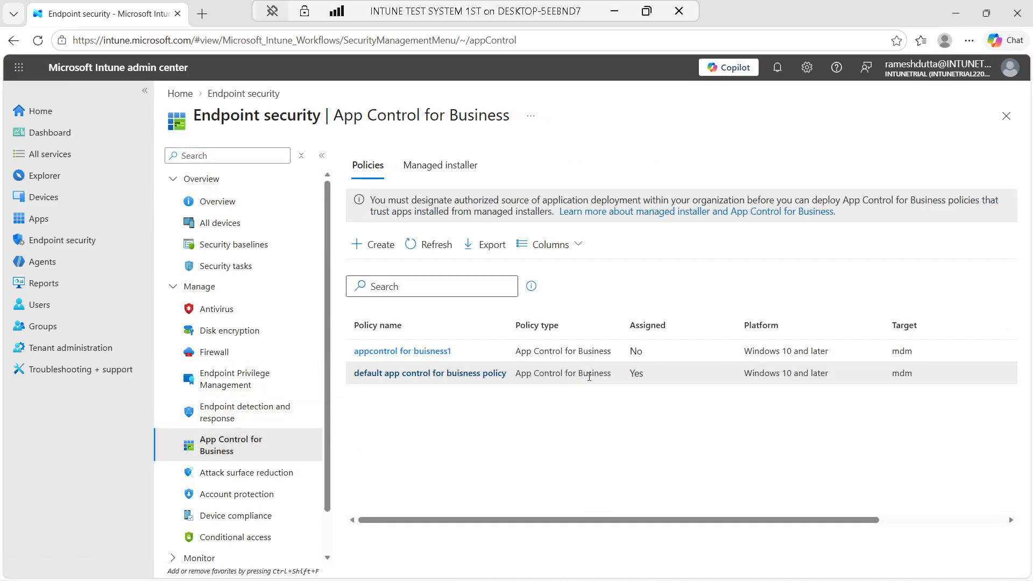
{"action": "left_click", "coordinate": [429, 373]}
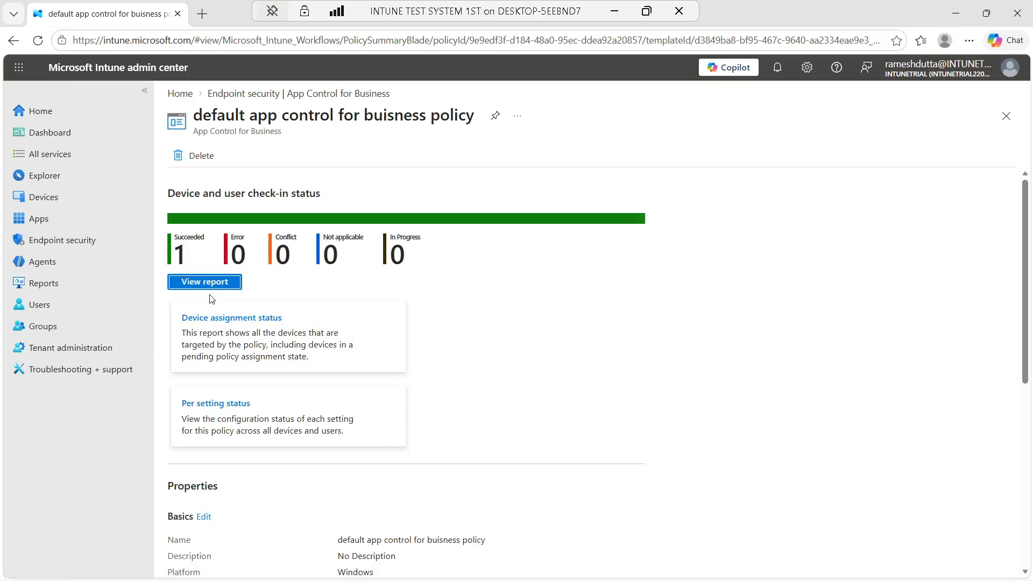
{"action": "left_click", "coordinate": [210, 284]}
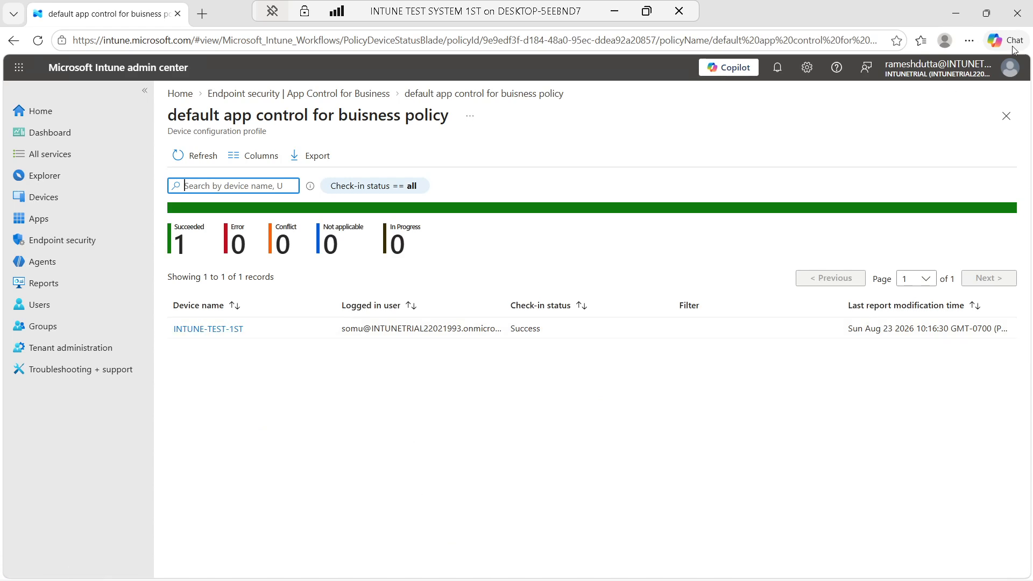
Show the full CIPolicies\Active path in Explorer and select the newest 307 KB policy file
{"action": "left_click", "coordinate": [955, 13]}
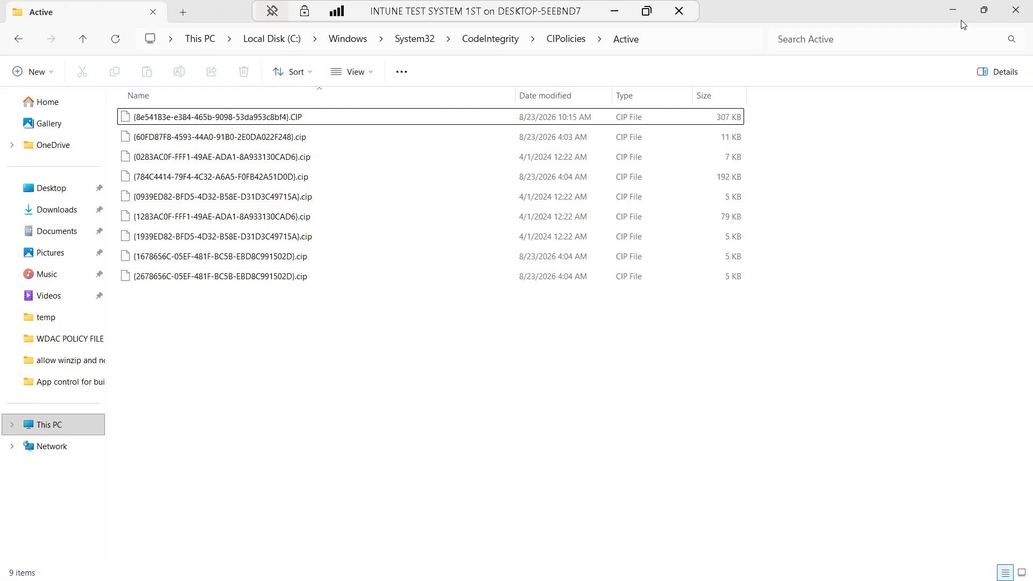
{"action": "left_click", "coordinate": [675, 38]}
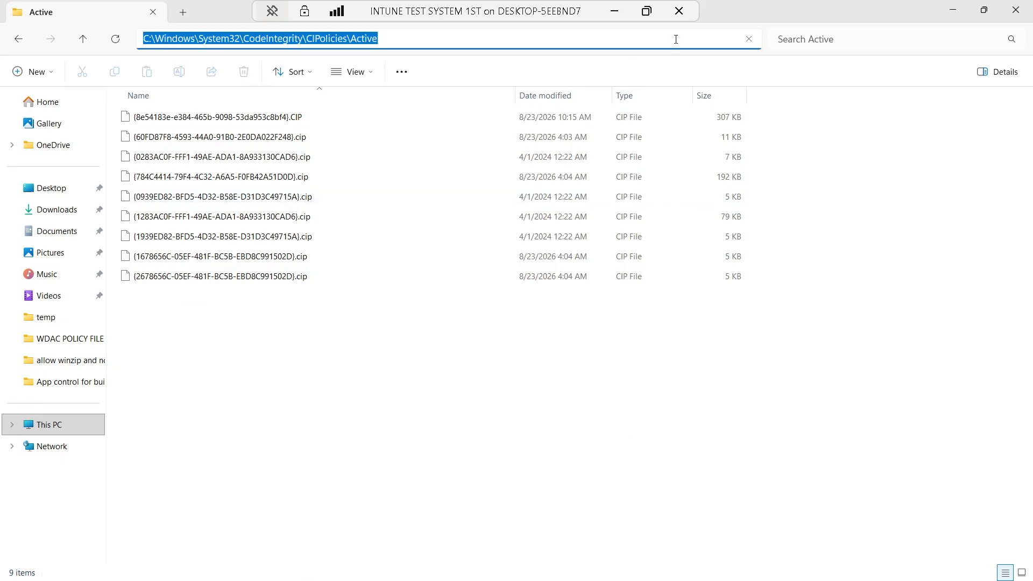
{"action": "left_click", "coordinate": [456, 38]}
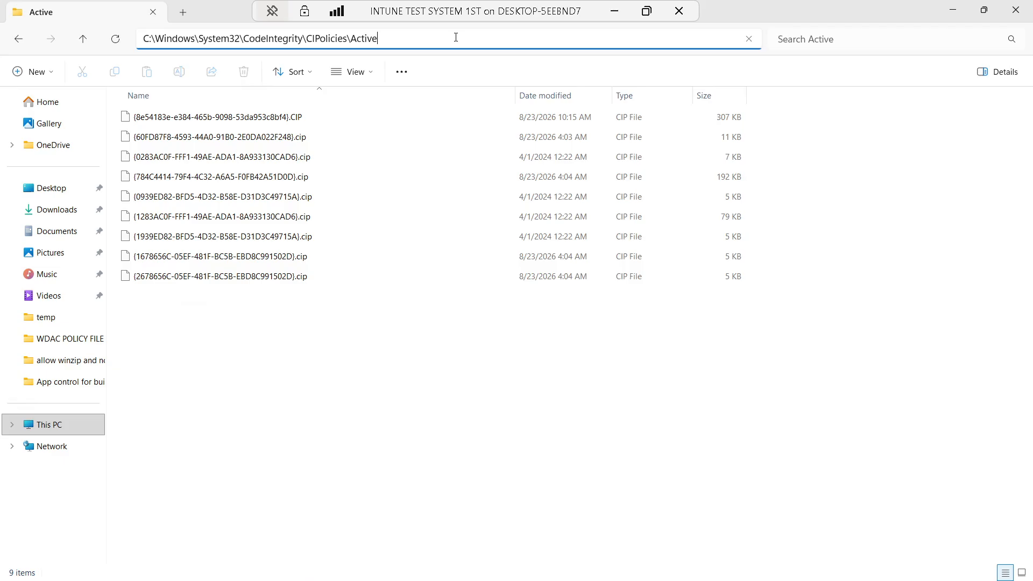
{"action": "left_click", "coordinate": [316, 120]}
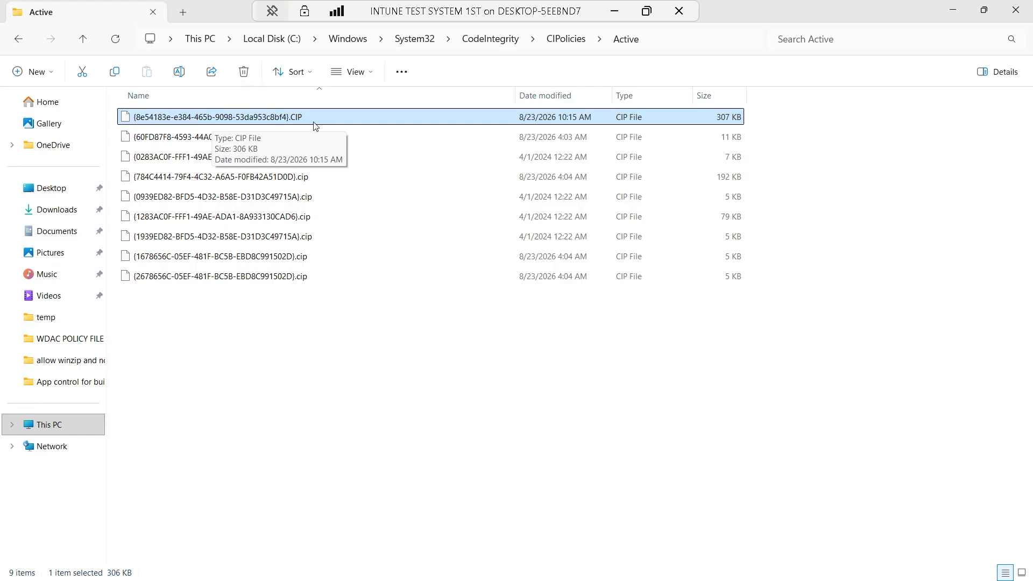
Compare it with the original .cip file in the temp App control folder
{"action": "mouse_move", "coordinate": [603, 573]}
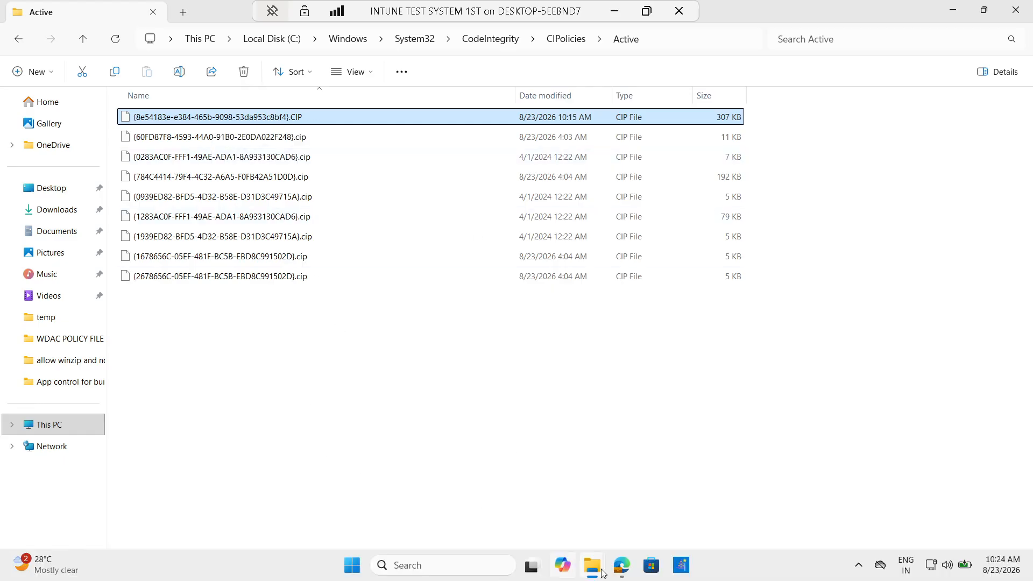
{"action": "left_click", "coordinate": [545, 511]}
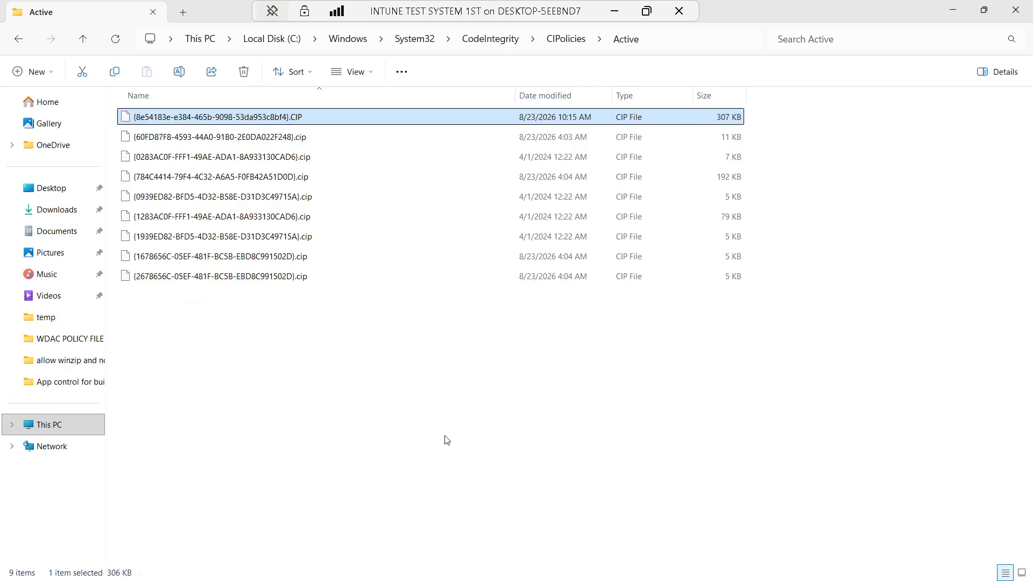
{"action": "left_click", "coordinate": [642, 517]}
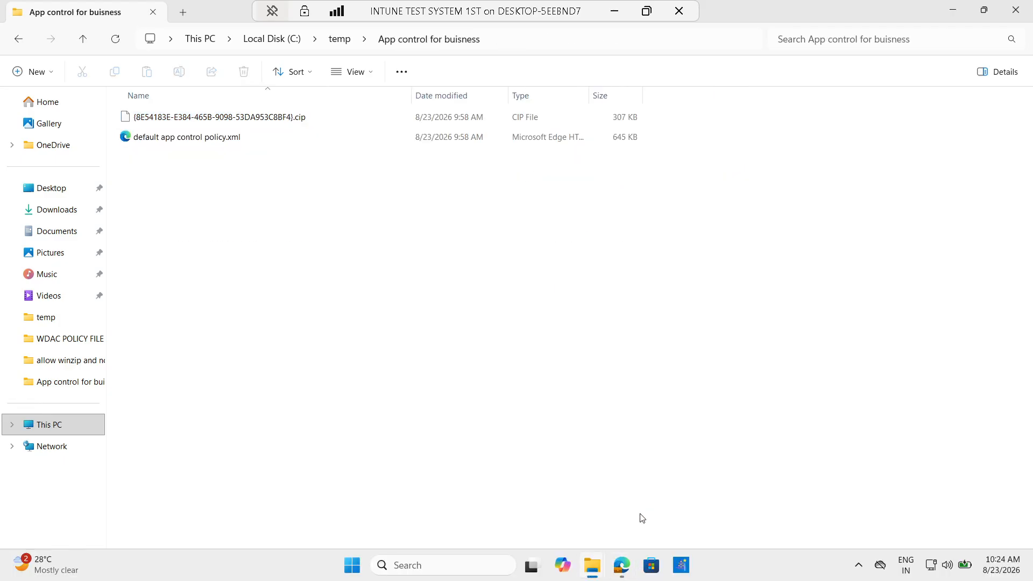
{"action": "left_click", "coordinate": [295, 119]}
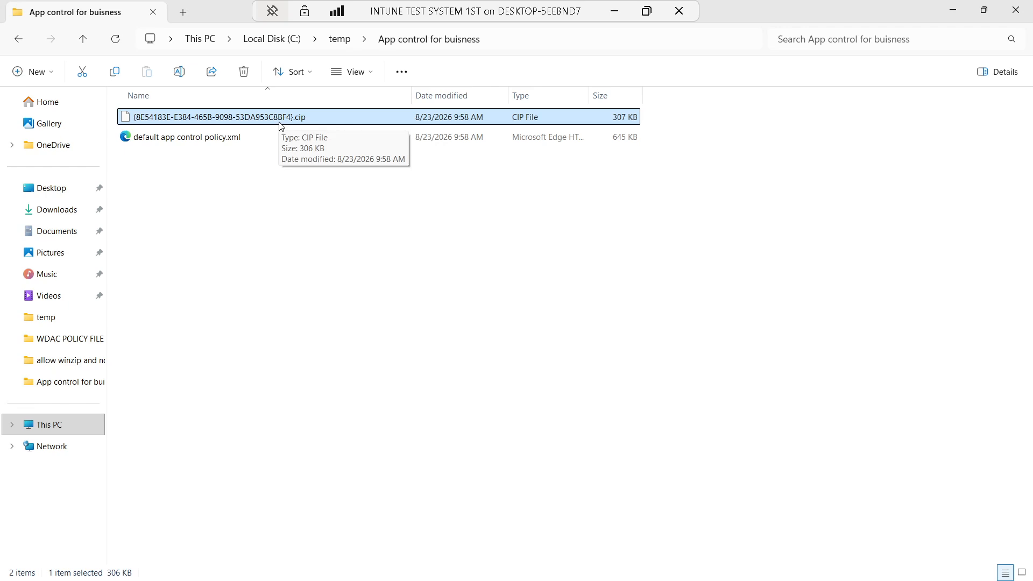
{"action": "left_click", "coordinate": [953, 9]}
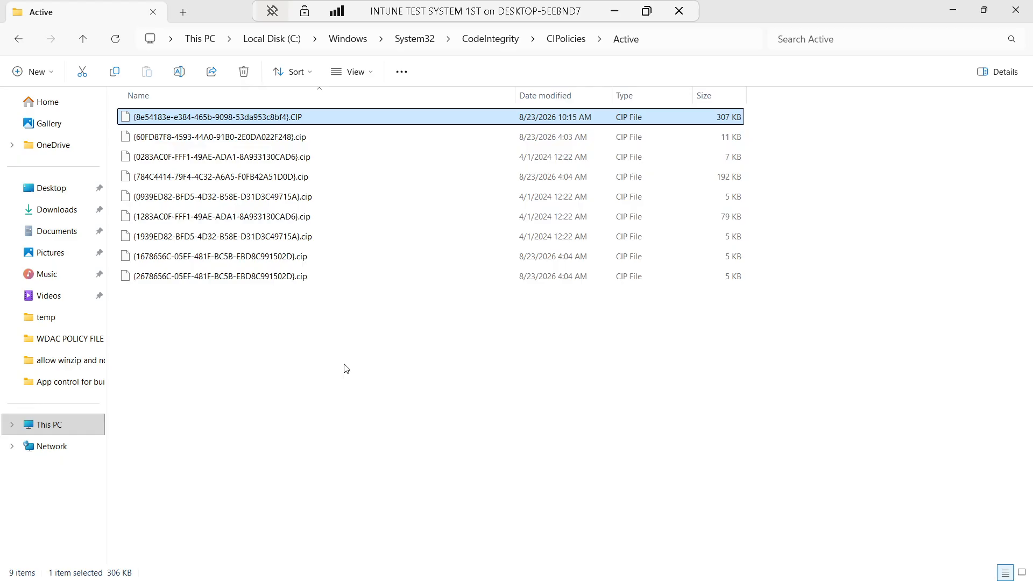
Close Explorer and search Windows for 'powershell'
{"action": "mouse_move", "coordinate": [554, 578]}
{"action": "left_click", "coordinate": [1015, 13]}
{"action": "mouse_move", "coordinate": [629, 570]}
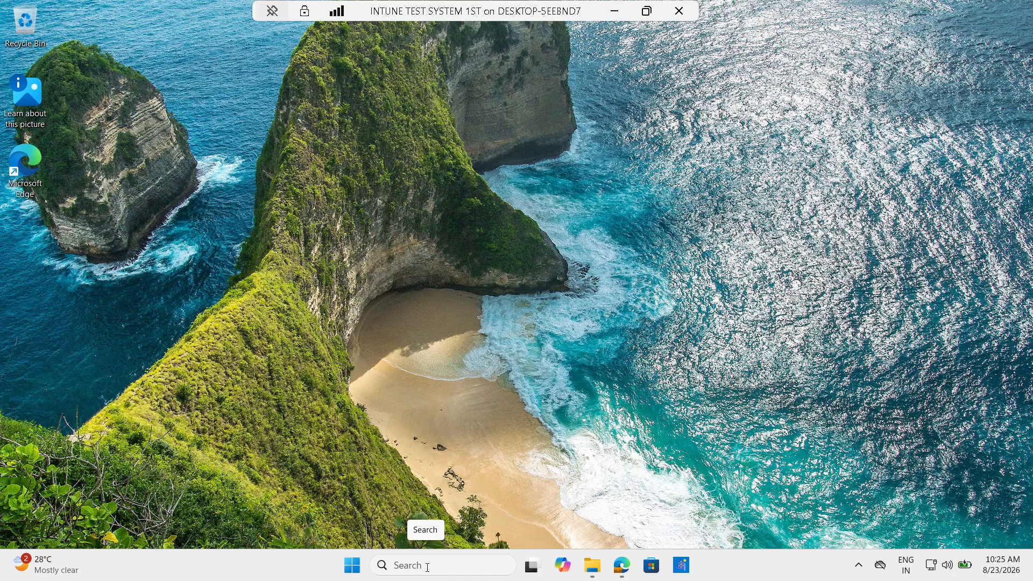
{"action": "left_click", "coordinate": [427, 566]}
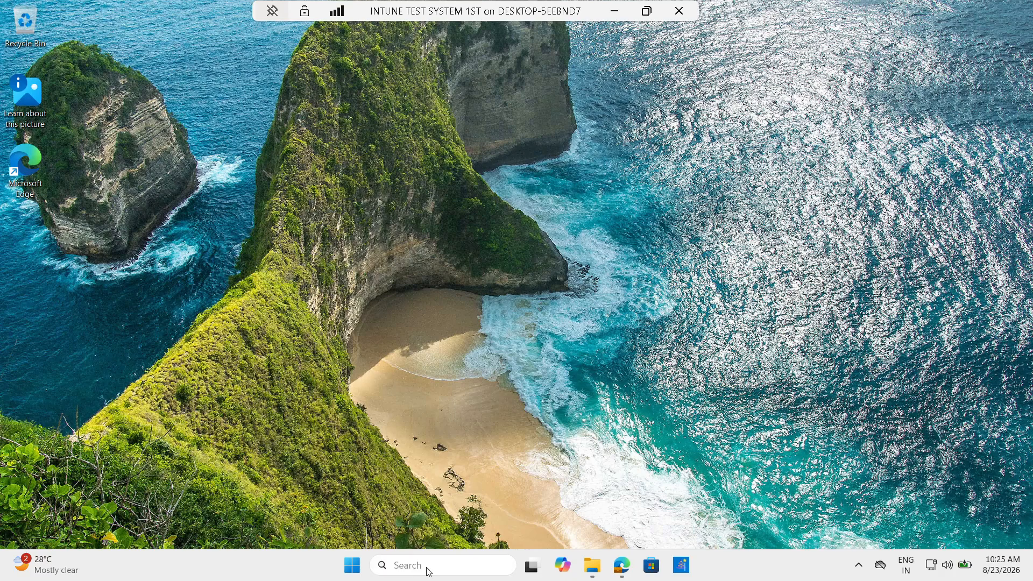
{"action": "type", "text": "powershell"}
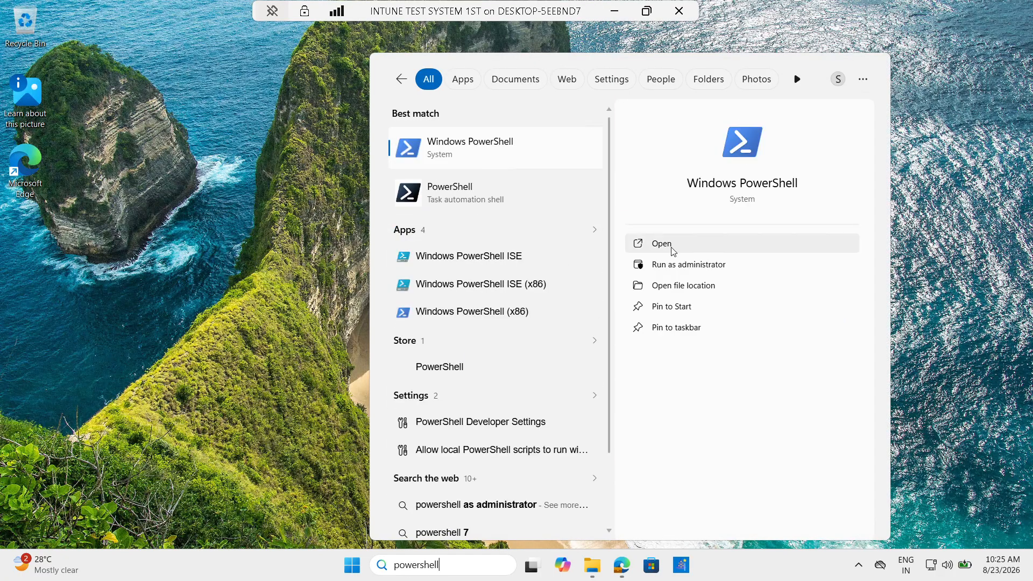
Run Windows PowerShell as administrator and submit the admin account email and password
{"action": "left_click", "coordinate": [705, 263]}
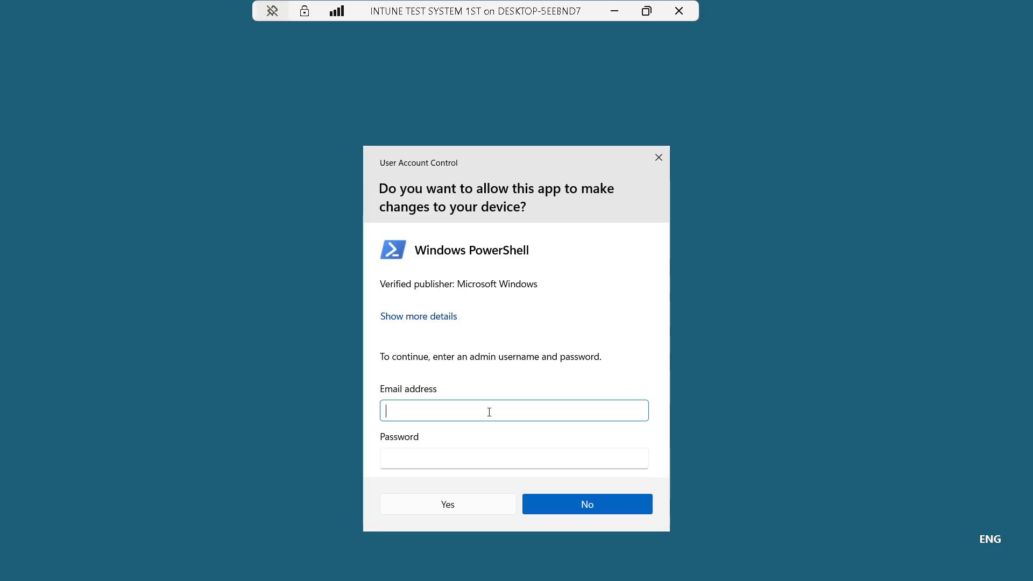
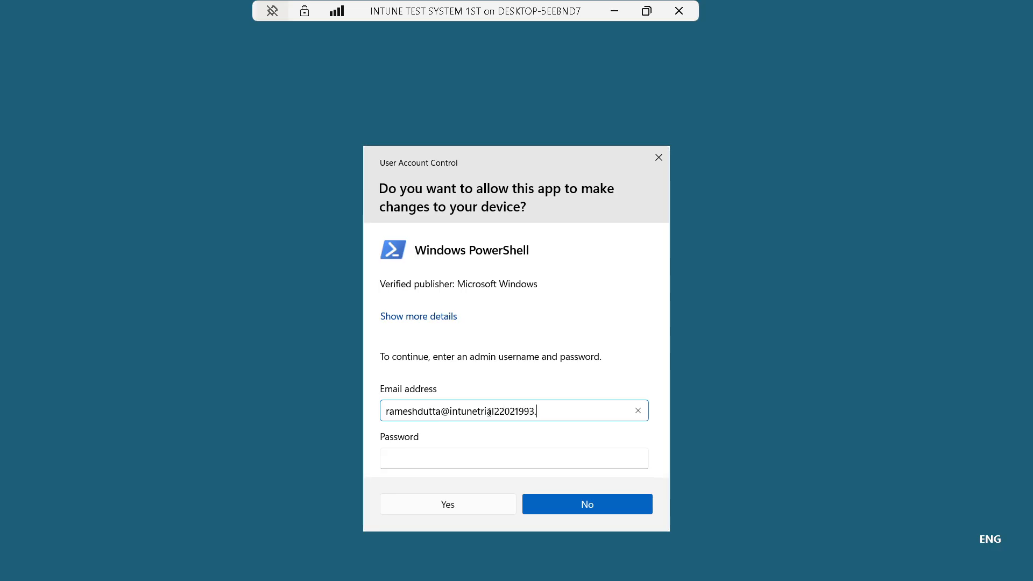
{"action": "key", "text": "Tab"}
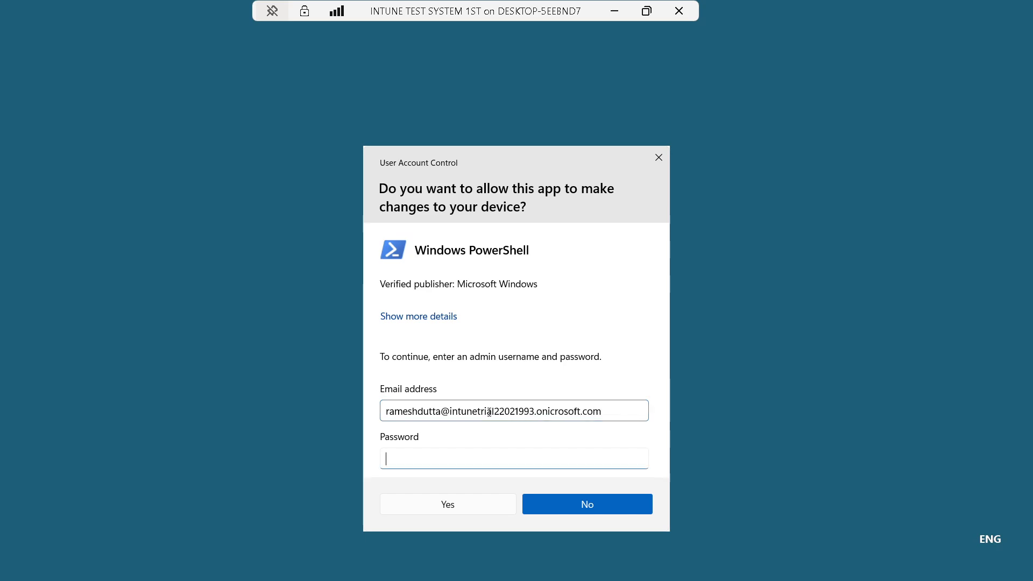
{"action": "key", "text": "Caps_Lock"}
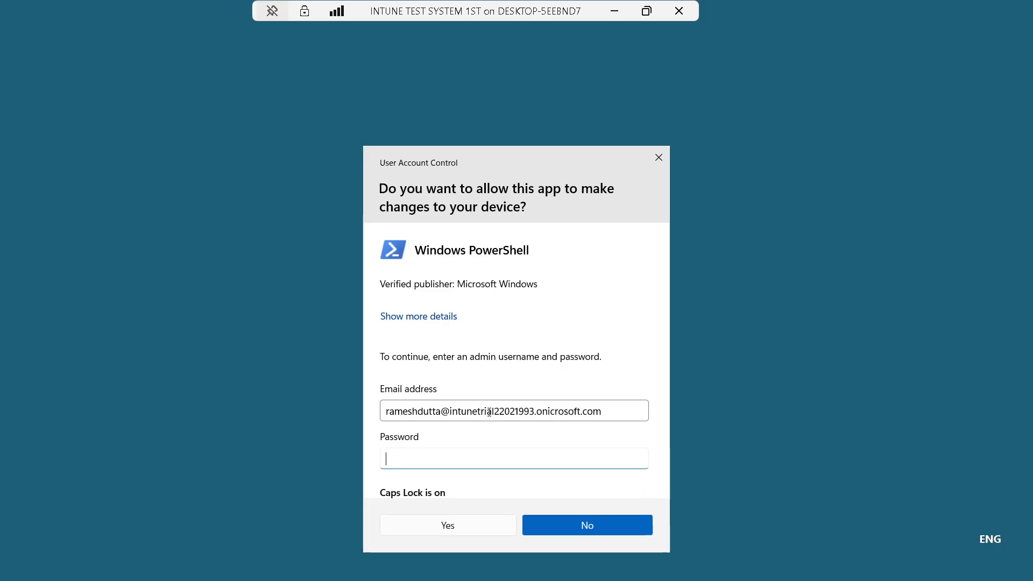
{"action": "type", "text": "•"}
{"action": "key", "text": "Caps_Lock"}
{"action": "type", "text": "••••••••••"}
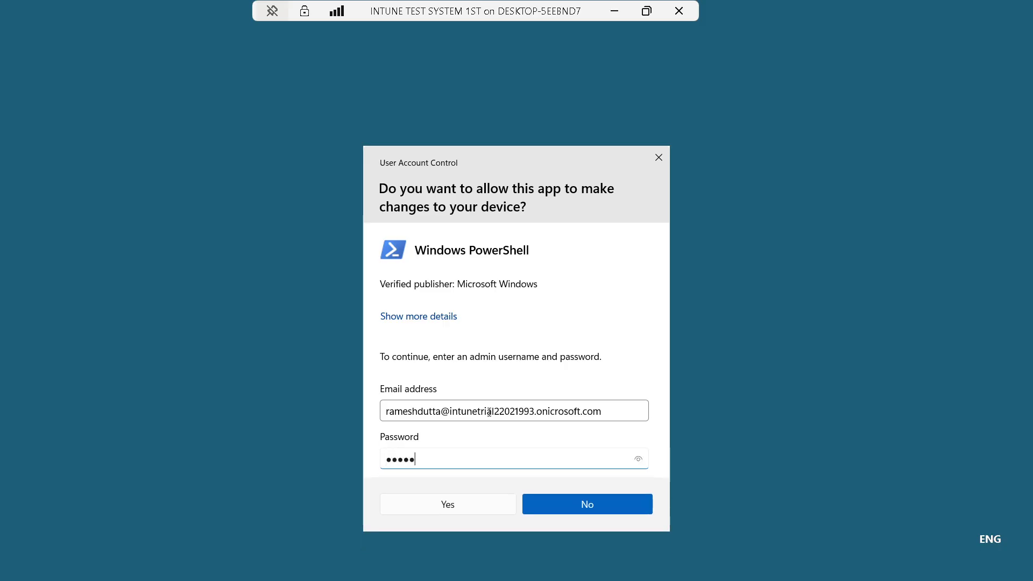
{"action": "key", "text": "Return"}
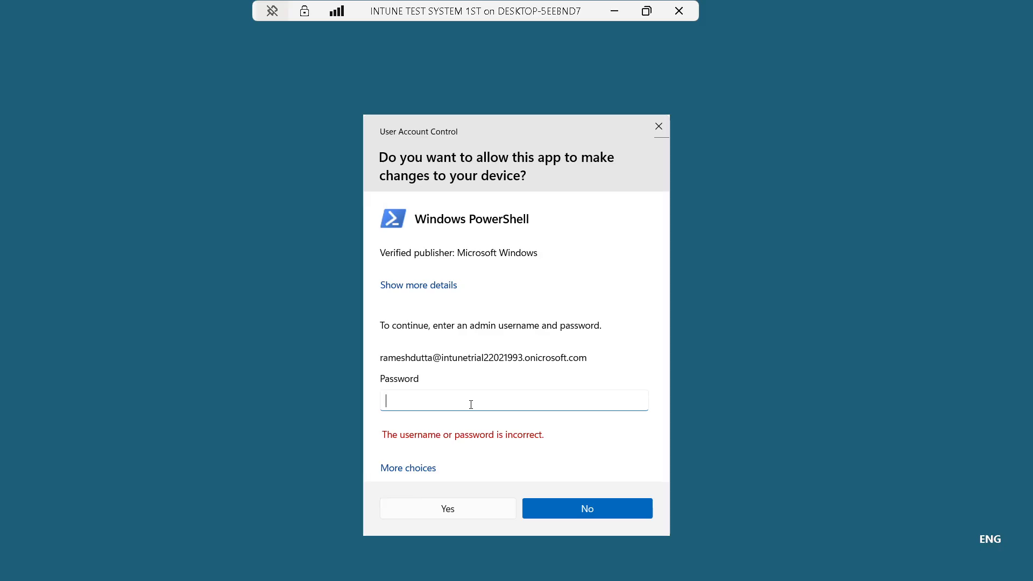
Re-enter the rejected admin password, then decline the elevation prompt
{"action": "key", "text": "Caps_Lock"}
{"action": "type", "text": "•"}
{"action": "key", "text": "Caps_Lock"}
{"action": "type", "text": "•"}
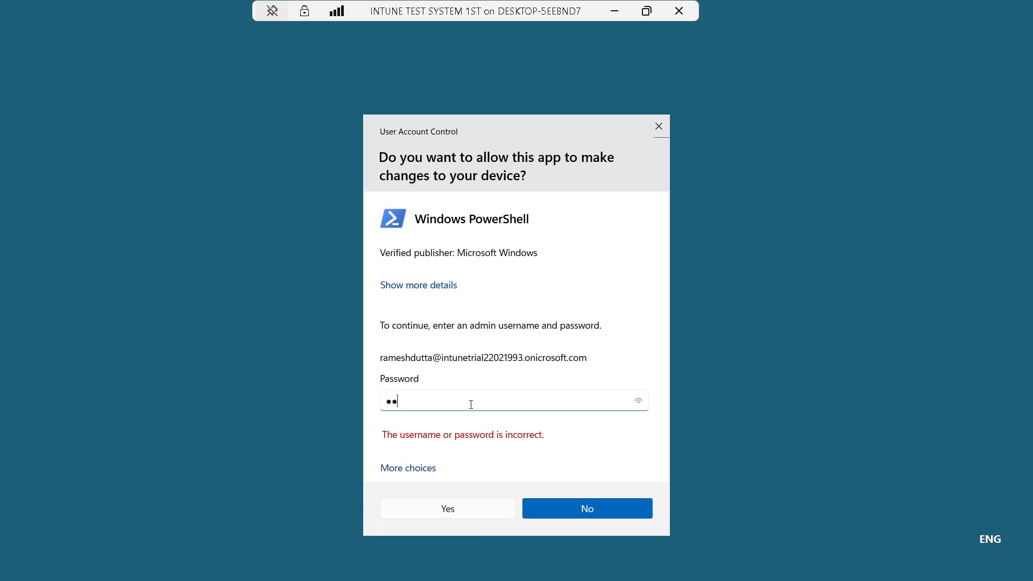
{"action": "type", "text": "••••••••••"}
{"action": "key", "text": "Return"}
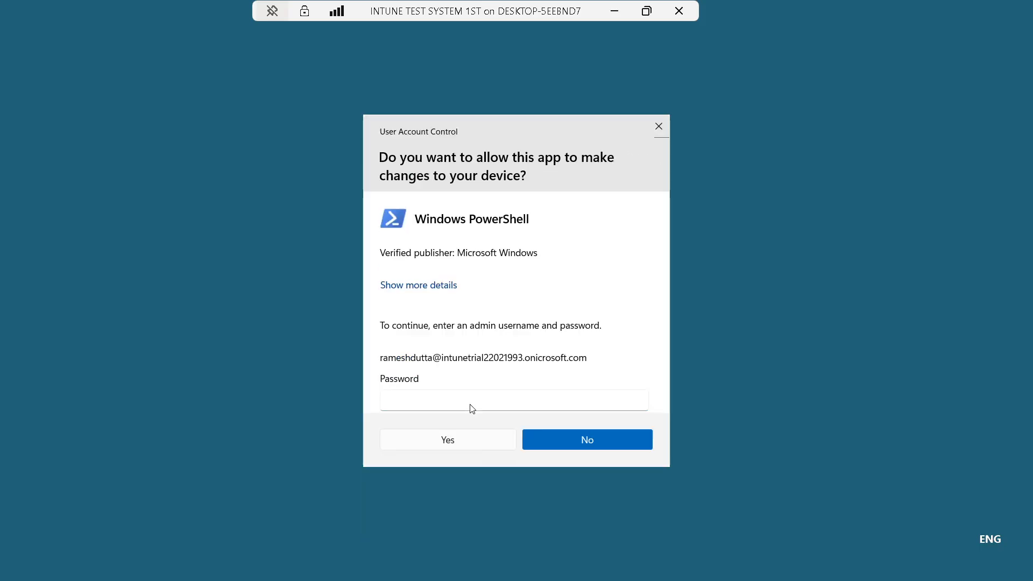
{"action": "left_click", "coordinate": [590, 512]}
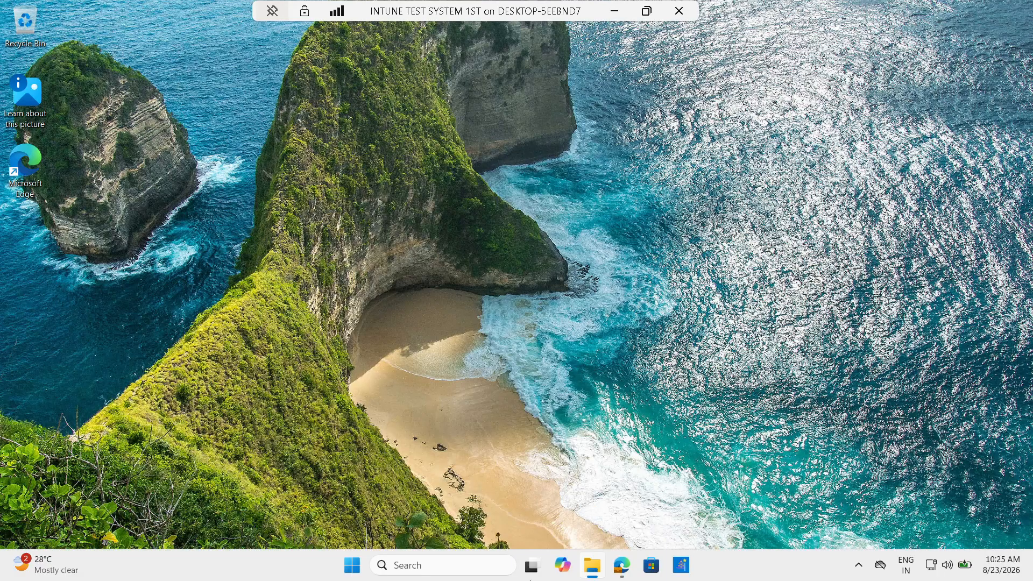
Search for 'powershell' and choose Run as administrator on Windows PowerShell ISE
{"action": "left_click", "coordinate": [469, 566]}
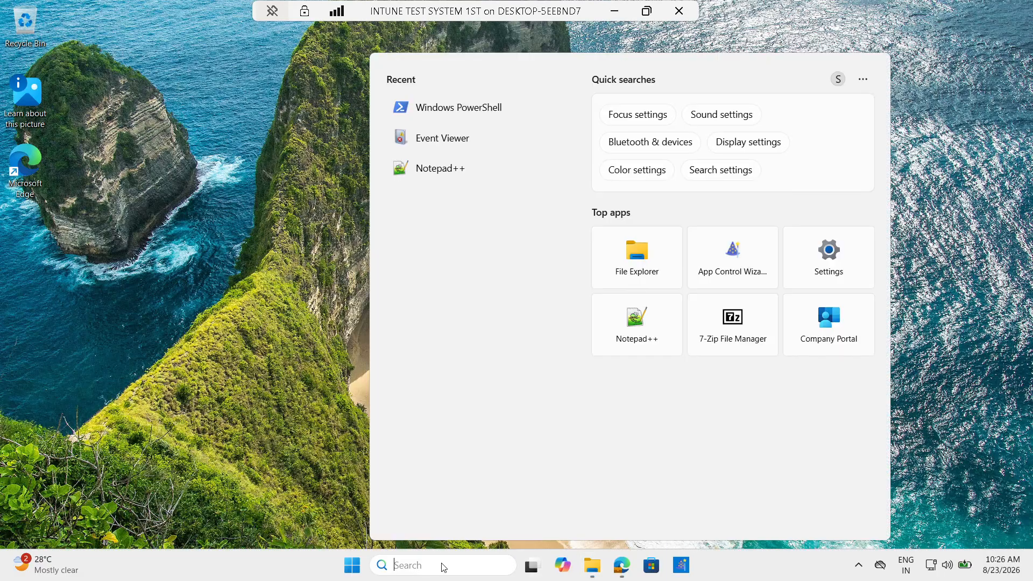
{"action": "type", "text": "powershell"}
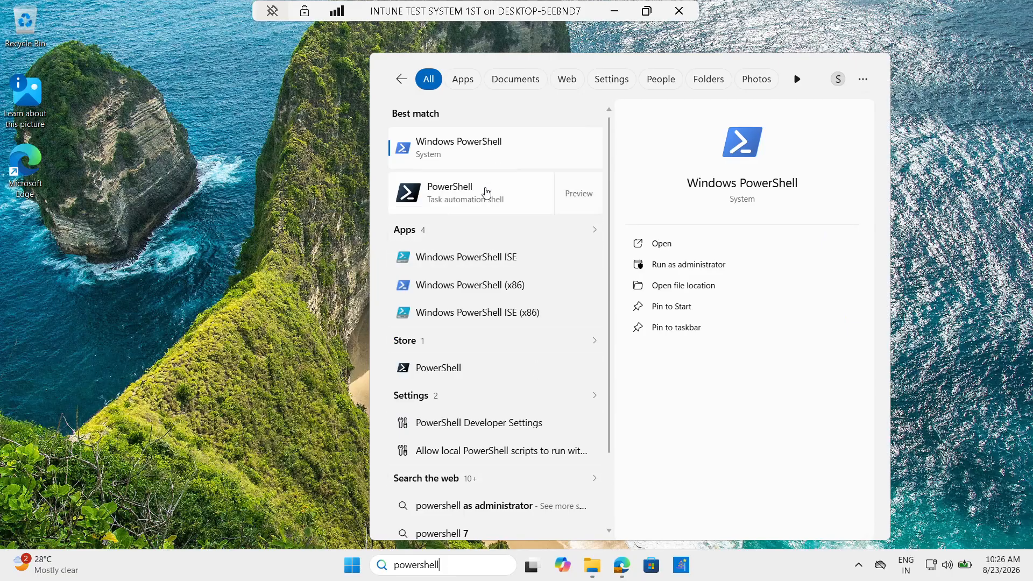
{"action": "right_click", "coordinate": [511, 260]}
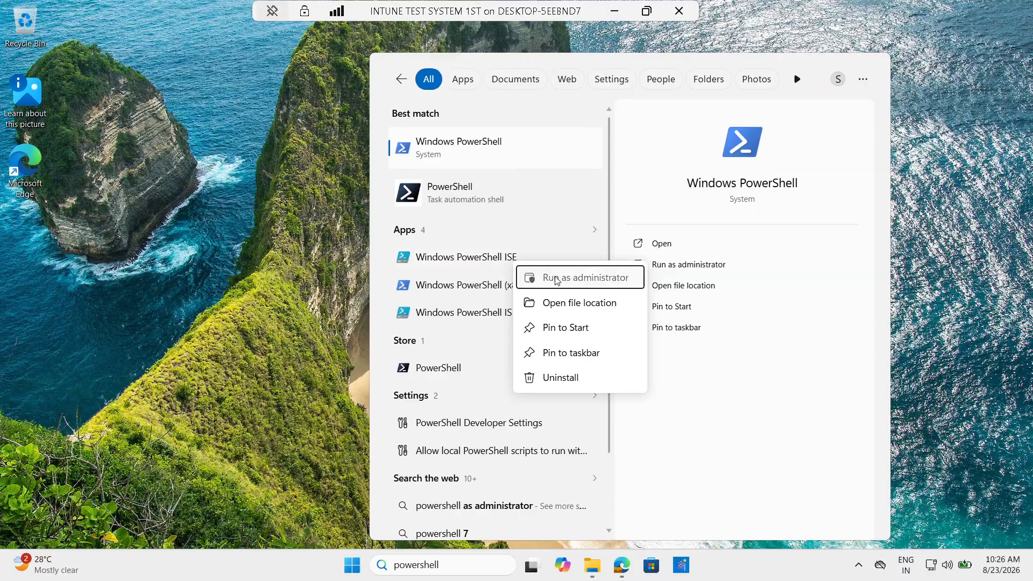
{"action": "left_click", "coordinate": [535, 278]}
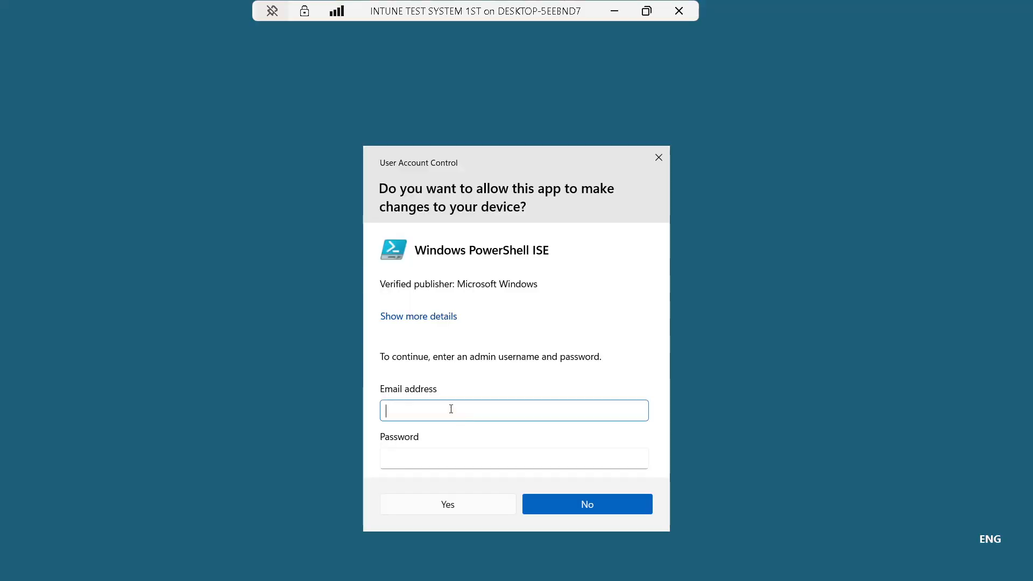
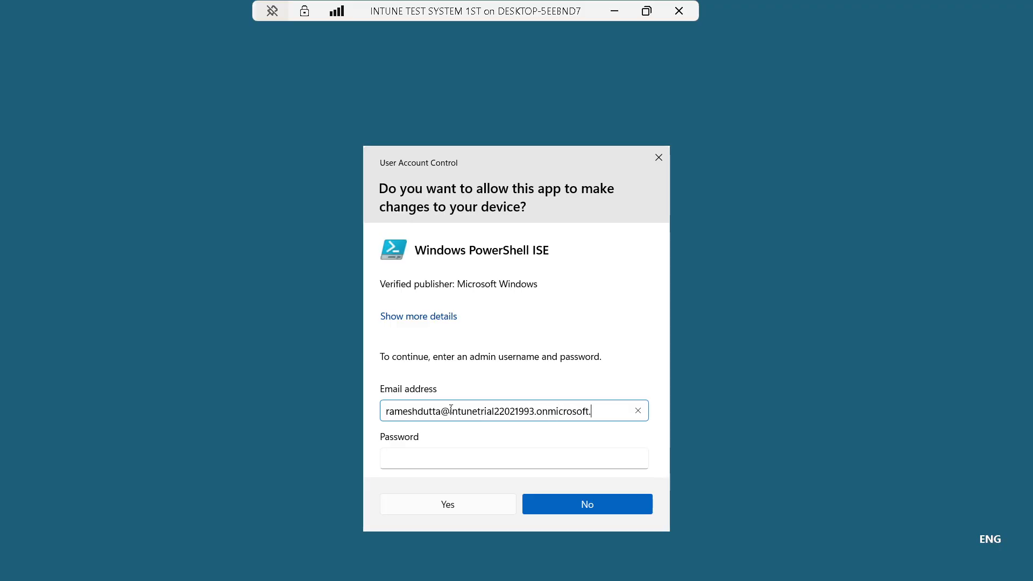
Approve the UAC prompt with the admin account email and password
{"action": "key", "text": "Tab"}
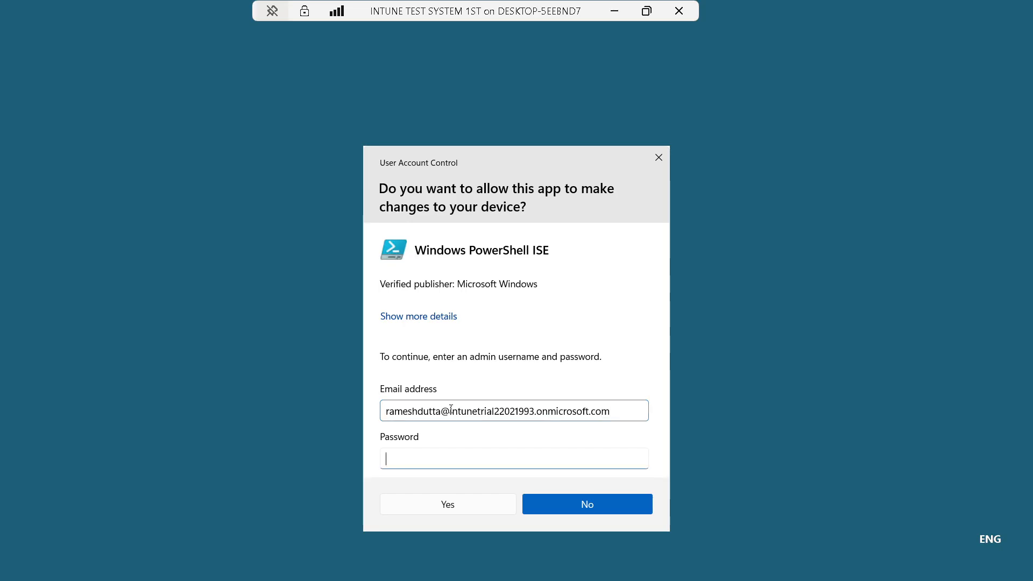
{"action": "type", "text": "•"}
{"action": "key", "text": "Caps_Lock"}
{"action": "type", "text": "••••••••••"}
{"action": "key", "text": "Return"}
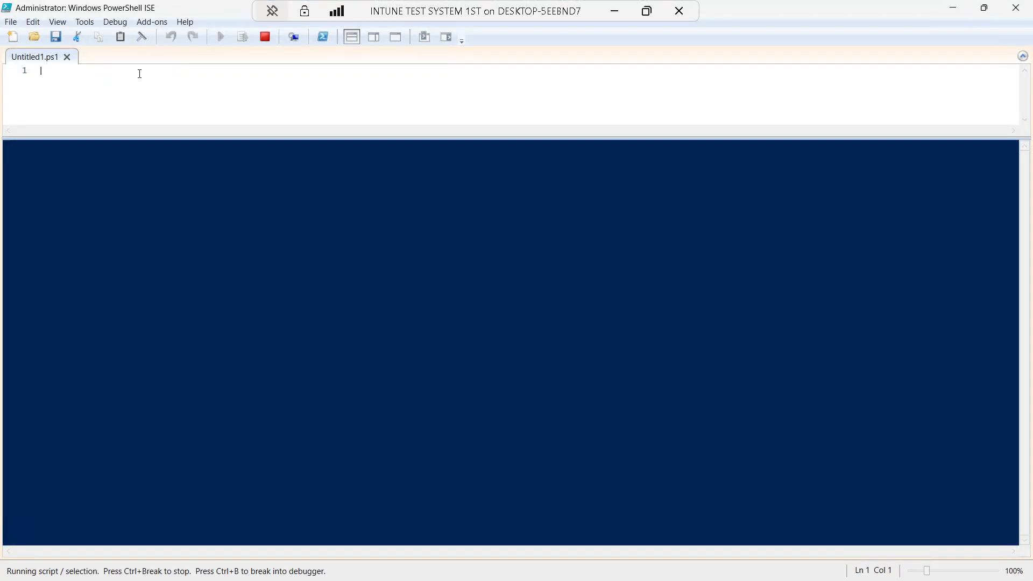
Run citool.exe --lp in the ISE script pane to list code integrity policies
{"action": "type", "text": "cit"}
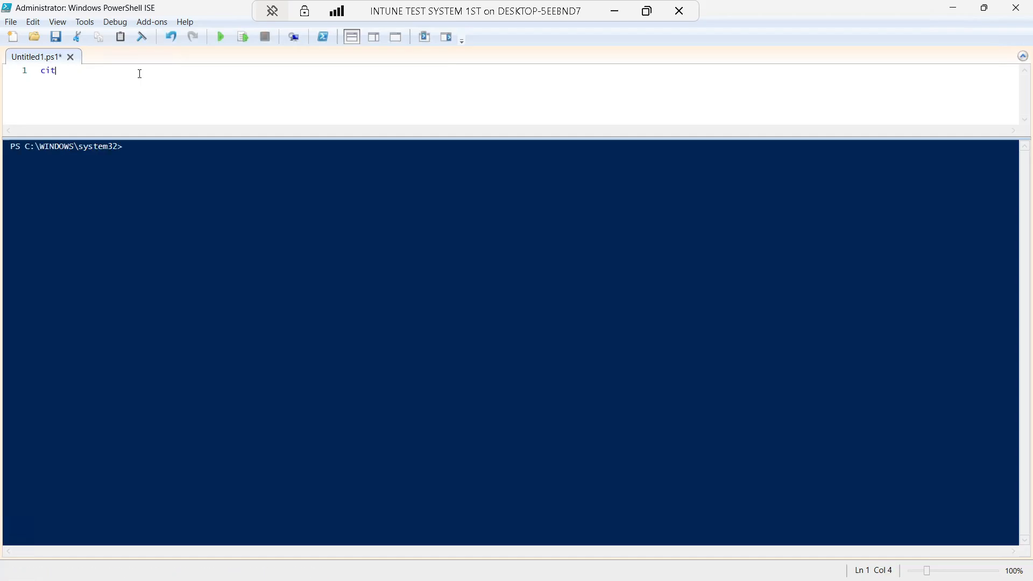
{"action": "type", "text": "ool.exe"}
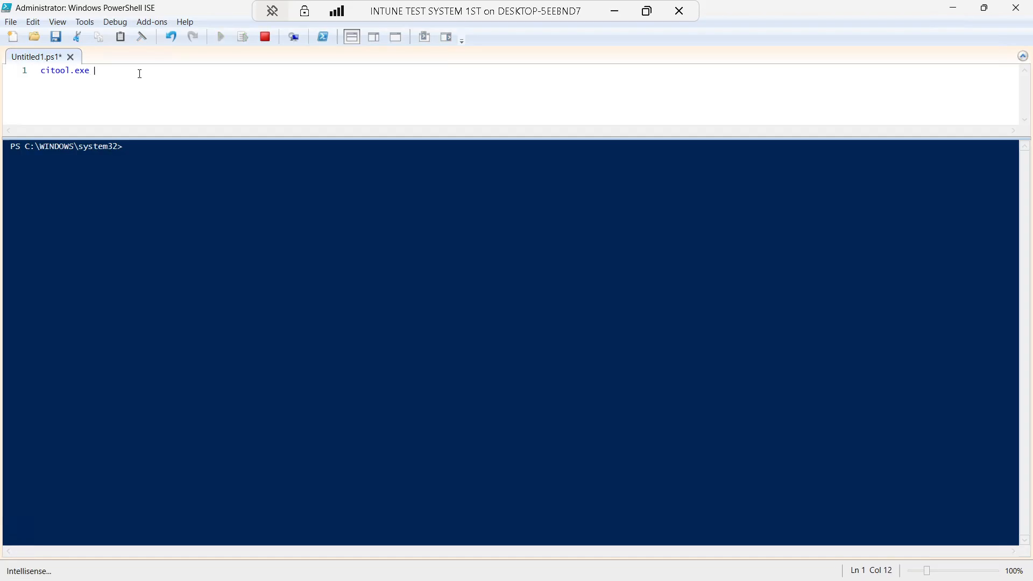
{"action": "type", "text": " -"}
{"action": "type", "text": "-"}
{"action": "type", "text": "lp"}
{"action": "left_click", "coordinate": [220, 38]}
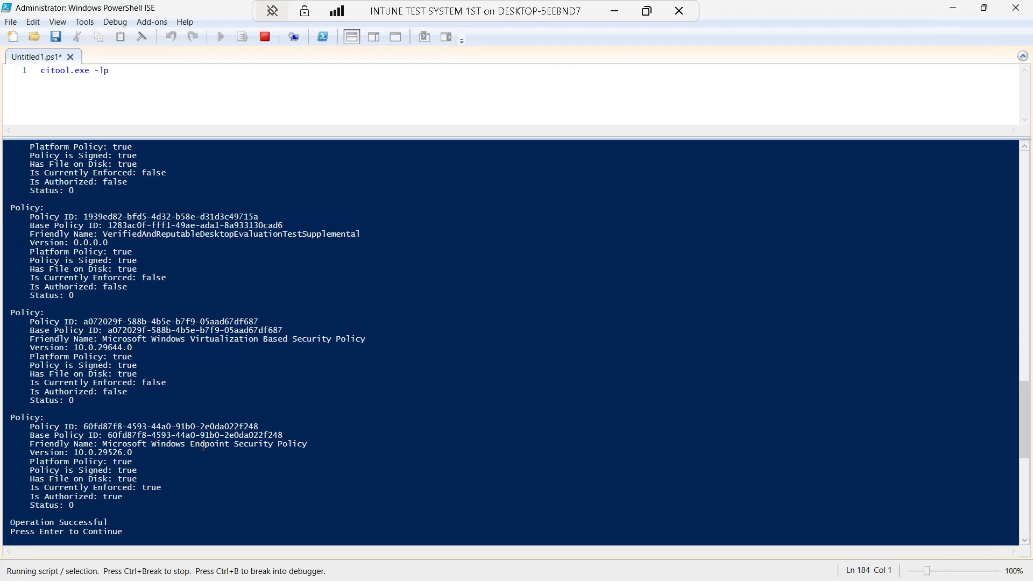
Review the policy listing output, then close PowerShell ISE without saving the script
{"action": "scroll", "coordinate": [203, 446], "scroll_direction": "up", "scroll_amount": 5}
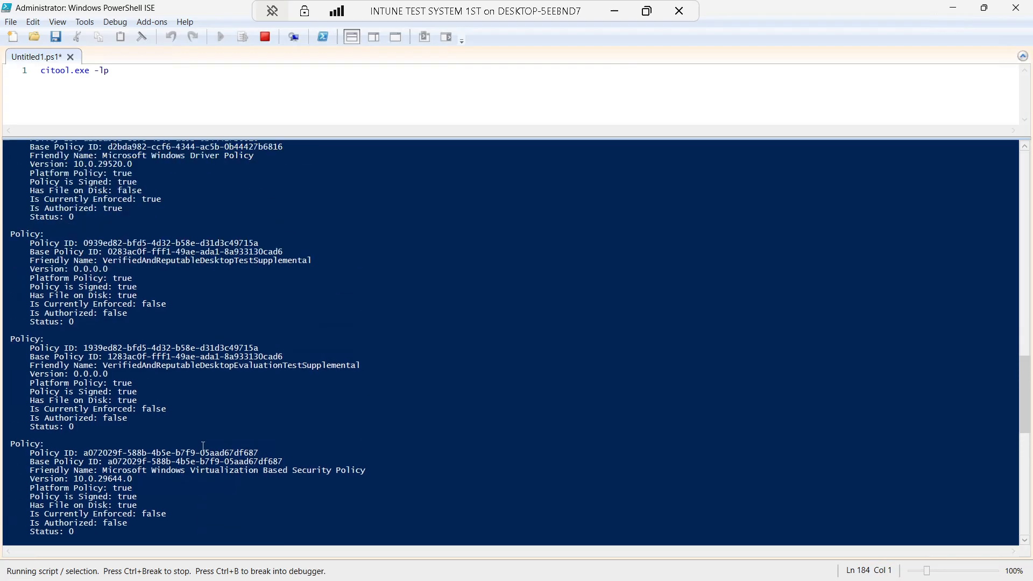
{"action": "scroll", "coordinate": [203, 446], "scroll_direction": "up", "scroll_amount": 20}
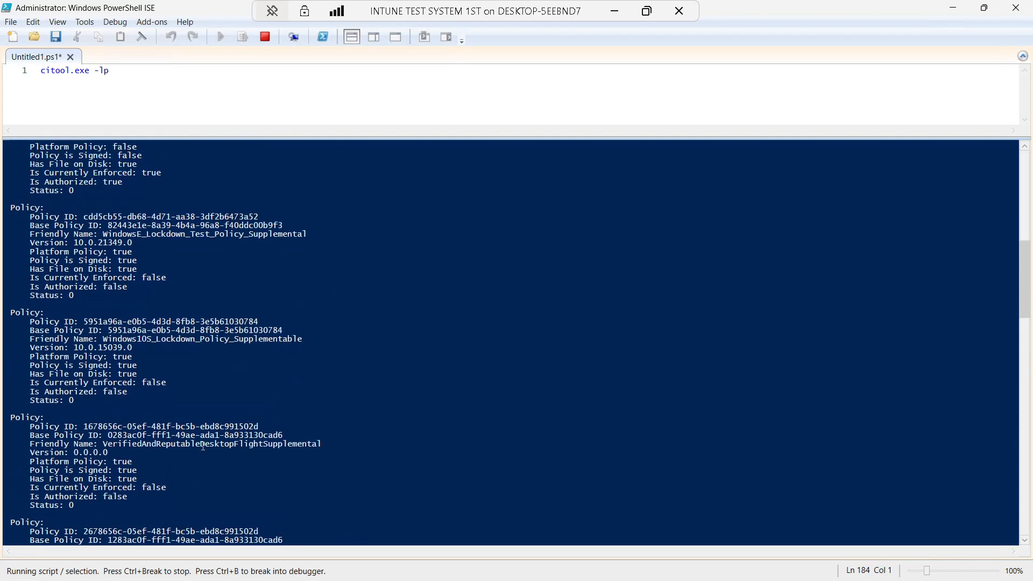
{"action": "scroll", "coordinate": [204, 445], "scroll_direction": "up", "scroll_amount": 10}
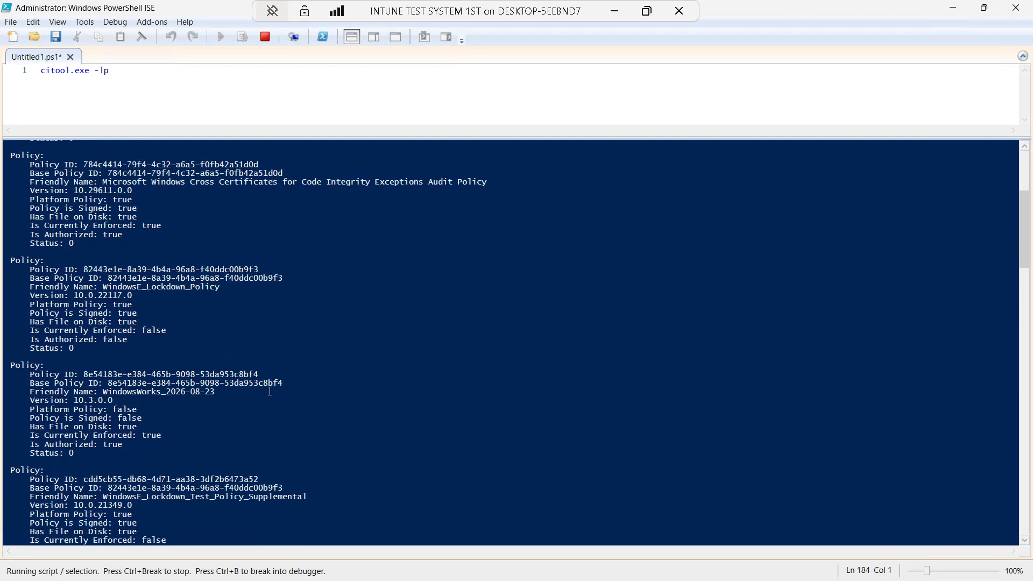
{"action": "scroll", "coordinate": [275, 379], "scroll_direction": "up", "scroll_amount": 8}
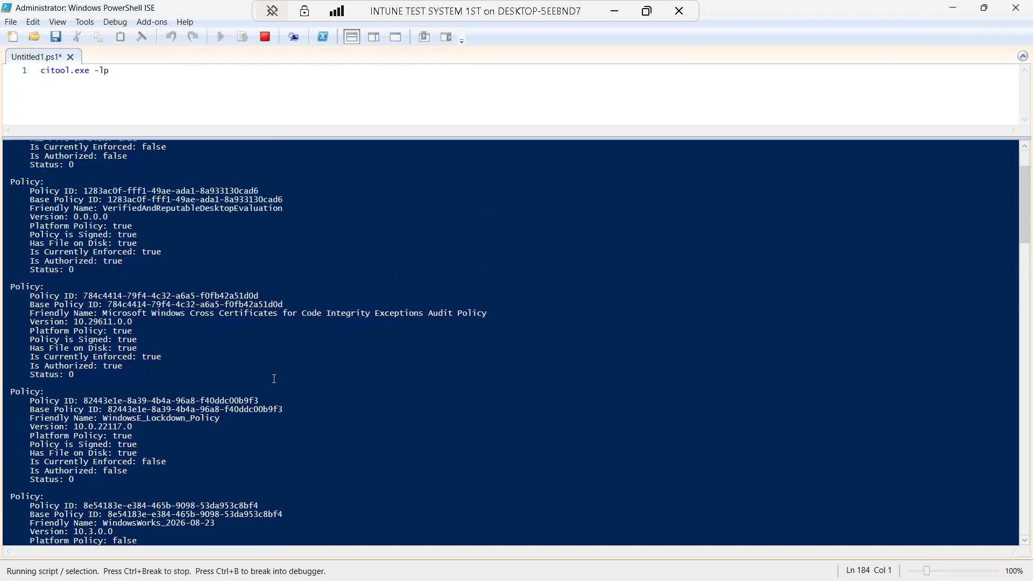
{"action": "scroll", "coordinate": [274, 379], "scroll_direction": "down", "scroll_amount": 6}
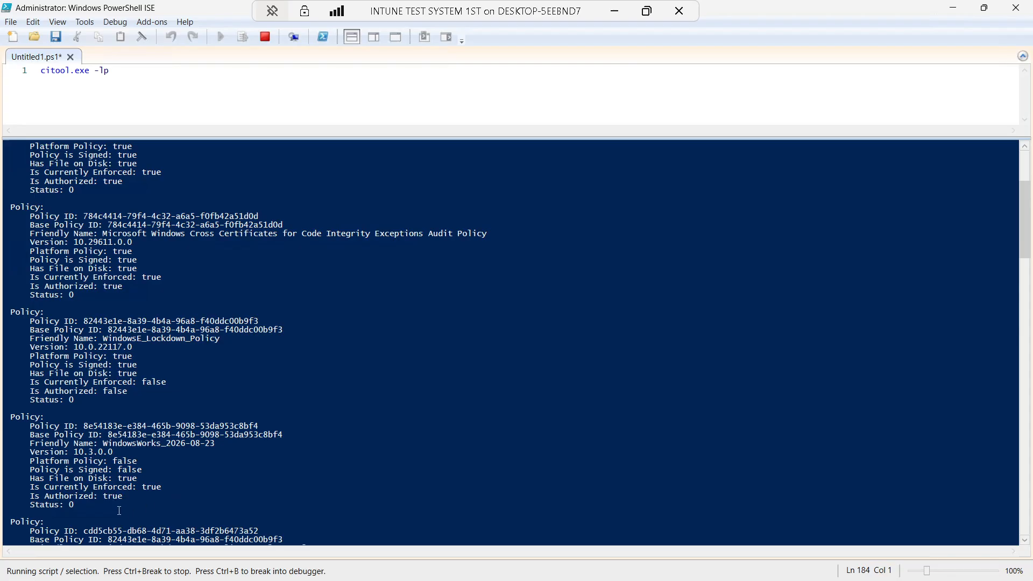
{"action": "key", "text": "Return"}
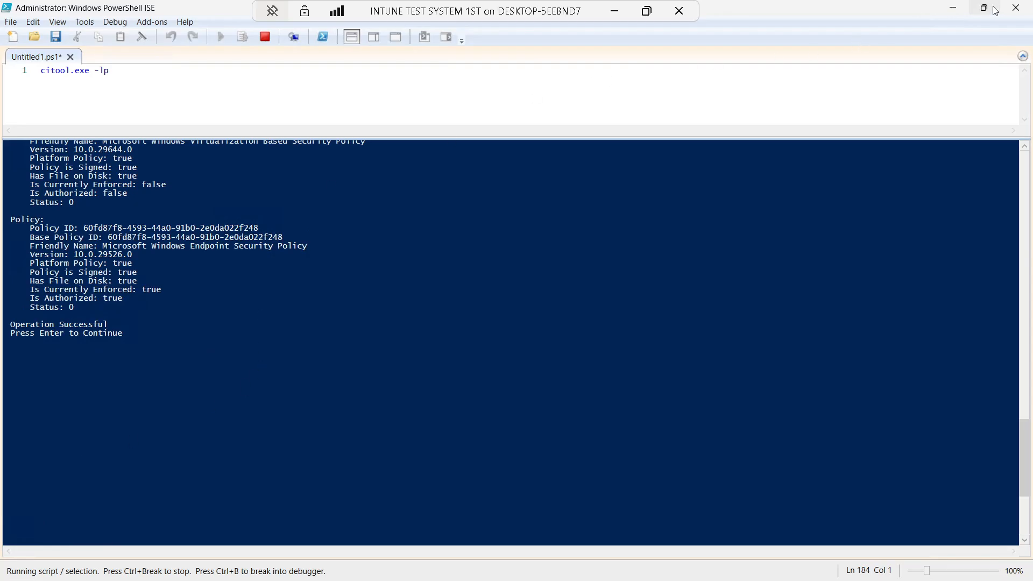
{"action": "left_click", "coordinate": [1016, 7]}
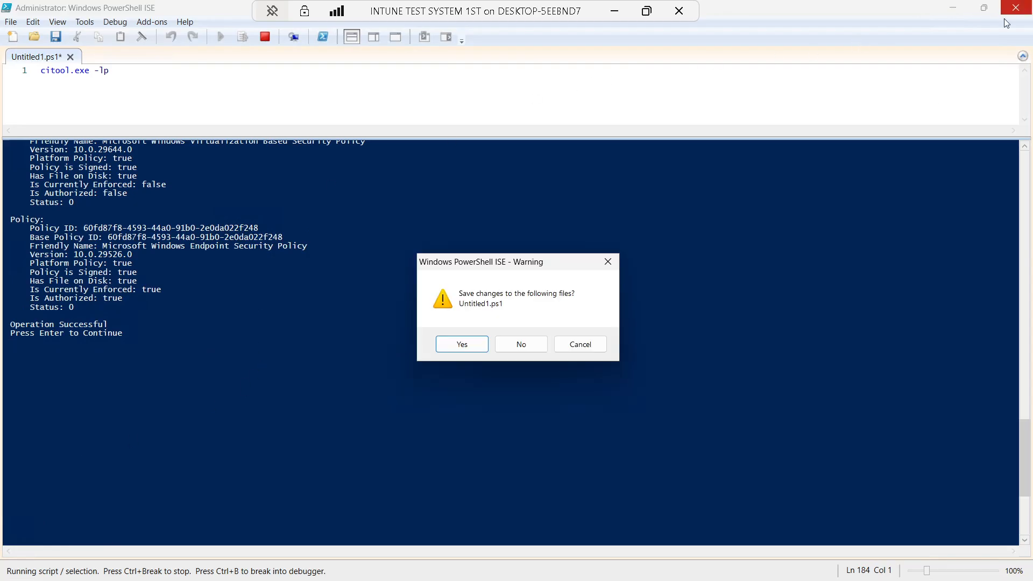
{"action": "left_click", "coordinate": [521, 344]}
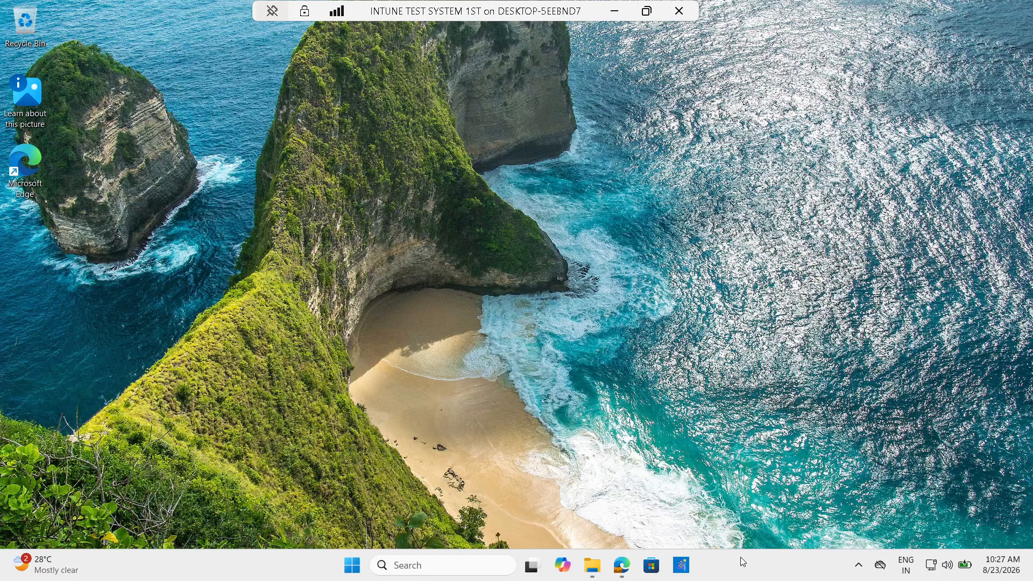
{"action": "right_click", "coordinate": [600, 211]}
{"action": "left_click", "coordinate": [633, 269]}
{"action": "right_click", "coordinate": [570, 171]}
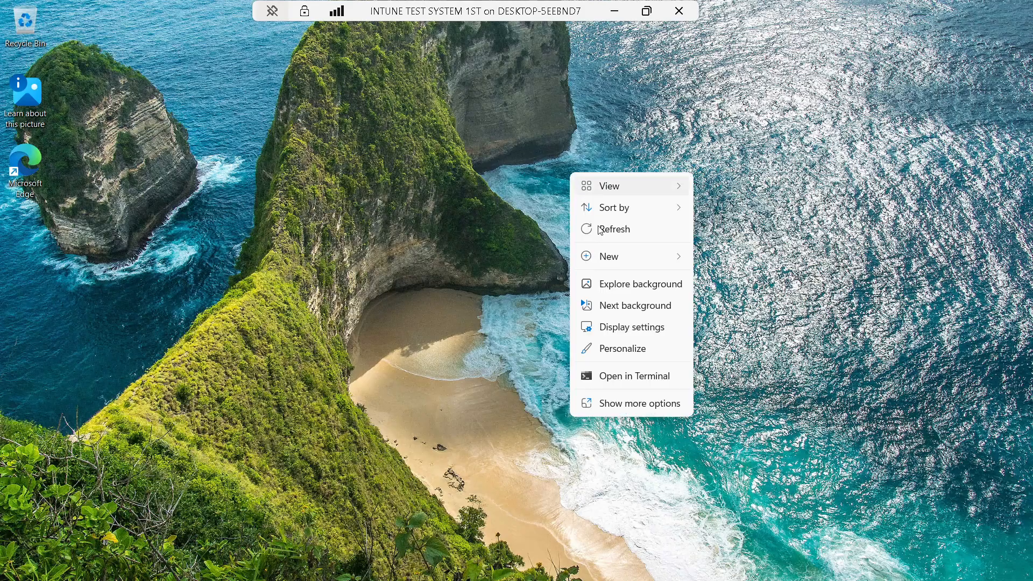
{"action": "left_click", "coordinate": [594, 221]}
{"action": "right_click", "coordinate": [524, 141]}
{"action": "left_click", "coordinate": [562, 199]}
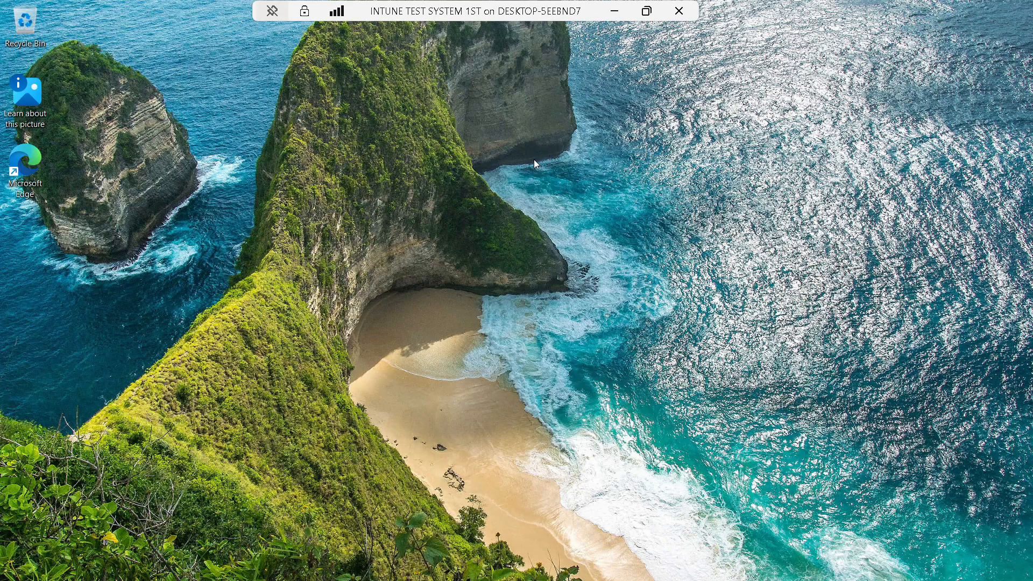
{"action": "right_click", "coordinate": [533, 160]}
{"action": "left_click", "coordinate": [572, 216]}
{"action": "left_click", "coordinate": [352, 564]}
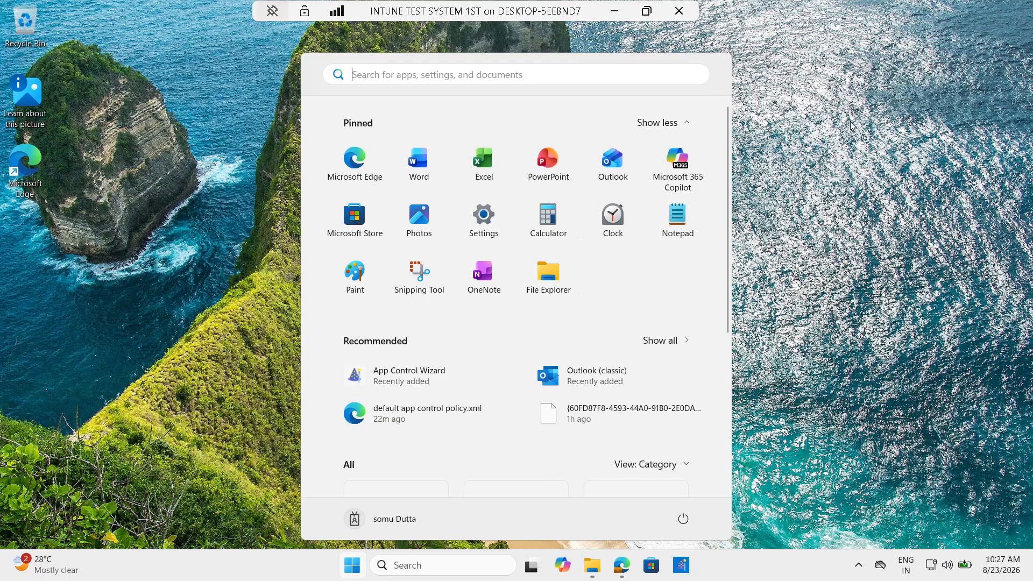
{"action": "left_click", "coordinate": [483, 171]}
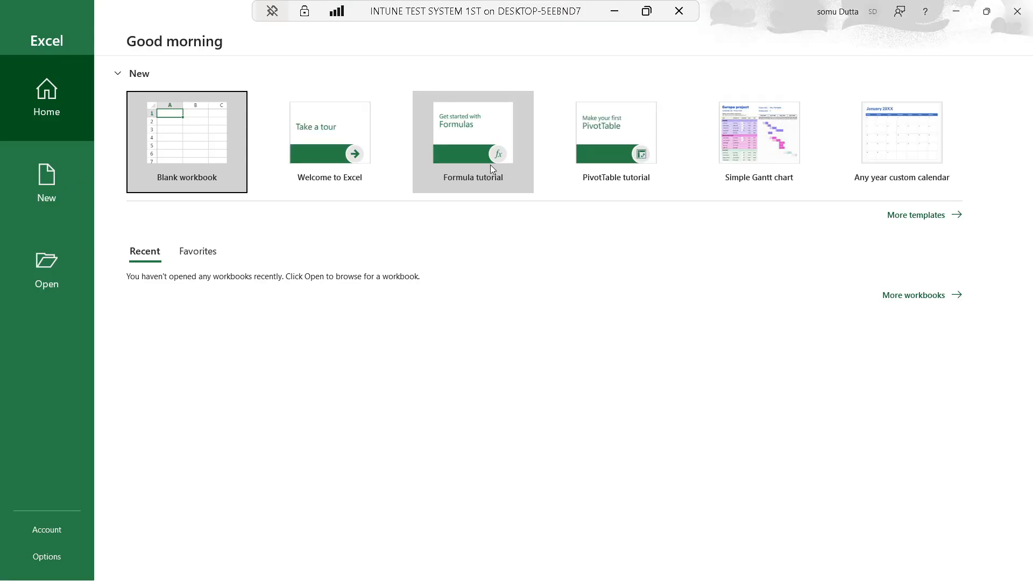
{"action": "left_click", "coordinate": [175, 156]}
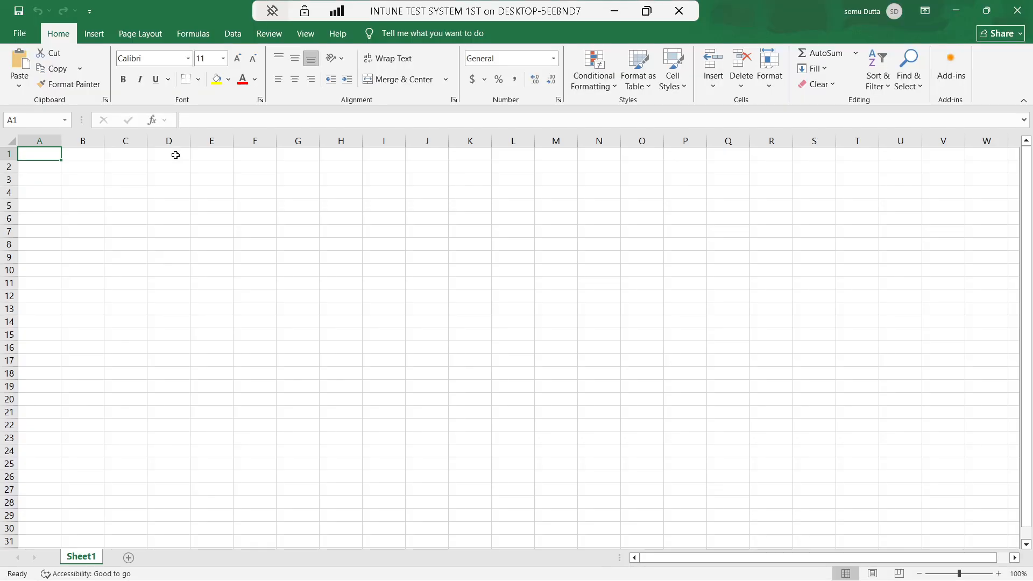
{"action": "left_click", "coordinate": [836, 96]}
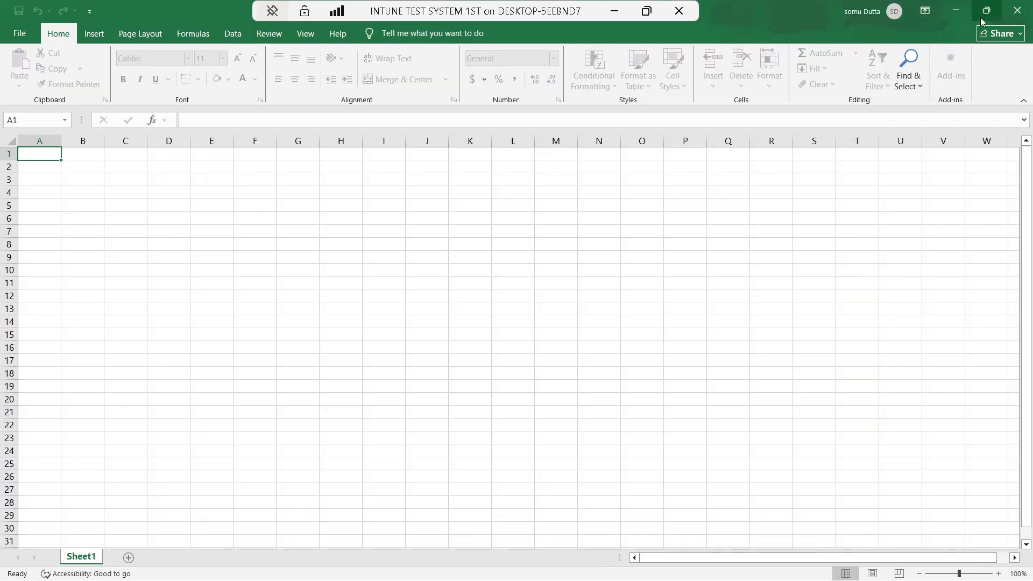
{"action": "left_click", "coordinate": [1016, 11]}
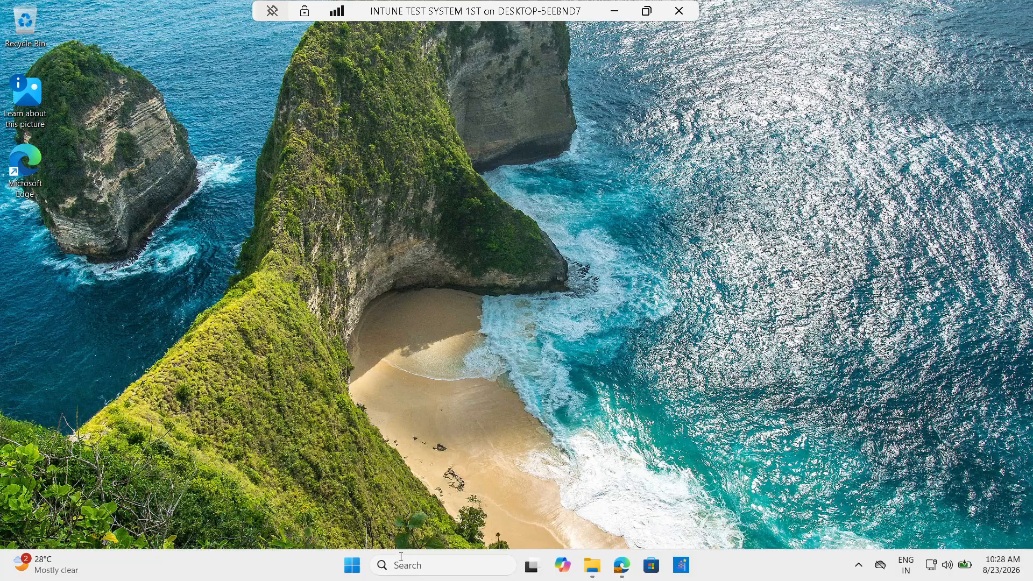
Launch 7-Zip File Manager from the Start menu's Recommended list to trigger the 7zFM.exe block message
{"action": "left_click", "coordinate": [353, 565]}
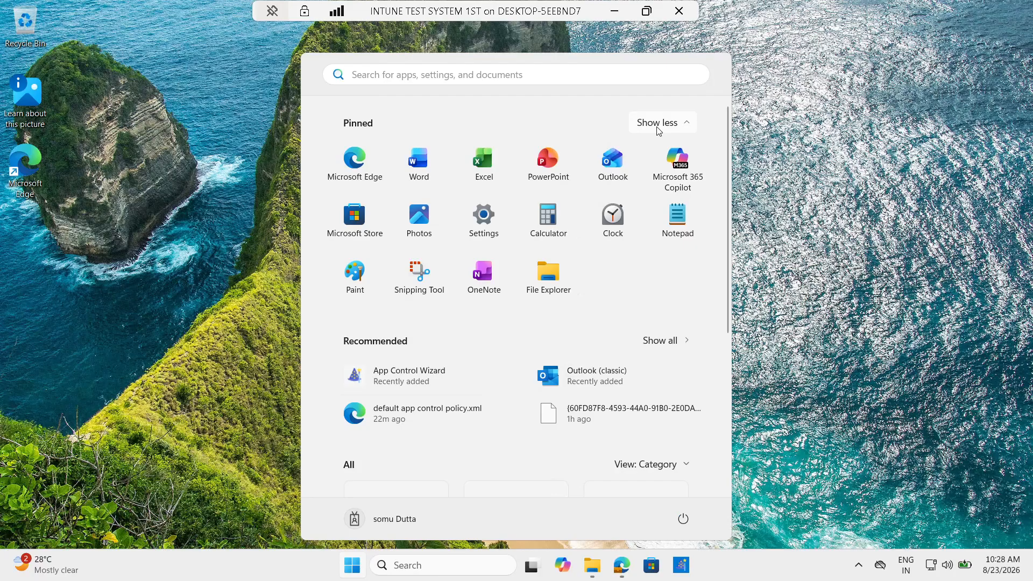
{"action": "left_click", "coordinate": [659, 340]}
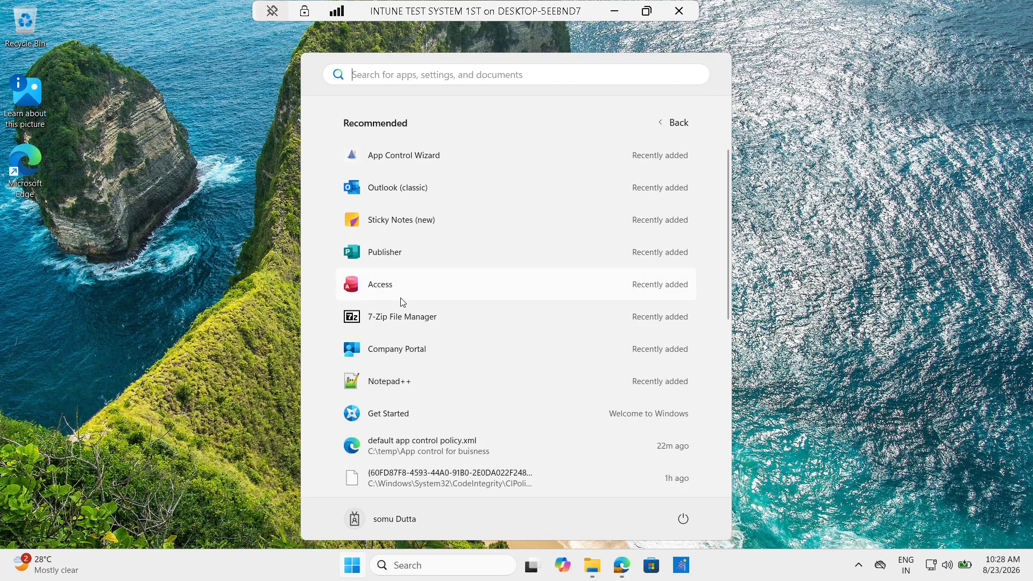
{"action": "left_click", "coordinate": [403, 317]}
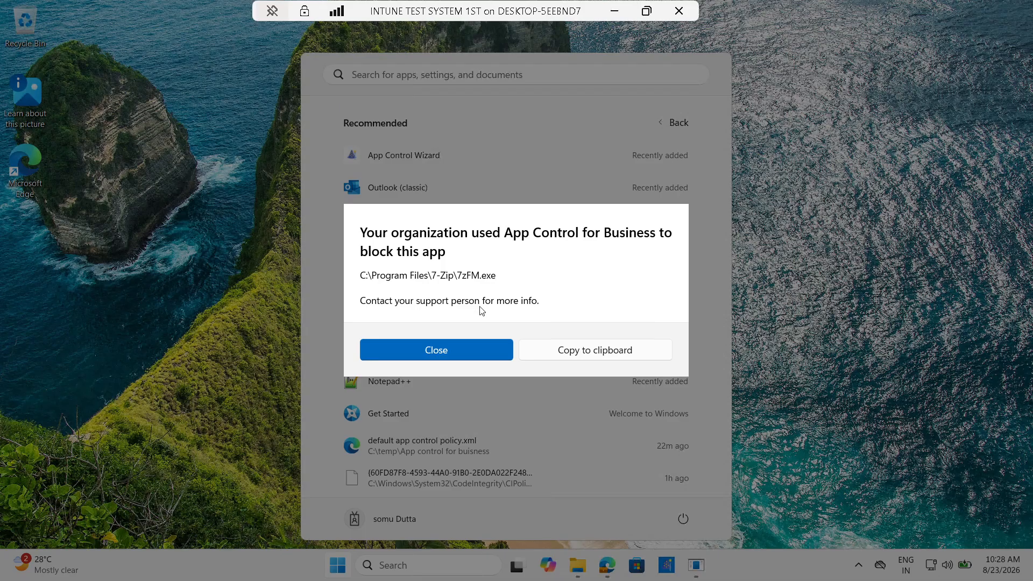
Dismiss the 7-Zip block message, launch Notepad++ and dismiss its block, then close the Start menu
{"action": "left_click", "coordinate": [459, 353]}
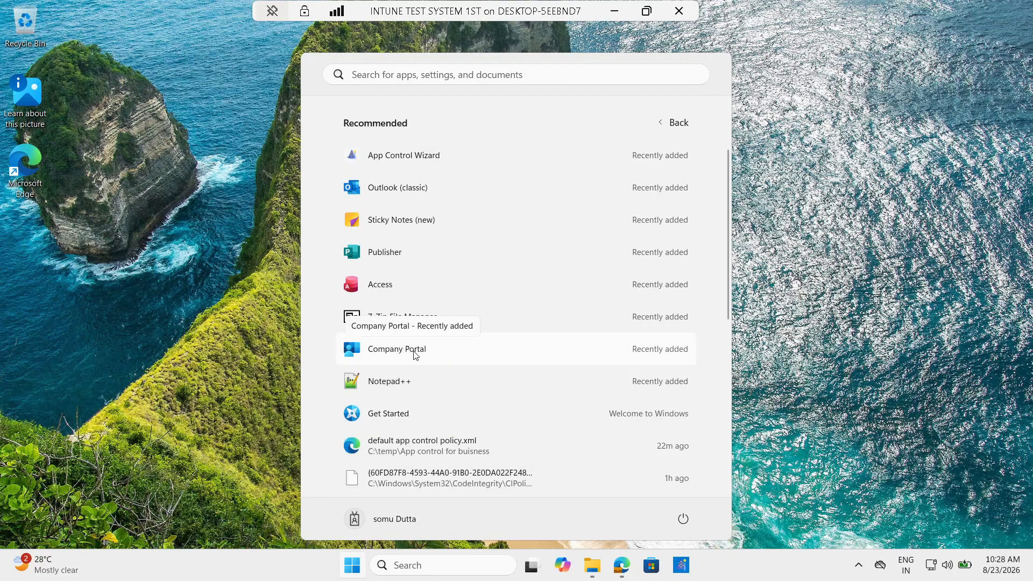
{"action": "left_click", "coordinate": [401, 381]}
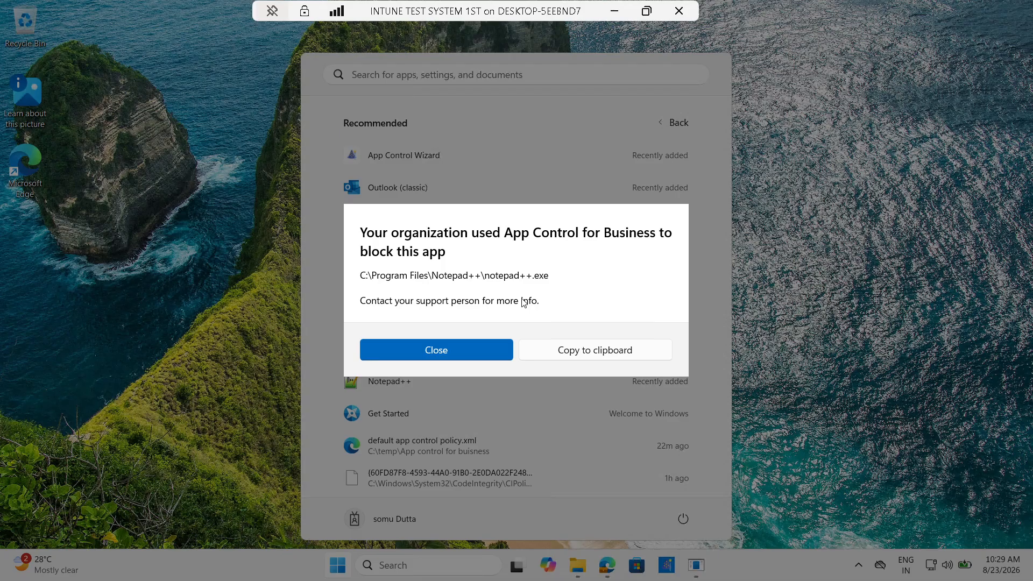
{"action": "left_click", "coordinate": [452, 349]}
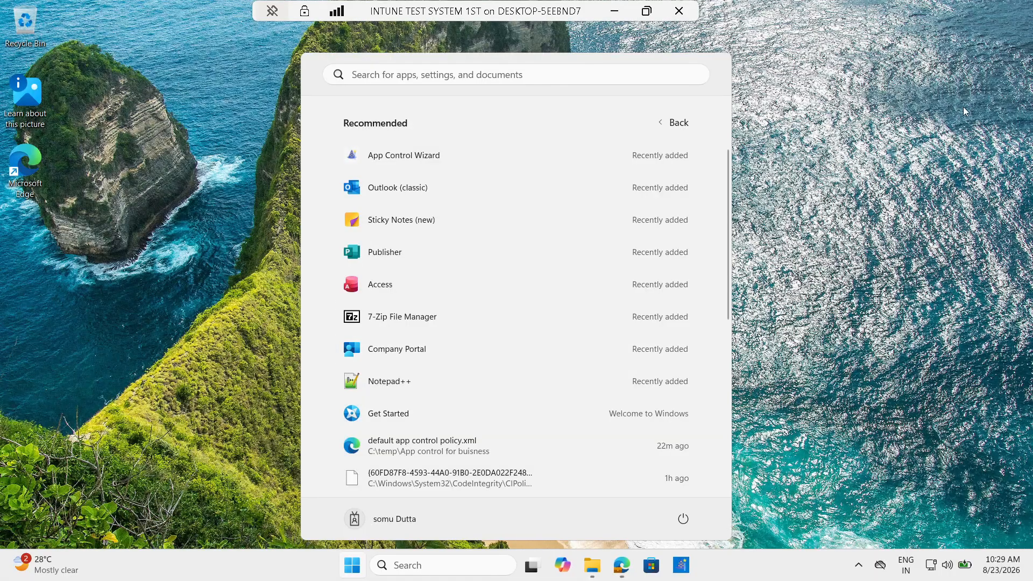
{"action": "left_click", "coordinate": [862, 163]}
Refresh the desktop several times, then launch the App Control Policy Wizard from the taskbar
{"action": "right_click", "coordinate": [542, 190]}
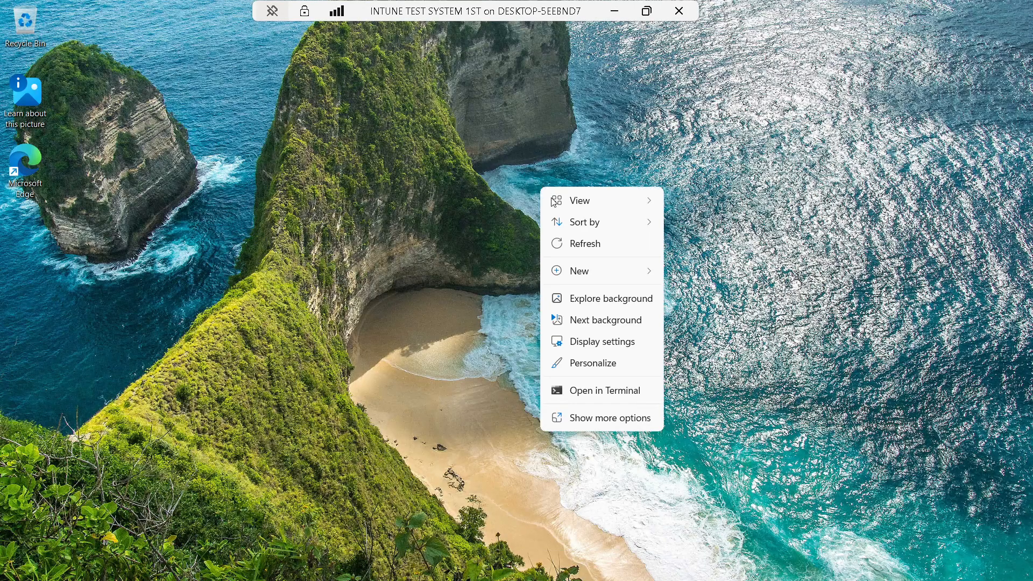
{"action": "left_click", "coordinate": [570, 243]}
{"action": "right_click", "coordinate": [432, 141]}
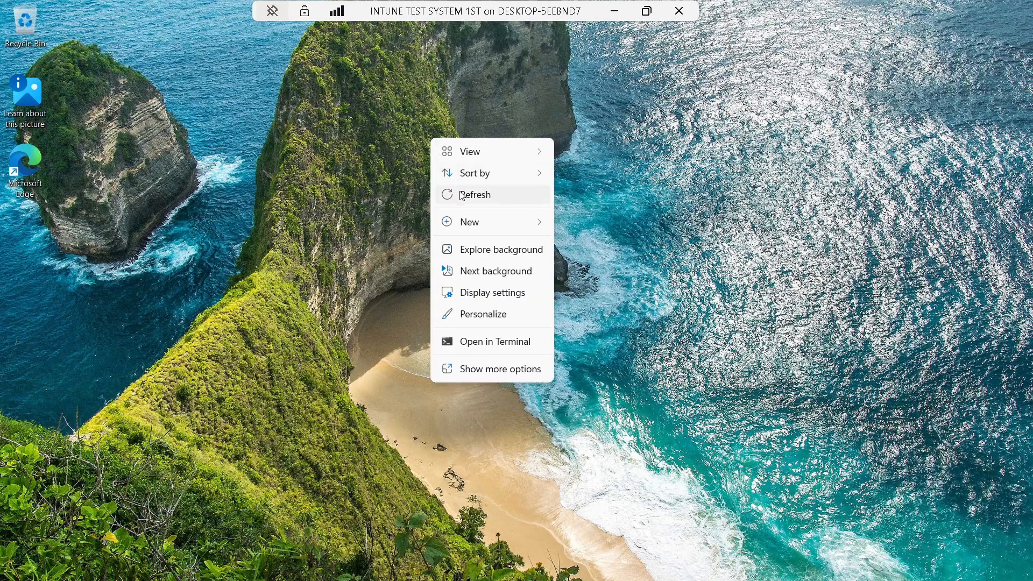
{"action": "left_click", "coordinate": [464, 196]}
{"action": "mouse_move", "coordinate": [712, 573]}
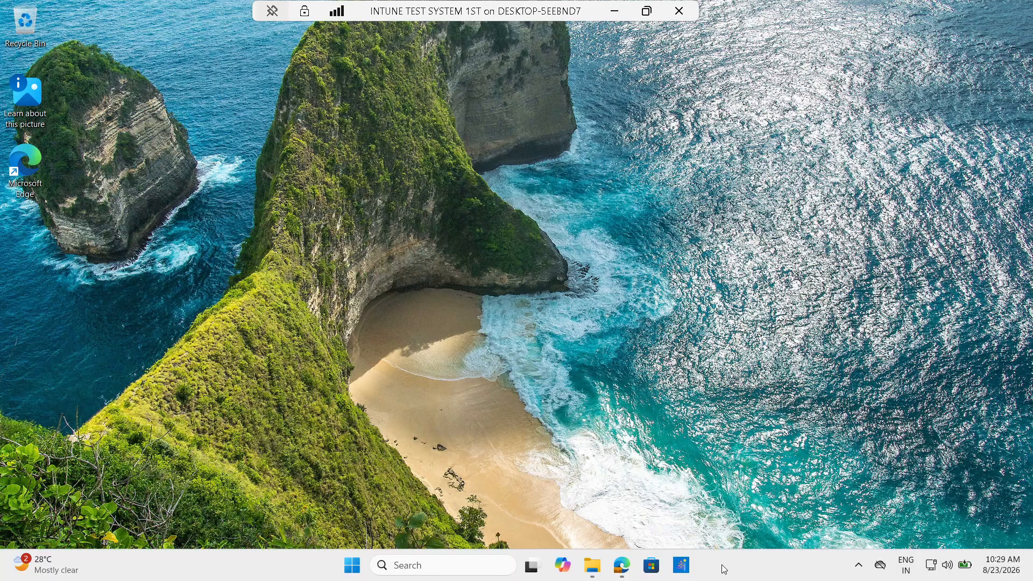
{"action": "right_click", "coordinate": [559, 230]}
{"action": "left_click", "coordinate": [597, 285]}
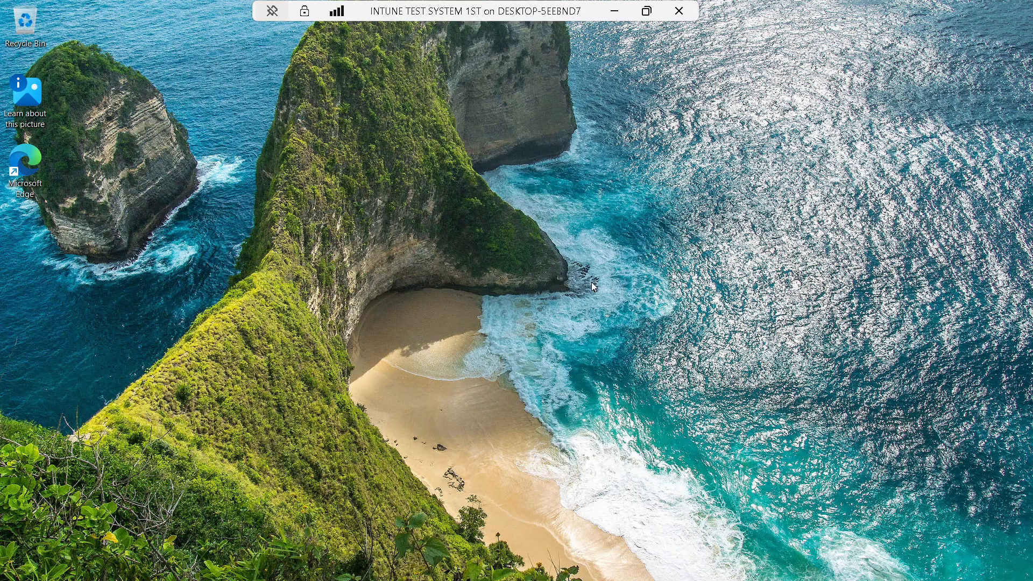
{"action": "right_click", "coordinate": [501, 203]}
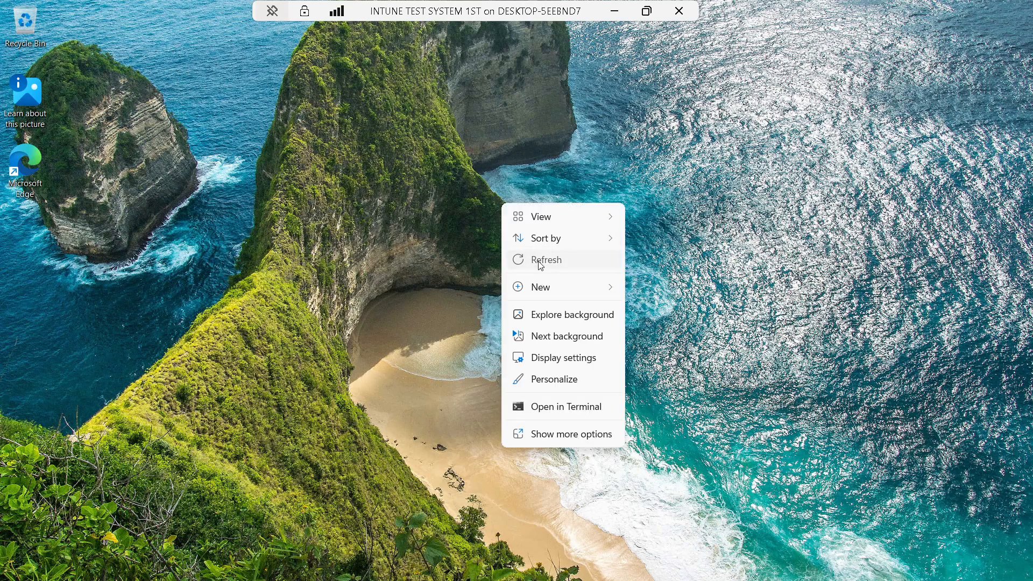
{"action": "left_click", "coordinate": [541, 263]}
{"action": "right_click", "coordinate": [499, 197]}
{"action": "left_click", "coordinate": [535, 256]}
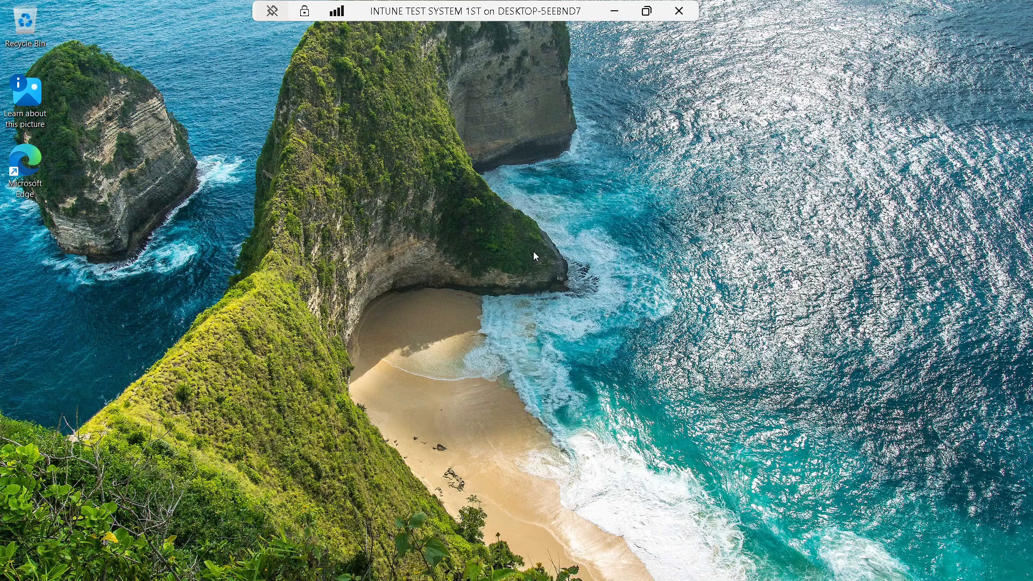
{"action": "mouse_move", "coordinate": [699, 570]}
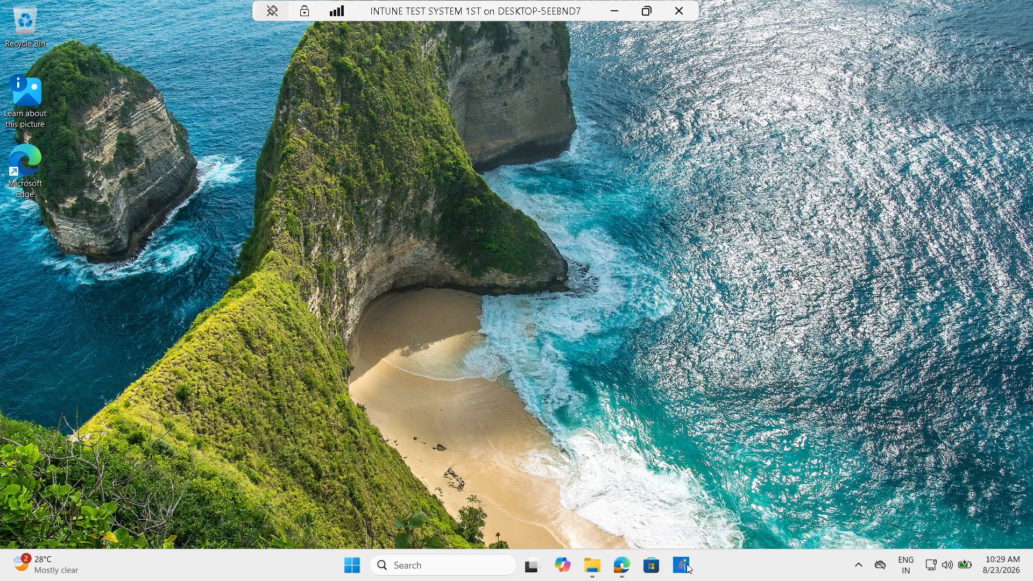
{"action": "left_click", "coordinate": [689, 566]}
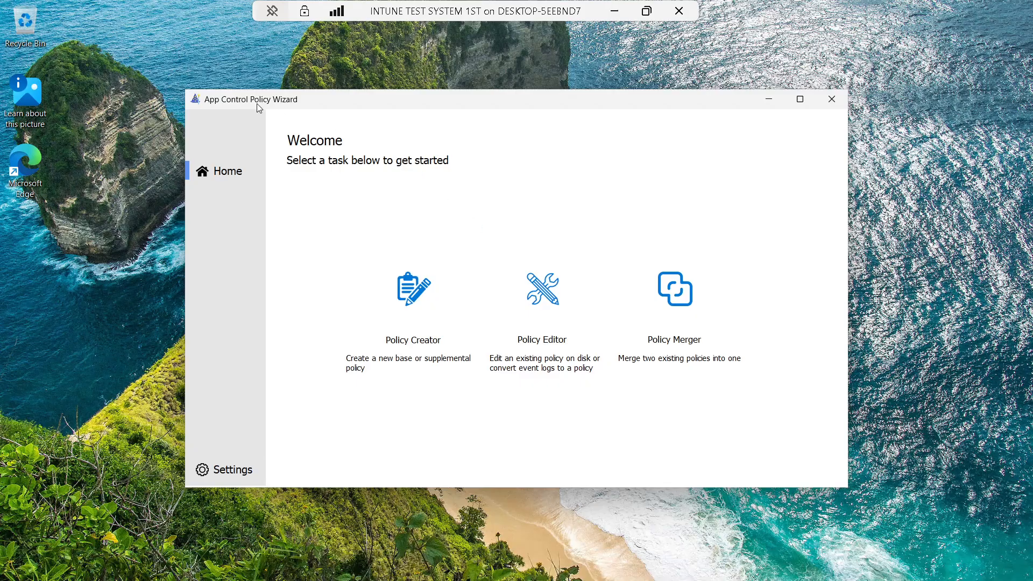
Load default app control policy.xml into the Policy Editor and bring up the save-location dialog
{"action": "left_click", "coordinate": [543, 316]}
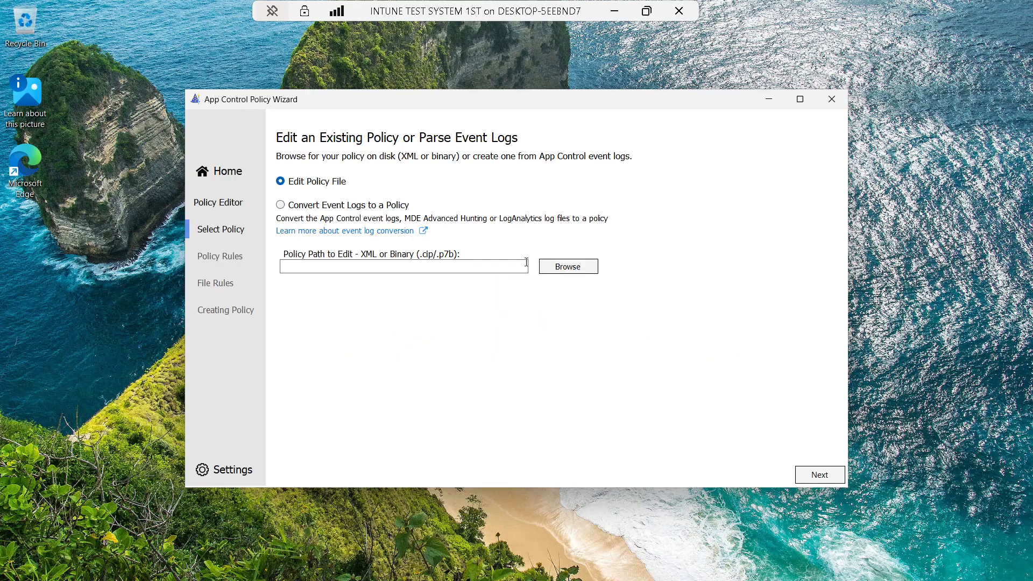
{"action": "left_click", "coordinate": [573, 272]}
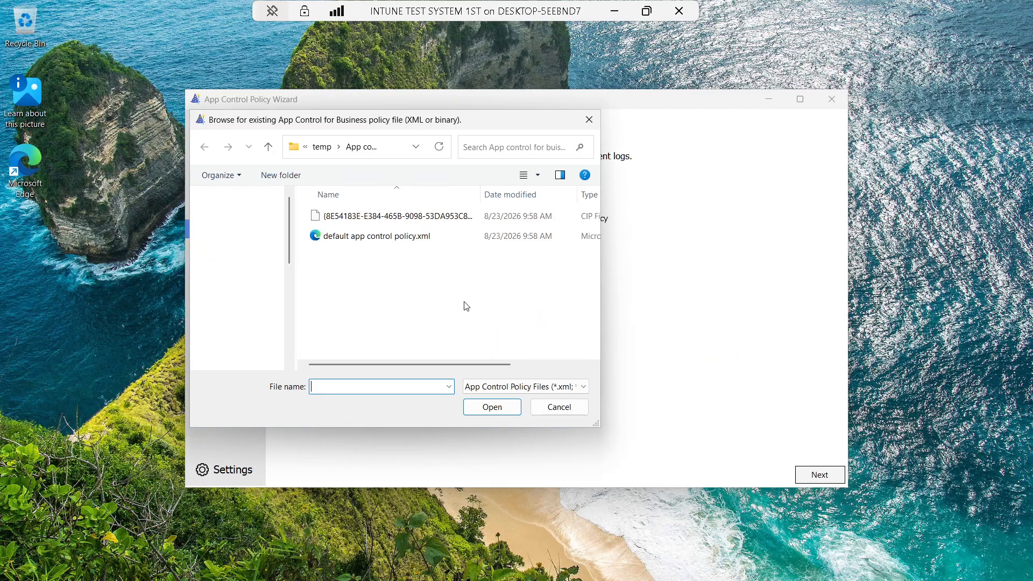
{"action": "left_click", "coordinate": [375, 238]}
{"action": "left_click", "coordinate": [496, 411]}
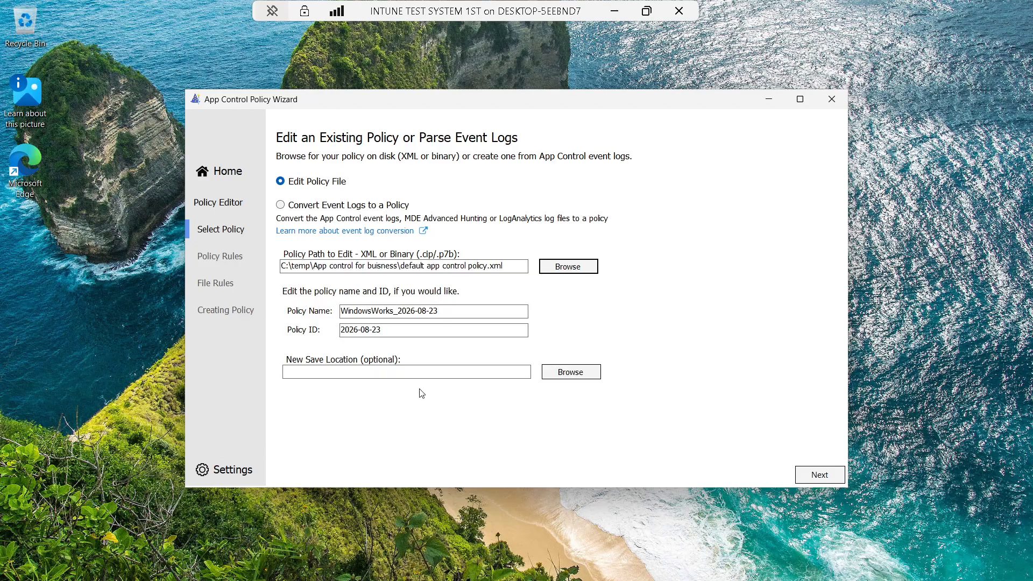
{"action": "left_click", "coordinate": [579, 376]}
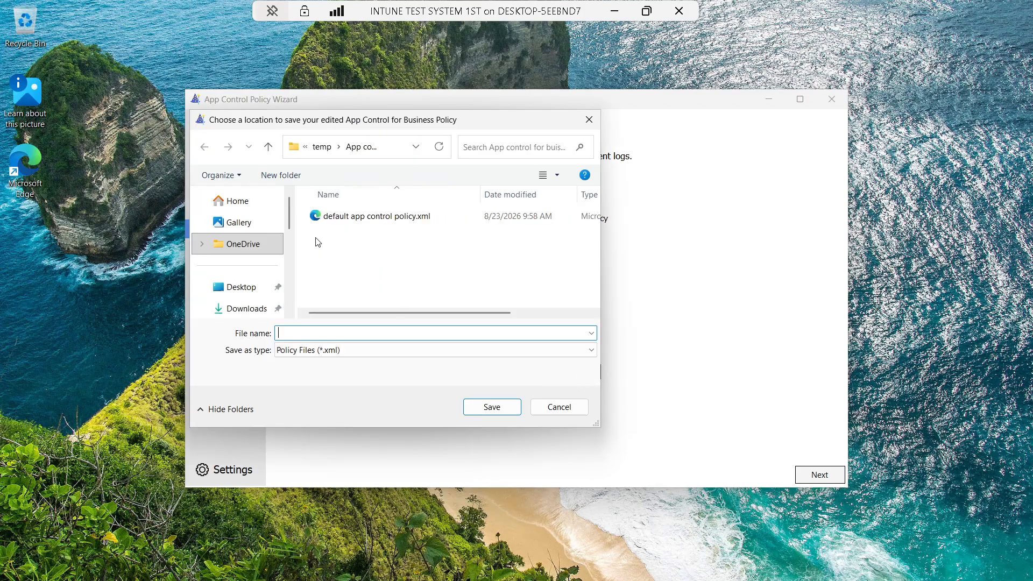
Create the folder 'allow 7zip application' and save the policy inside it as 'Allow 7zip application.xml'
{"action": "left_click", "coordinate": [280, 177]}
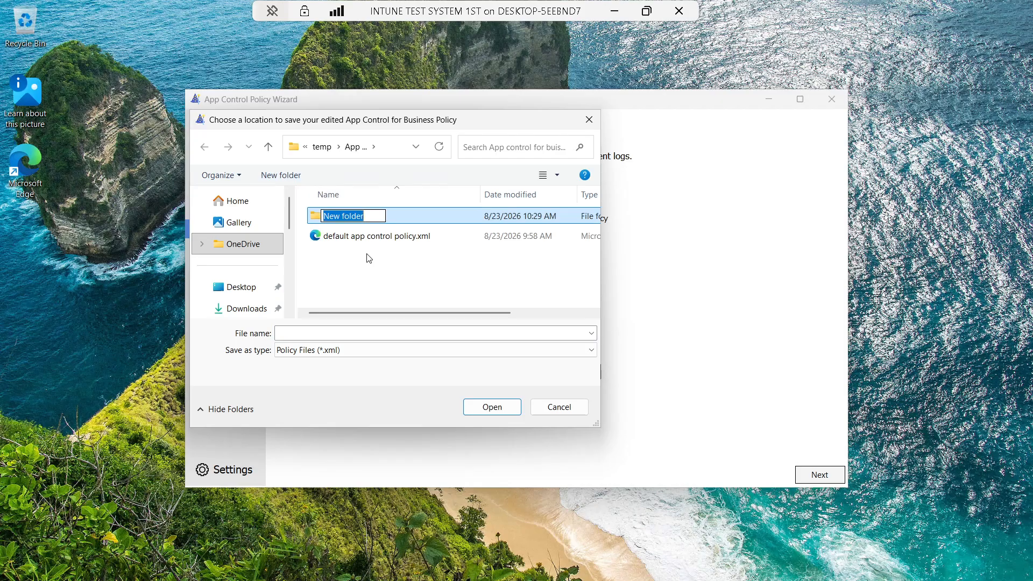
{"action": "type", "text": "allow "}
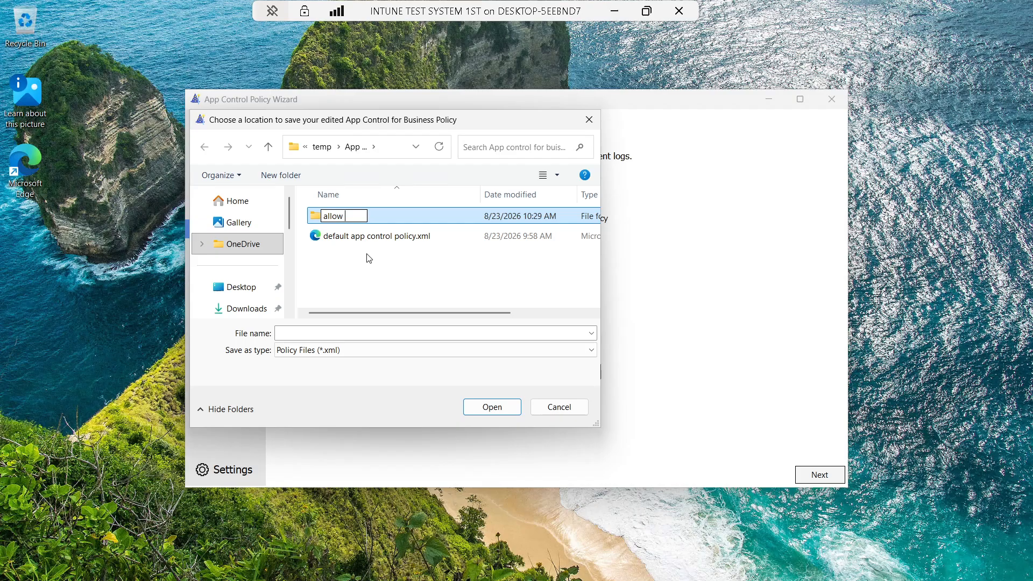
{"action": "type", "text": "7zip applica"}
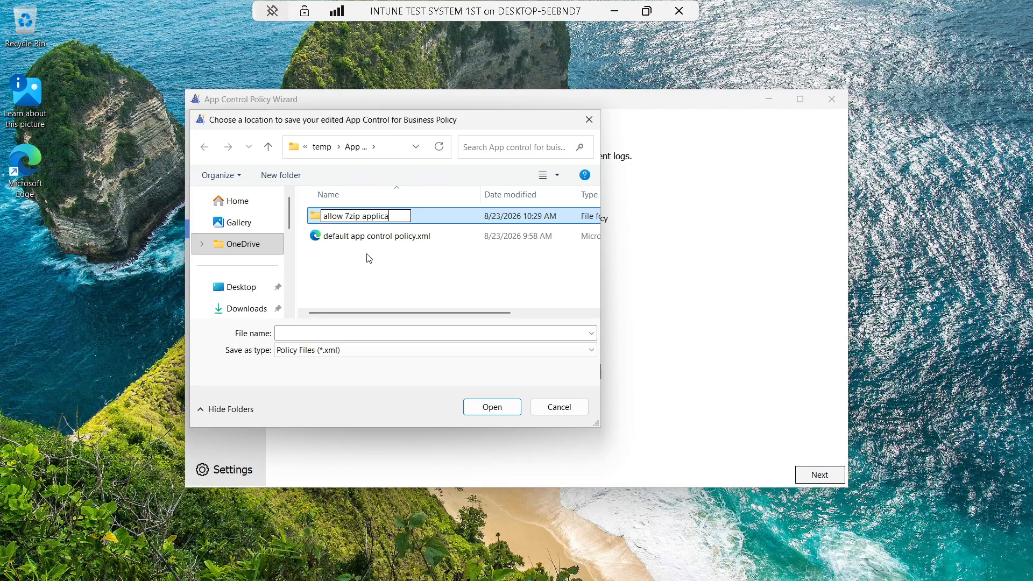
{"action": "type", "text": "tion"}
{"action": "left_click", "coordinate": [435, 220]}
{"action": "double_click", "coordinate": [436, 218]}
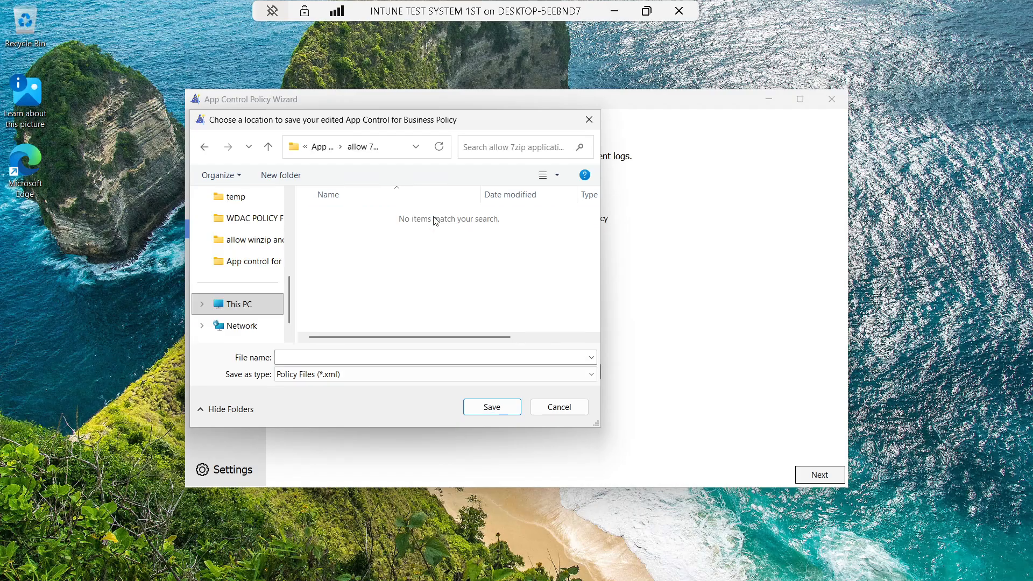
{"action": "left_click", "coordinate": [400, 358]}
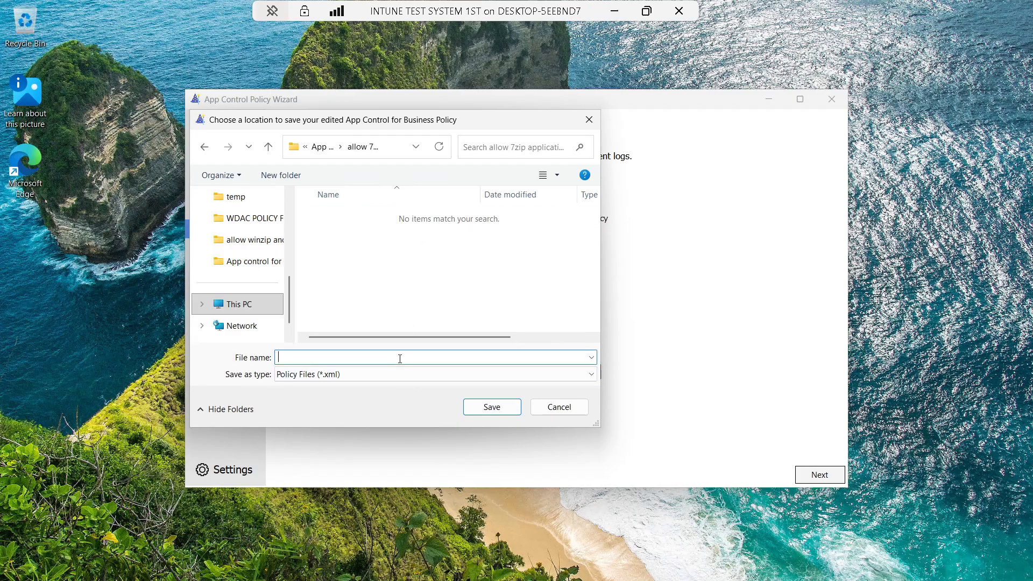
{"action": "type", "text": "Allow 7zip application"}
{"action": "left_click", "coordinate": [464, 407]}
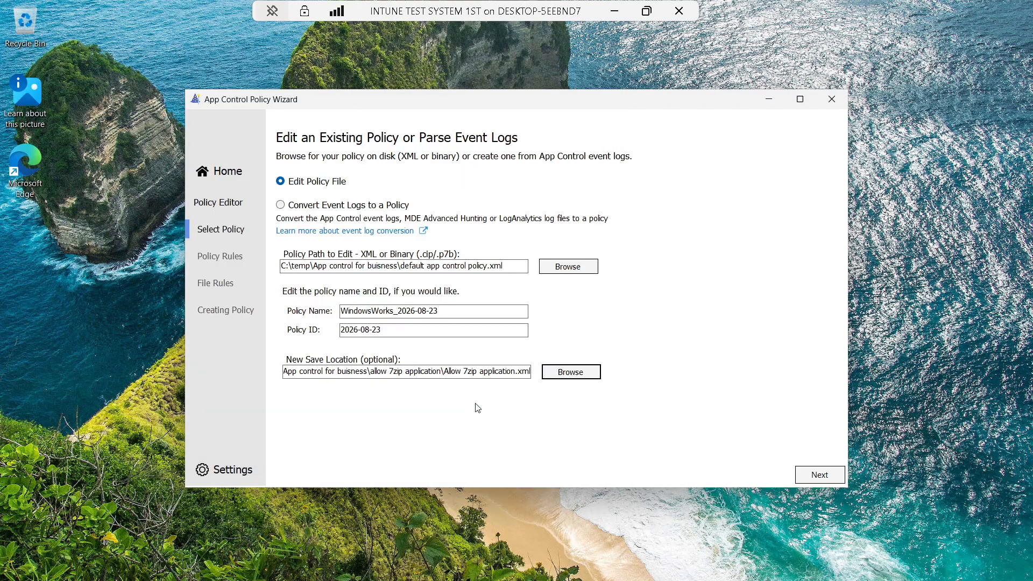
Review the Policy Rules page with Advanced Options expanded and the window maximized, then go to File Rules
{"action": "left_click", "coordinate": [817, 474]}
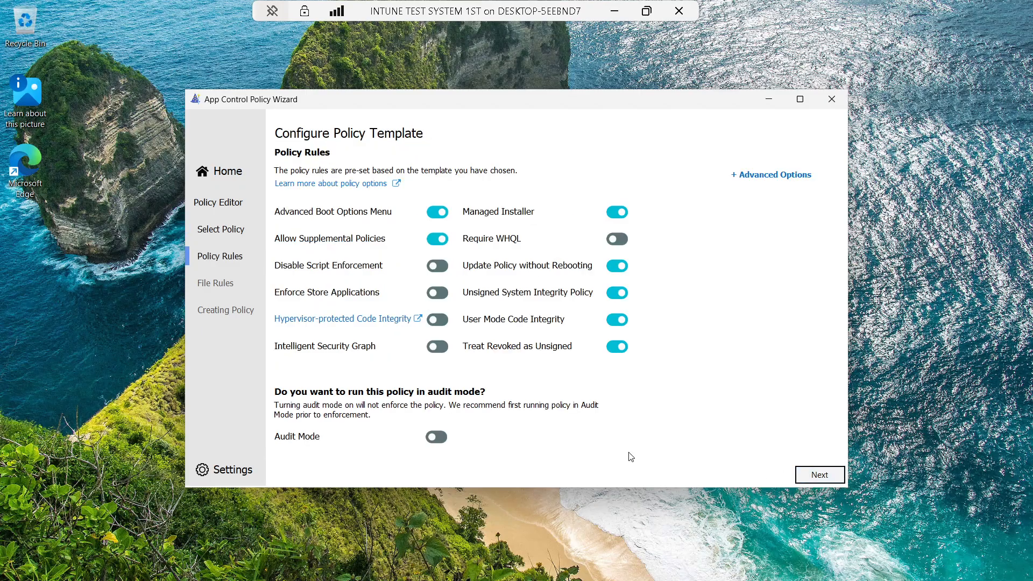
{"action": "left_click", "coordinate": [758, 174]}
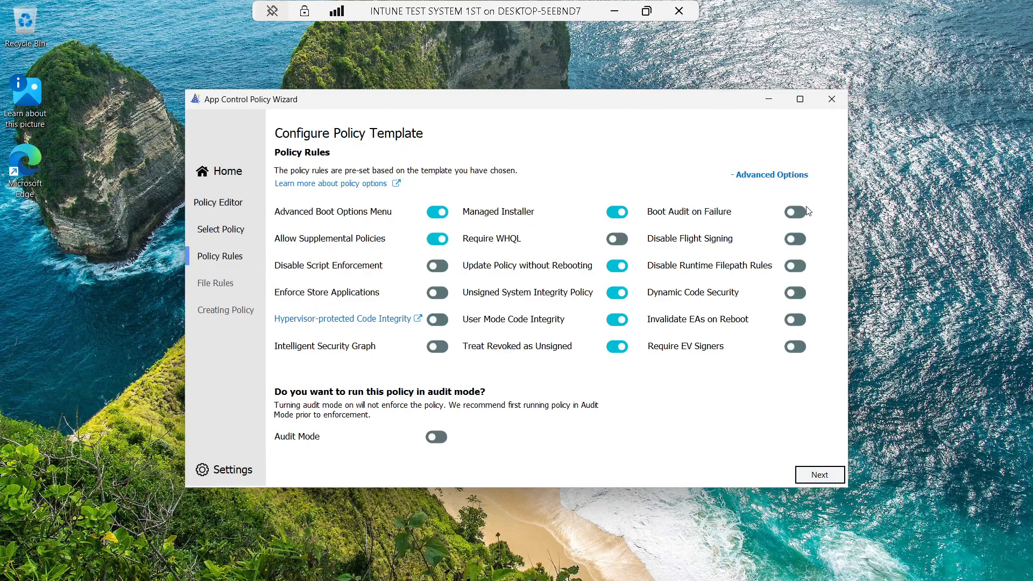
{"action": "left_click", "coordinate": [800, 97]}
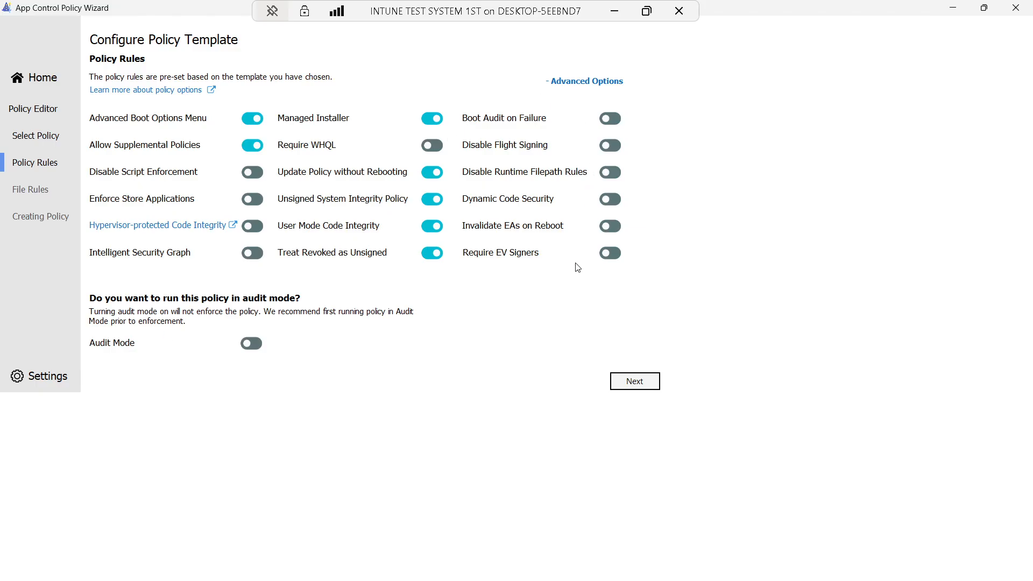
{"action": "left_click", "coordinate": [575, 86]}
{"action": "left_click", "coordinate": [575, 86]}
{"action": "left_click", "coordinate": [641, 390]}
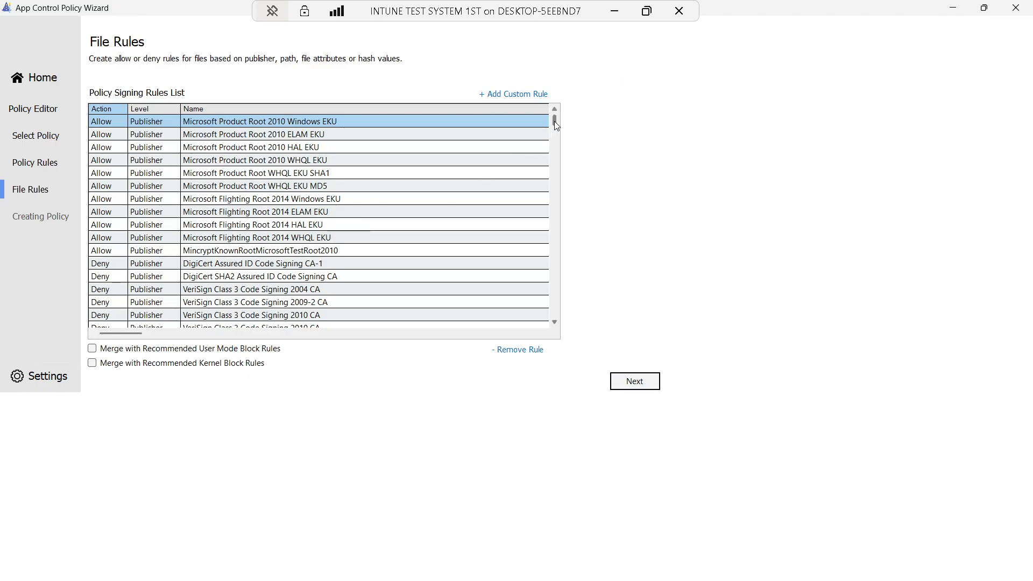
Scroll the Policy Signing Rules list and start a new custom rule
{"action": "mouse_move", "coordinate": [554, 121]}
{"action": "left_mouse_down"}
{"action": "mouse_move", "coordinate": [550, 319]}
{"action": "mouse_move", "coordinate": [555, 114]}
{"action": "left_mouse_up"}
{"action": "left_click", "coordinate": [522, 96]}
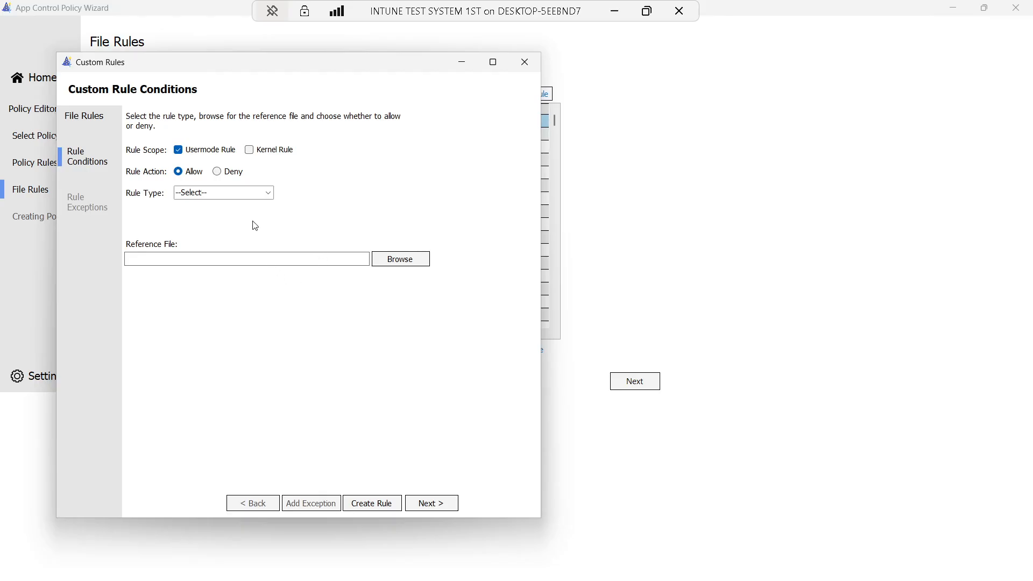
Set a kernel-mode Path rule and browse into C:\Program Files\7-Zip, then cancel the file browser
{"action": "left_click", "coordinate": [249, 150]}
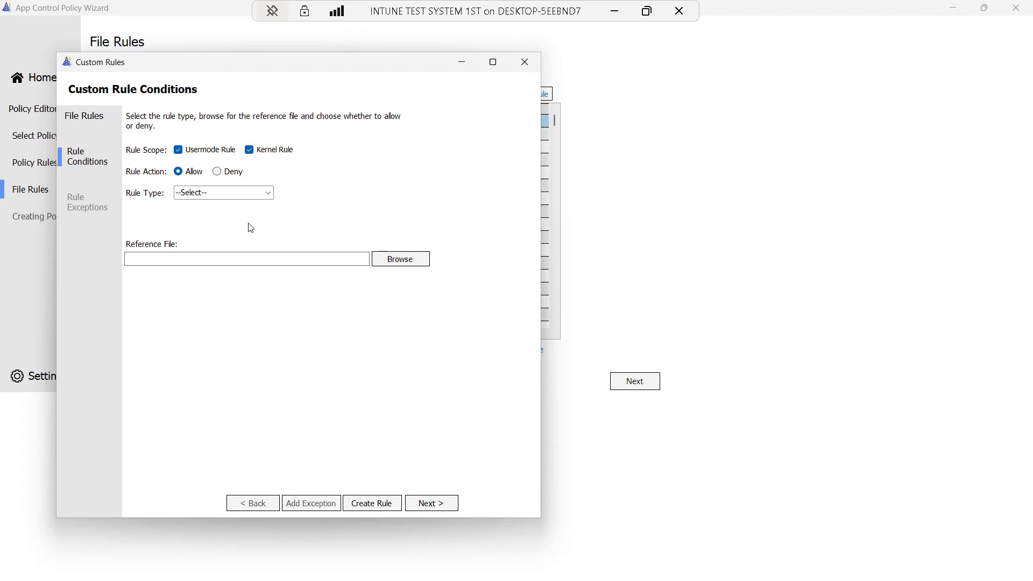
{"action": "left_click", "coordinate": [268, 193]}
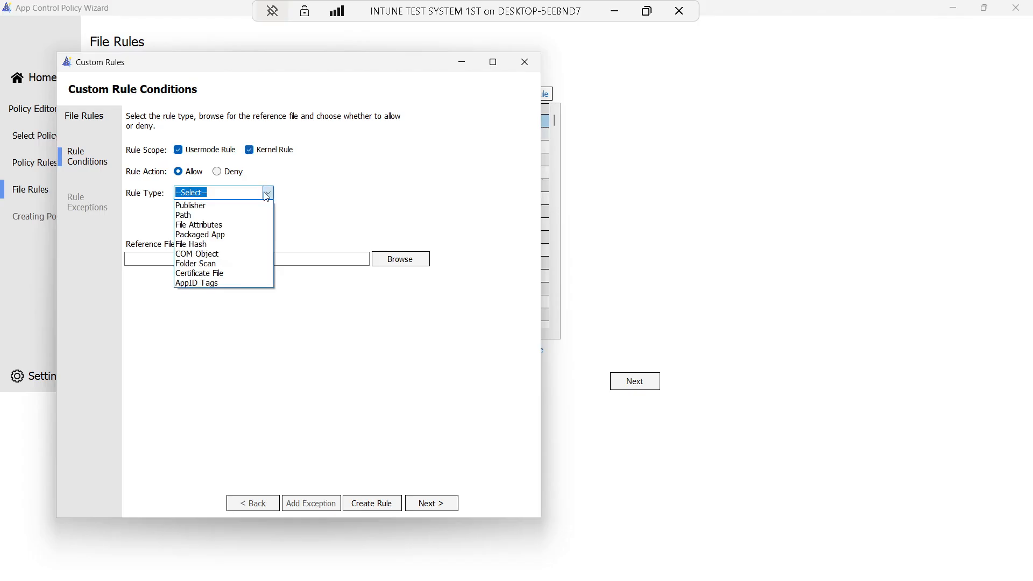
{"action": "left_click", "coordinate": [207, 212]}
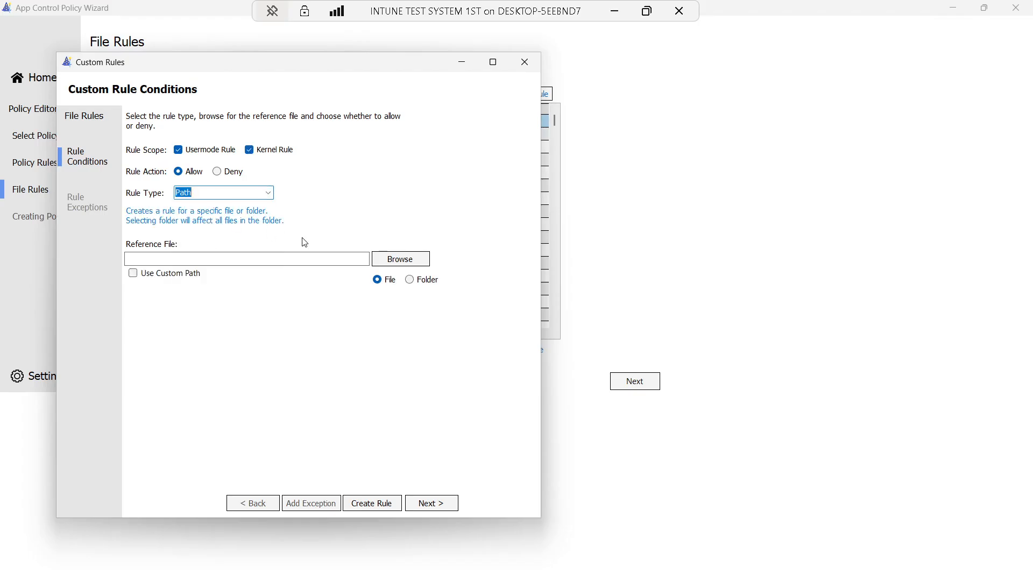
{"action": "left_click", "coordinate": [394, 259]}
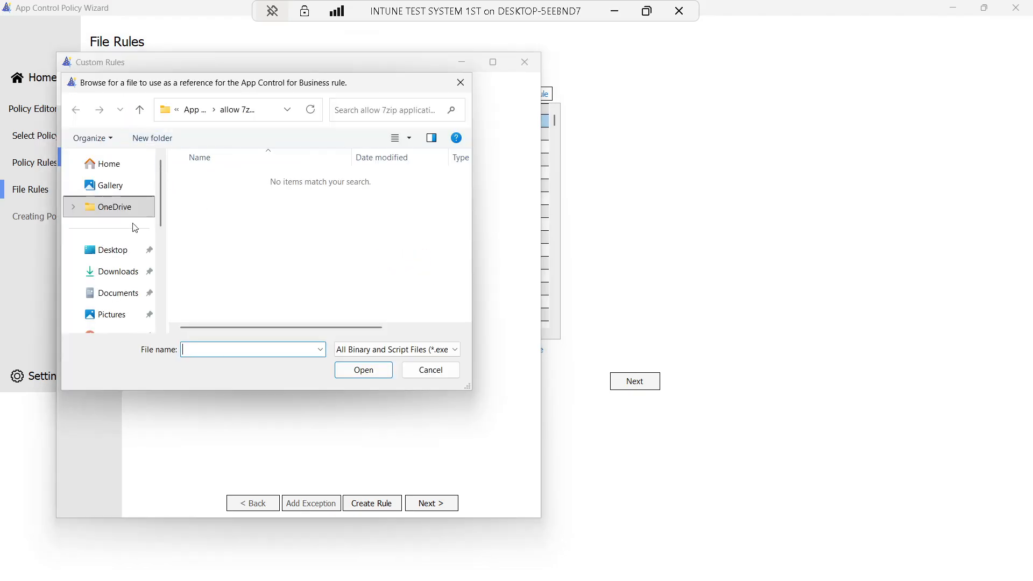
{"action": "scroll", "coordinate": [128, 258], "scroll_direction": "down", "scroll_amount": 5}
{"action": "left_click", "coordinate": [130, 274]}
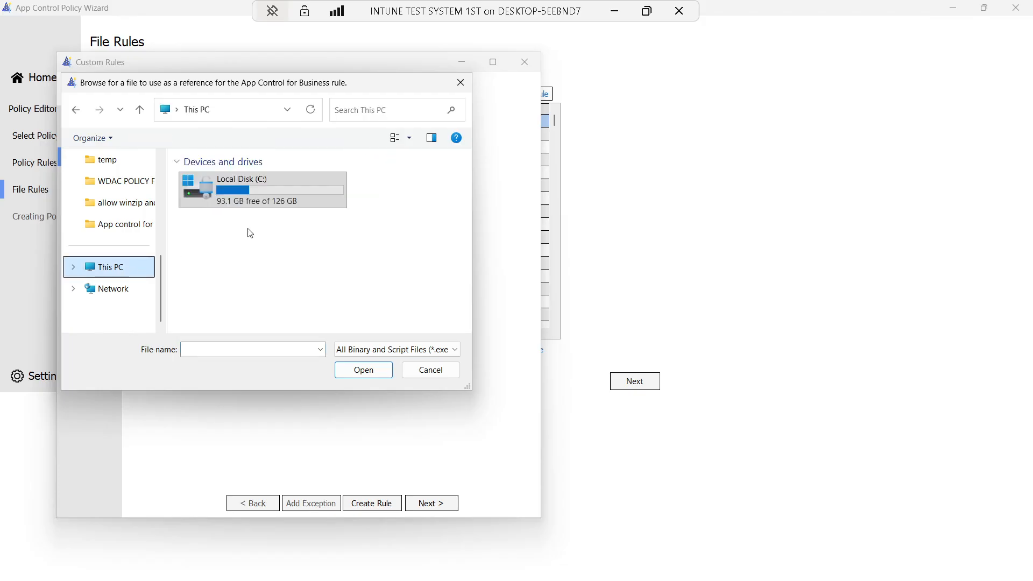
{"action": "double_click", "coordinate": [268, 207]}
{"action": "scroll", "coordinate": [250, 258], "scroll_direction": "up", "scroll_amount": 1}
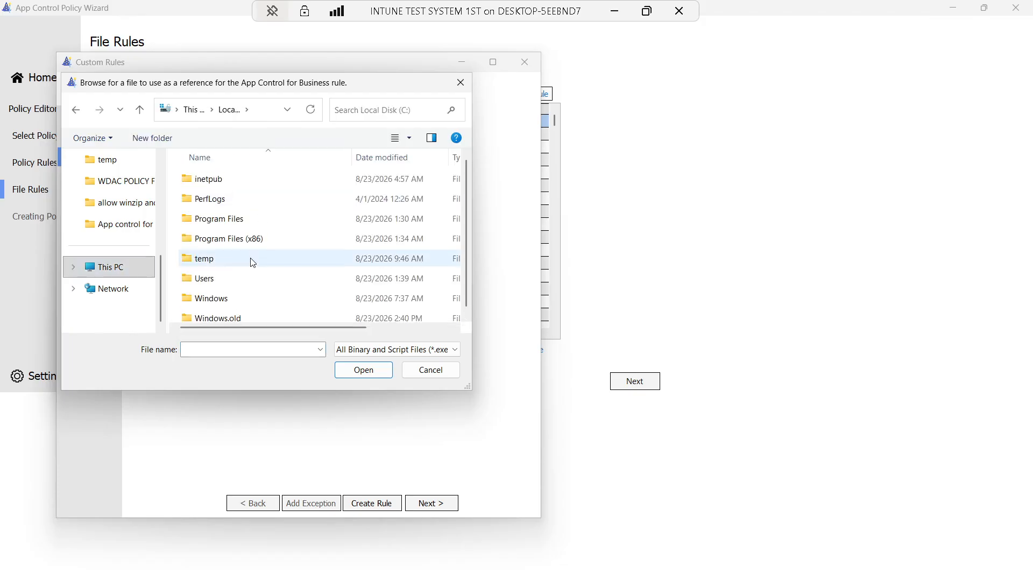
{"action": "double_click", "coordinate": [231, 220]}
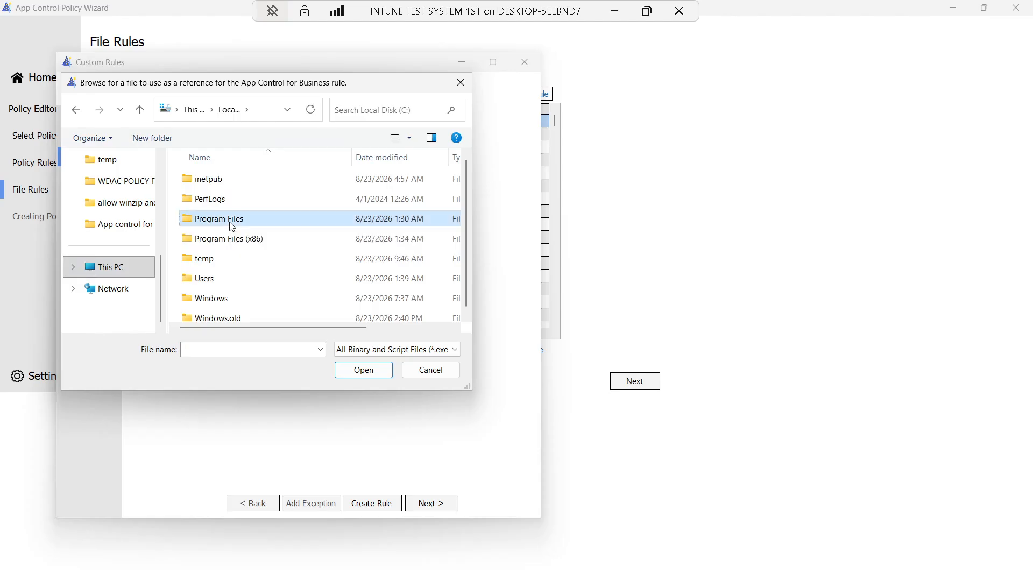
{"action": "left_click", "coordinate": [219, 184]}
{"action": "double_click", "coordinate": [220, 189]}
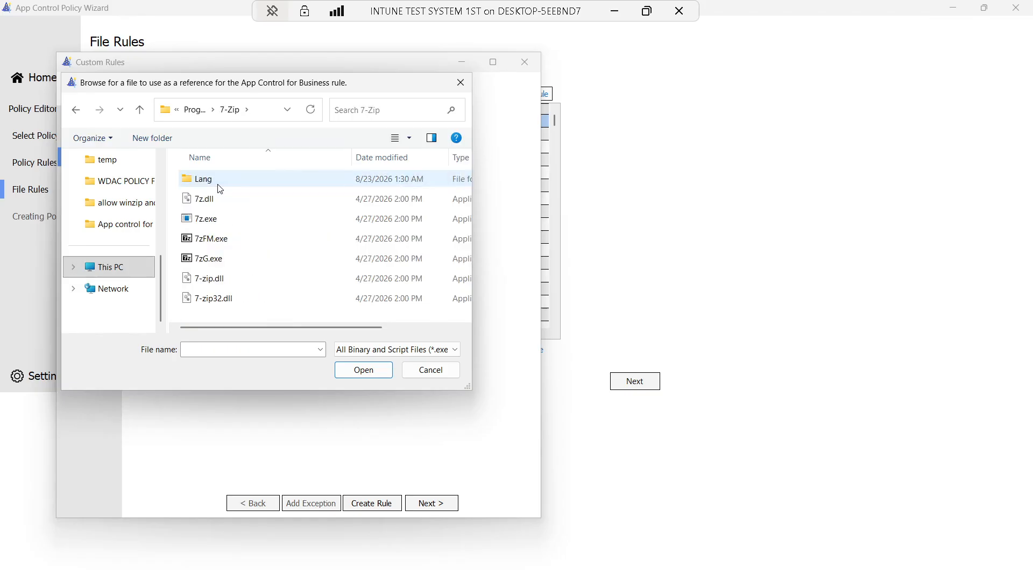
{"action": "left_click", "coordinate": [356, 374]}
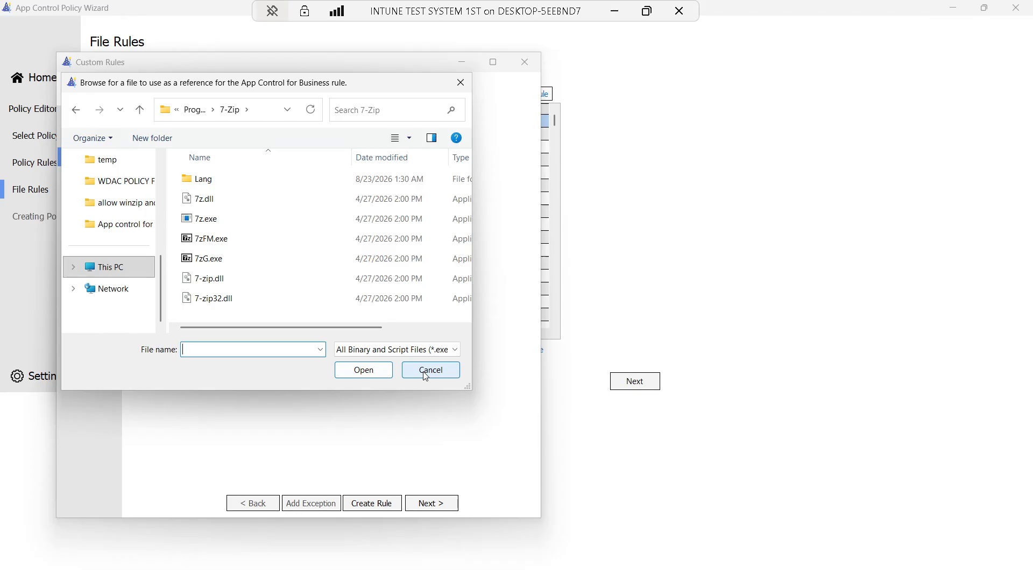
{"action": "left_click", "coordinate": [426, 371]}
Target the allow 7zip application folder with a custom path, create the rule, then switch to File Attributes
{"action": "left_click", "coordinate": [408, 279]}
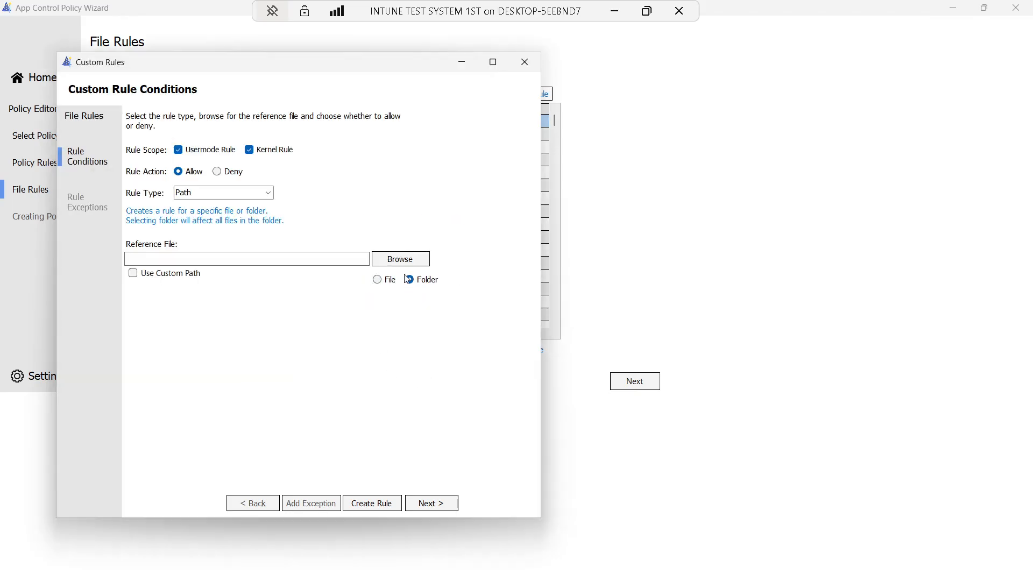
{"action": "left_click", "coordinate": [400, 258]}
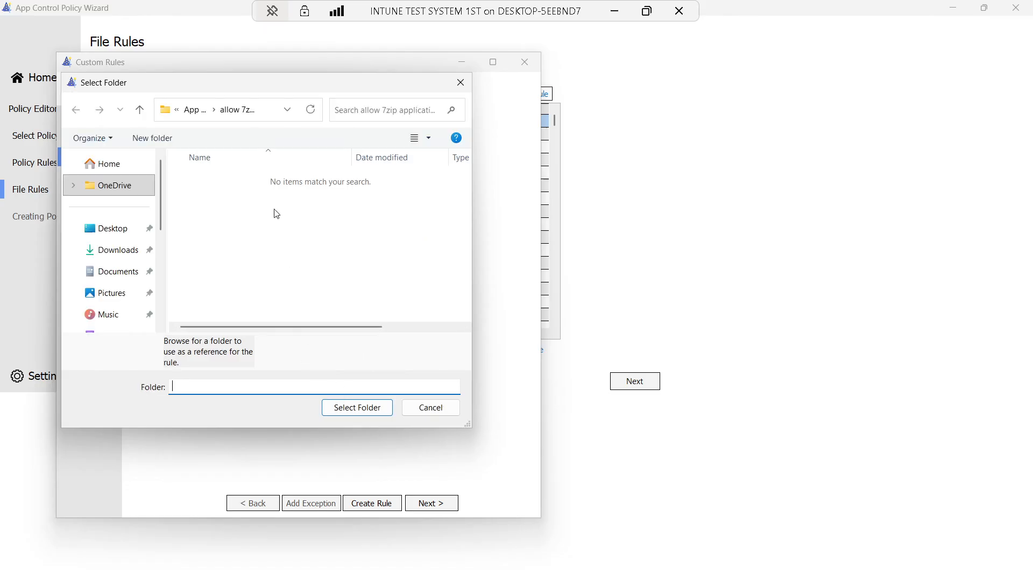
{"action": "left_click", "coordinate": [354, 409]}
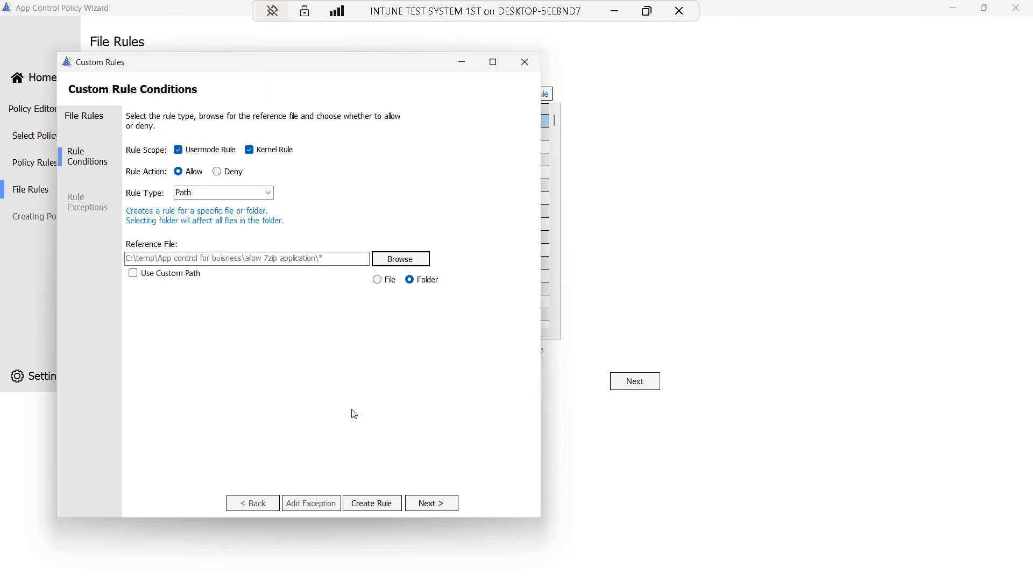
{"action": "left_click", "coordinate": [132, 273]}
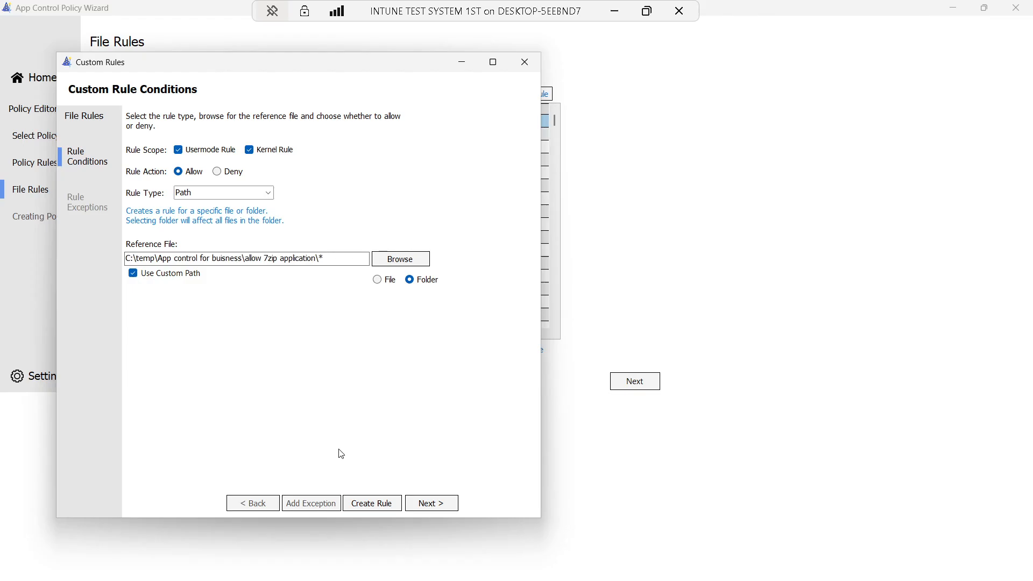
{"action": "left_click", "coordinate": [366, 506]}
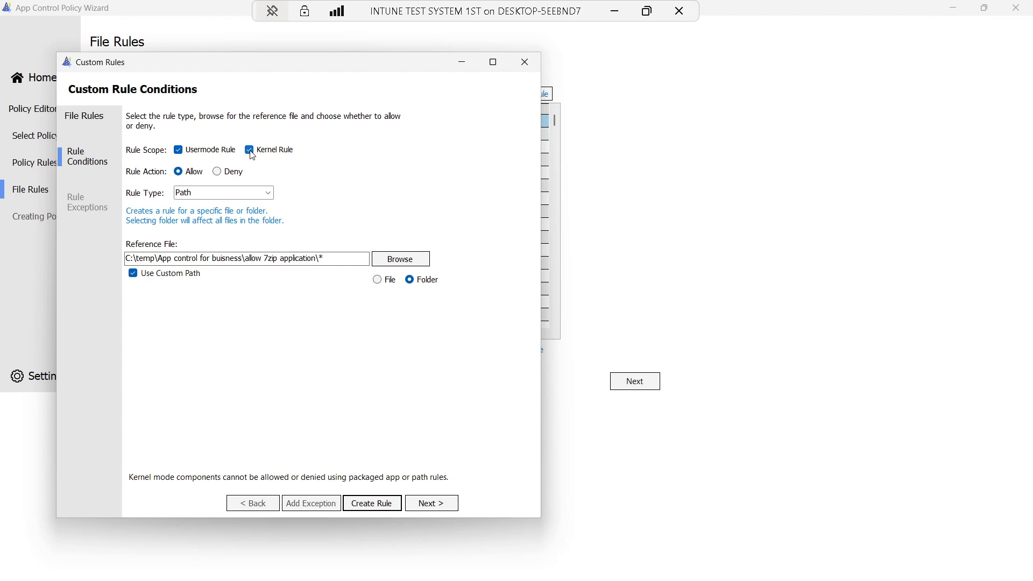
{"action": "left_click", "coordinate": [269, 196]}
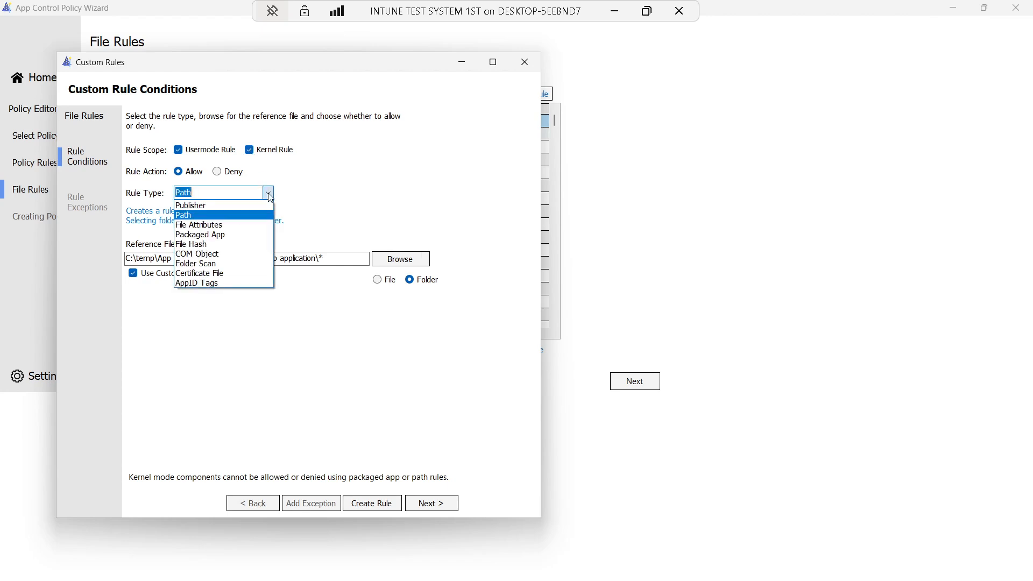
{"action": "left_click", "coordinate": [218, 225]}
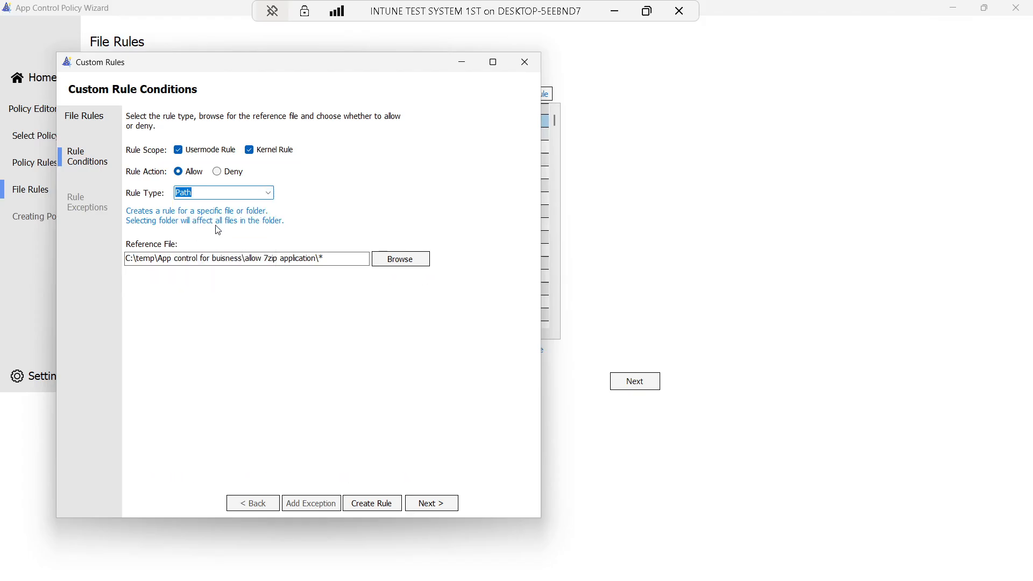
Dismiss the unhandled error and abandon-rule prompt, then relaunch the App Control Policy Wizard
{"action": "left_click", "coordinate": [603, 336]}
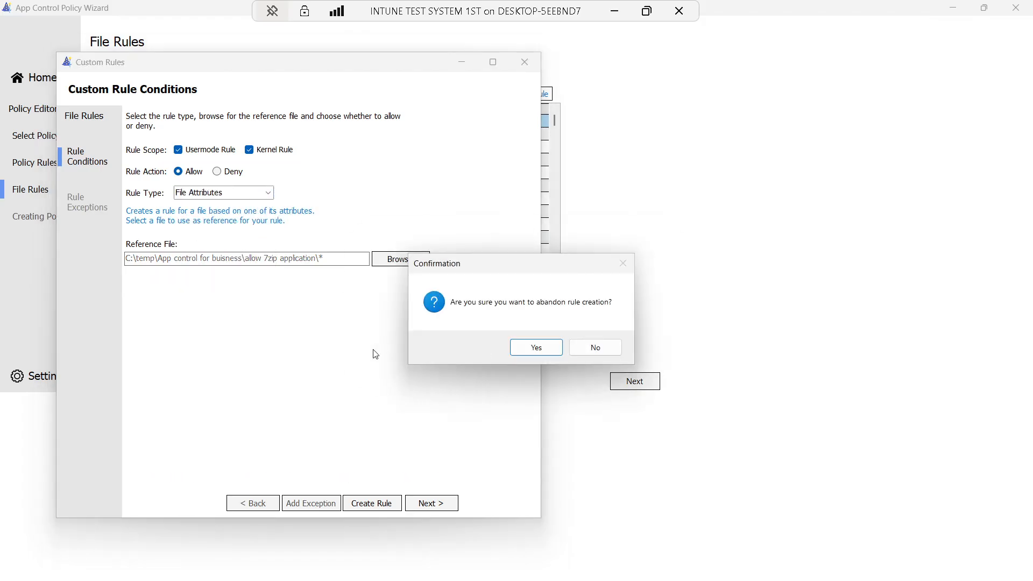
{"action": "left_click", "coordinate": [596, 347]}
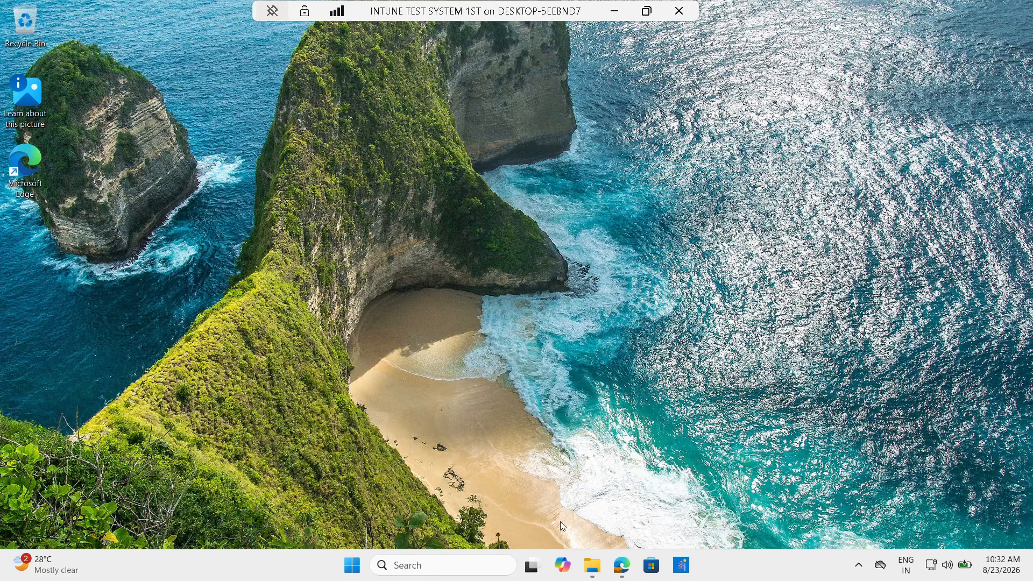
{"action": "left_click", "coordinate": [681, 565]}
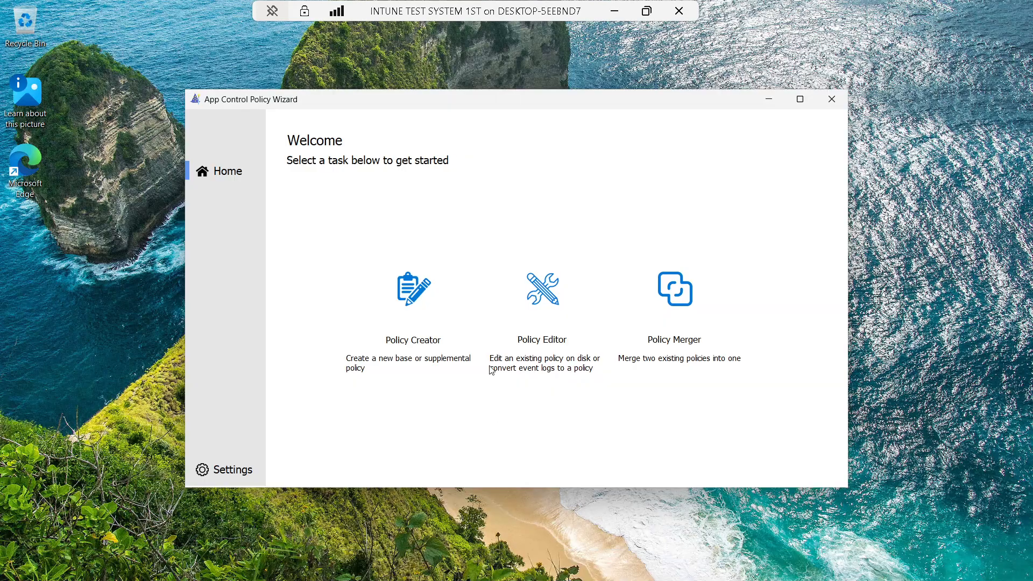
Open default app control policy.xml in the Policy Editor and bring up the new save-location dialog
{"action": "left_click", "coordinate": [532, 334]}
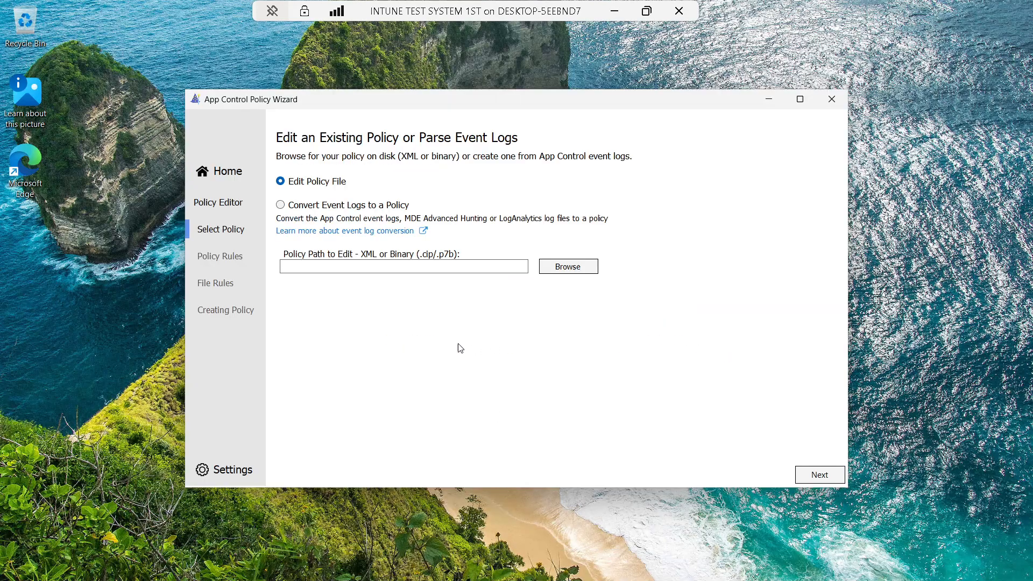
{"action": "left_click", "coordinate": [594, 269]}
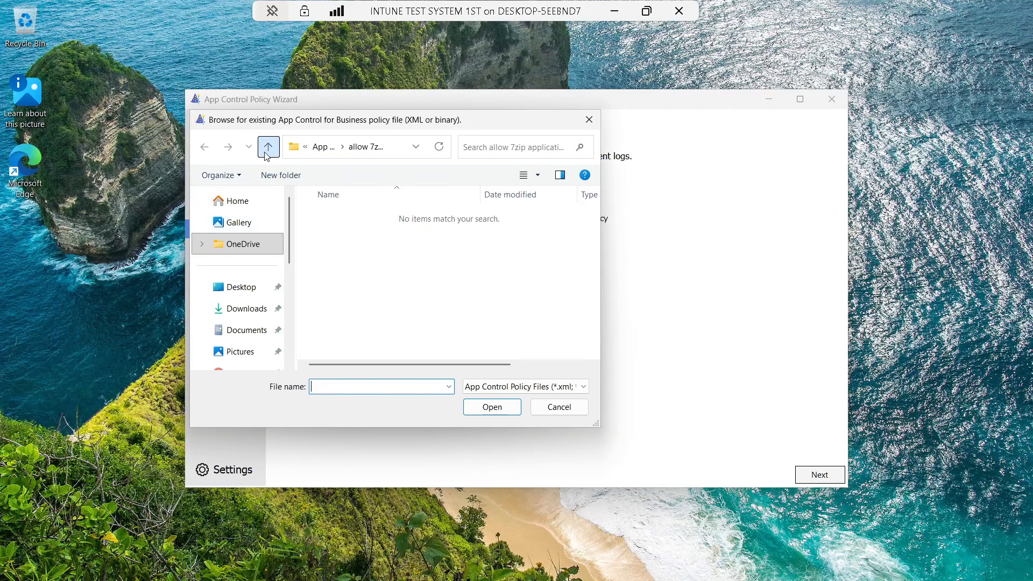
{"action": "left_click", "coordinate": [267, 148]}
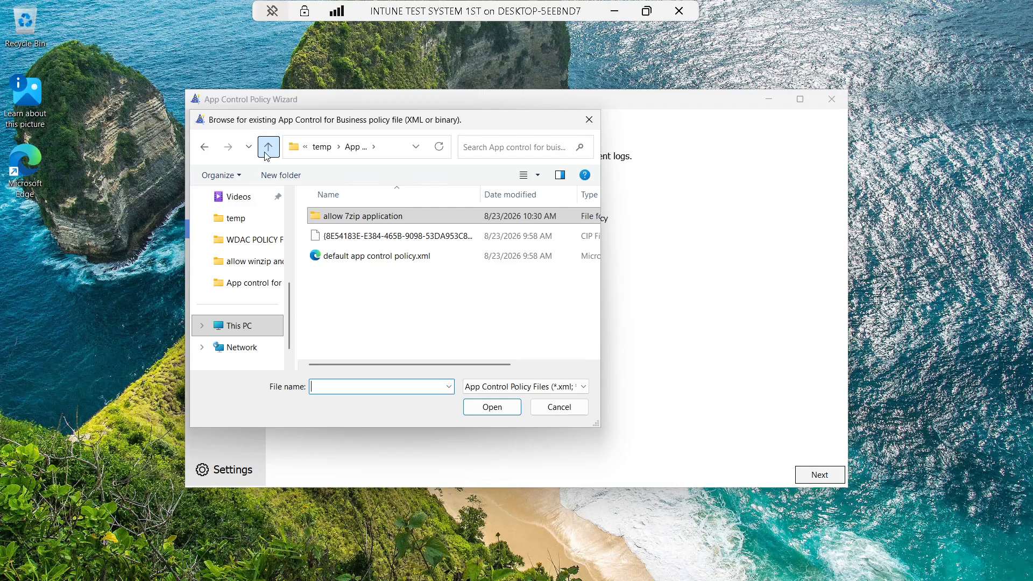
{"action": "left_click", "coordinate": [382, 256]}
{"action": "left_click", "coordinate": [493, 412]}
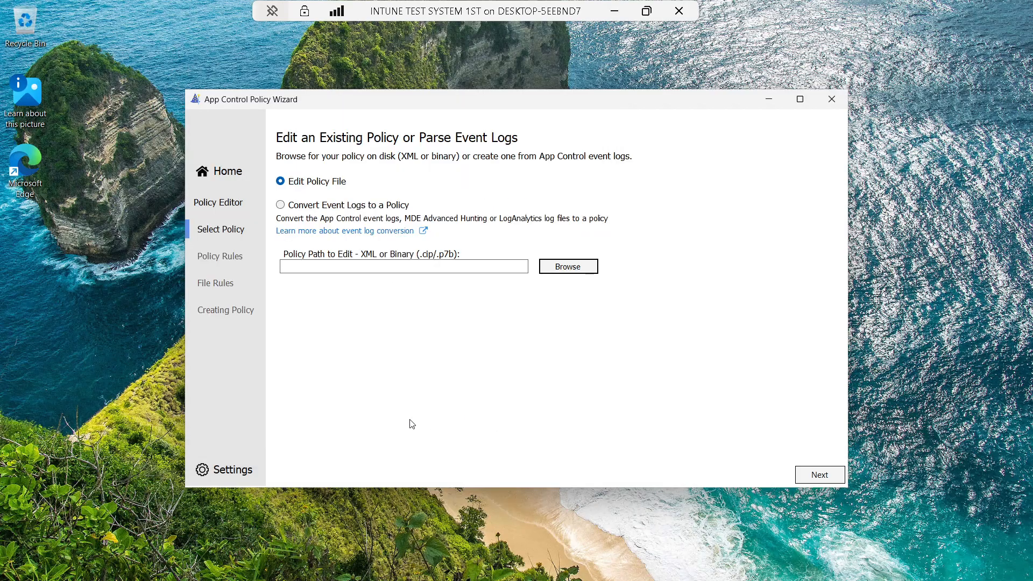
{"action": "left_click", "coordinate": [571, 370]}
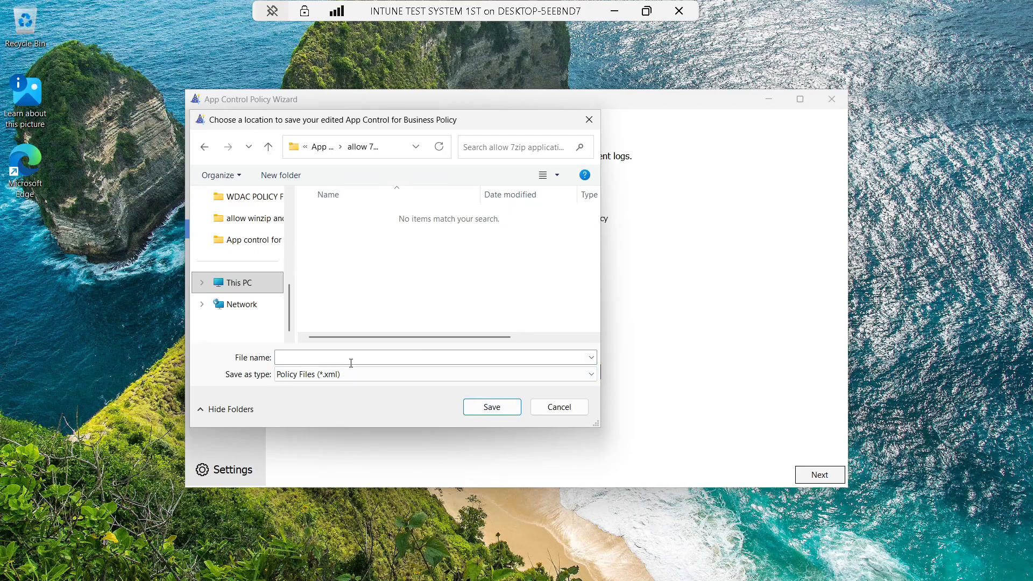
Save the edited policy as 'allow 7zip application.xml'
{"action": "left_click", "coordinate": [351, 362]}
{"action": "type", "text": "al"}
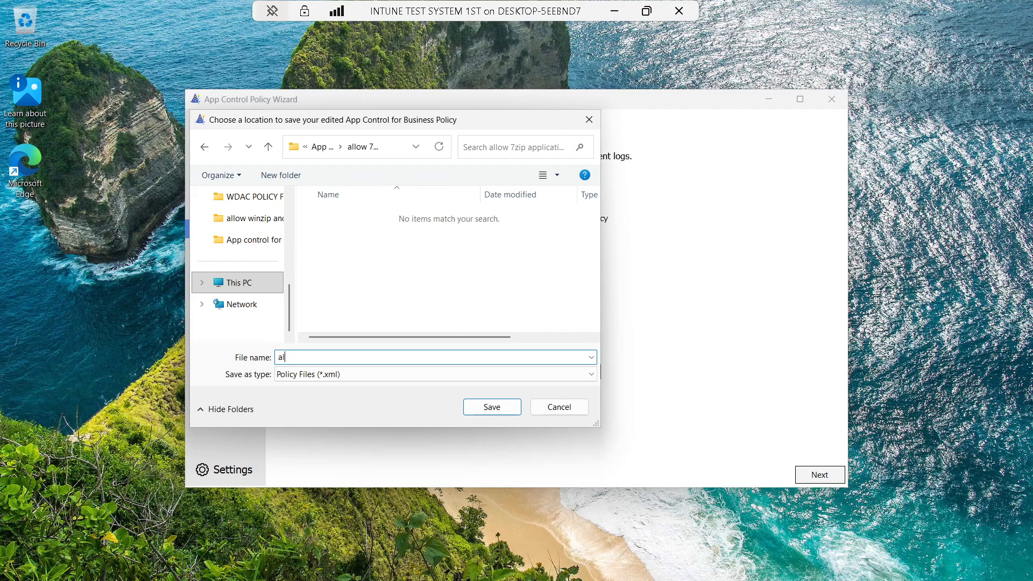
{"action": "type", "text": "low 7zip application"}
{"action": "left_click", "coordinate": [484, 404]}
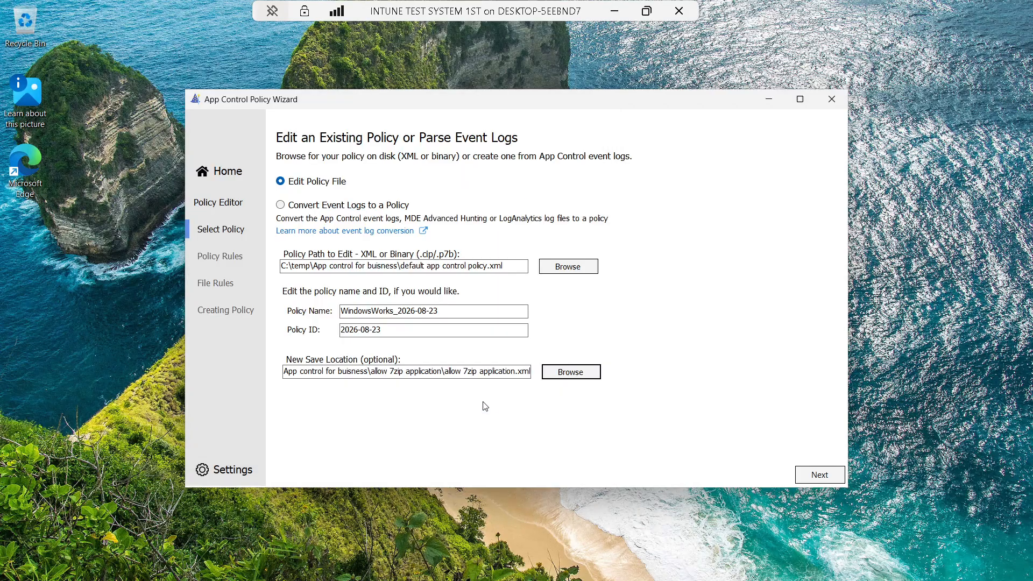
Advance to the File Rules page with the wizard maximized and start a new custom rule
{"action": "left_click", "coordinate": [812, 473]}
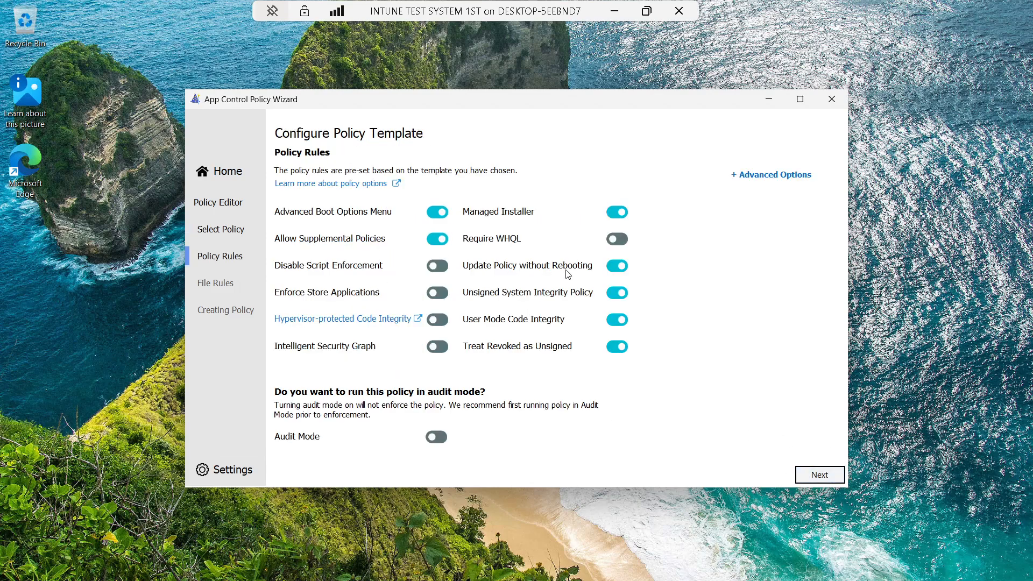
{"action": "left_click", "coordinate": [824, 479]}
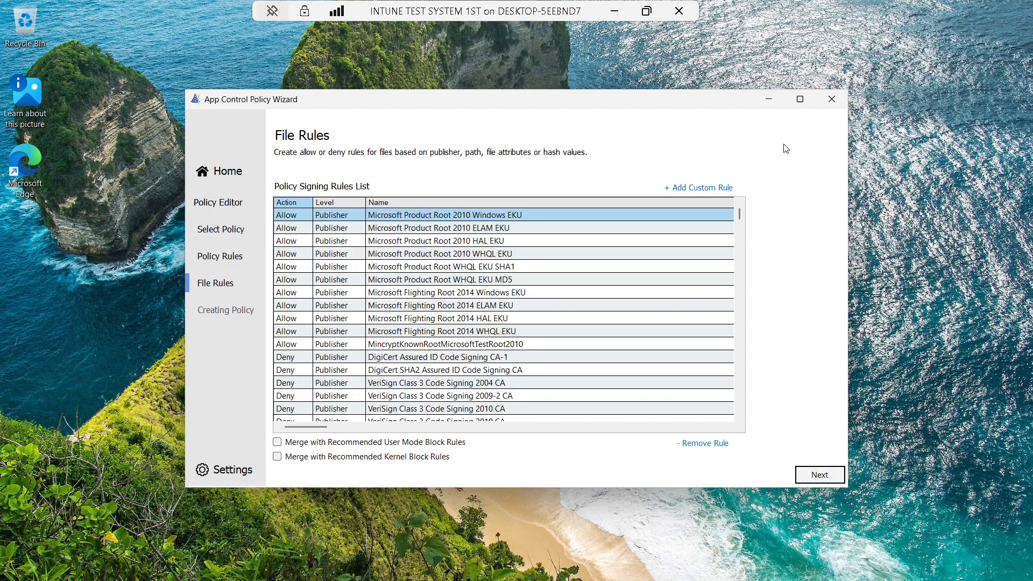
{"action": "left_click", "coordinate": [799, 100]}
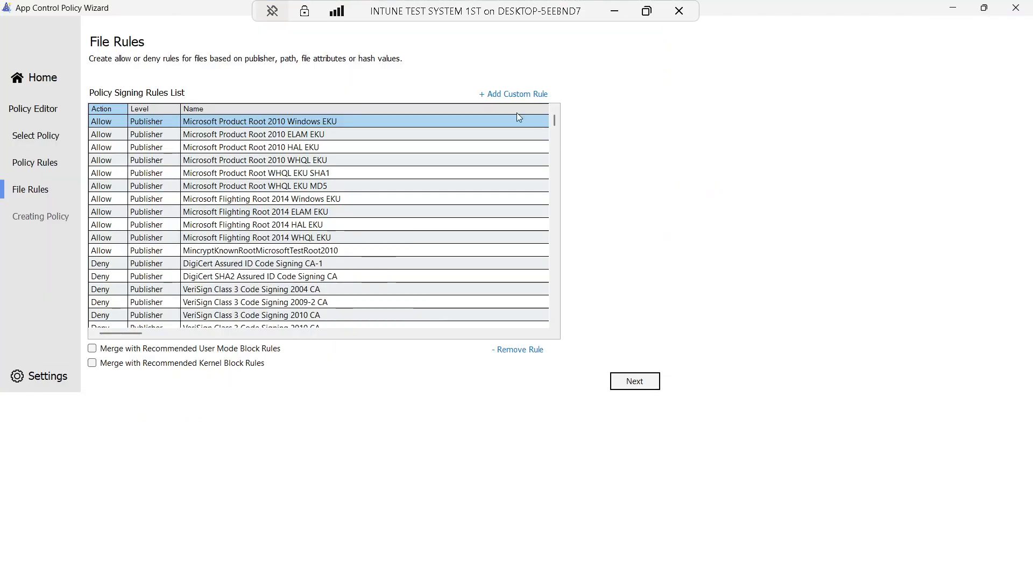
{"action": "left_click", "coordinate": [512, 95]}
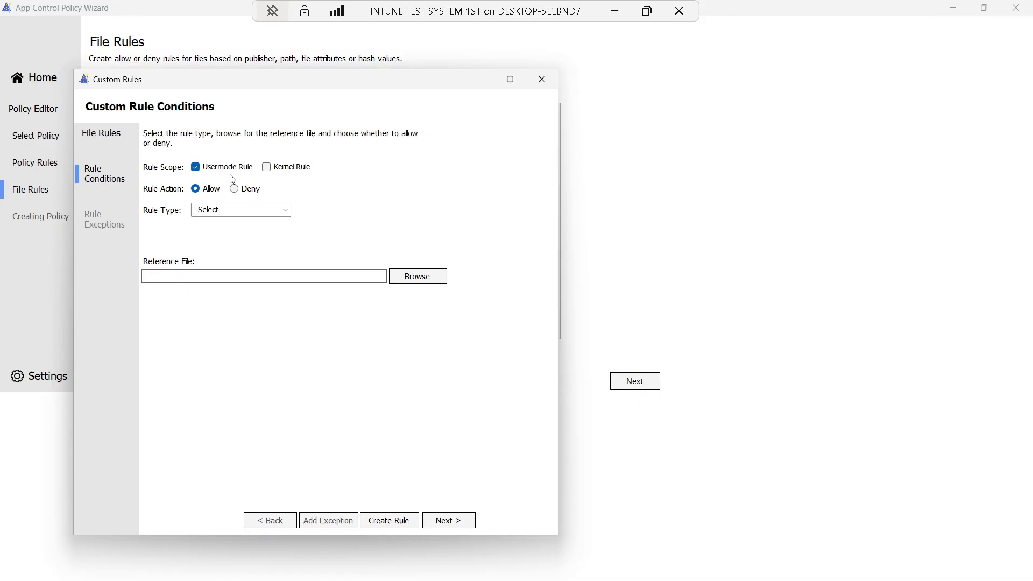
Set a kernel-mode File Attributes rule using C:\Program Files\7-Zip\7zFM.exe as the reference file
{"action": "left_click", "coordinate": [268, 168]}
{"action": "left_click", "coordinate": [285, 209]}
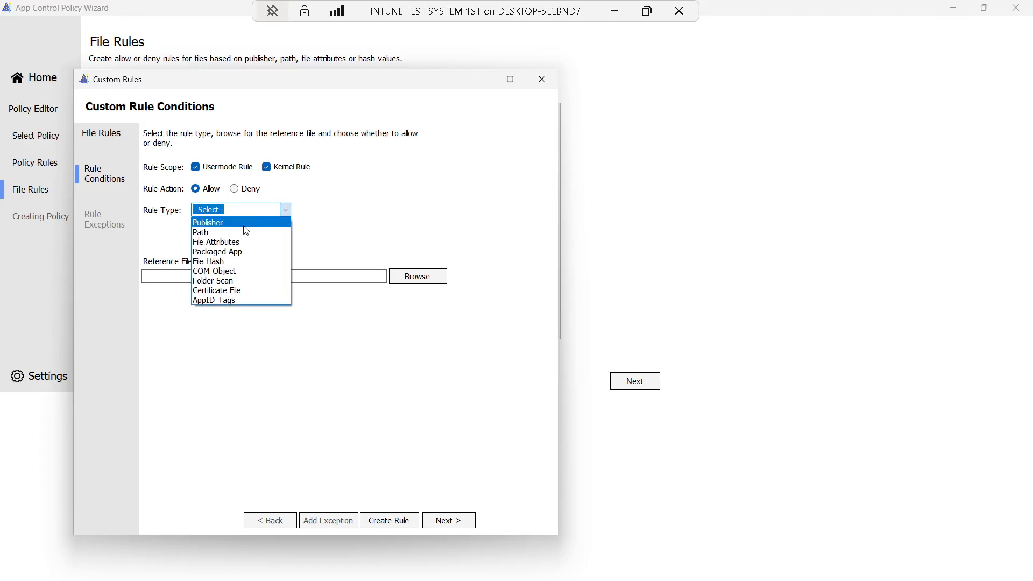
{"action": "left_click", "coordinate": [226, 243]}
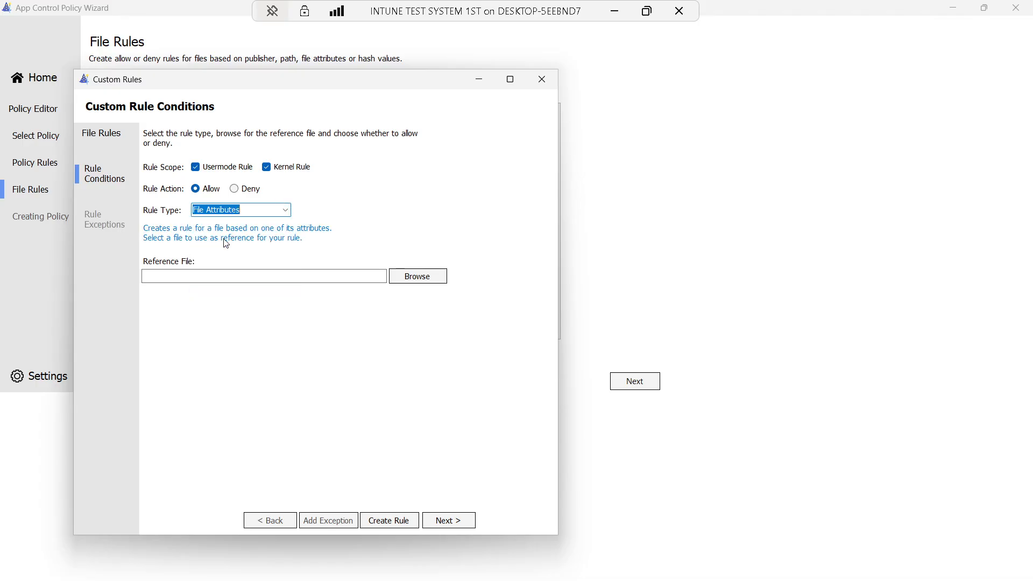
{"action": "left_click", "coordinate": [413, 276]}
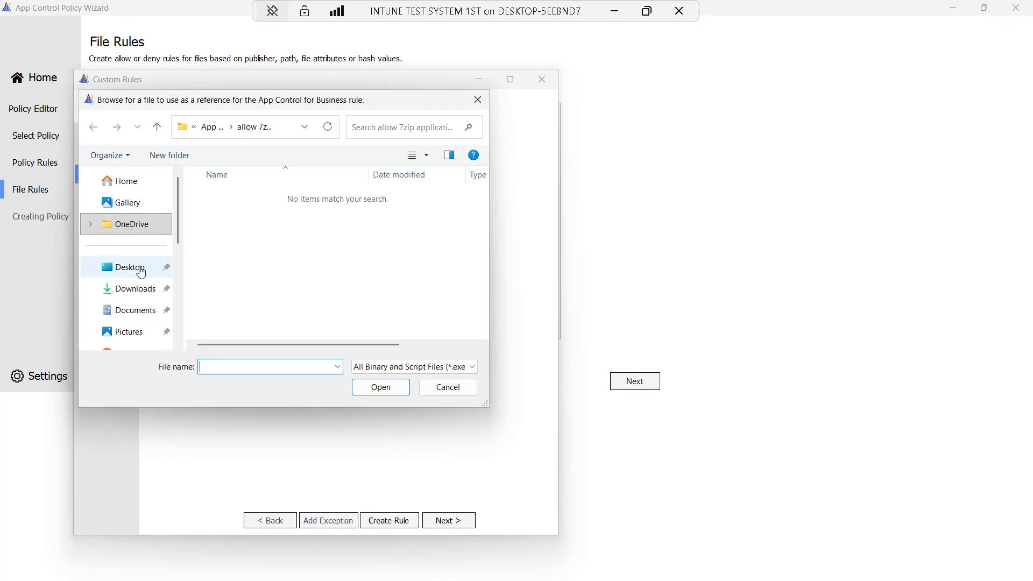
{"action": "left_click", "coordinate": [157, 129]}
{"action": "left_click", "coordinate": [157, 129]}
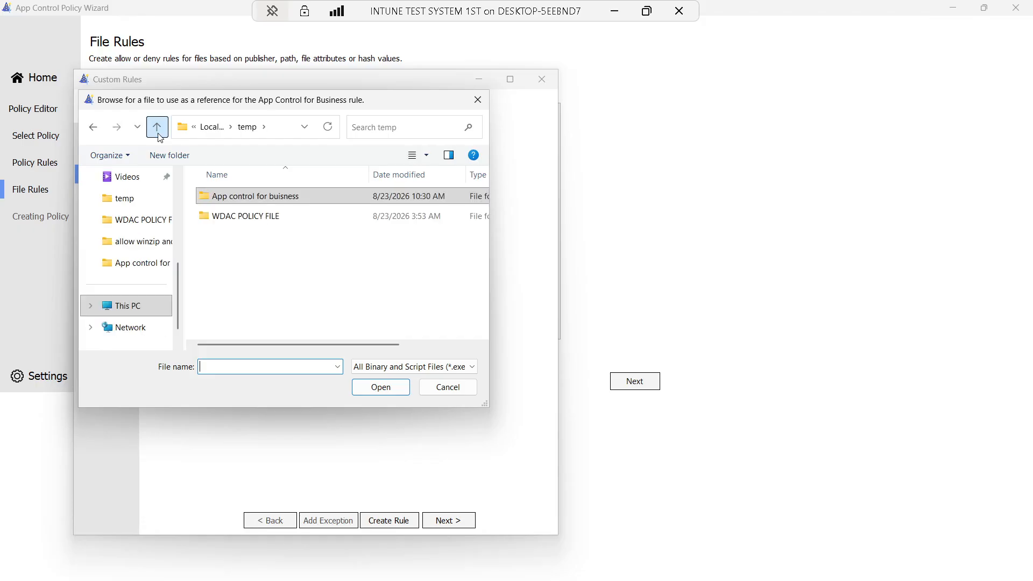
{"action": "left_click", "coordinate": [157, 129]}
{"action": "left_click", "coordinate": [157, 128]}
{"action": "double_click", "coordinate": [279, 216]}
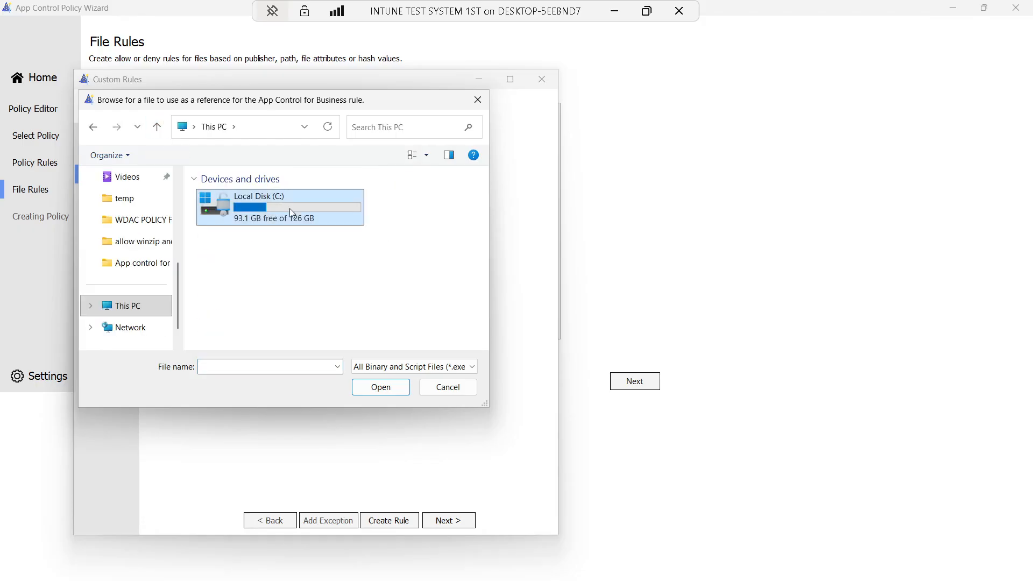
{"action": "double_click", "coordinate": [256, 236]}
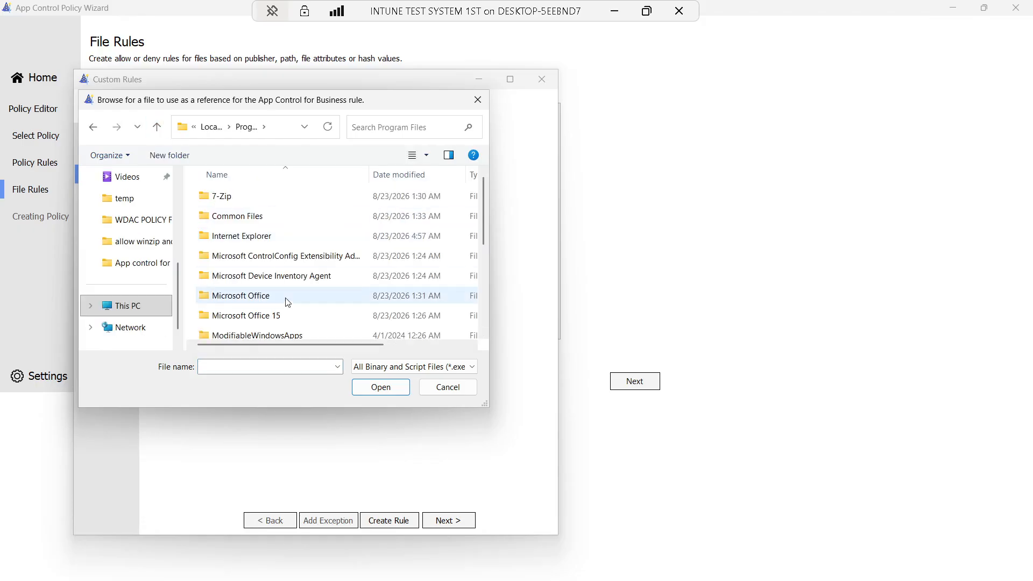
{"action": "double_click", "coordinate": [244, 199]}
{"action": "left_click", "coordinate": [239, 257]}
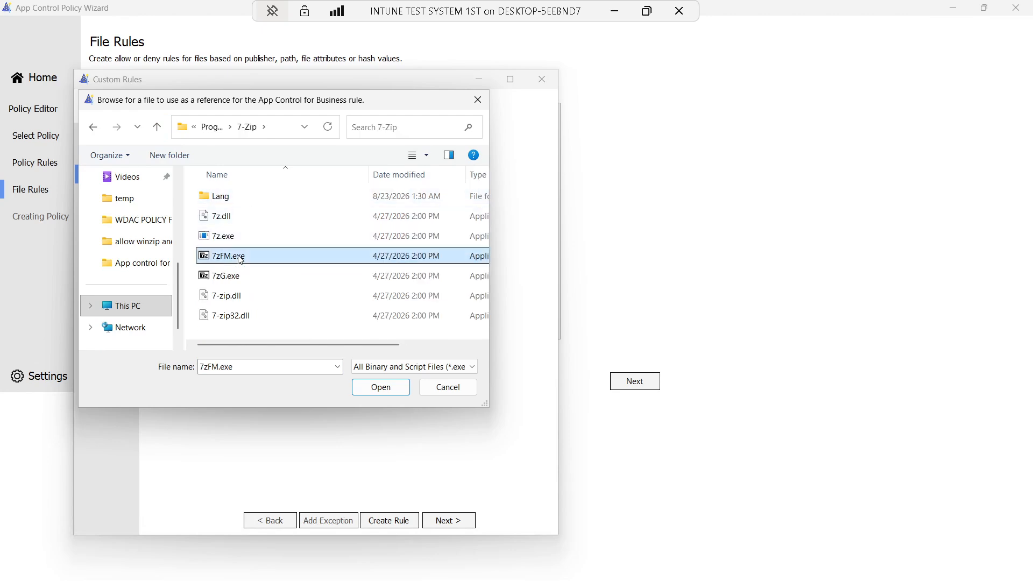
{"action": "left_click", "coordinate": [380, 387]}
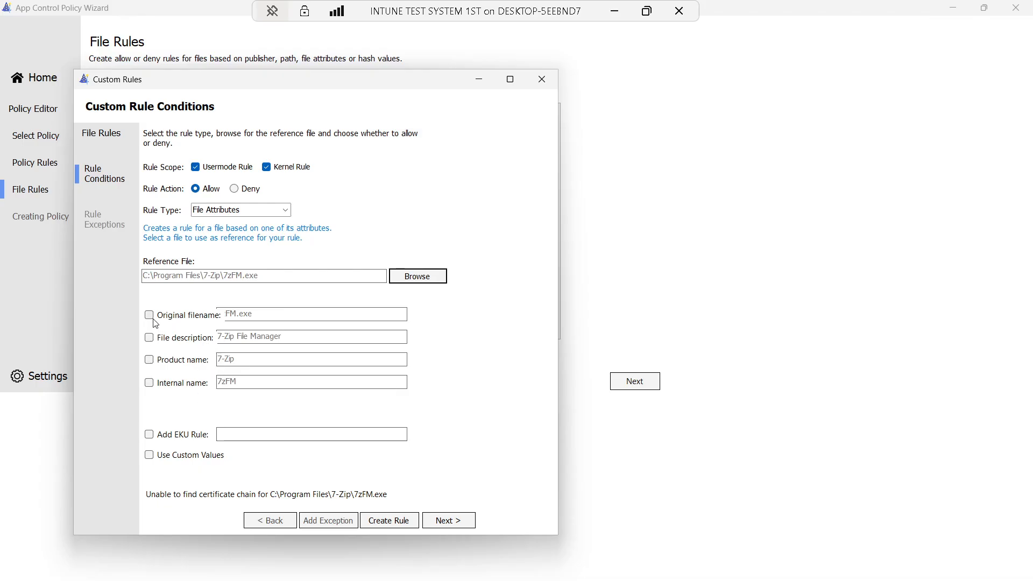
Switch to a usermode Path rule on the 7-Zip folder with custom path C:\Program Files\7-Zip\*, and create it
{"action": "left_click", "coordinate": [285, 210]}
{"action": "left_click", "coordinate": [230, 233]}
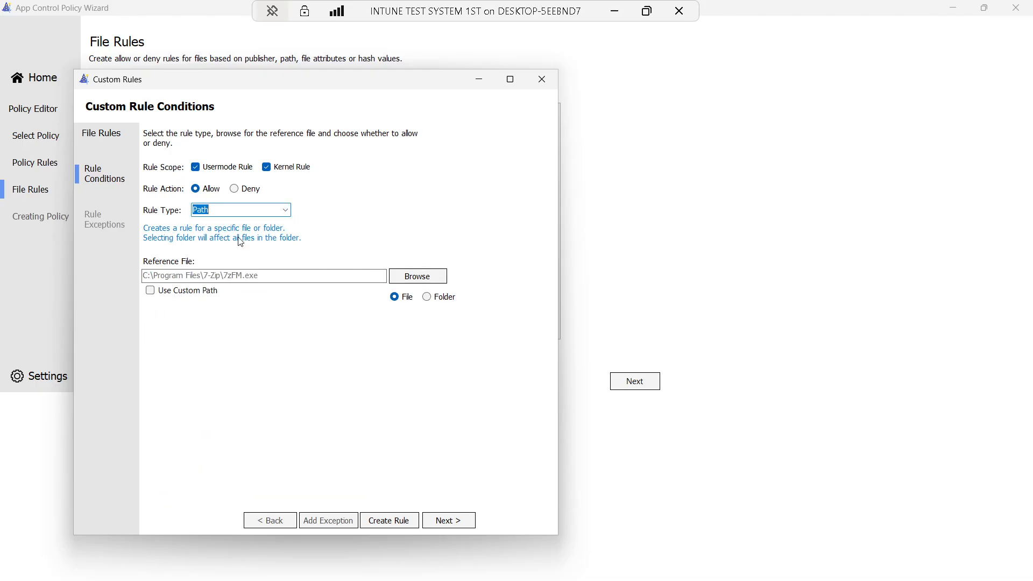
{"action": "left_click", "coordinate": [266, 168]}
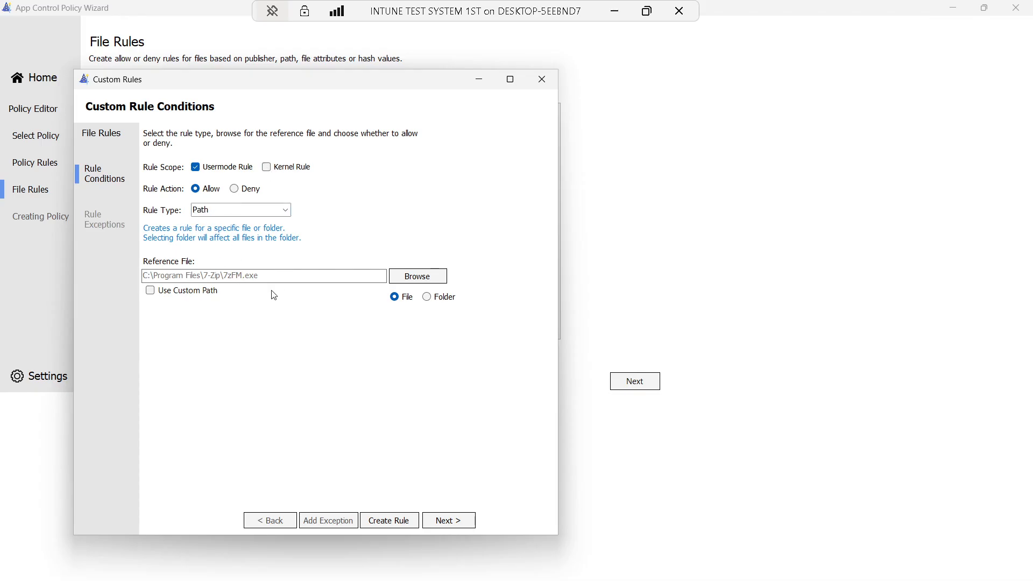
{"action": "left_click", "coordinate": [427, 297]}
{"action": "left_click", "coordinate": [418, 277]}
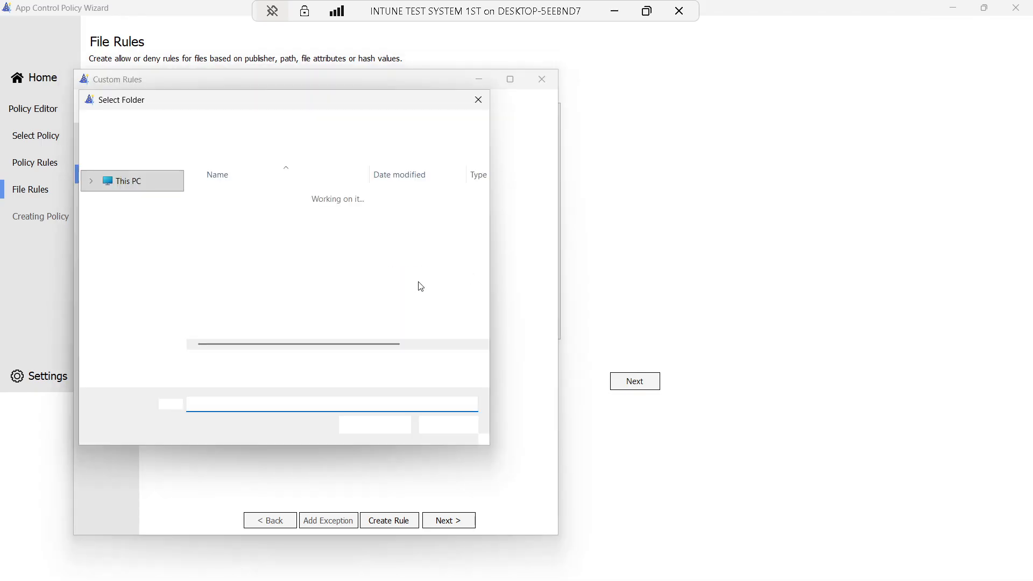
{"action": "left_click", "coordinate": [375, 424]}
{"action": "left_click", "coordinate": [150, 291]}
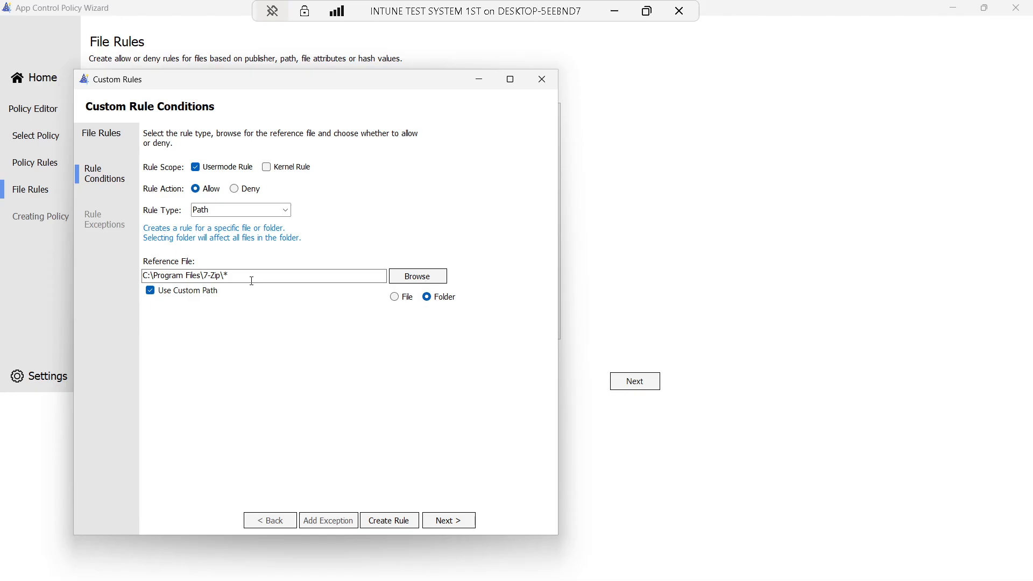
{"action": "left_click", "coordinate": [389, 520]}
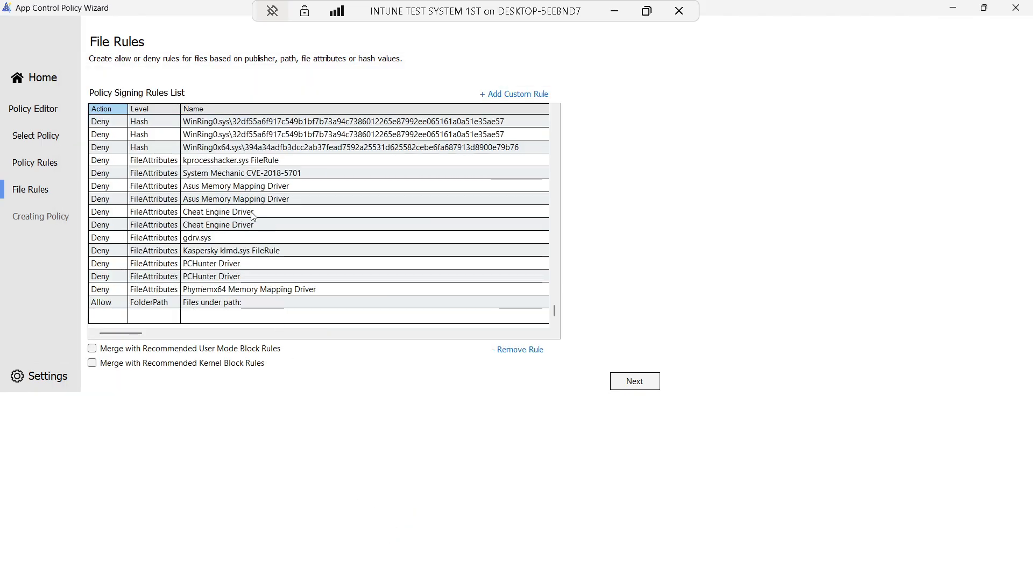
Scroll through the Policy Signing Rules list and select the new Allow FolderPath rule
{"action": "scroll", "coordinate": [252, 215], "scroll_direction": "up", "scroll_amount": 15}
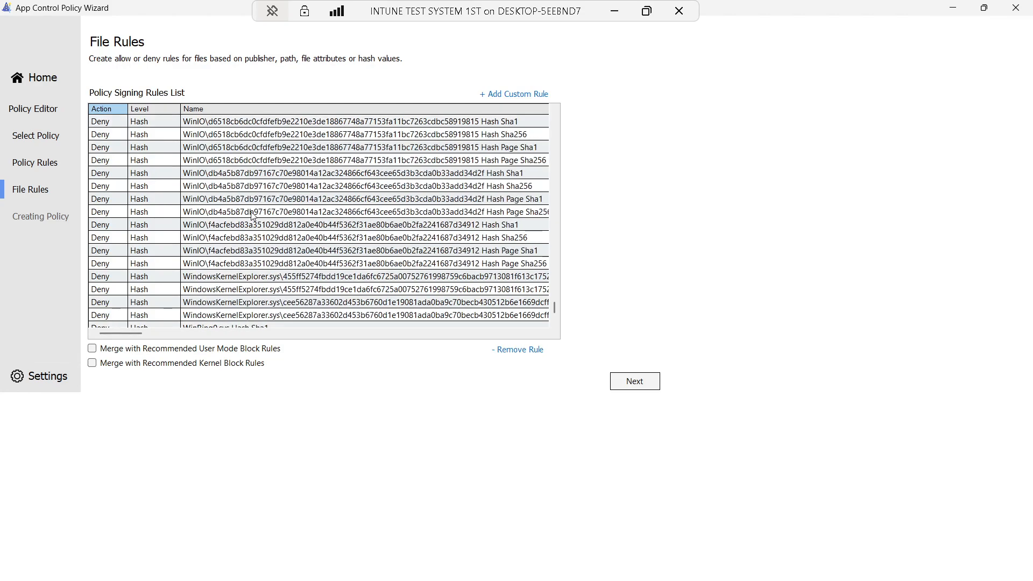
{"action": "scroll", "coordinate": [253, 215], "scroll_direction": "up", "scroll_amount": 10}
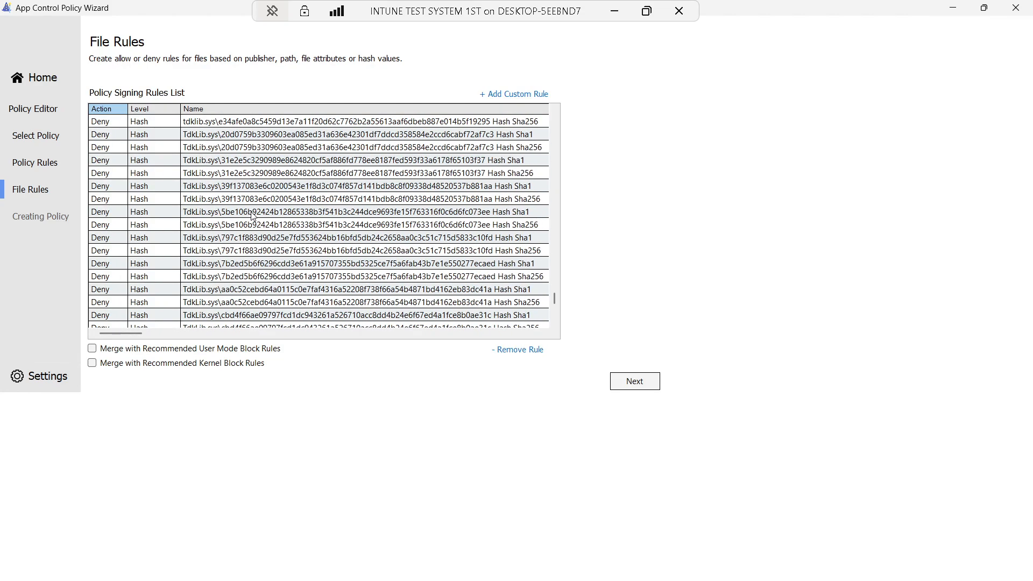
{"action": "left_click_drag", "start_coordinate": [554, 293], "coordinate": [547, 322]}
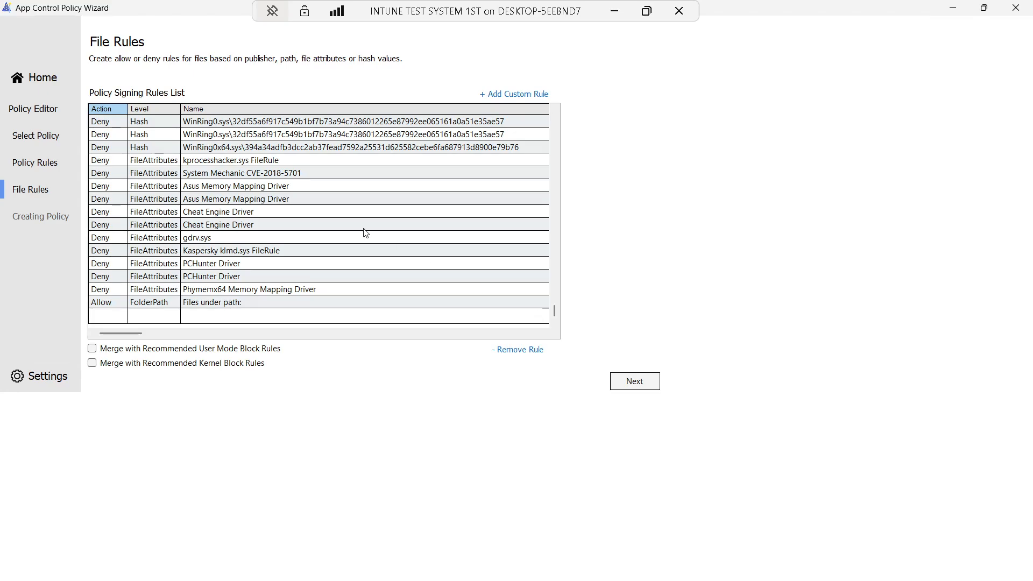
{"action": "scroll", "coordinate": [354, 250], "scroll_direction": "up", "scroll_amount": 5}
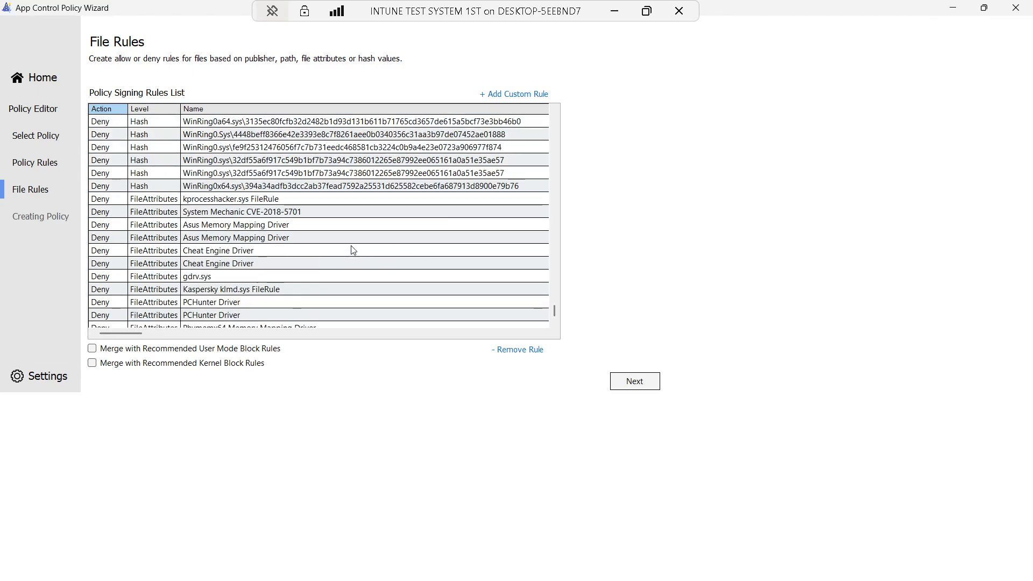
{"action": "scroll", "coordinate": [353, 250], "scroll_direction": "up", "scroll_amount": 3}
{"action": "scroll", "coordinate": [353, 249], "scroll_direction": "up", "scroll_amount": 2}
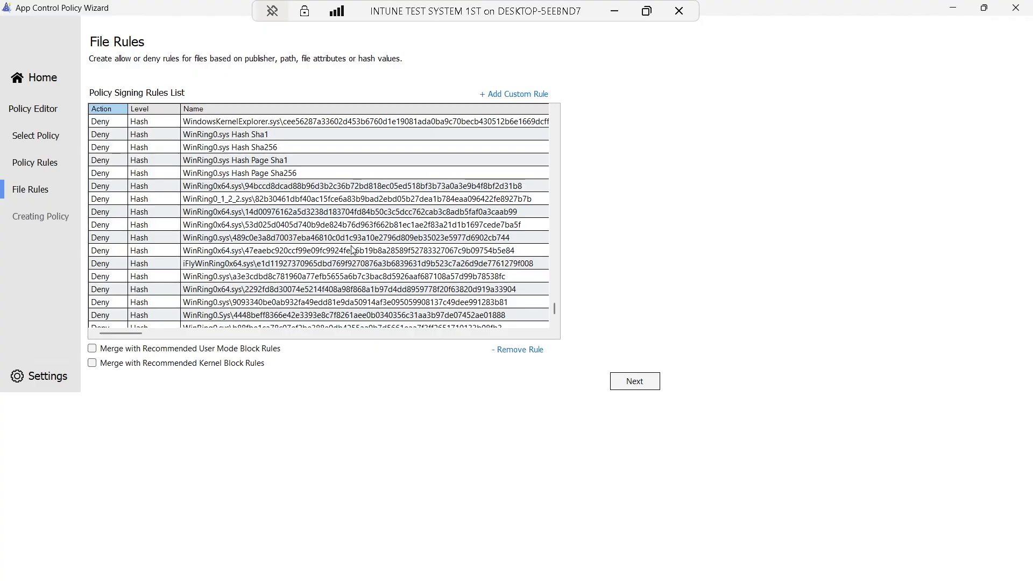
{"action": "scroll", "coordinate": [352, 249], "scroll_direction": "up", "scroll_amount": 8}
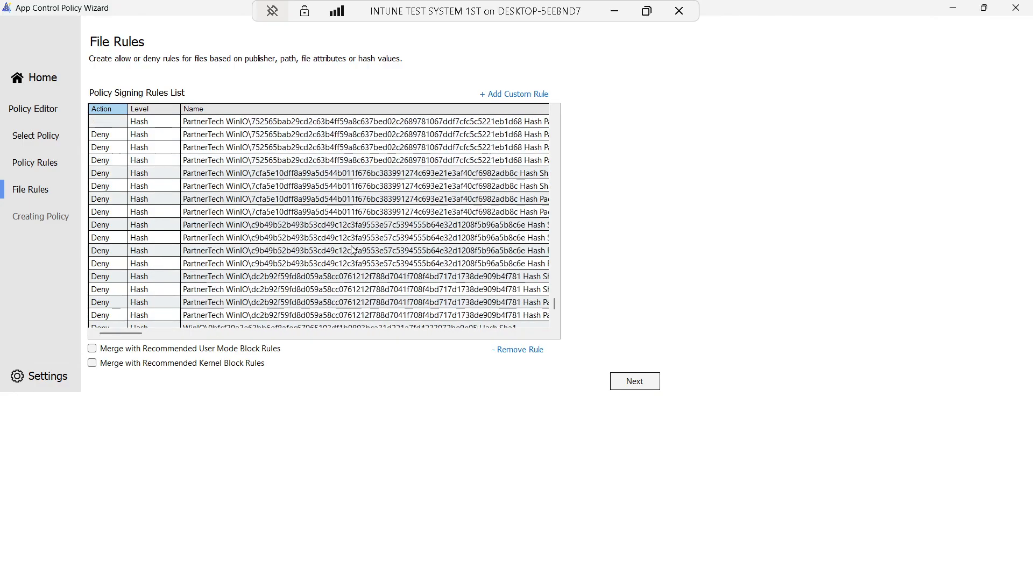
{"action": "scroll", "coordinate": [353, 249], "scroll_direction": "up", "scroll_amount": 8}
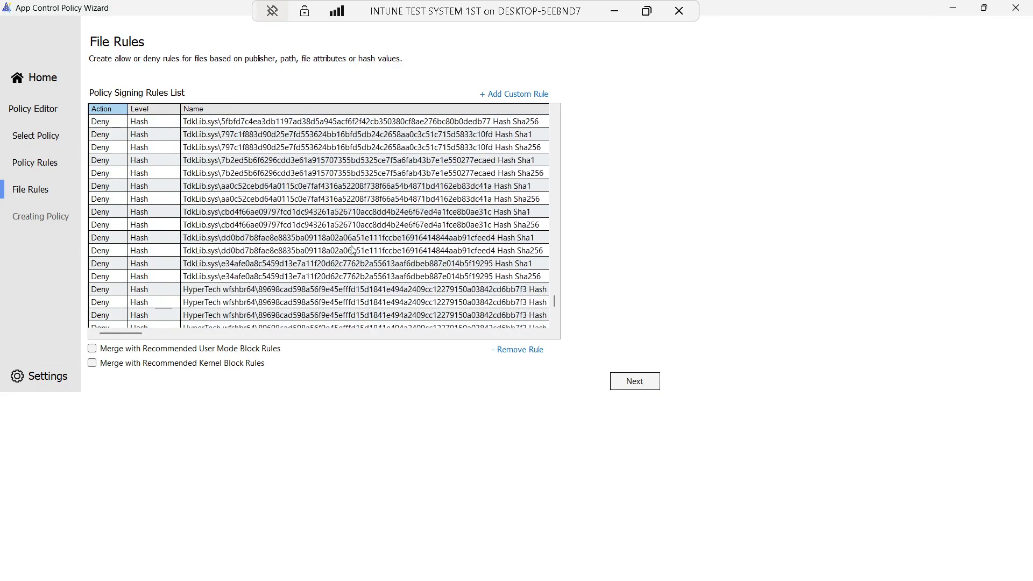
{"action": "scroll", "coordinate": [353, 250], "scroll_direction": "down", "scroll_amount": 18}
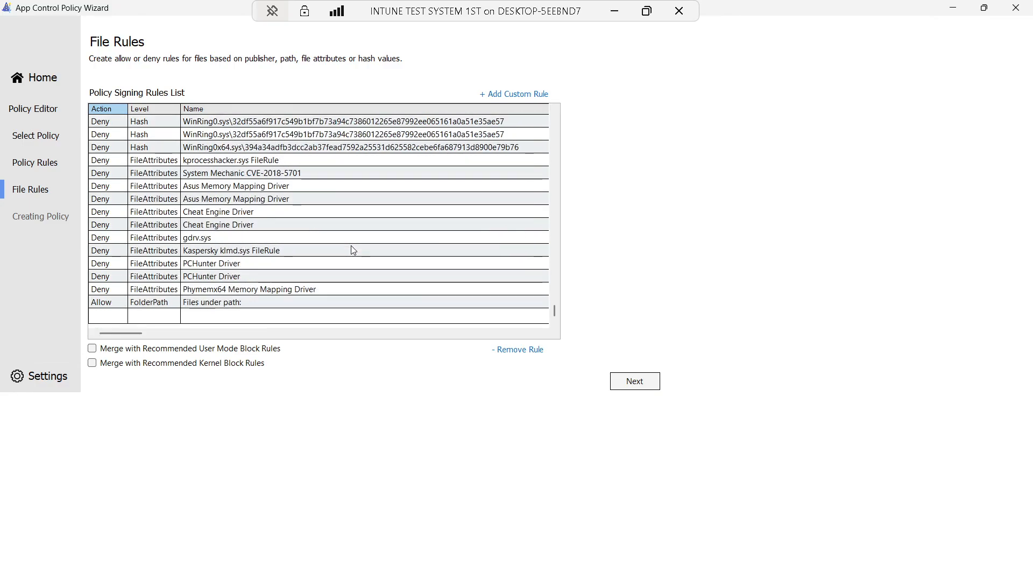
{"action": "left_click", "coordinate": [224, 303]}
Scroll back to the top of the list and begin another custom rule
{"action": "left_click_drag", "start_coordinate": [127, 333], "coordinate": [81, 335]}
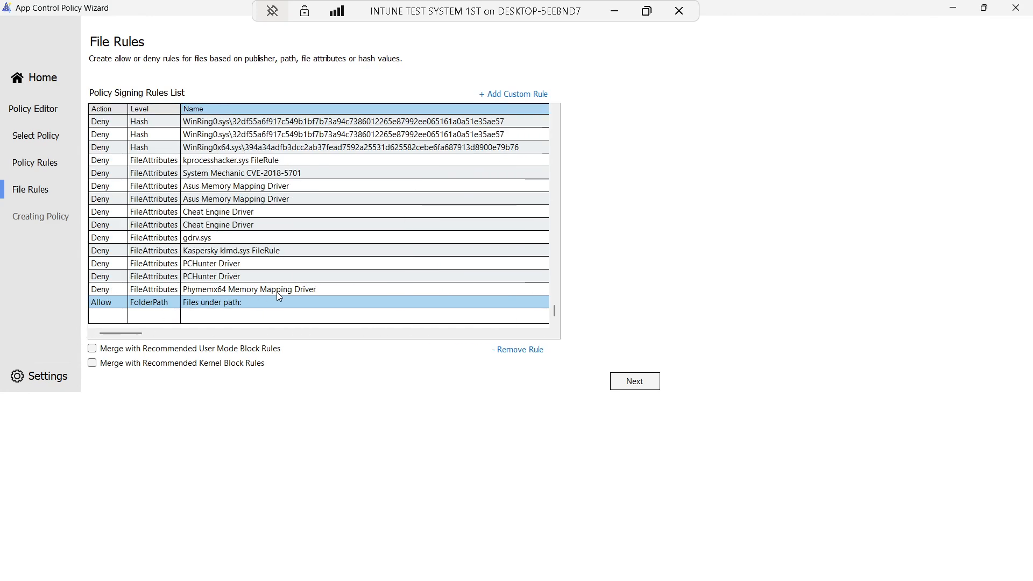
{"action": "scroll", "coordinate": [279, 296], "scroll_direction": "up", "scroll_amount": 10}
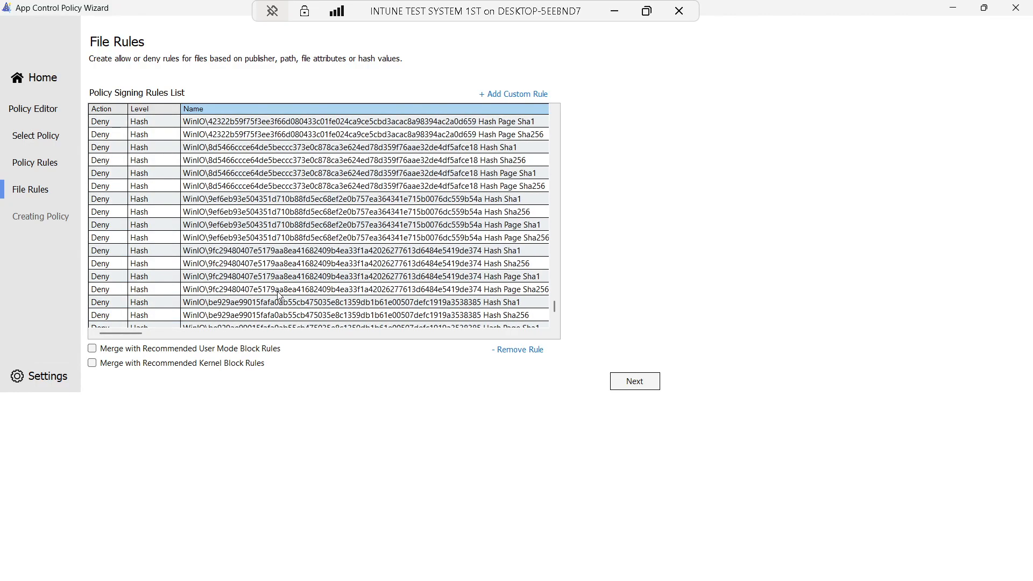
{"action": "left_click", "coordinate": [521, 94]}
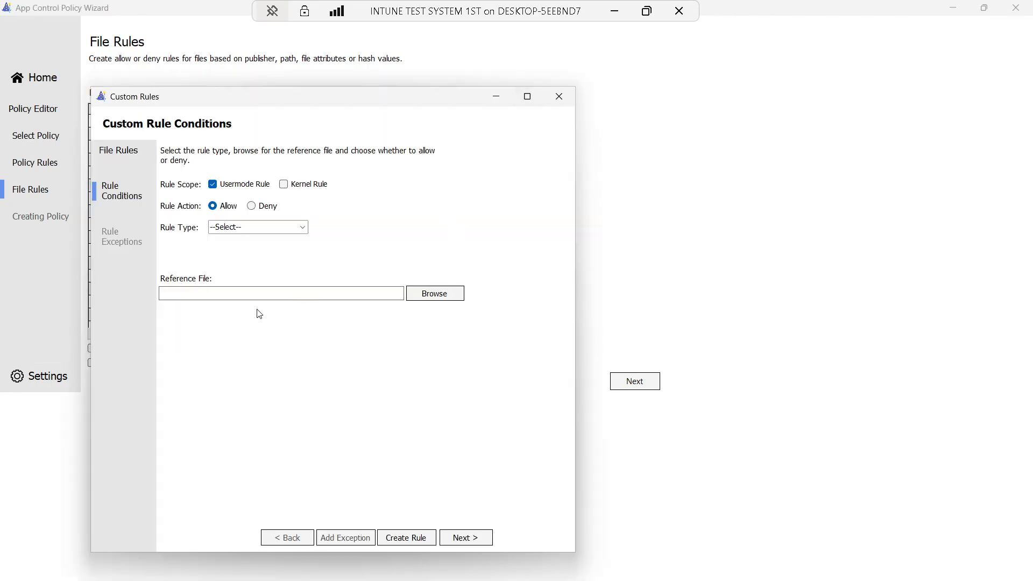
Set up a kernel-mode publisher rule using notepad++.exe from Program Files as the reference file
{"action": "left_click", "coordinate": [303, 228]}
{"action": "left_click", "coordinate": [305, 228]}
{"action": "left_click", "coordinate": [284, 185]}
{"action": "left_click", "coordinate": [303, 230]}
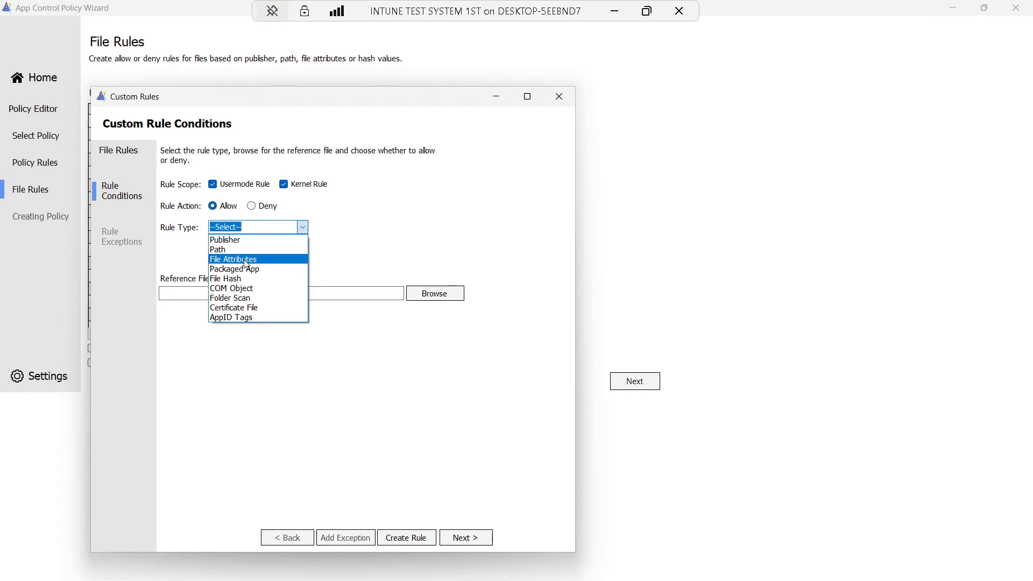
{"action": "left_click", "coordinate": [428, 297]}
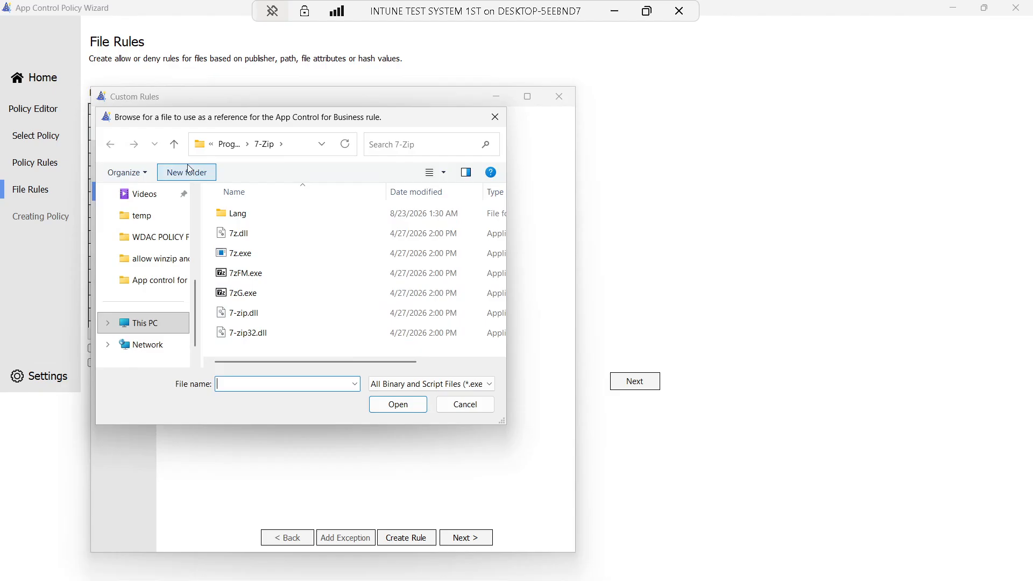
{"action": "left_click", "coordinate": [180, 150]}
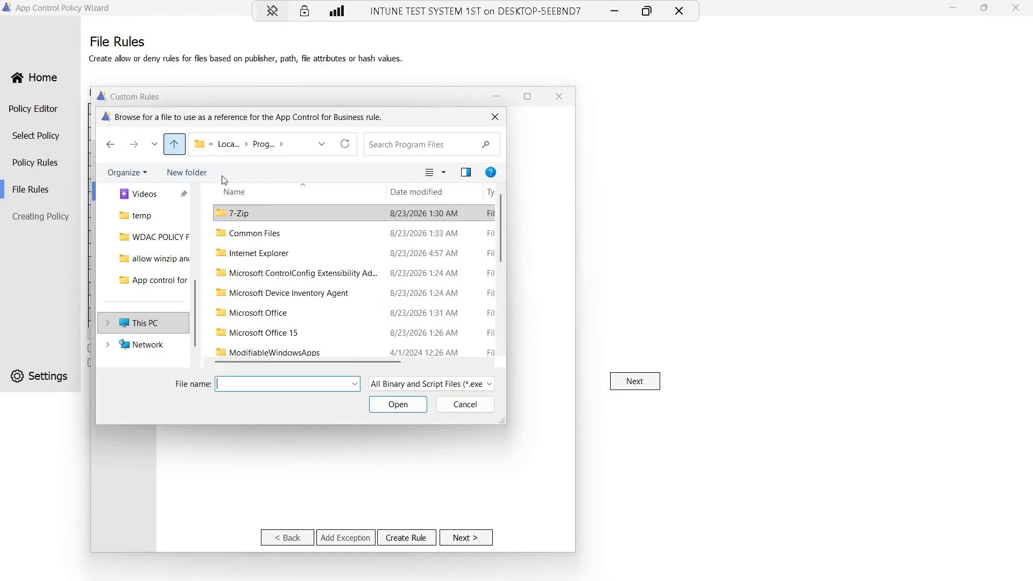
{"action": "scroll", "coordinate": [330, 318], "scroll_direction": "down", "scroll_amount": 3}
{"action": "scroll", "coordinate": [305, 312], "scroll_direction": "up", "scroll_amount": 1}
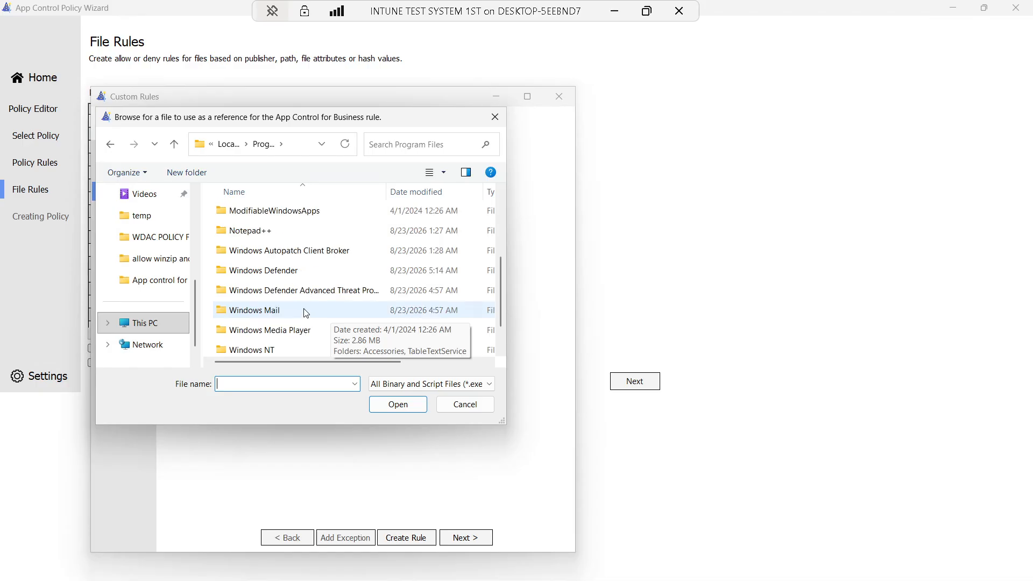
{"action": "double_click", "coordinate": [260, 231]}
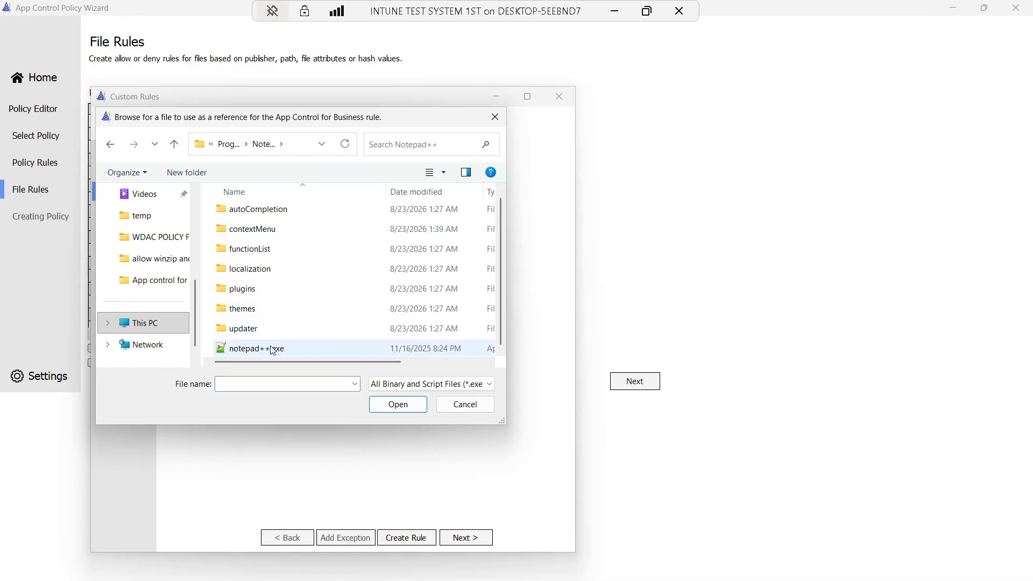
{"action": "left_click", "coordinate": [272, 348]}
{"action": "left_click", "coordinate": [403, 410]}
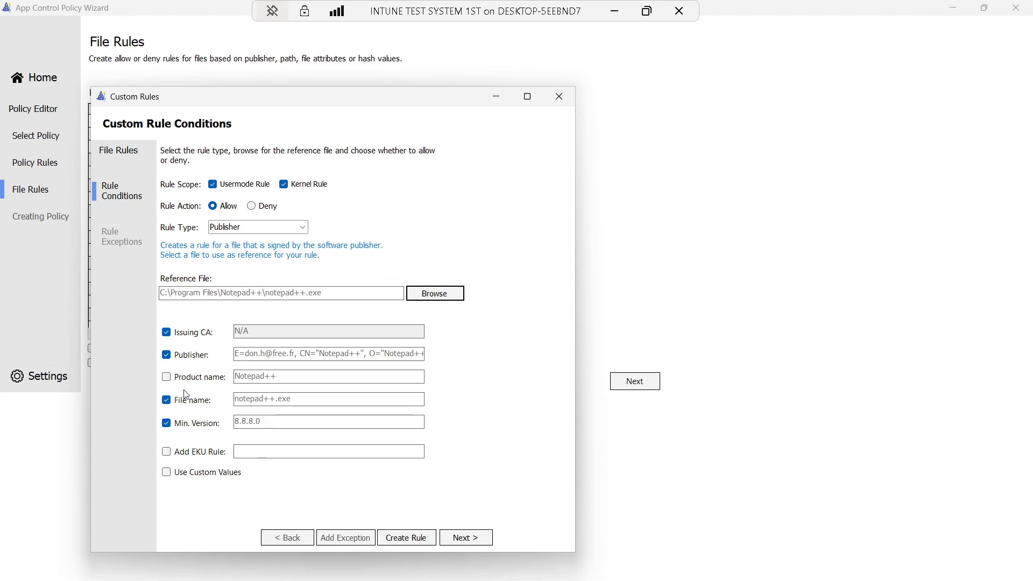
Add product-name matching and custom values, trim the publisher value, then abandon the Notepad++ rule
{"action": "left_click", "coordinate": [167, 378]}
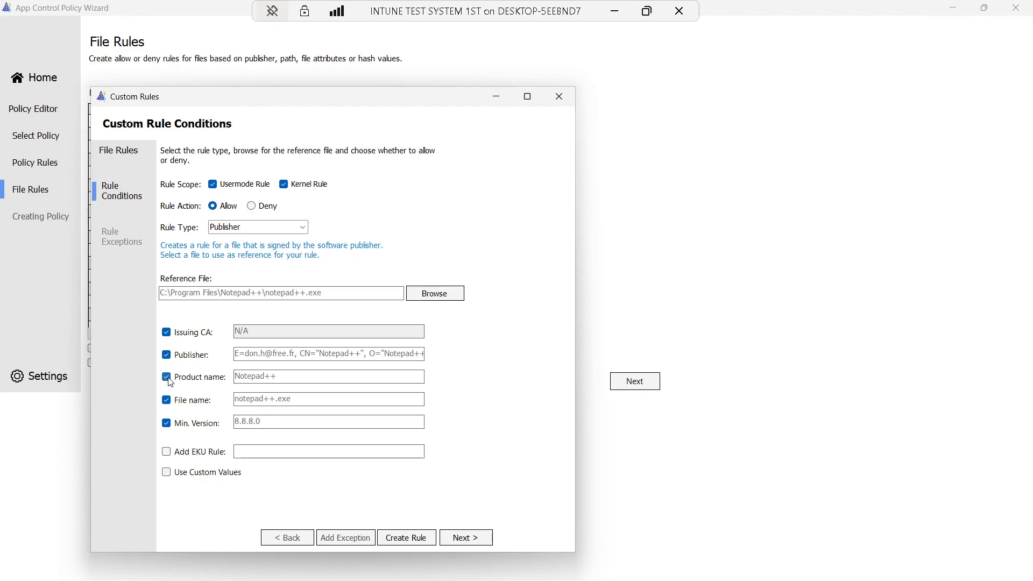
{"action": "left_click", "coordinate": [167, 473]}
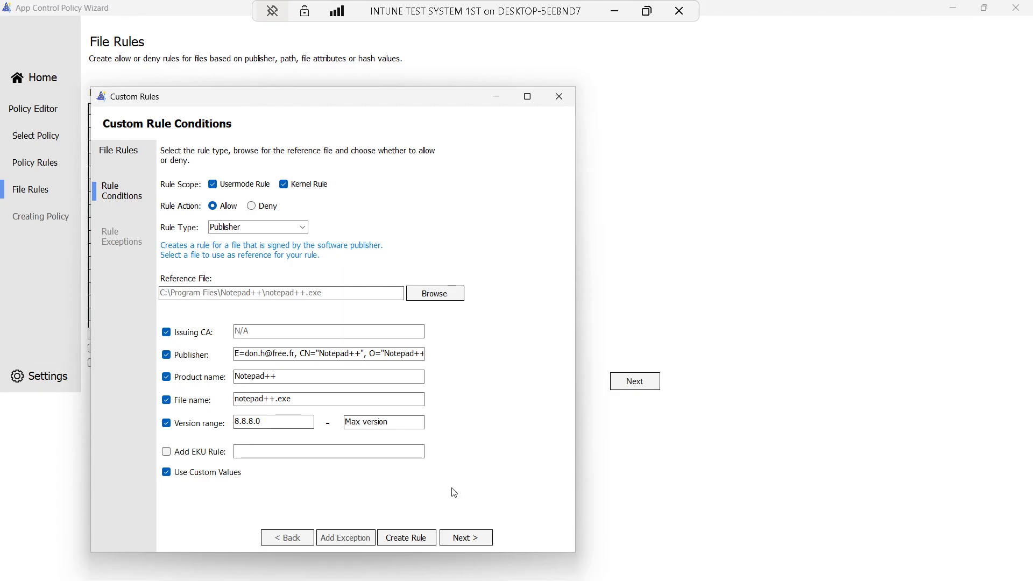
{"action": "left_click", "coordinate": [410, 538]}
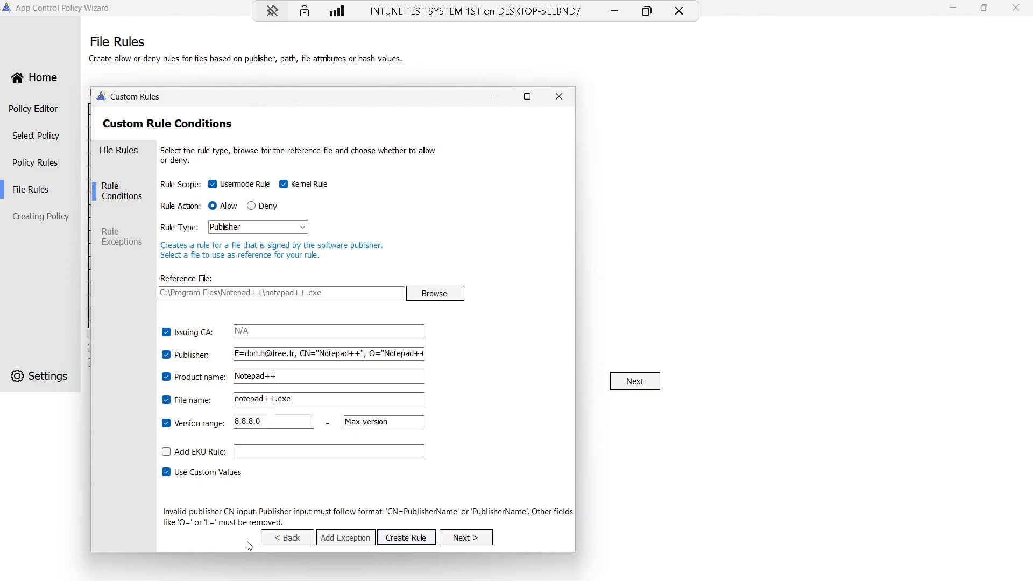
{"action": "left_click", "coordinate": [298, 353]}
{"action": "key", "text": "BackSpace"}
{"action": "key", "text": "BackSpace"}
{"action": "key", "text": "BackSpace"}
{"action": "key", "text": "BackSpace"}
{"action": "key", "text": "BackSpace"}
{"action": "key", "text": "BackSpace"}
{"action": "key", "text": "BackSpace"}
{"action": "key", "text": "BackSpace"}
{"action": "key", "text": "BackSpace"}
{"action": "key", "text": "BackSpace"}
{"action": "key", "text": "BackSpace"}
{"action": "key", "text": "BackSpace"}
{"action": "key", "text": "BackSpace"}
{"action": "key", "text": "BackSpace"}
{"action": "key", "text": "BackSpace"}
{"action": "key", "text": "BackSpace"}
{"action": "key", "text": "BackSpace"}
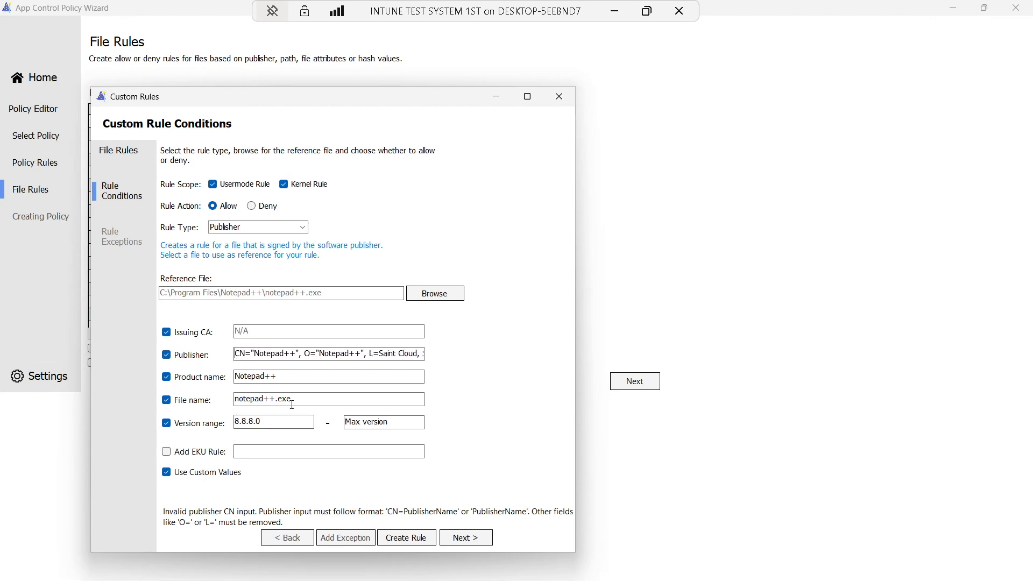
{"action": "left_click", "coordinate": [399, 542]}
{"action": "left_click", "coordinate": [557, 102]}
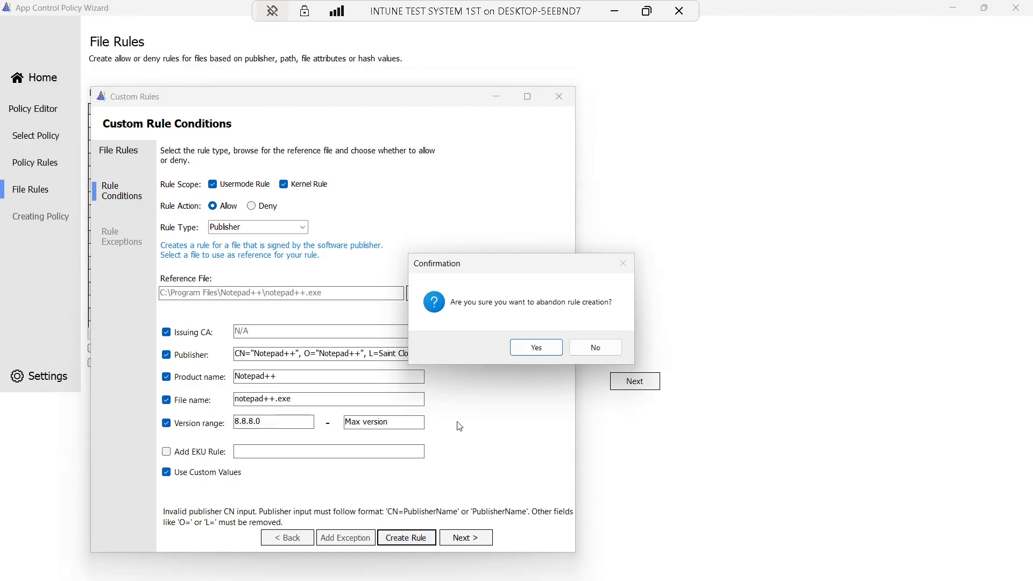
{"action": "left_click", "coordinate": [536, 347]}
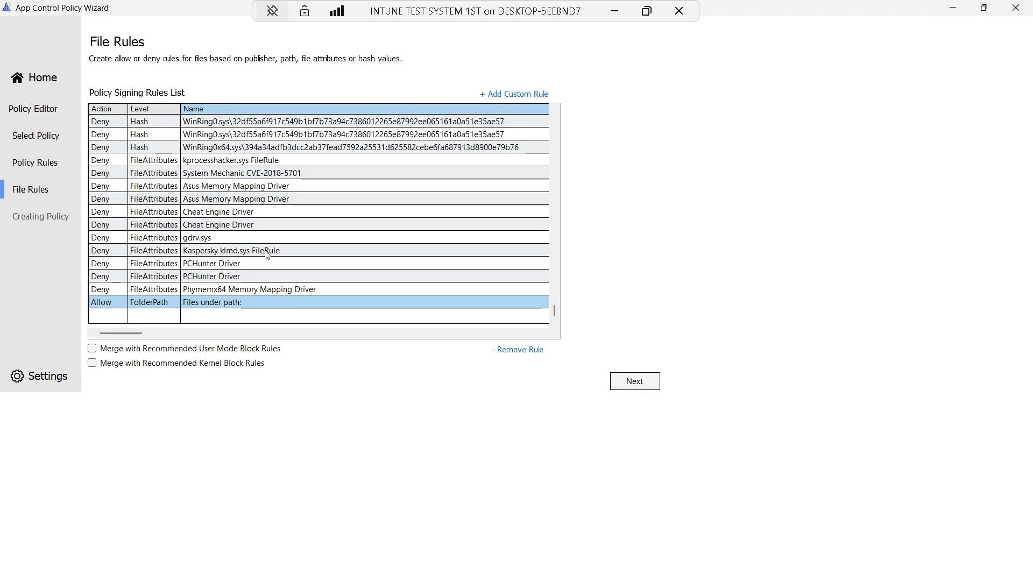
Try building the 7-Zip allow policy, then return to File Rules after the build error
{"action": "left_click", "coordinate": [635, 383]}
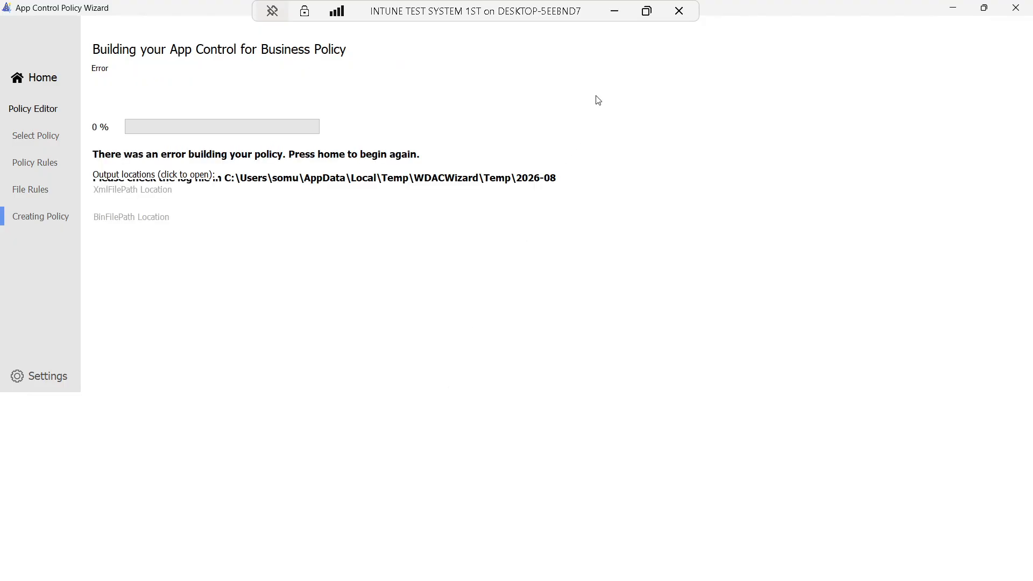
{"action": "left_click", "coordinate": [614, 12]}
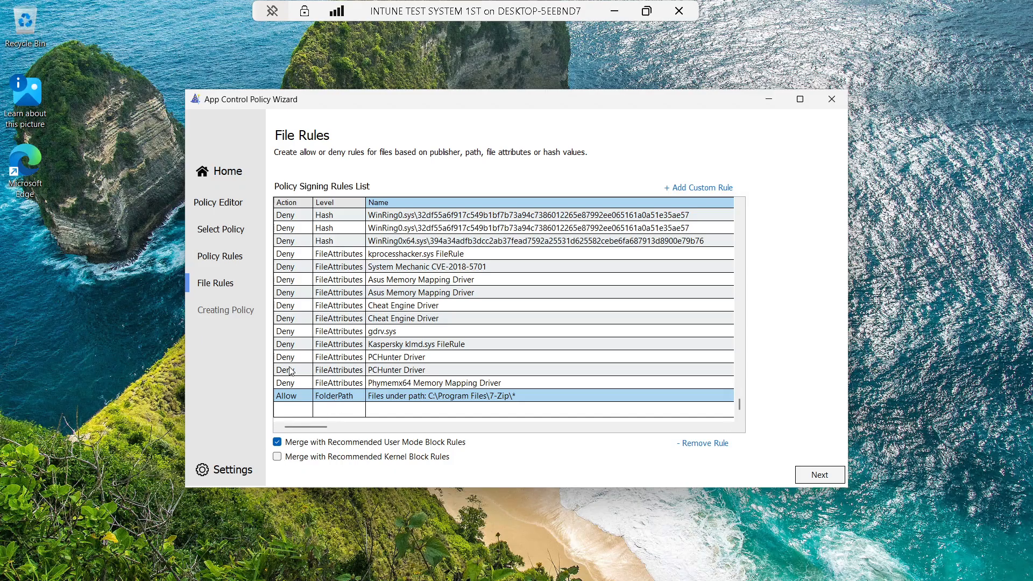
Enable Merge with Recommended Kernel Block Rules and start the policy build
{"action": "scroll", "coordinate": [290, 371], "scroll_direction": "up", "scroll_amount": 10}
{"action": "scroll", "coordinate": [291, 371], "scroll_direction": "up", "scroll_amount": 12}
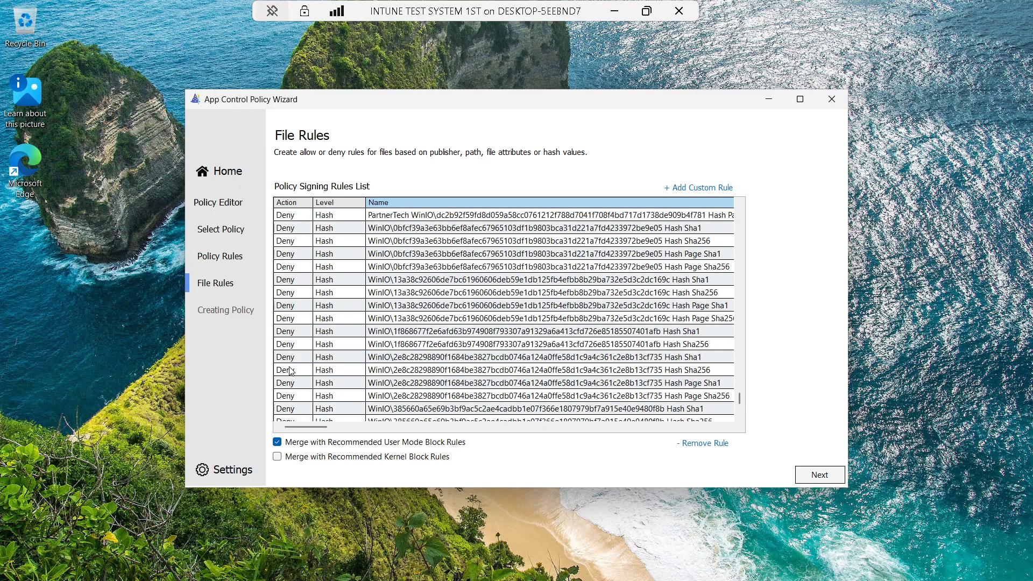
{"action": "scroll", "coordinate": [290, 371], "scroll_direction": "up", "scroll_amount": 1}
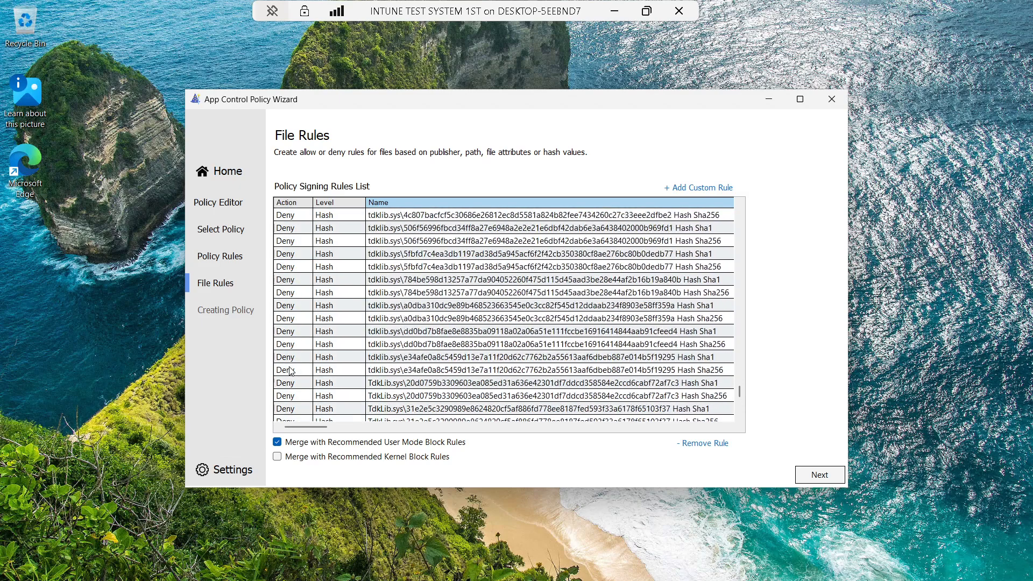
{"action": "left_click_drag", "start_coordinate": [740, 392], "coordinate": [735, 422]}
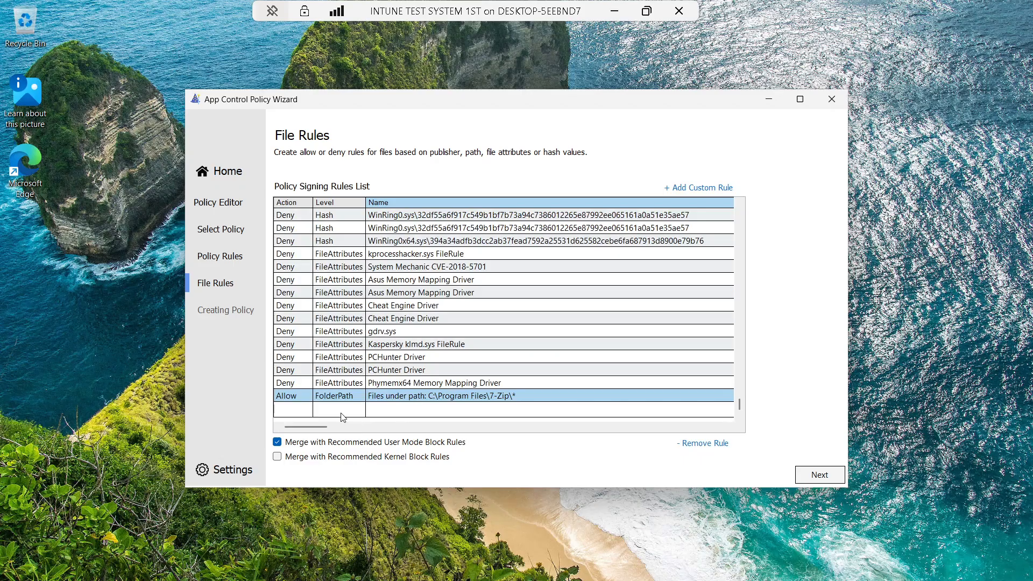
{"action": "left_click", "coordinate": [277, 457]}
{"action": "left_click", "coordinate": [817, 476]}
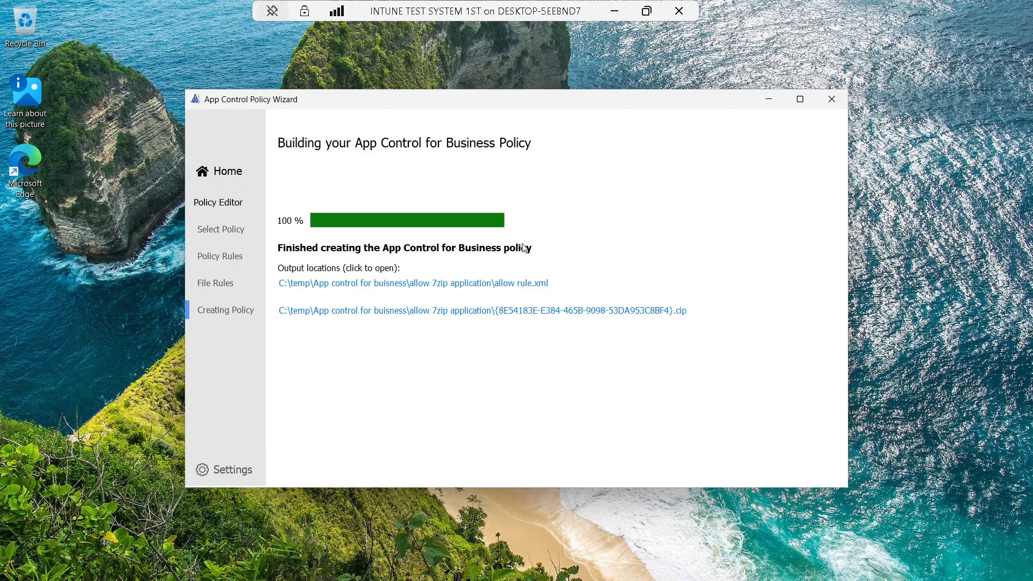
Close the App Control Policy Wizard once the build reaches 100%
{"action": "left_click", "coordinate": [832, 99]}
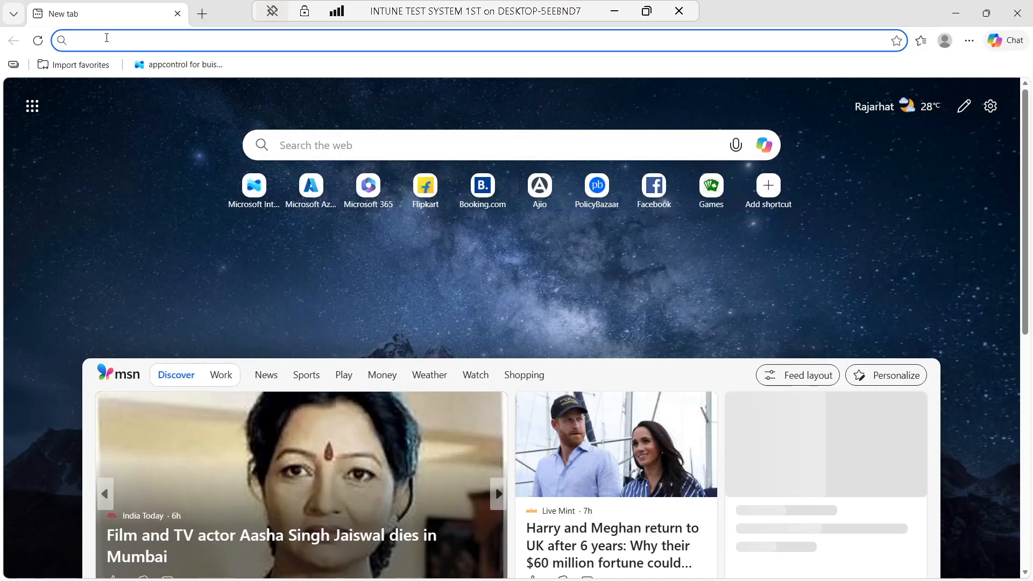
Go to the Intune admin center by entering intune in Edge's address bar
{"action": "left_click", "coordinate": [108, 37]}
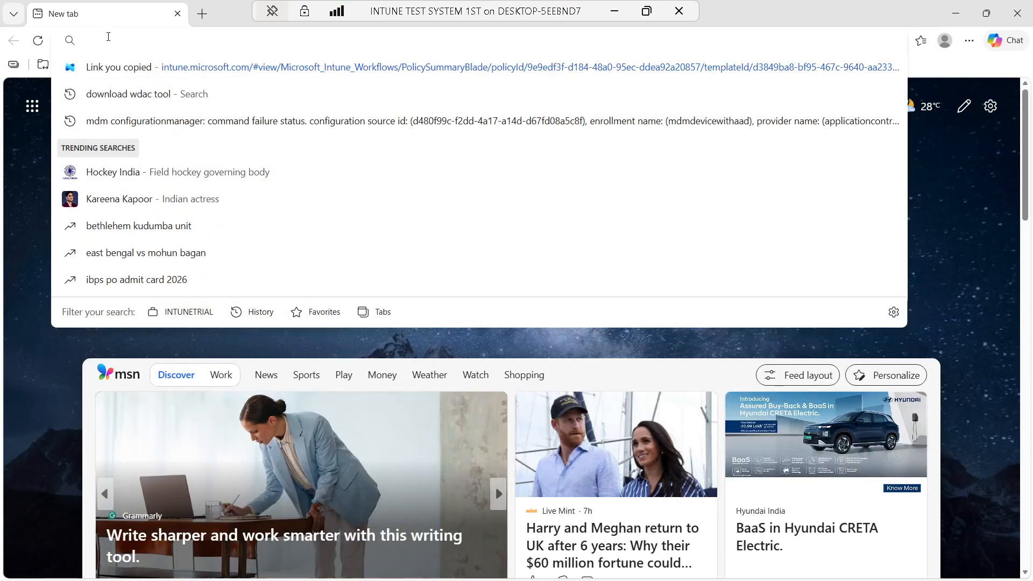
{"action": "type", "text": "intune"}
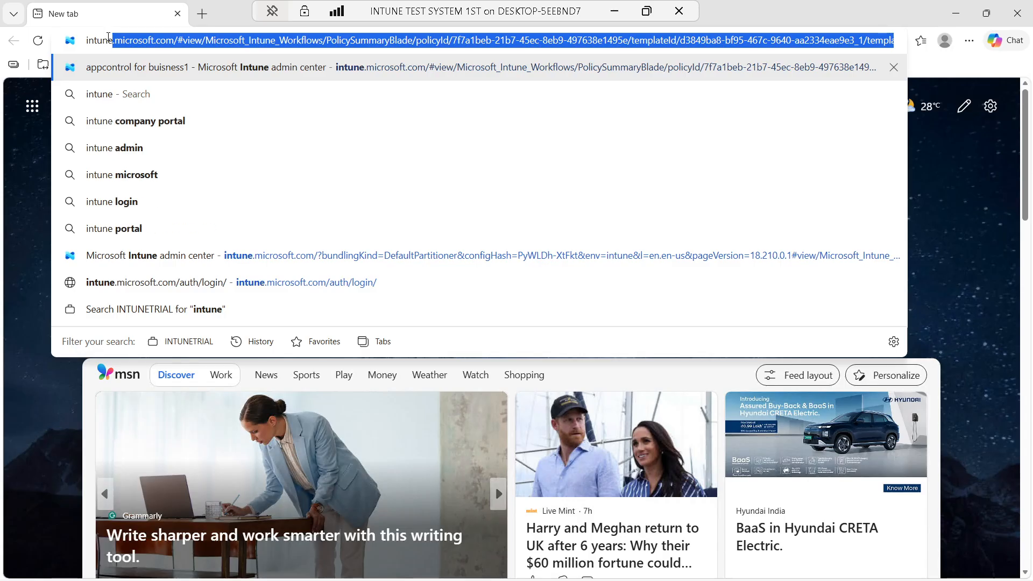
{"action": "key", "text": "Return"}
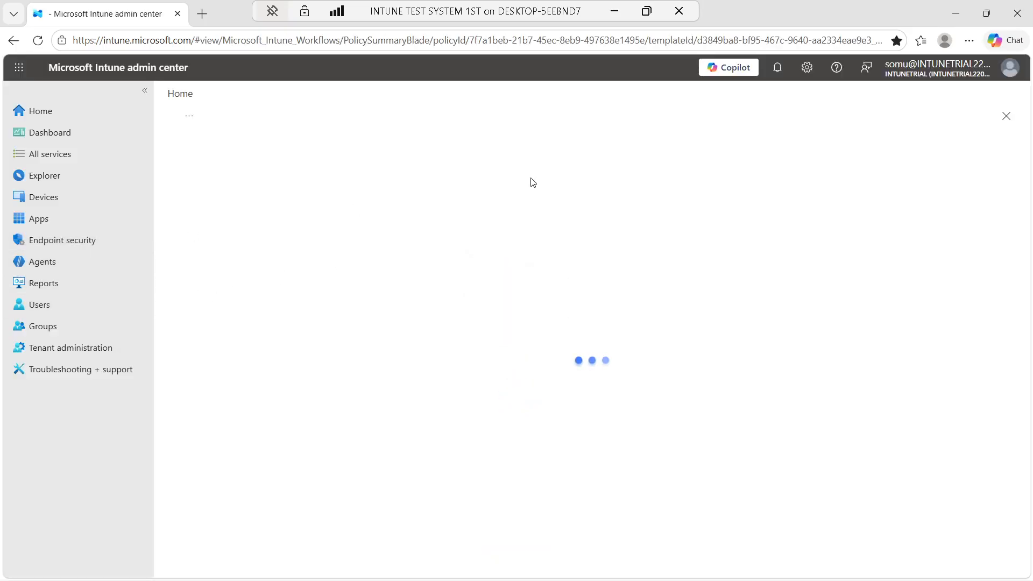
Switch to the tenant's other administrator account and sign in with the saved password
{"action": "left_click", "coordinate": [949, 74]}
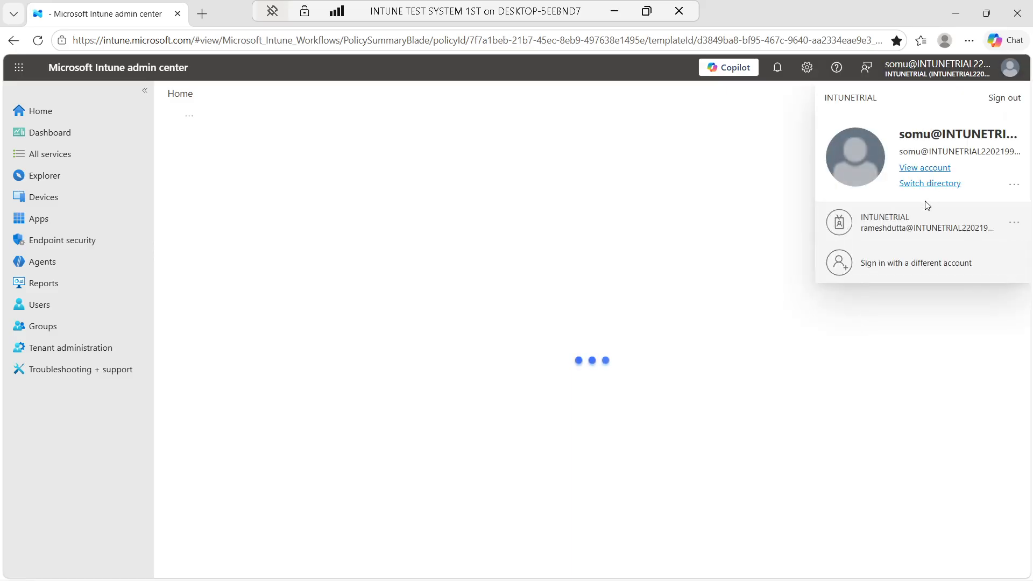
{"action": "left_click", "coordinate": [911, 231]}
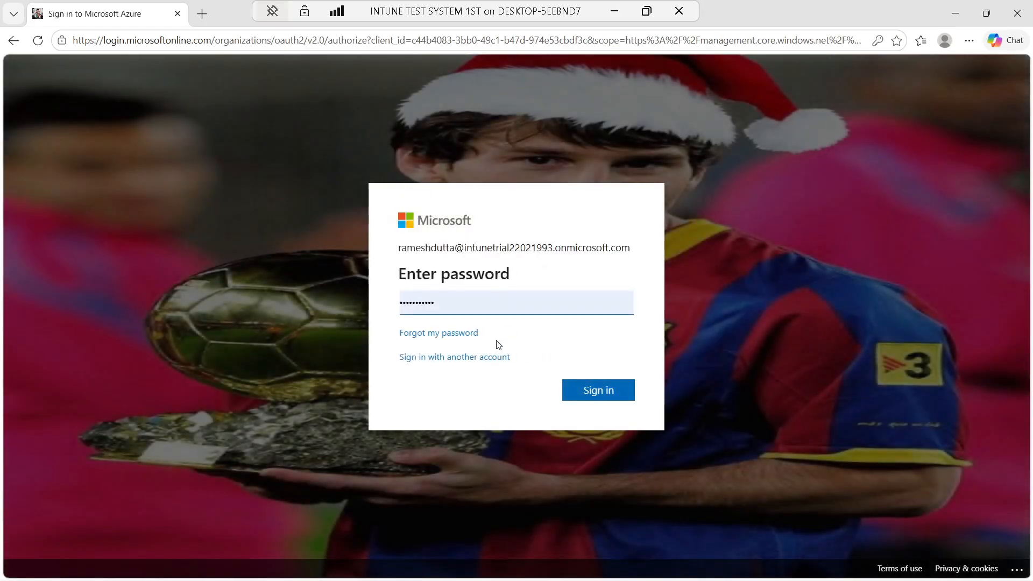
{"action": "left_click", "coordinate": [606, 386]}
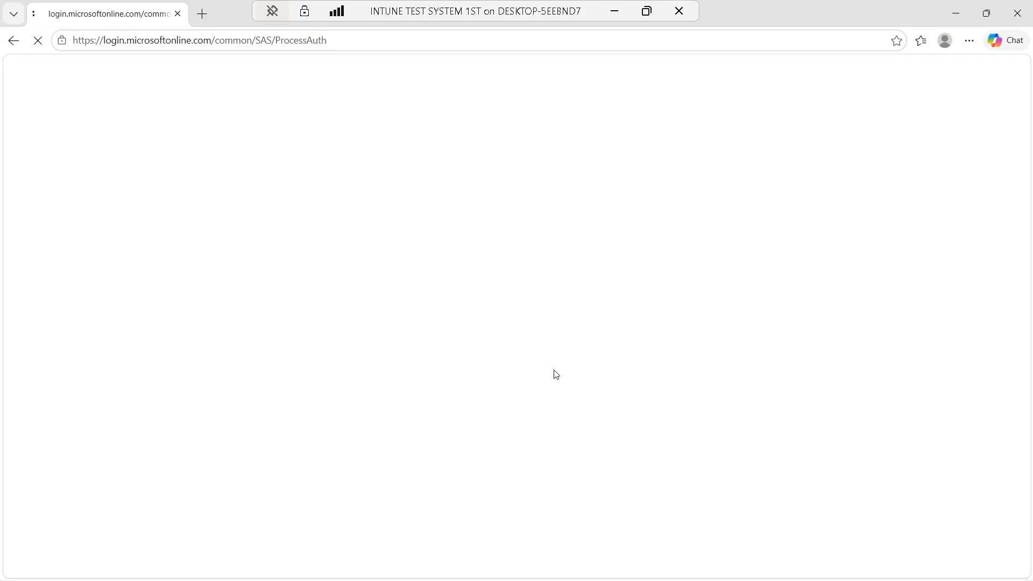
{"action": "mouse_move", "coordinate": [538, 579]}
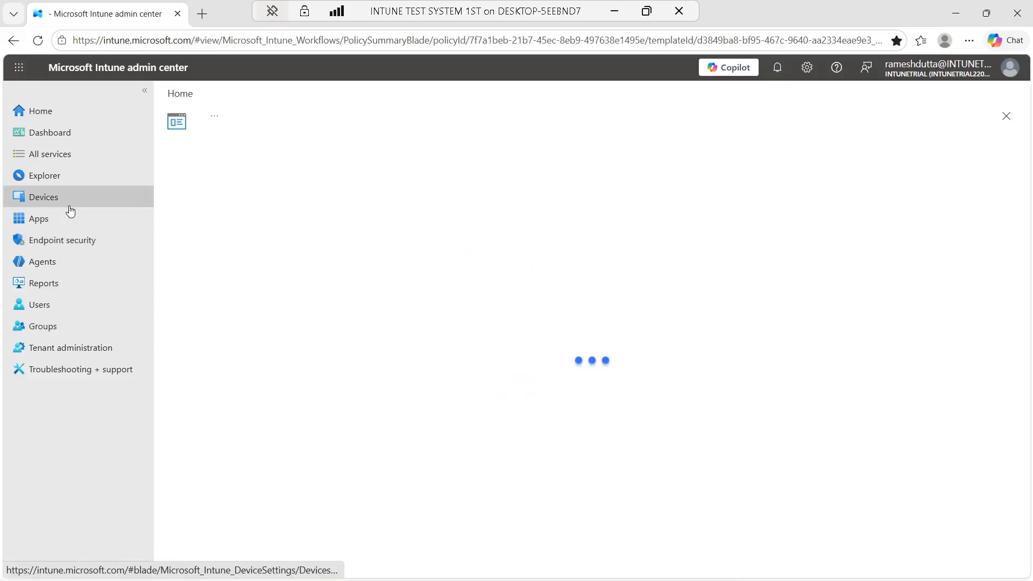
Open the default app control for buisness policy under Endpoint security and edit its configuration settings
{"action": "left_click", "coordinate": [47, 242]}
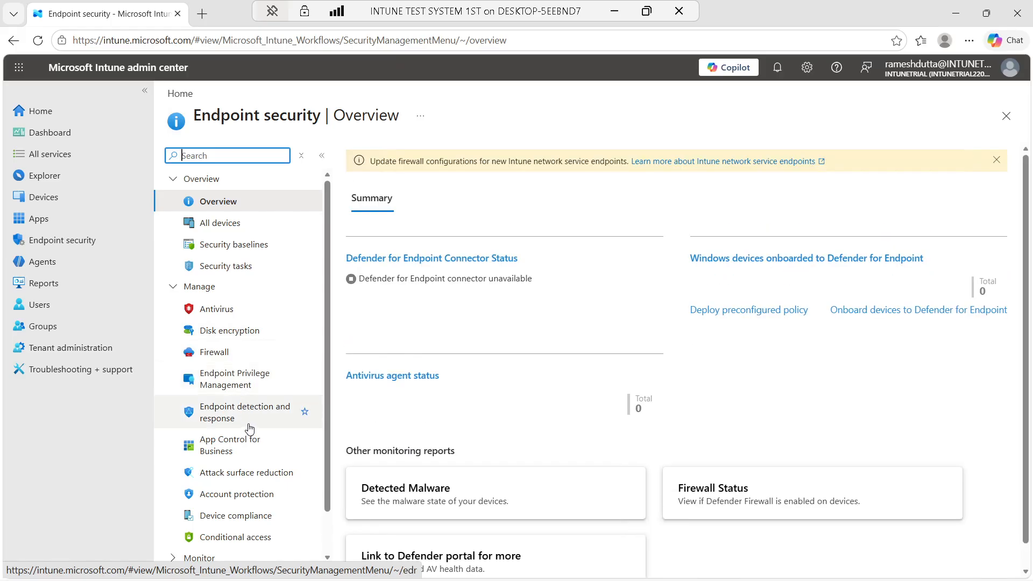
{"action": "left_click", "coordinate": [237, 453]}
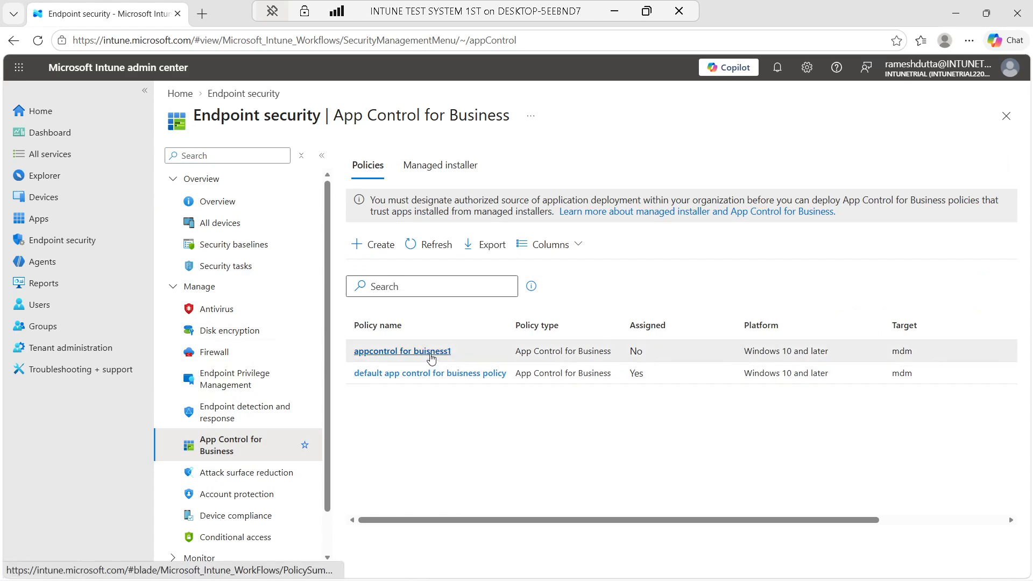
{"action": "left_click", "coordinate": [428, 376]}
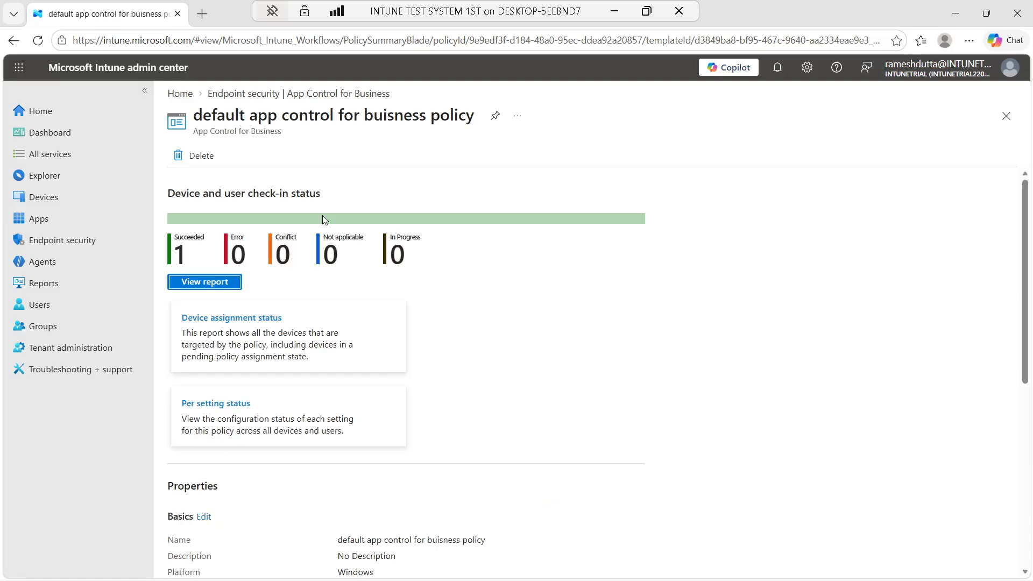
{"action": "scroll", "coordinate": [272, 382], "scroll_direction": "down", "scroll_amount": 6}
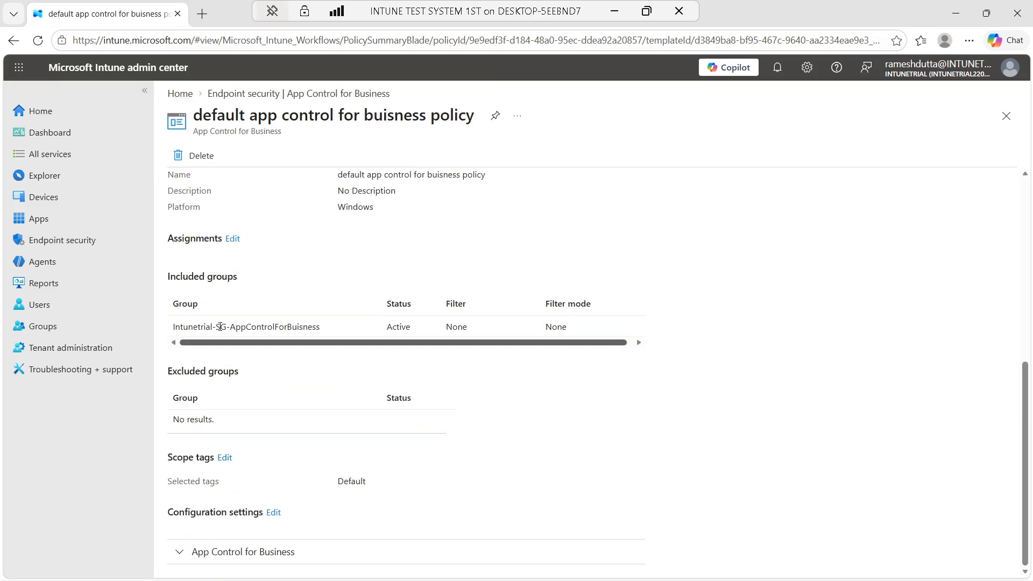
{"action": "left_click", "coordinate": [276, 515]}
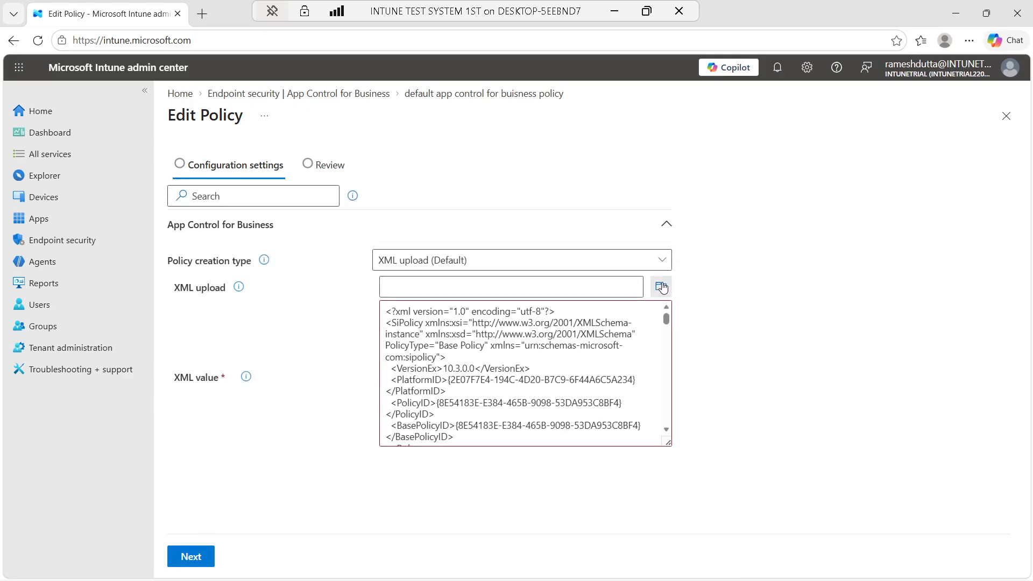
{"action": "left_click", "coordinate": [662, 286]}
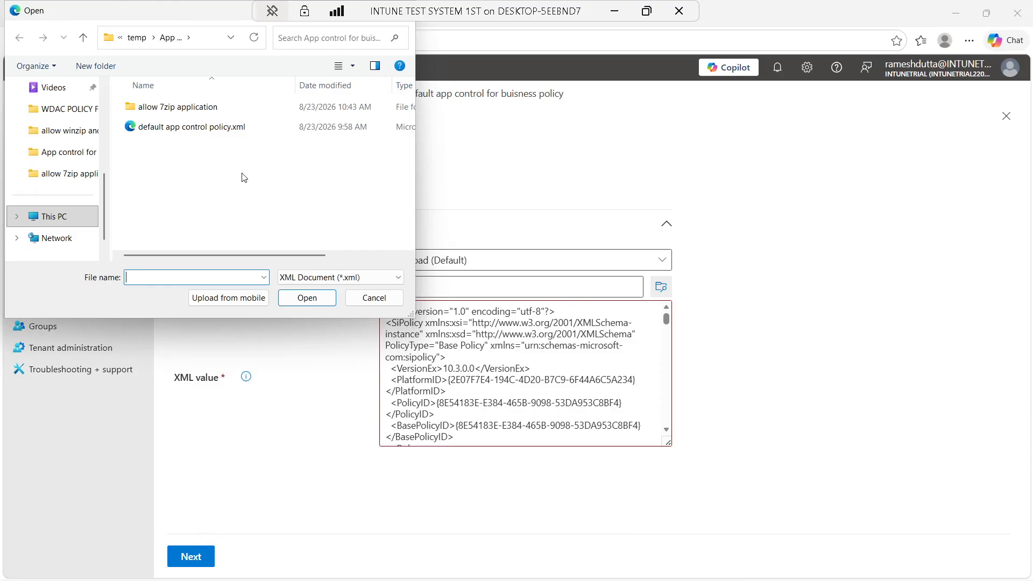
Try uploading allow rule.xml from the allow 7zip application folder, which is rejected as too large
{"action": "left_click", "coordinate": [83, 37]}
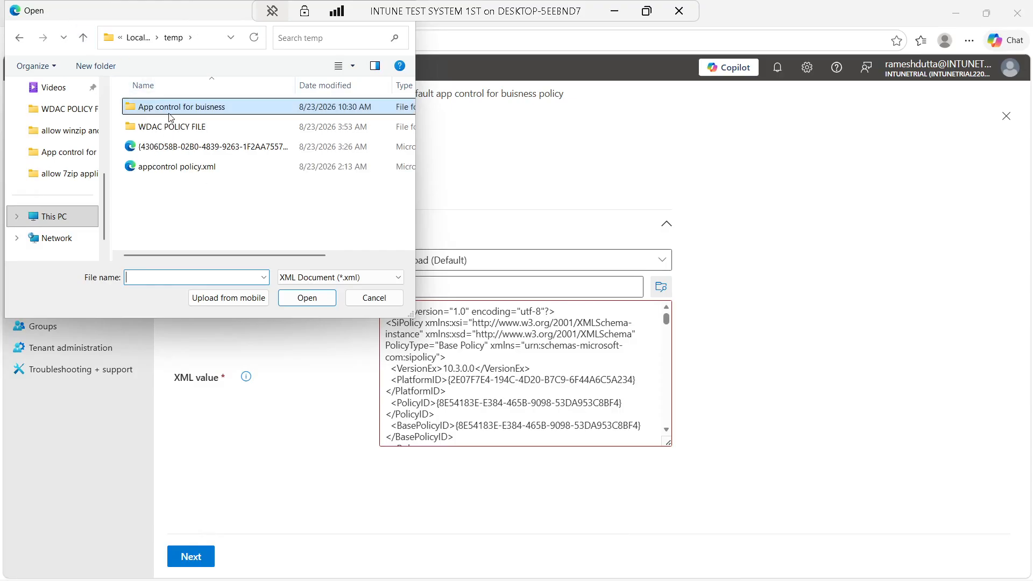
{"action": "double_click", "coordinate": [206, 110]}
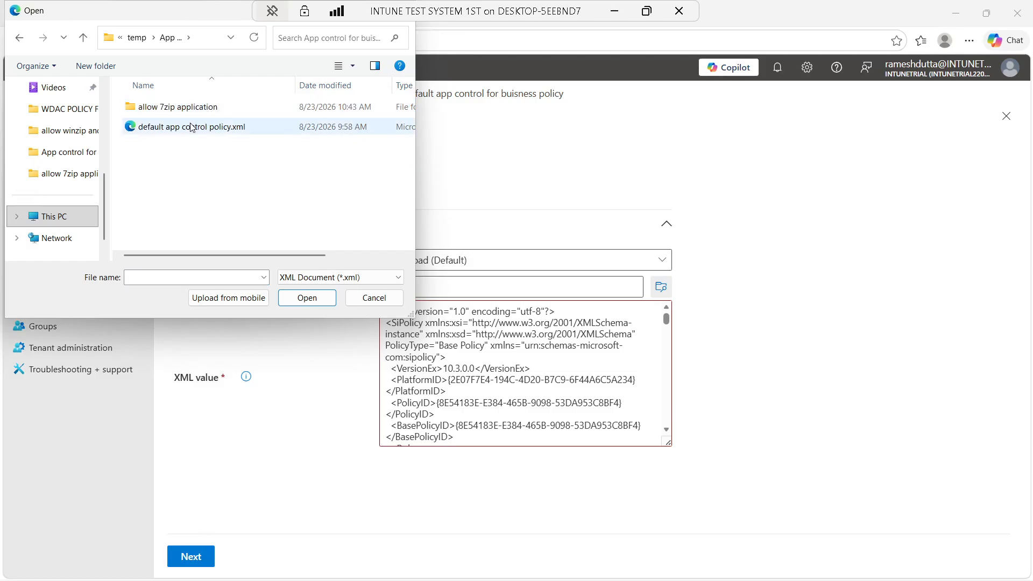
{"action": "double_click", "coordinate": [193, 107]}
{"action": "left_click", "coordinate": [195, 108]}
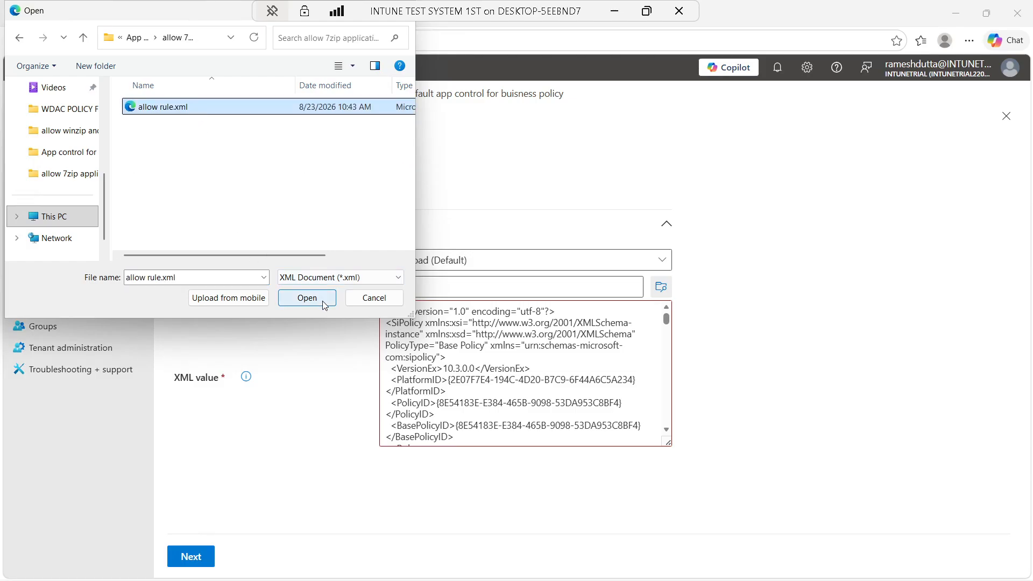
{"action": "left_click", "coordinate": [307, 297]}
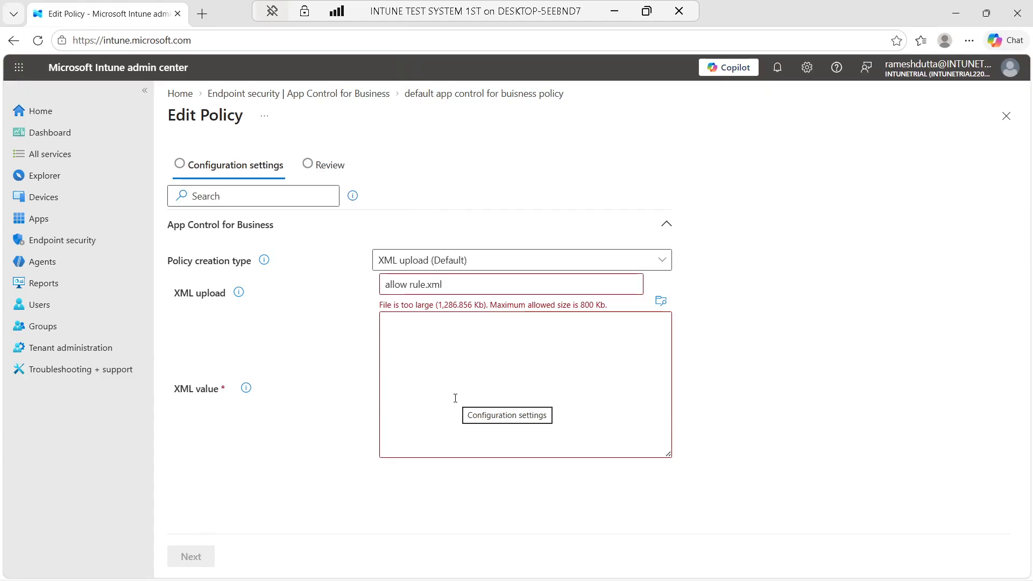
{"action": "left_click", "coordinate": [666, 307]}
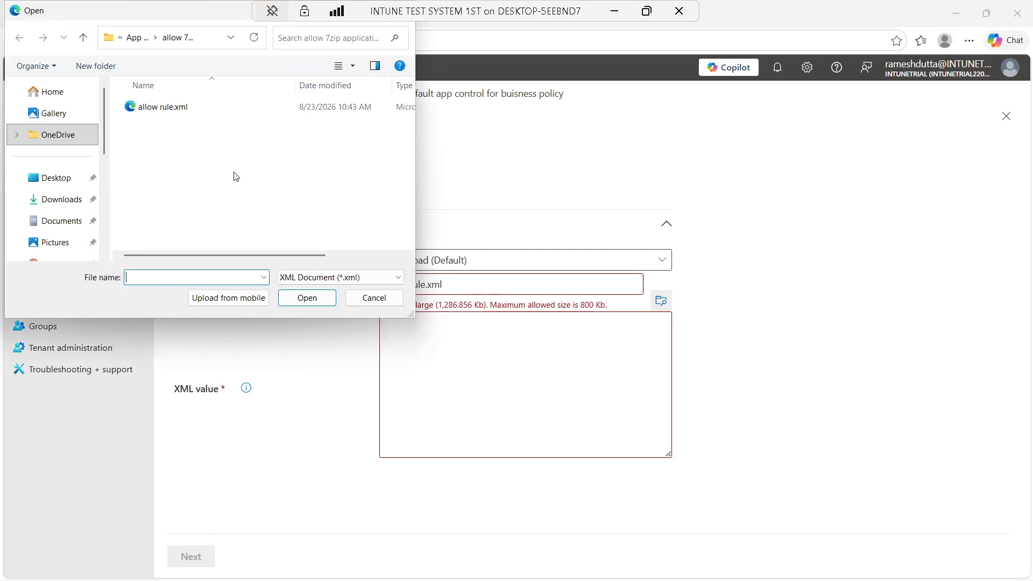
{"action": "left_click", "coordinate": [155, 107]}
{"action": "left_click", "coordinate": [302, 299]}
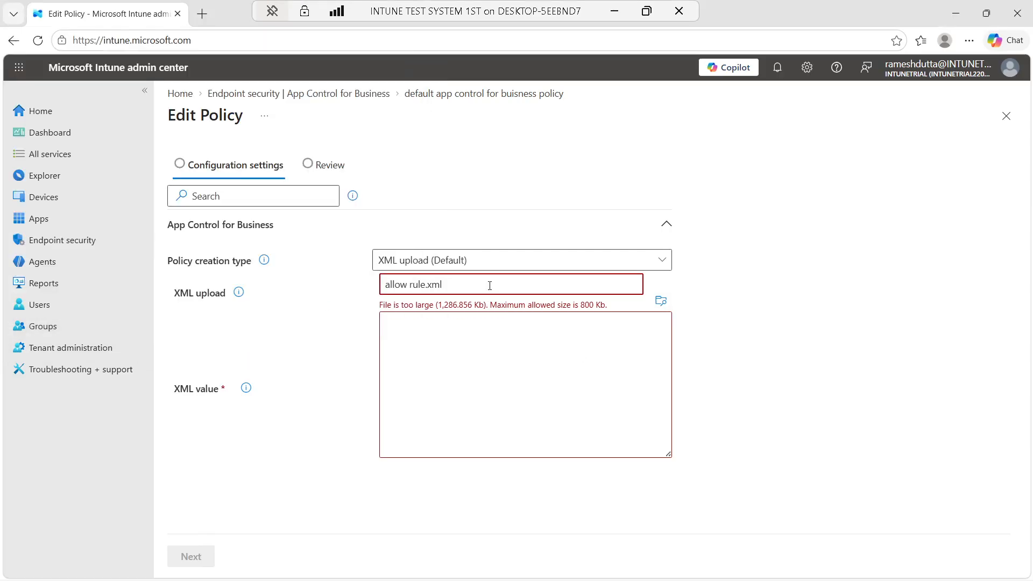
{"action": "left_click", "coordinate": [667, 263]}
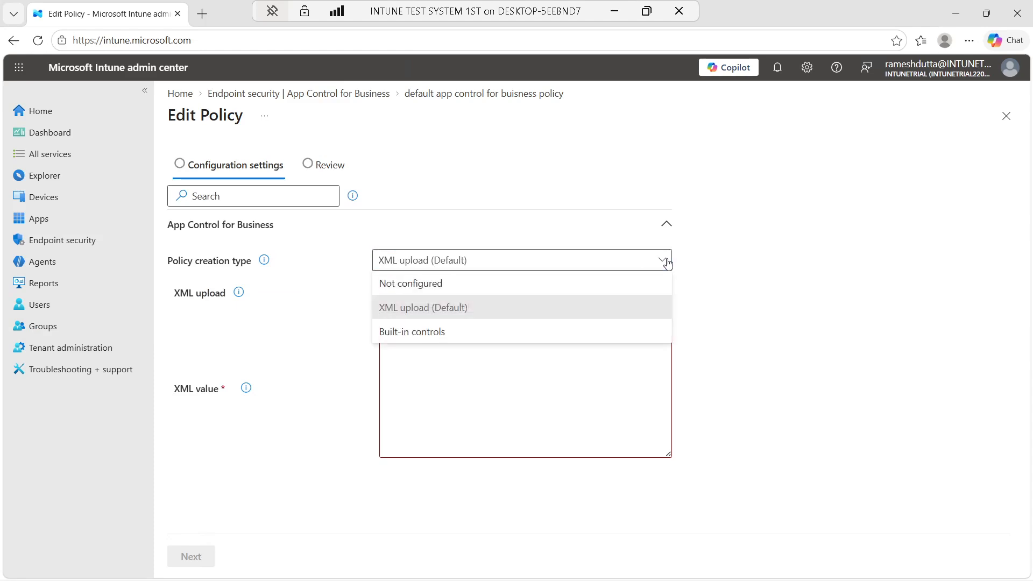
{"action": "left_click", "coordinate": [667, 263]}
{"action": "left_click", "coordinate": [663, 300]}
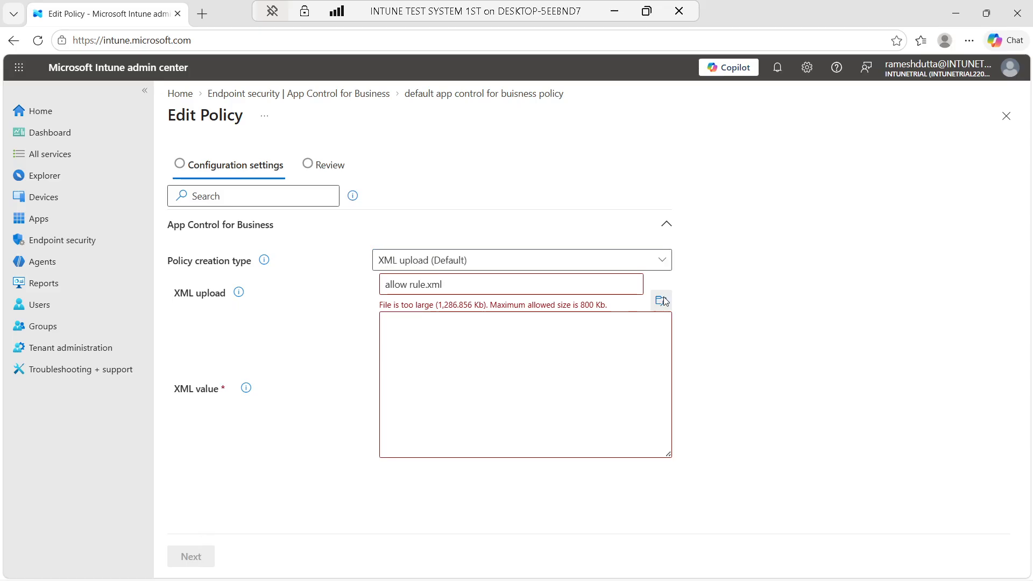
{"action": "left_click", "coordinate": [141, 106]}
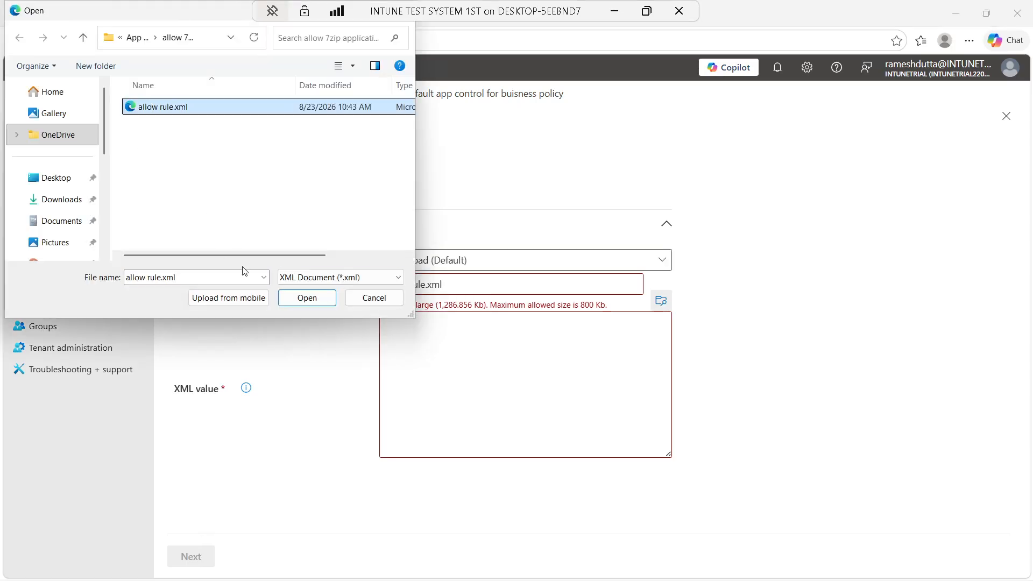
{"action": "left_click", "coordinate": [318, 301]}
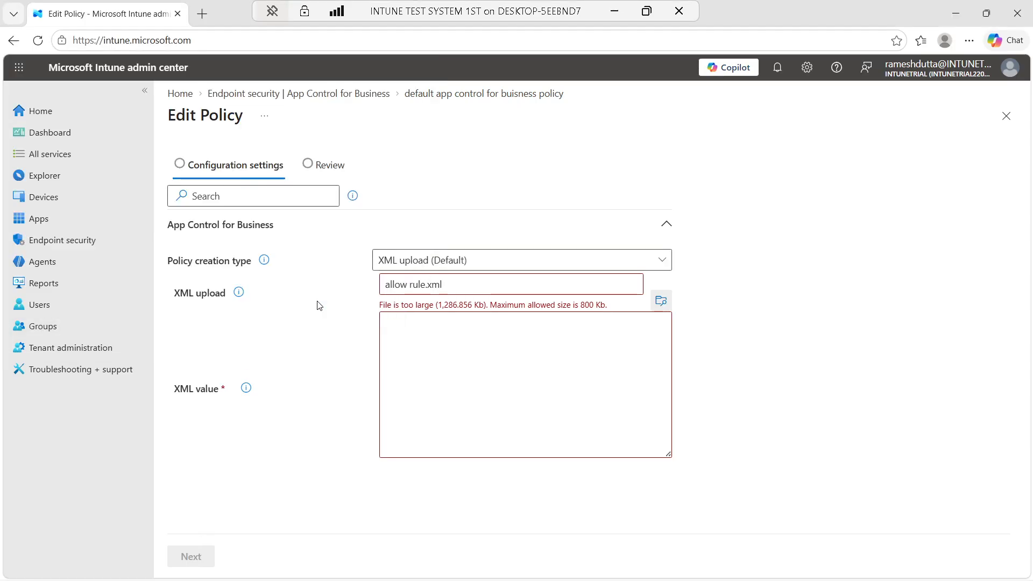
Upload the smaller test-allow.xml as the policy's XML instead
{"action": "left_click", "coordinate": [614, 10]}
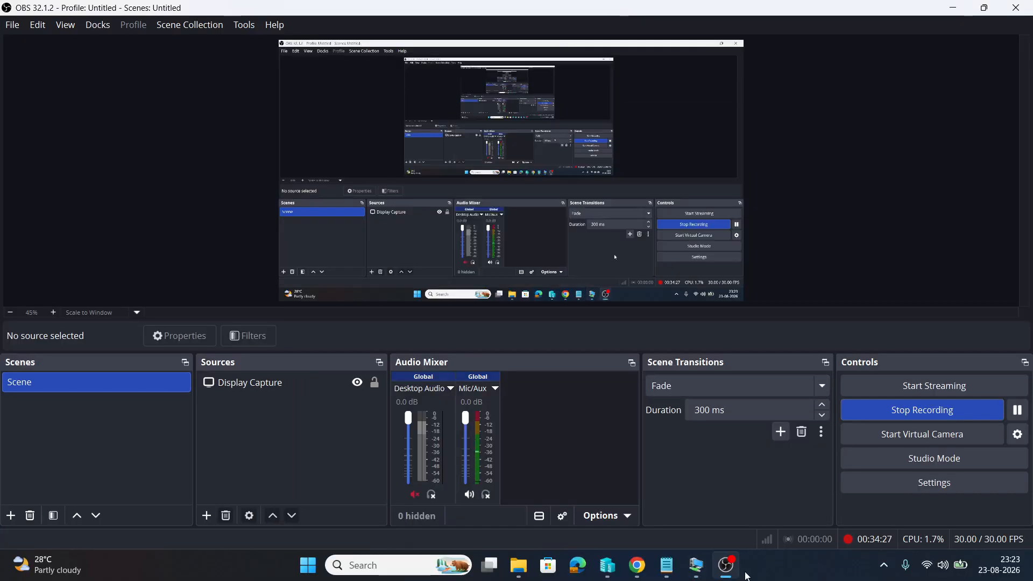
{"action": "left_click", "coordinate": [696, 565]}
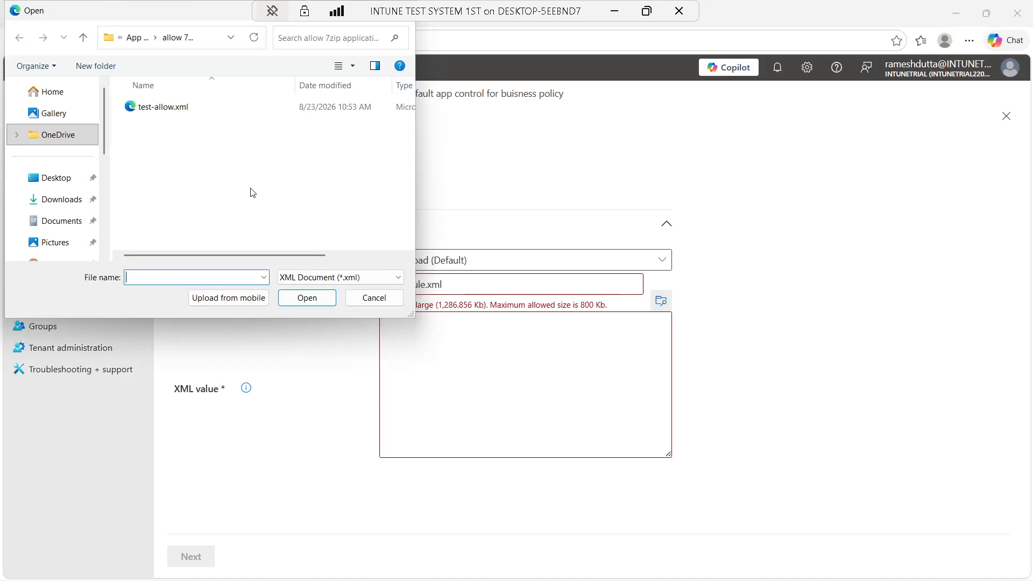
{"action": "left_click", "coordinate": [163, 108]}
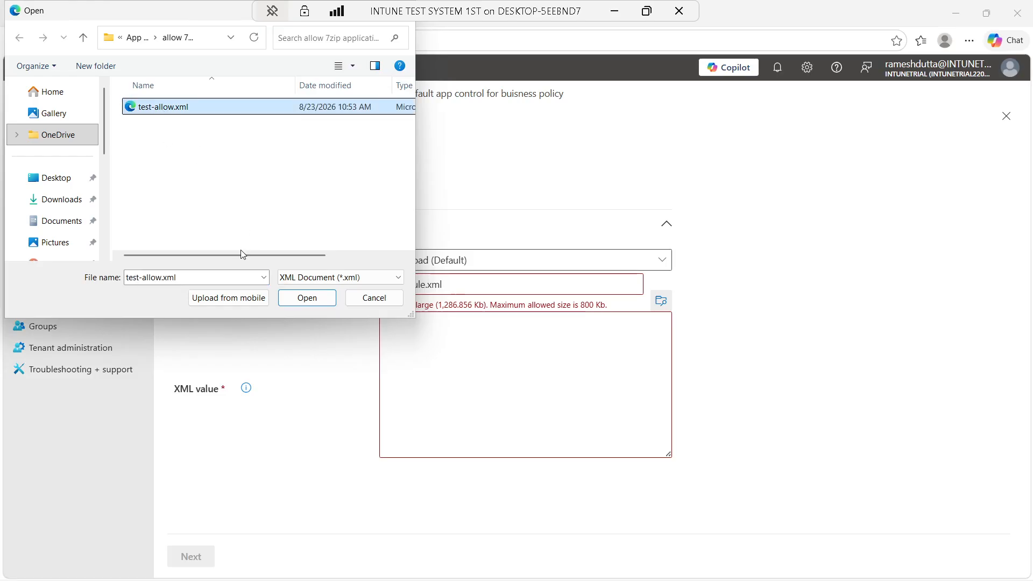
{"action": "left_click_drag", "start_coordinate": [240, 254], "coordinate": [358, 254]}
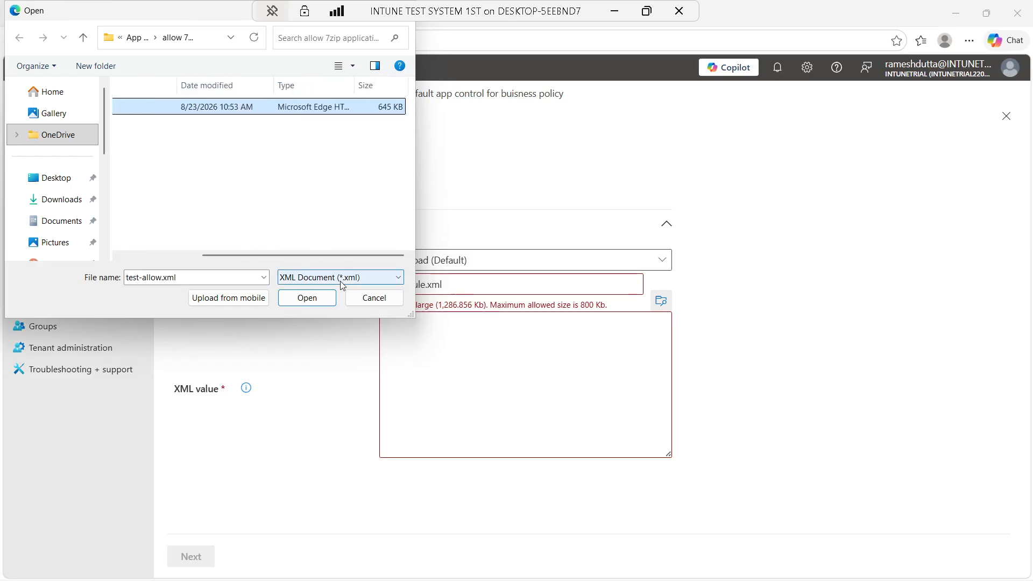
{"action": "left_click", "coordinate": [314, 298]}
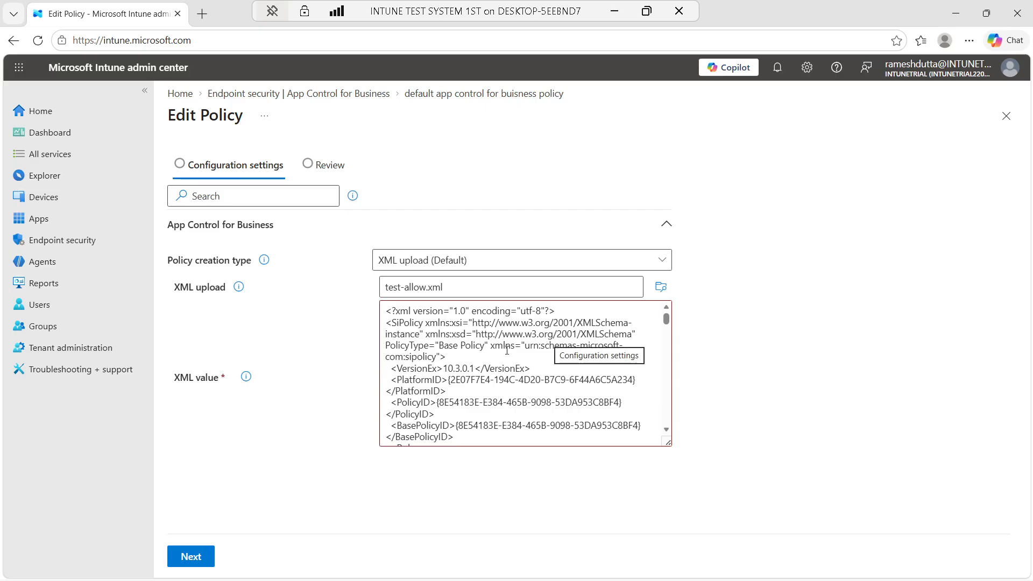
Review and save the updated app control policy, then check the save's progress
{"action": "left_click", "coordinate": [192, 558]}
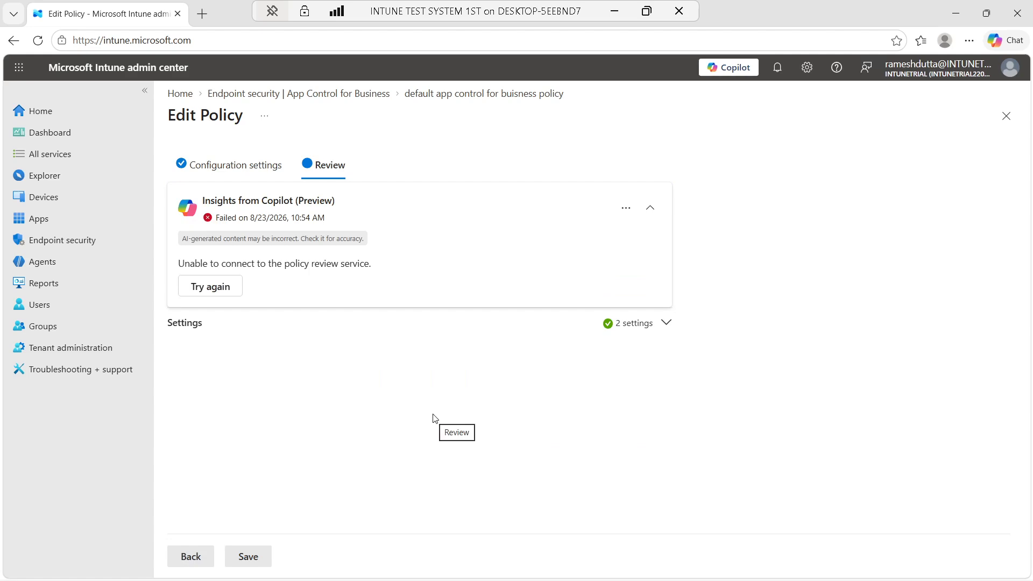
{"action": "left_click", "coordinate": [249, 556]}
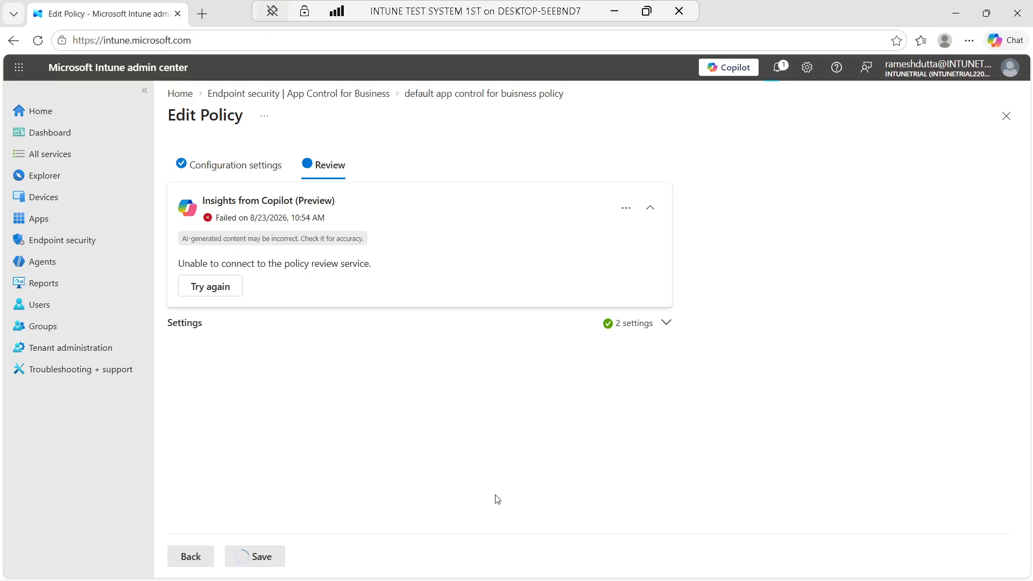
{"action": "left_click", "coordinate": [781, 70]}
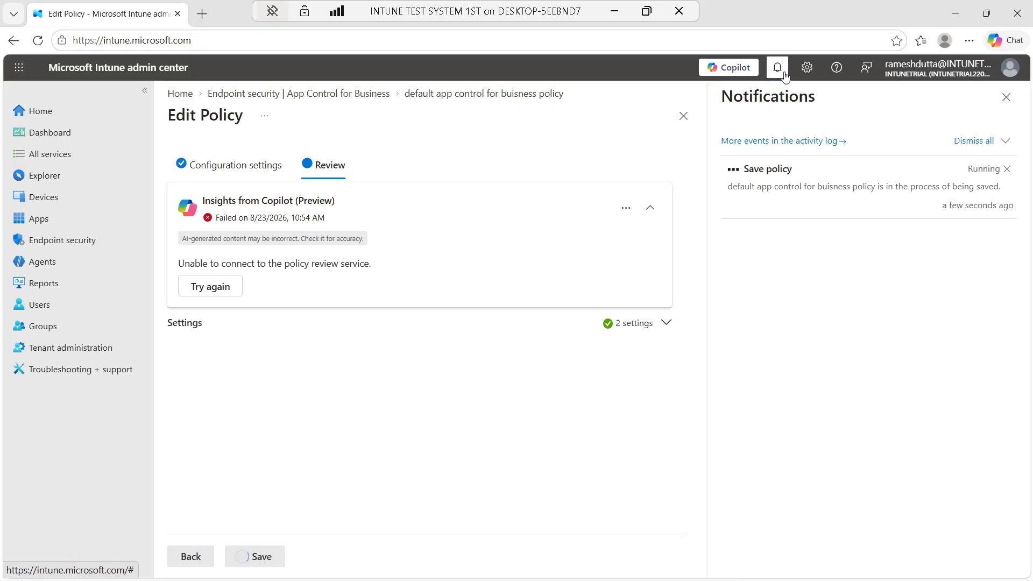
{"action": "left_click", "coordinate": [615, 11]}
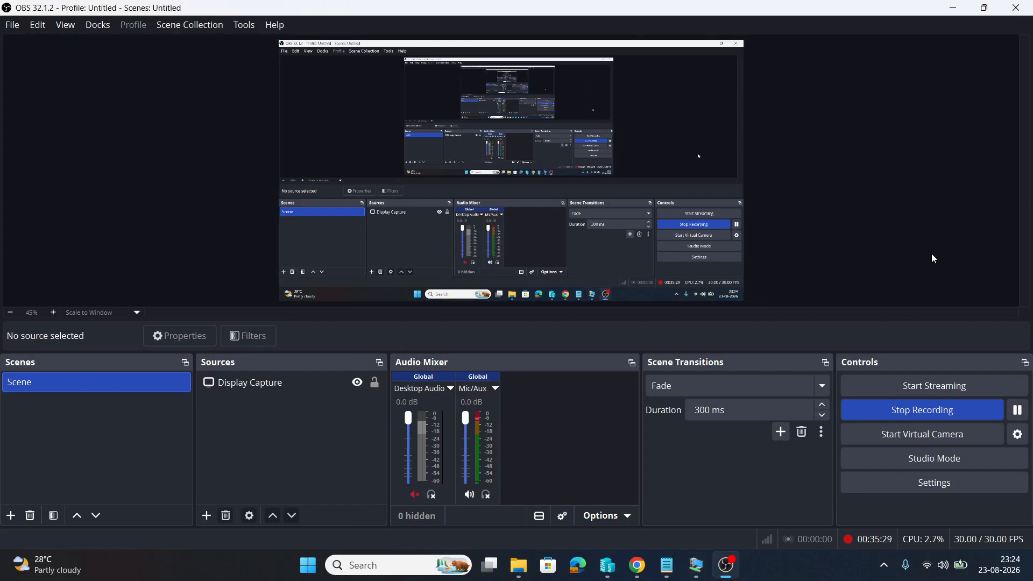
{"action": "left_click", "coordinate": [686, 560]}
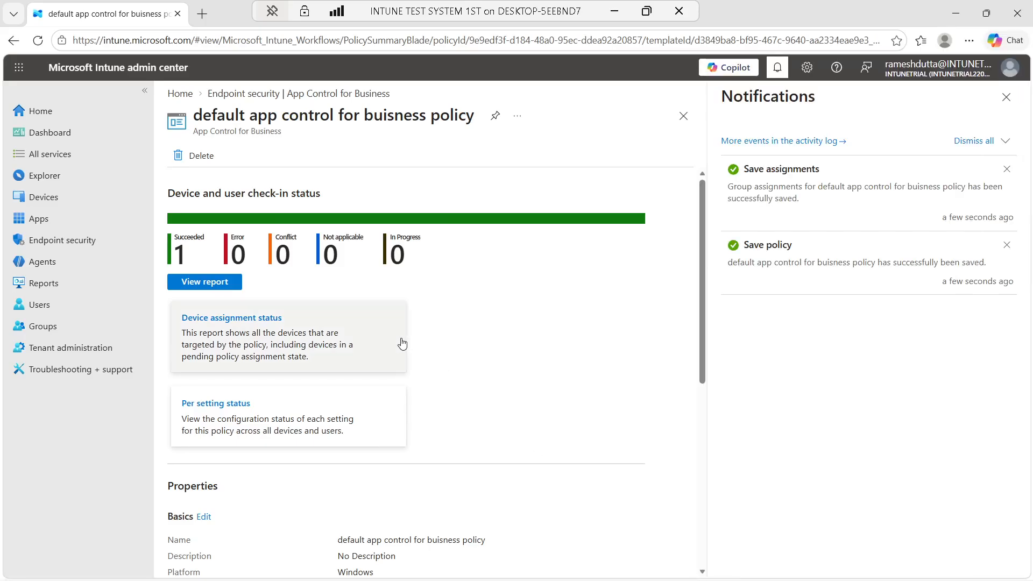
Dismiss the save notifications and reload the policy page to refresh its status
{"action": "left_click", "coordinate": [1003, 98]}
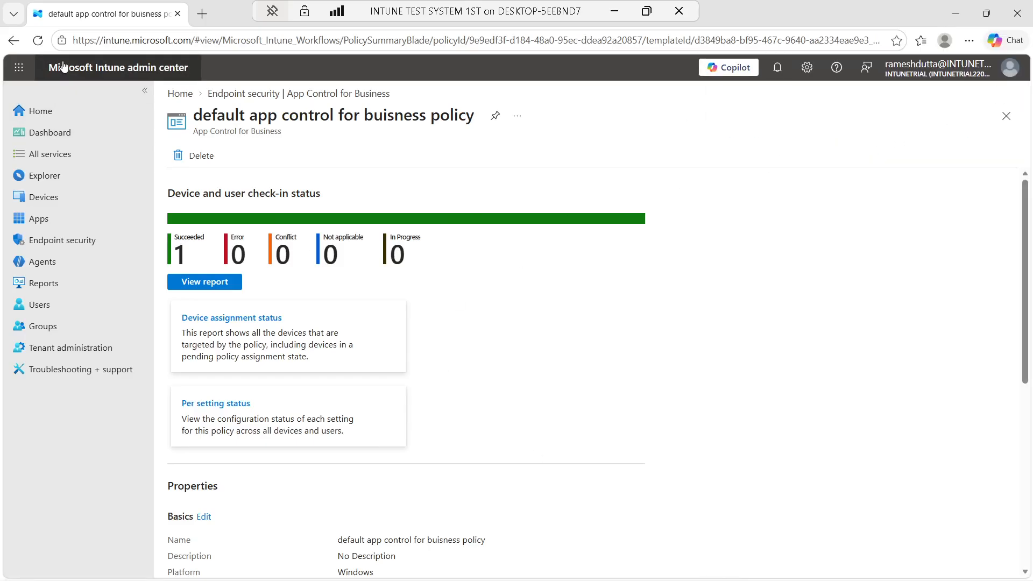
{"action": "left_click", "coordinate": [42, 44]}
{"action": "mouse_move", "coordinate": [479, 579]}
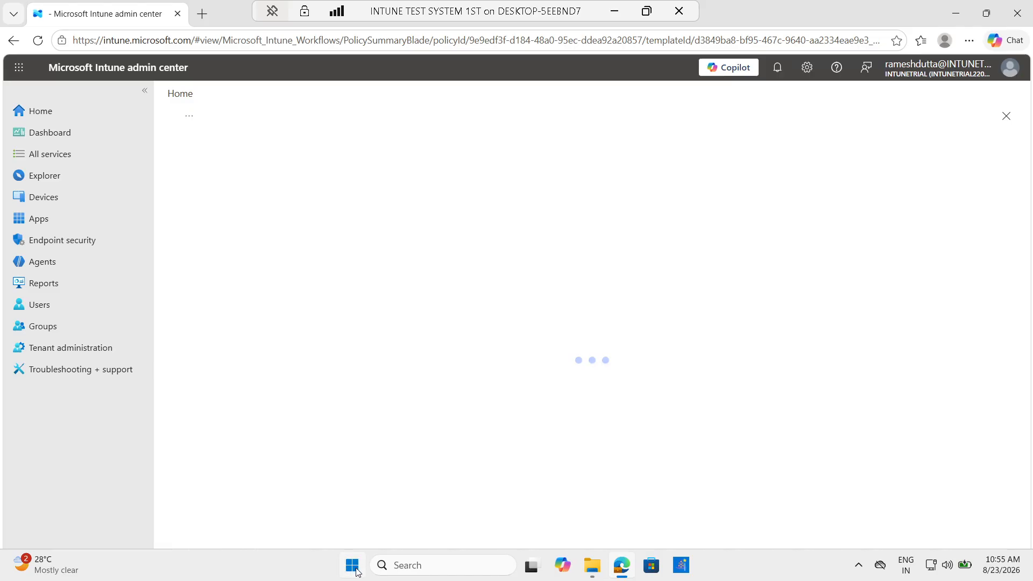
{"action": "left_click", "coordinate": [352, 565]}
Sync the work account via Settings > Accounts > Access work or school > Info
{"action": "left_click", "coordinate": [487, 226]}
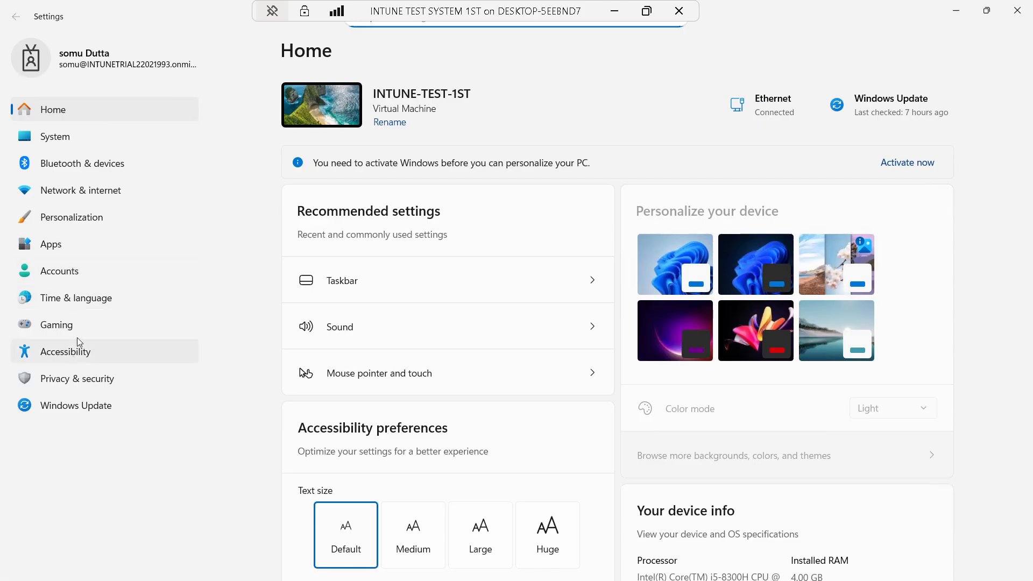
{"action": "left_click", "coordinate": [80, 272]}
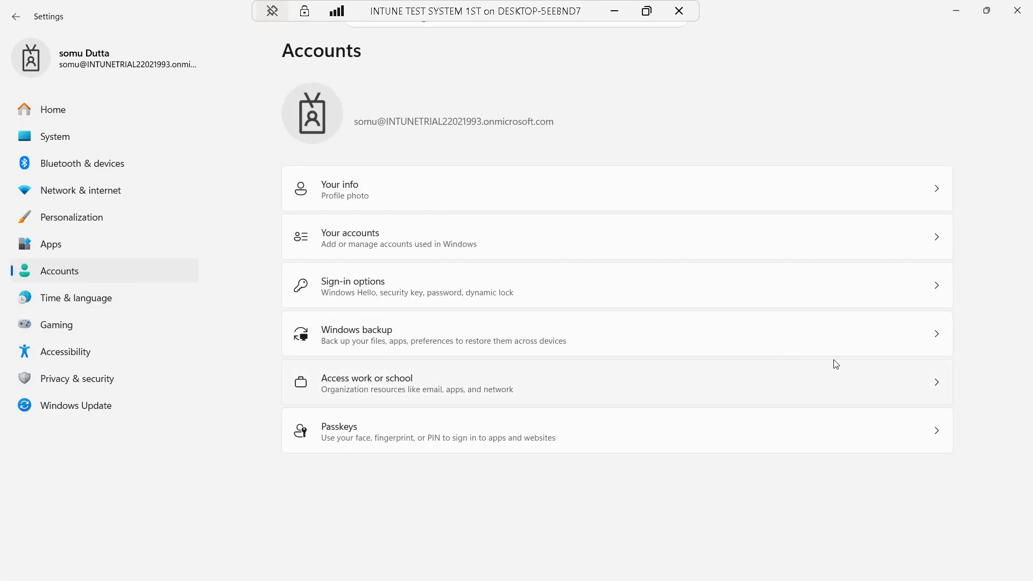
{"action": "left_click", "coordinate": [922, 386]}
{"action": "left_click", "coordinate": [549, 202]}
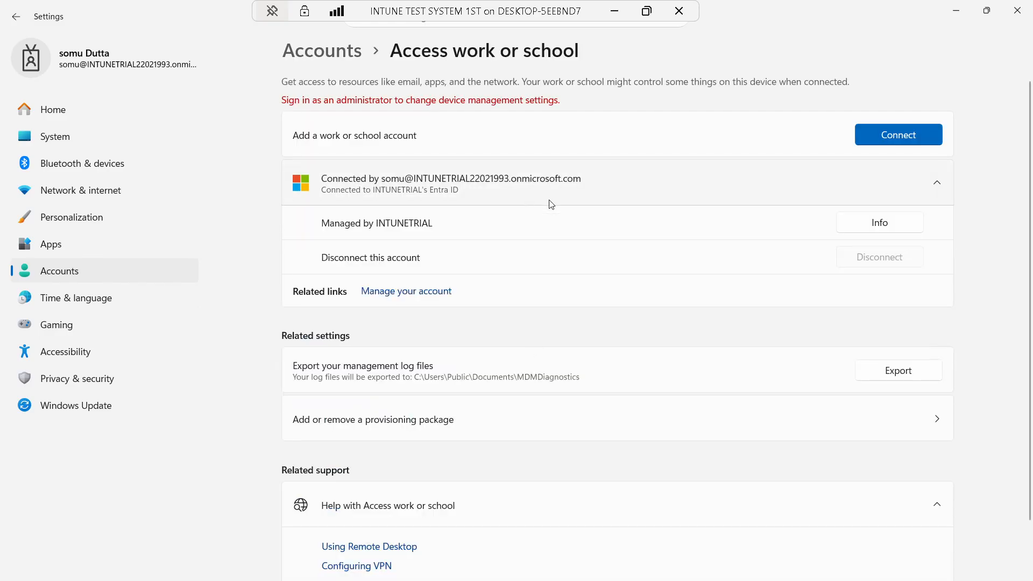
{"action": "left_click", "coordinate": [879, 223]}
{"action": "scroll", "coordinate": [659, 373], "scroll_direction": "down", "scroll_amount": 10}
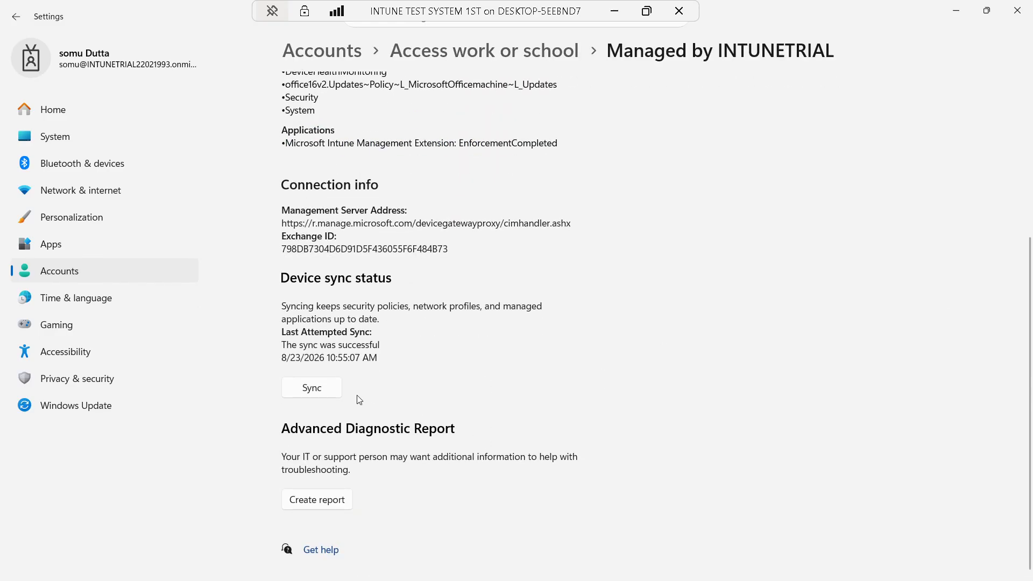
{"action": "left_click", "coordinate": [312, 388]}
{"action": "scroll", "coordinate": [578, 422], "scroll_direction": "up", "scroll_amount": 4}
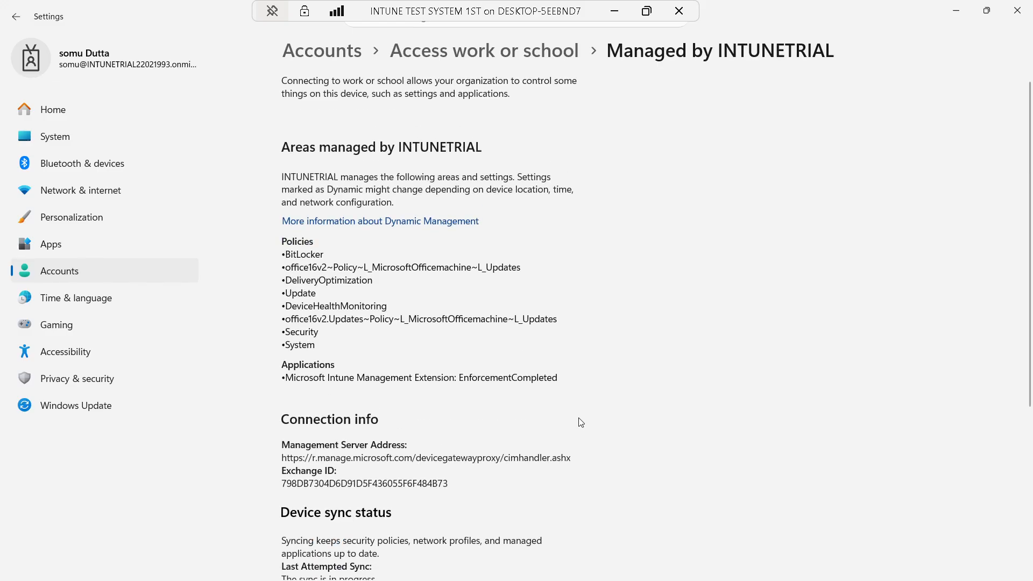
{"action": "scroll", "coordinate": [581, 422], "scroll_direction": "down", "scroll_amount": 4}
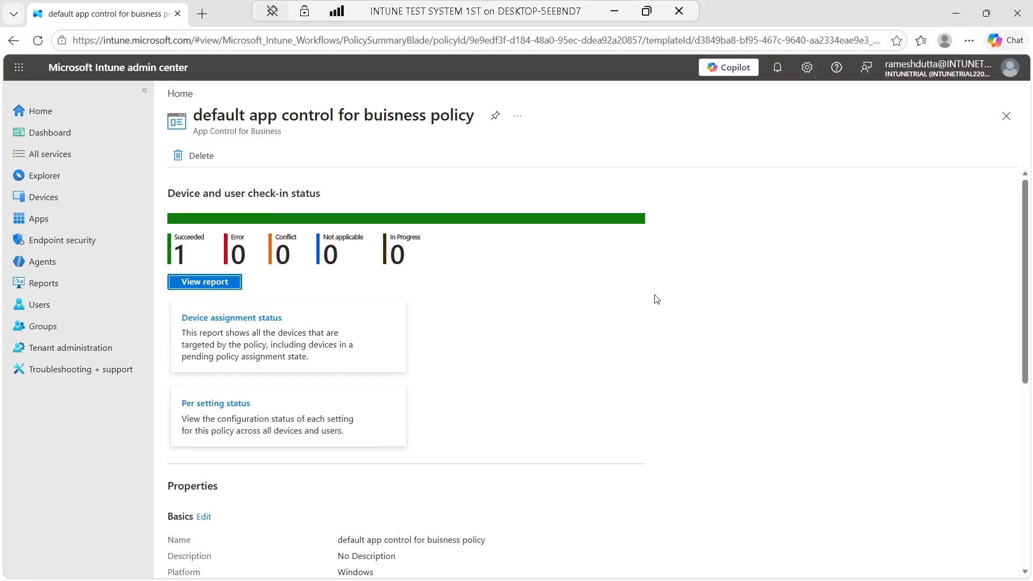
{"action": "left_click", "coordinate": [955, 12]}
Reload the Intune policy page twice, then check the sync progress in Settings
{"action": "left_click", "coordinate": [38, 40]}
{"action": "left_click", "coordinate": [37, 40]}
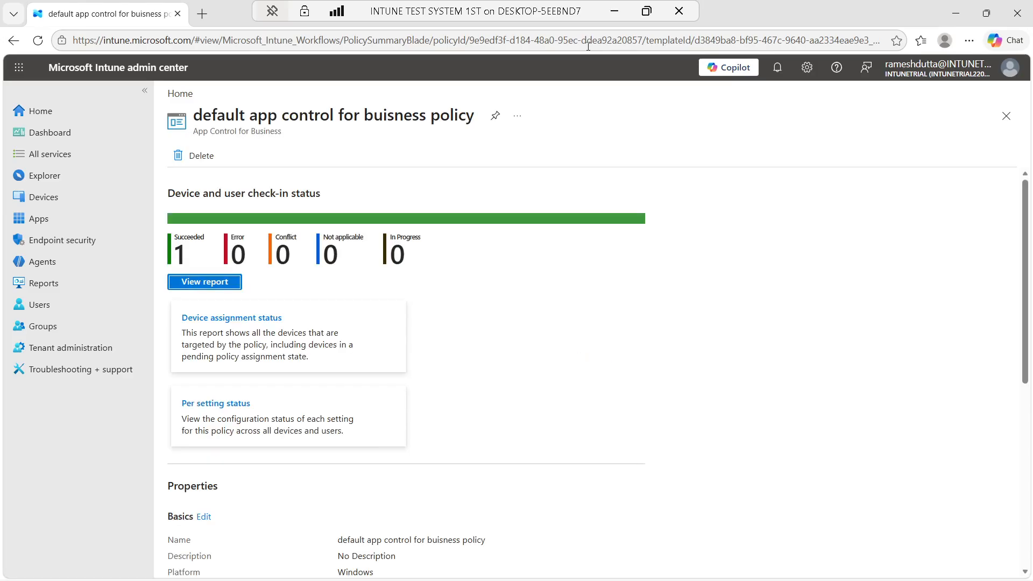
{"action": "mouse_move", "coordinate": [628, 568]}
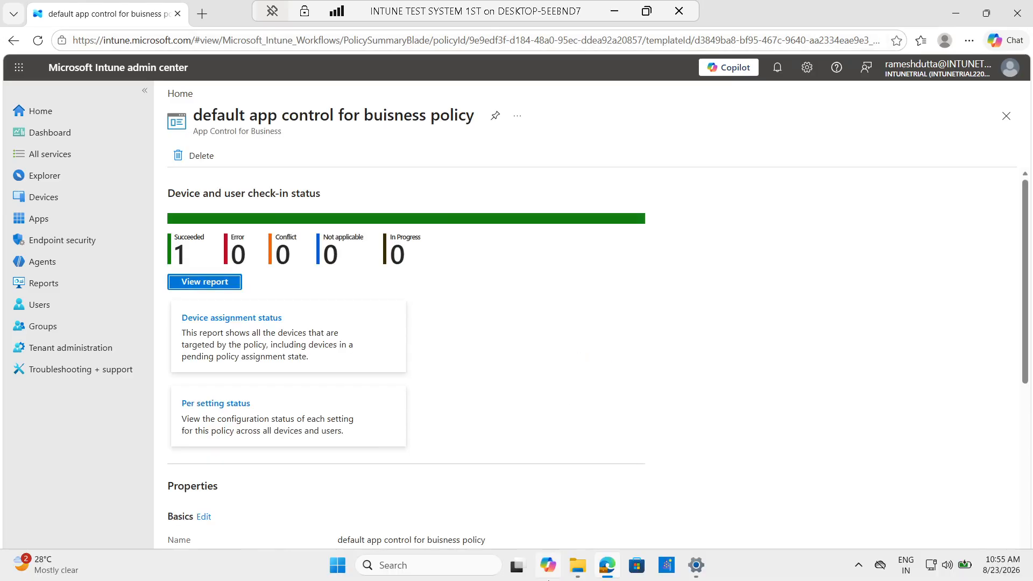
{"action": "left_click", "coordinate": [702, 563]}
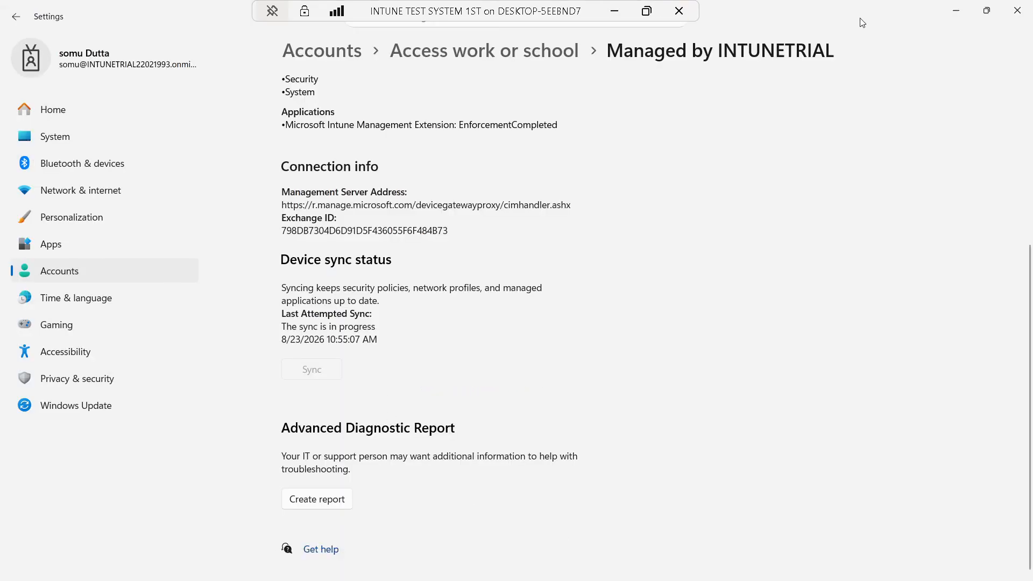
{"action": "left_click", "coordinate": [614, 12]}
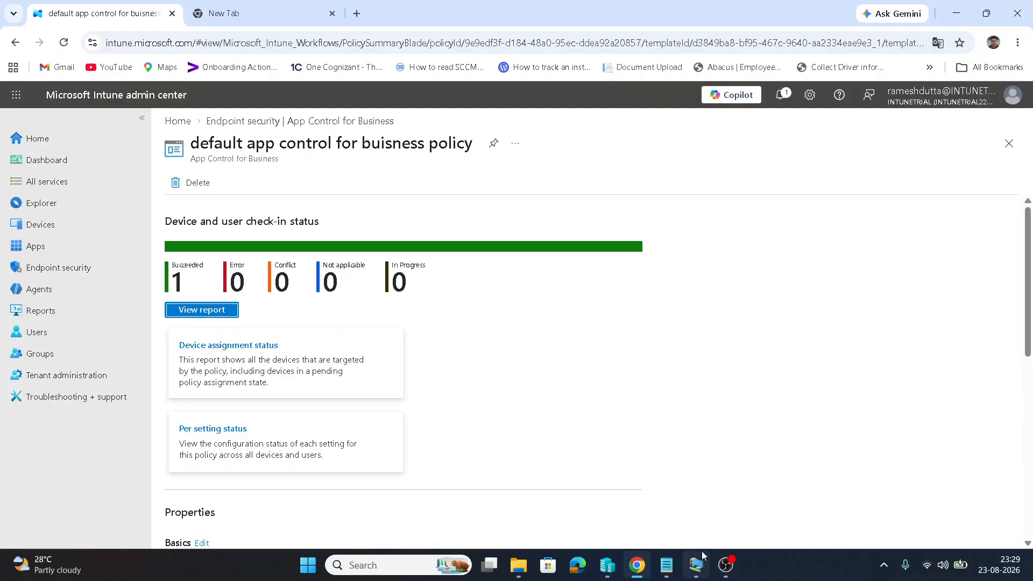
Bring up the remote File Explorer on CIPolicies\Active, showing the full folder path
{"action": "left_click", "coordinate": [696, 564]}
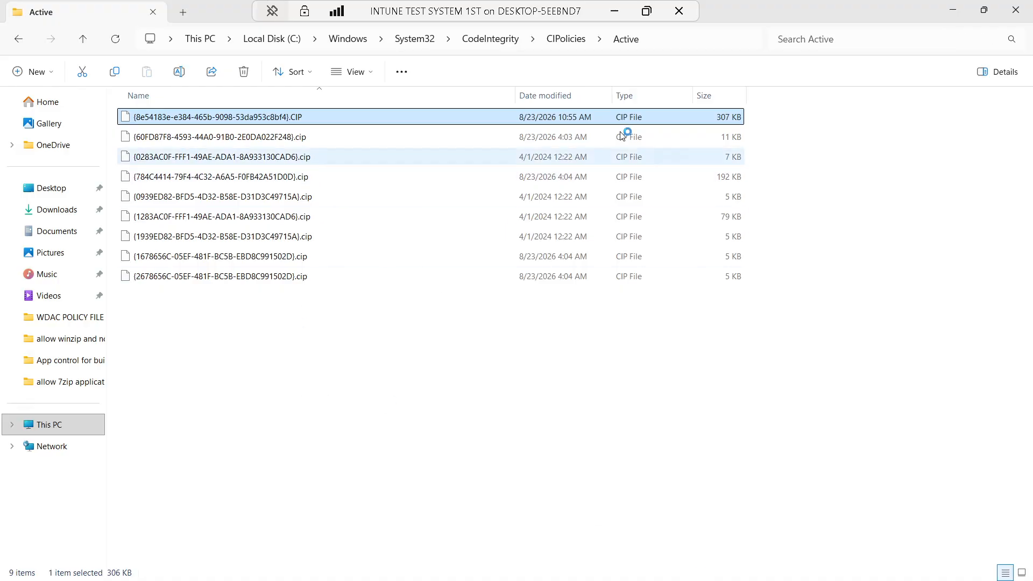
{"action": "left_click", "coordinate": [672, 39]}
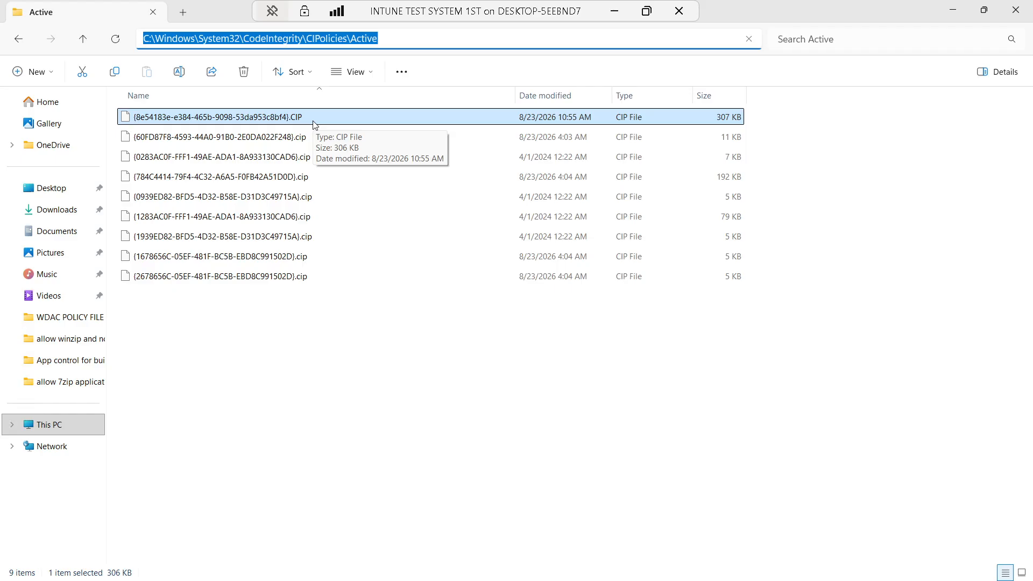
{"action": "mouse_move", "coordinate": [795, 580]}
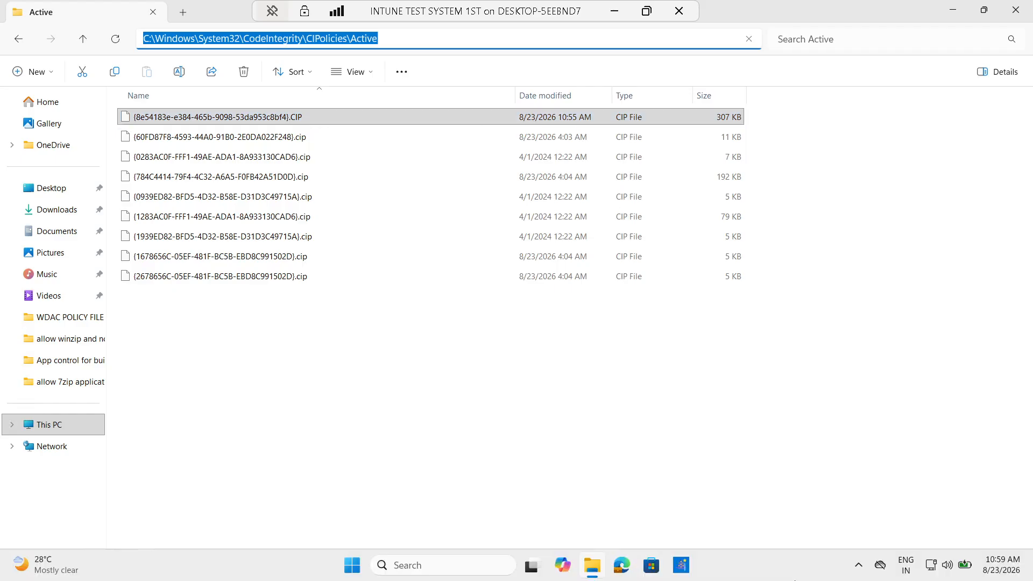
{"action": "left_click", "coordinate": [351, 364]}
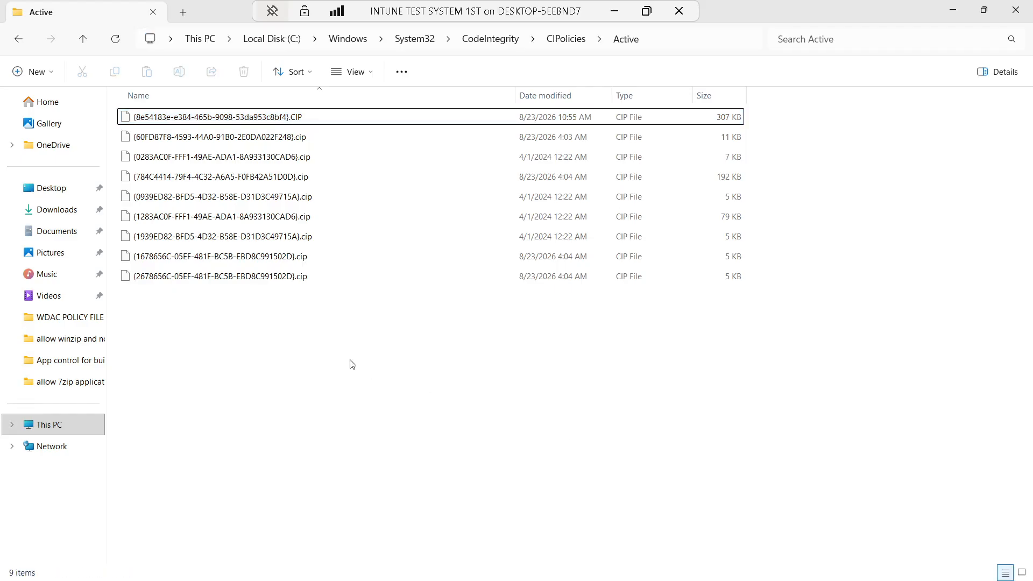
Refresh the Active folder and select the new 307 KB .CIP file dated 10:55 AM
{"action": "right_click", "coordinate": [286, 339]}
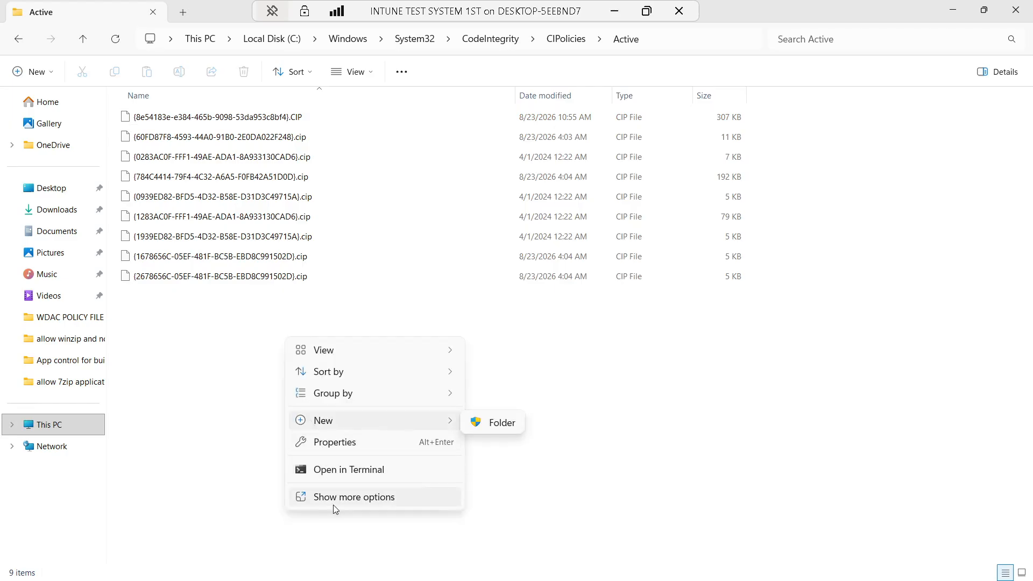
{"action": "left_click", "coordinate": [333, 504]}
{"action": "left_click", "coordinate": [323, 395]}
{"action": "right_click", "coordinate": [324, 381]}
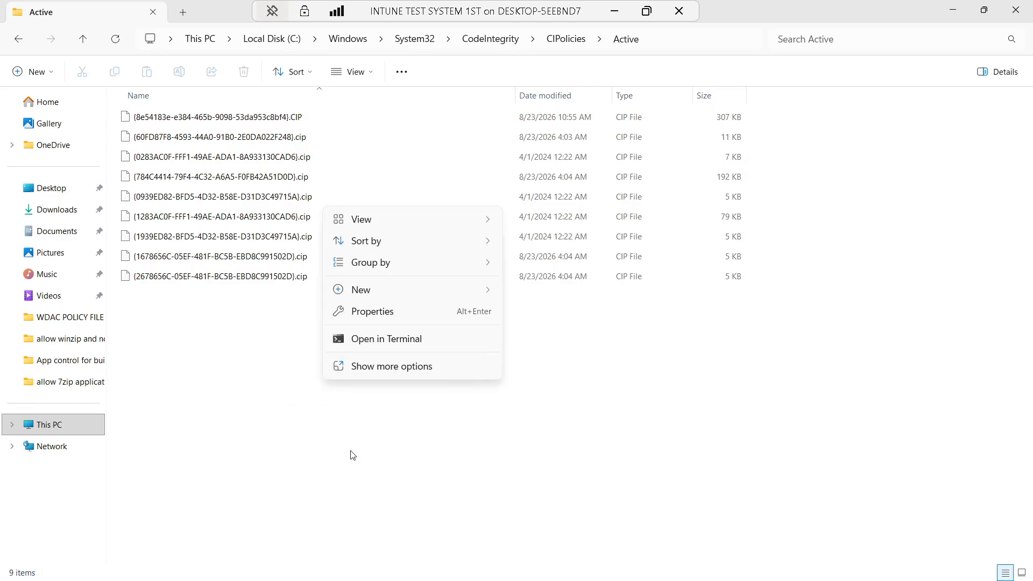
{"action": "left_click", "coordinate": [384, 370]}
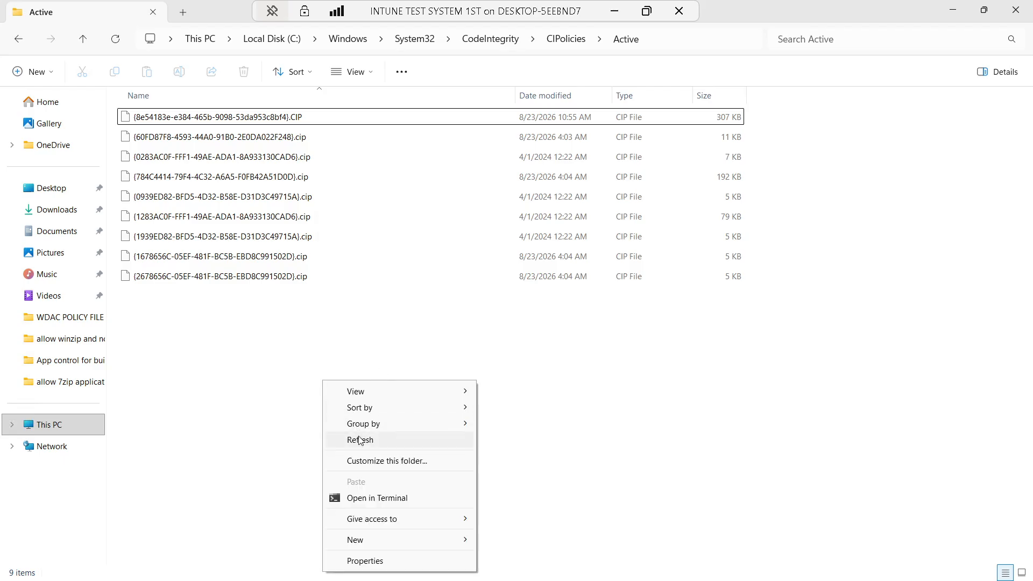
{"action": "left_click", "coordinate": [394, 440]}
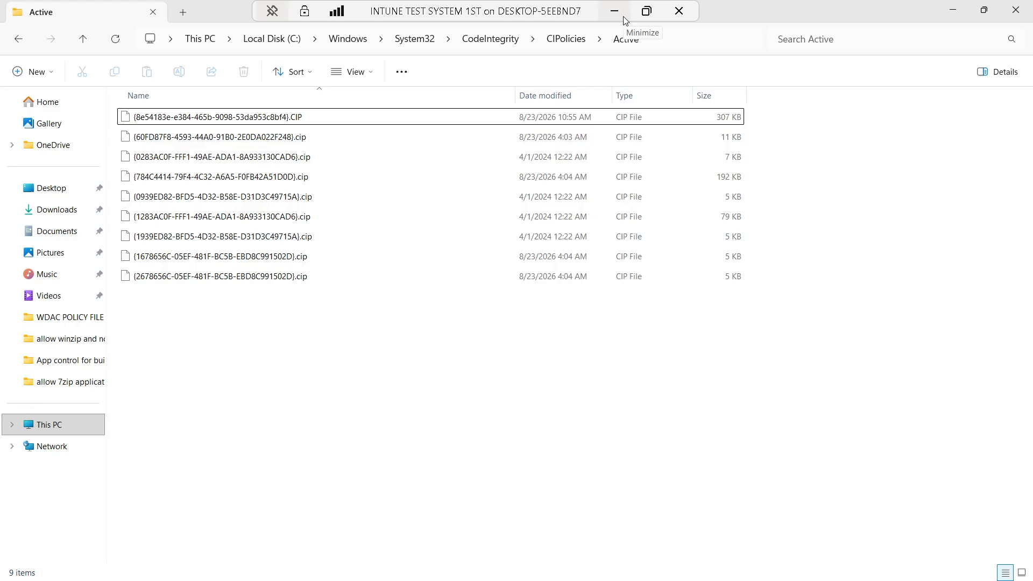
{"action": "left_click", "coordinate": [598, 118]}
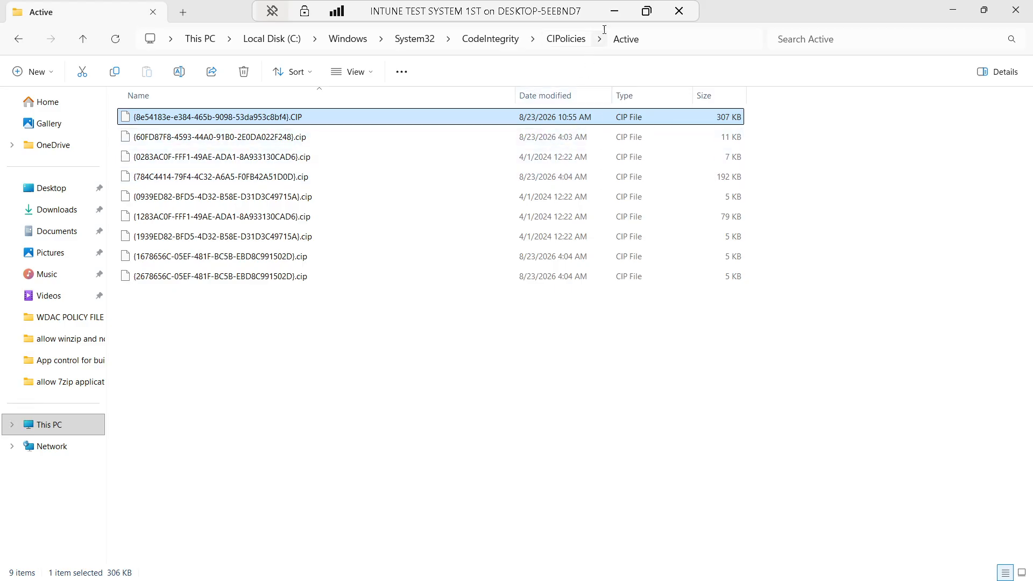
{"action": "left_click", "coordinate": [614, 11]}
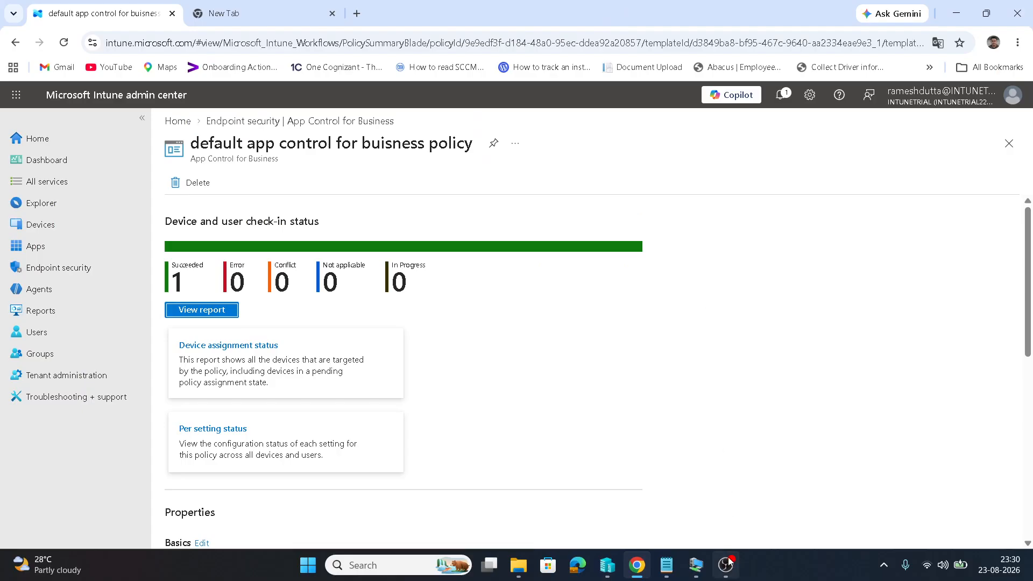
{"action": "left_click", "coordinate": [700, 570]}
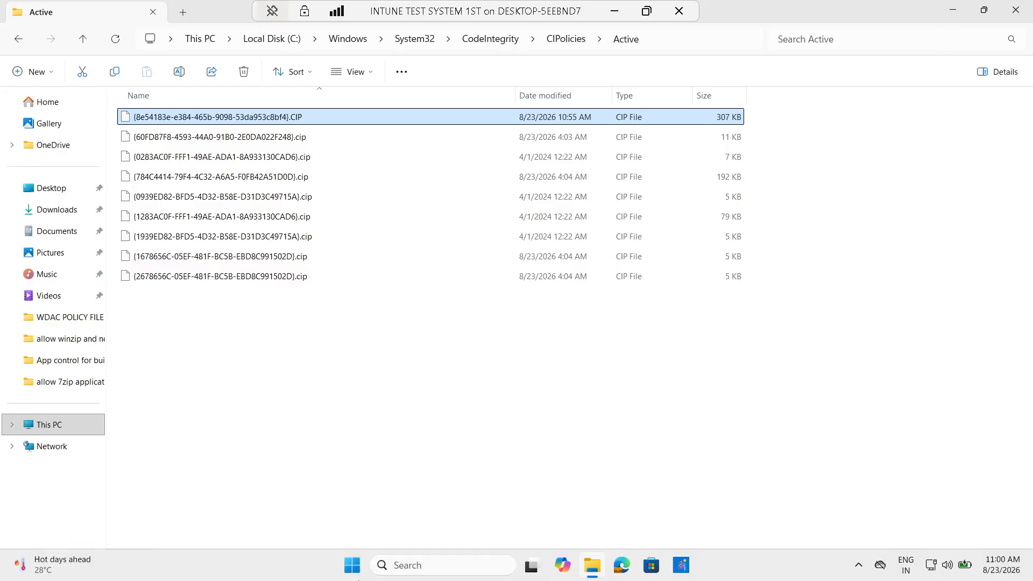
{"action": "left_click", "coordinate": [352, 565]}
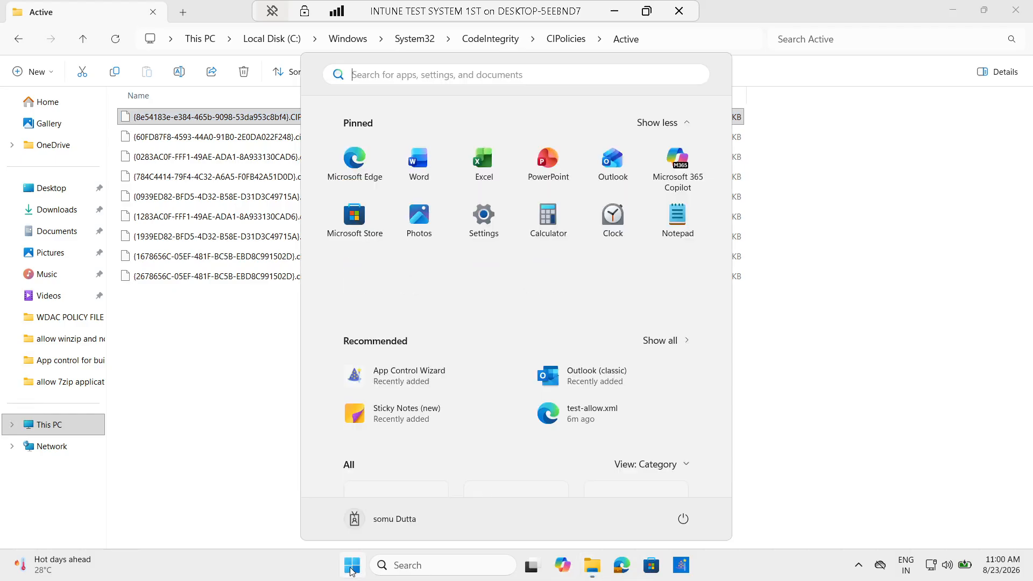
{"action": "left_click", "coordinate": [539, 79]}
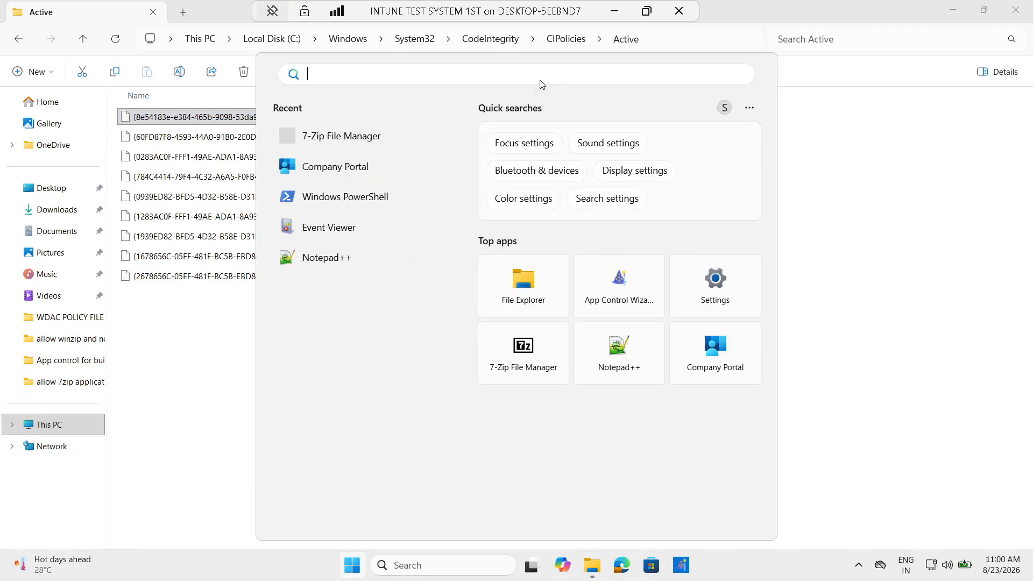
{"action": "left_click", "coordinate": [352, 139]}
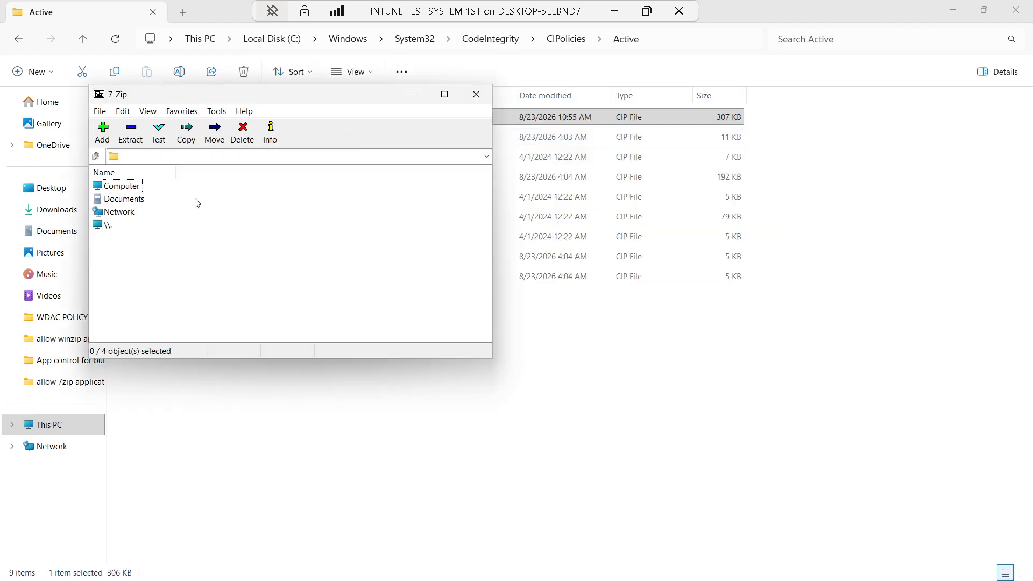
{"action": "mouse_move", "coordinate": [442, 105]}
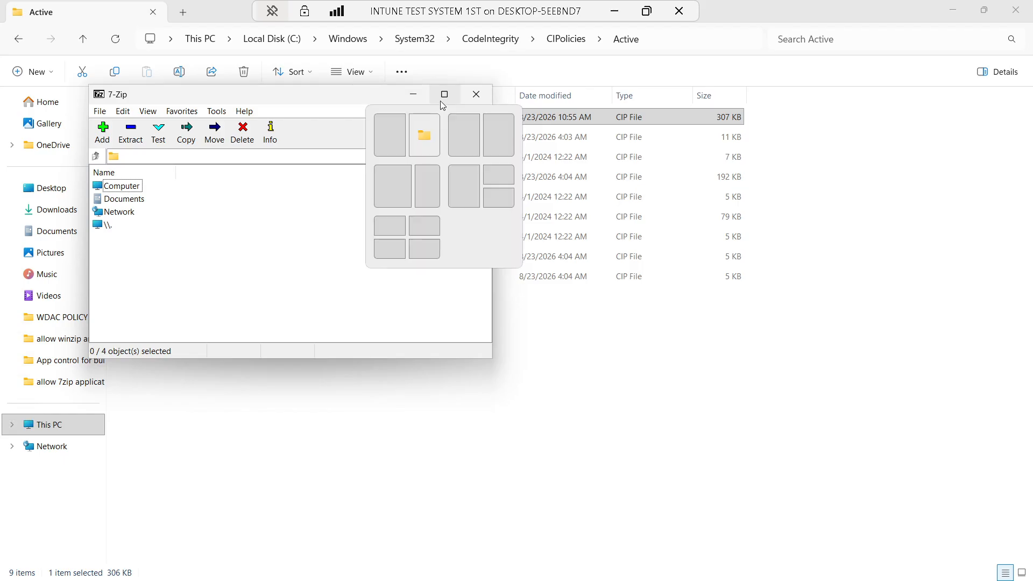
{"action": "left_click", "coordinate": [477, 102]}
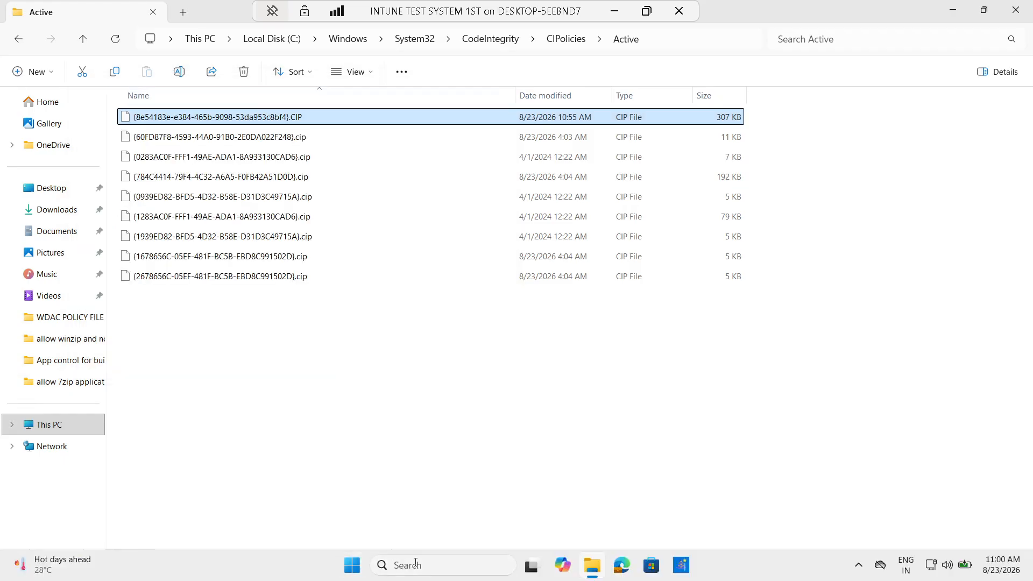
{"action": "left_click", "coordinate": [392, 563]}
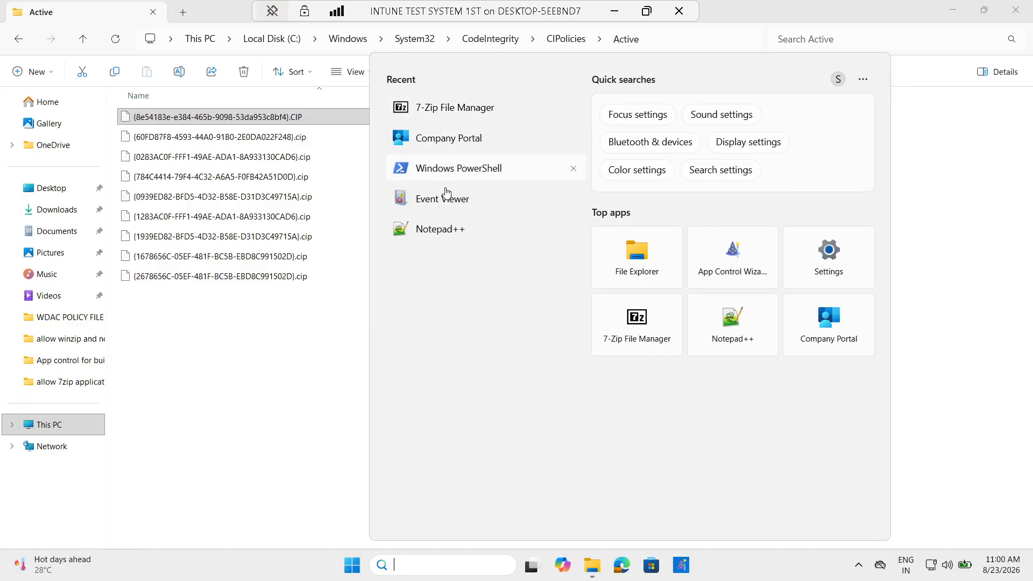
Try launching Notepad++ and dismiss the App Control for Business blocked notice
{"action": "left_click", "coordinate": [440, 231]}
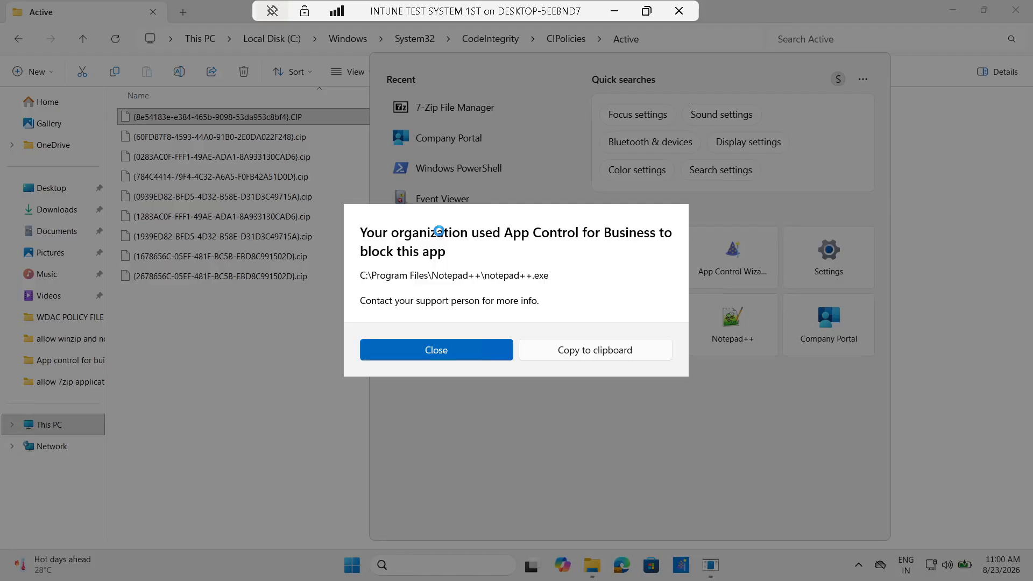
{"action": "left_click", "coordinate": [424, 354]}
{"action": "left_click", "coordinate": [302, 404]}
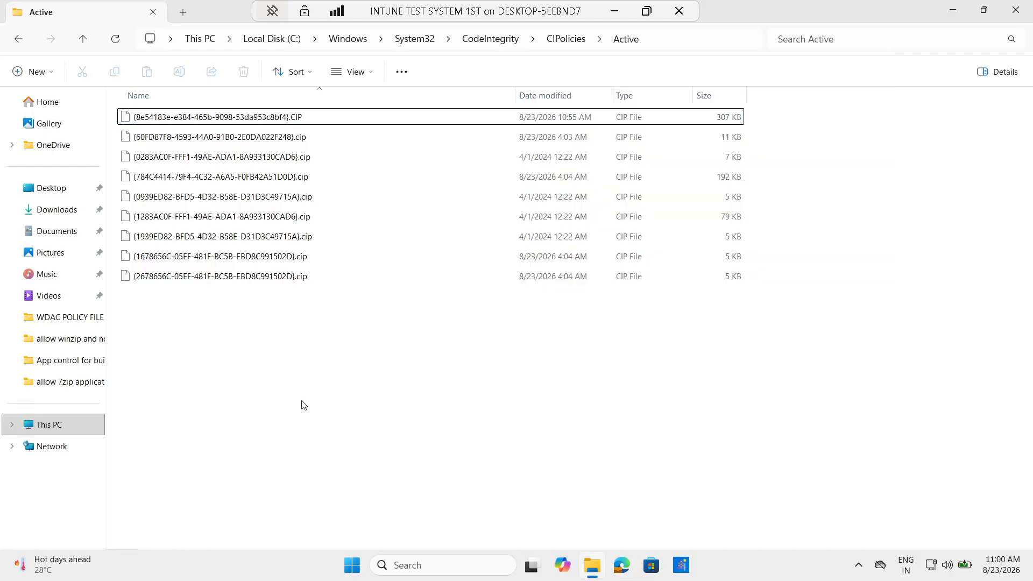
Launch Event Viewer from the Start search panel
{"action": "mouse_move", "coordinate": [603, 571]}
{"action": "left_click", "coordinate": [440, 567]}
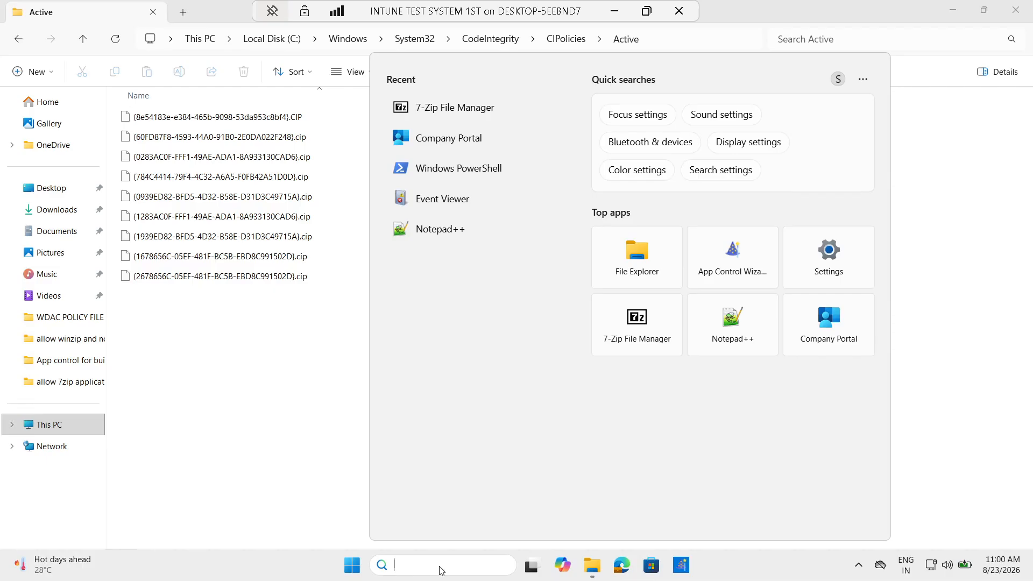
{"action": "left_click", "coordinate": [440, 198]}
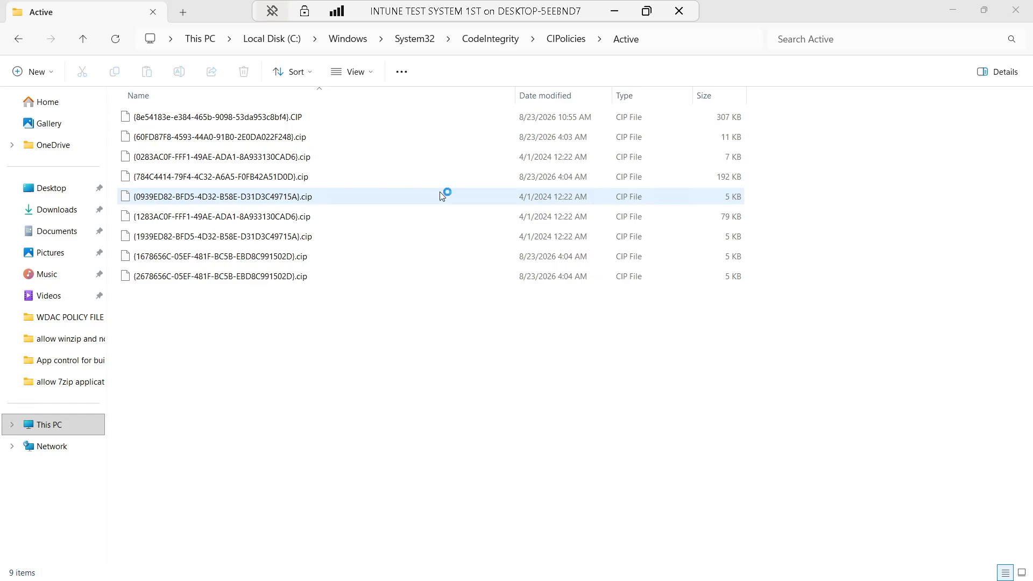
{"action": "left_click", "coordinate": [616, 13]}
Step through the CodeIntegrity Operational entries: Error 3077, 3033, 3004 and Information 3089 events
{"action": "left_click", "coordinate": [636, 564]}
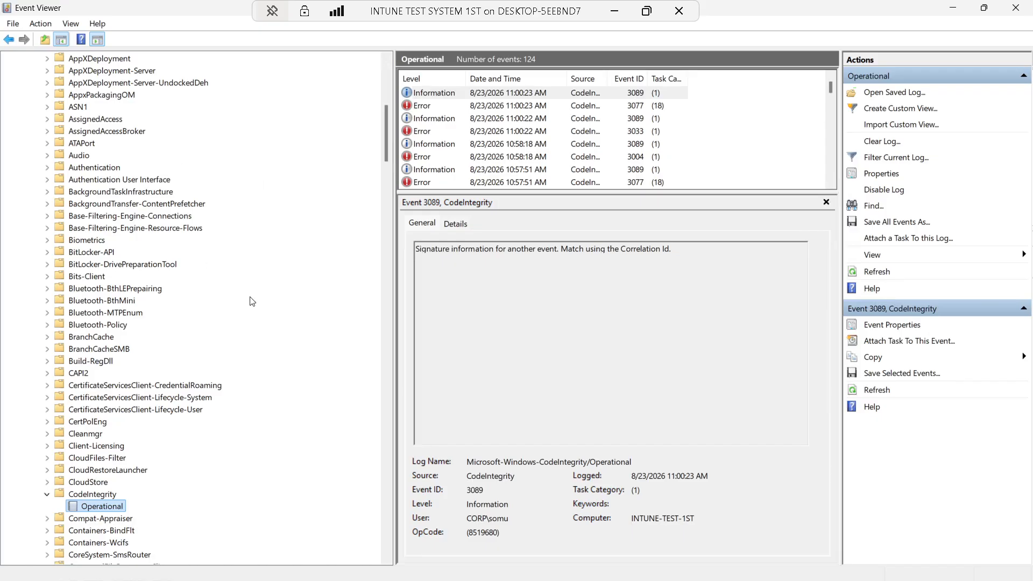
{"action": "left_click_drag", "start_coordinate": [386, 133], "coordinate": [384, 91]}
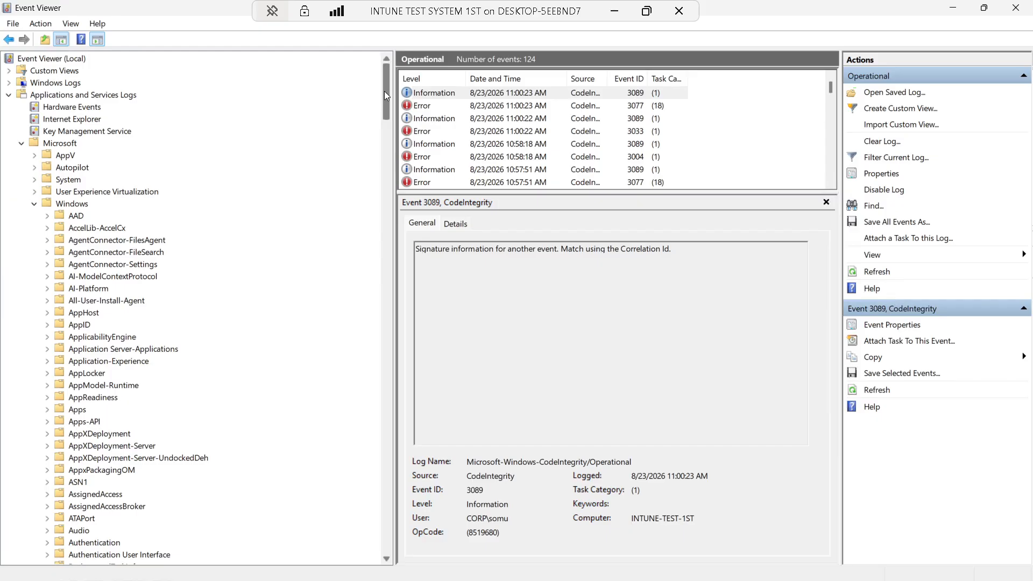
{"action": "left_click_drag", "start_coordinate": [384, 92], "coordinate": [383, 175]}
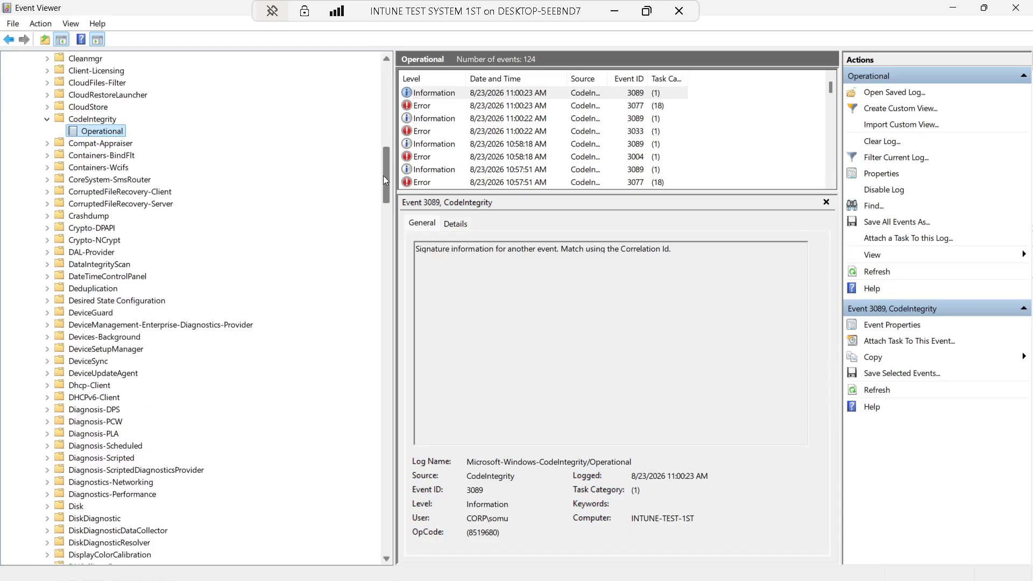
{"action": "left_click", "coordinate": [450, 110]}
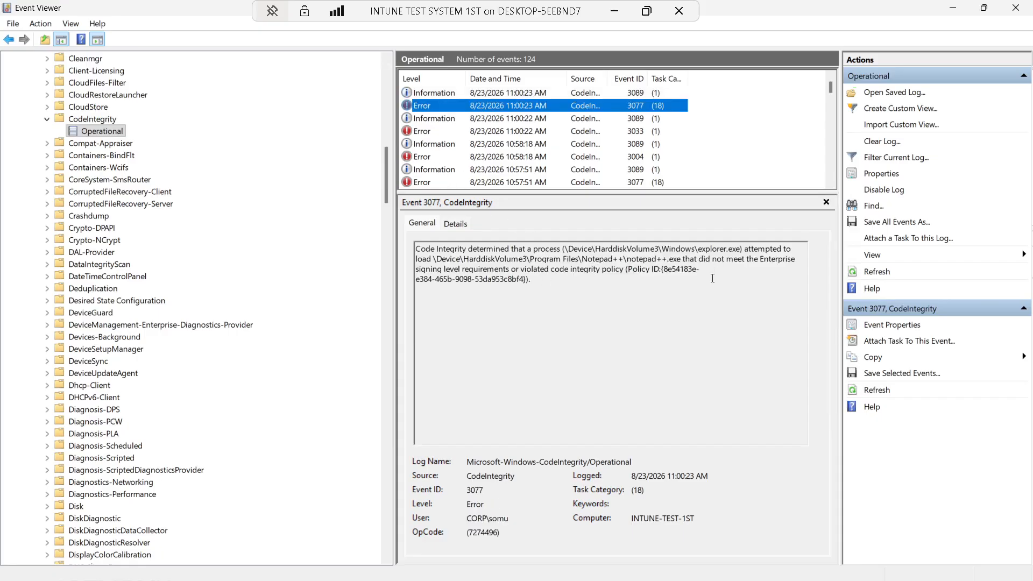
{"action": "left_click", "coordinate": [452, 121]}
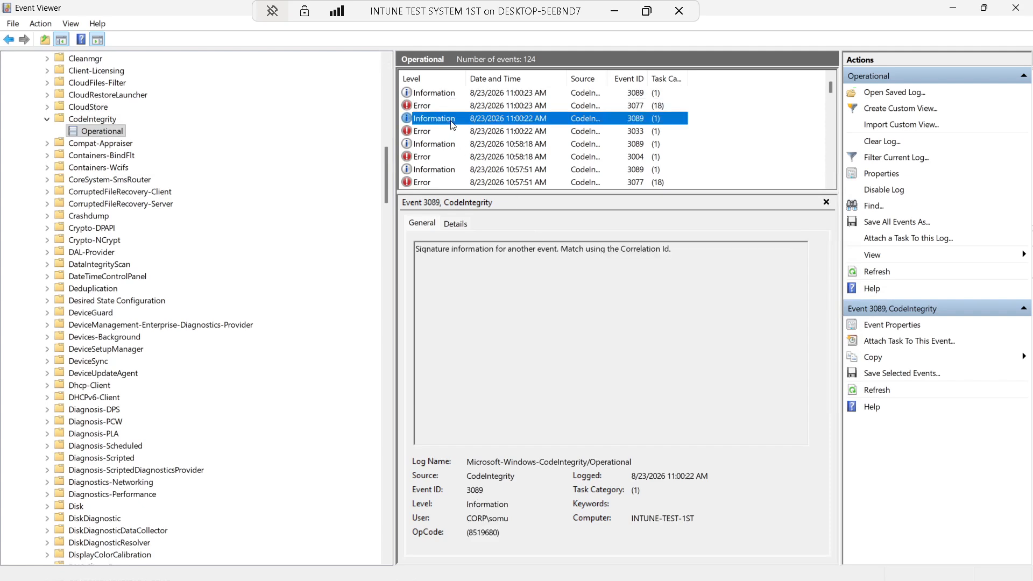
{"action": "left_click", "coordinate": [428, 132]}
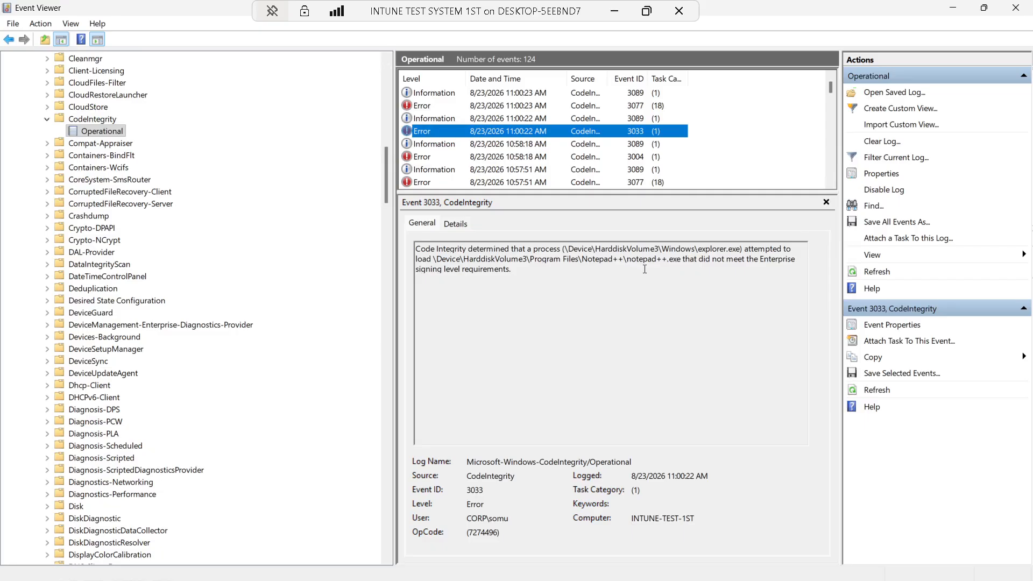
{"action": "left_click", "coordinate": [440, 145]}
{"action": "left_click", "coordinate": [427, 158]}
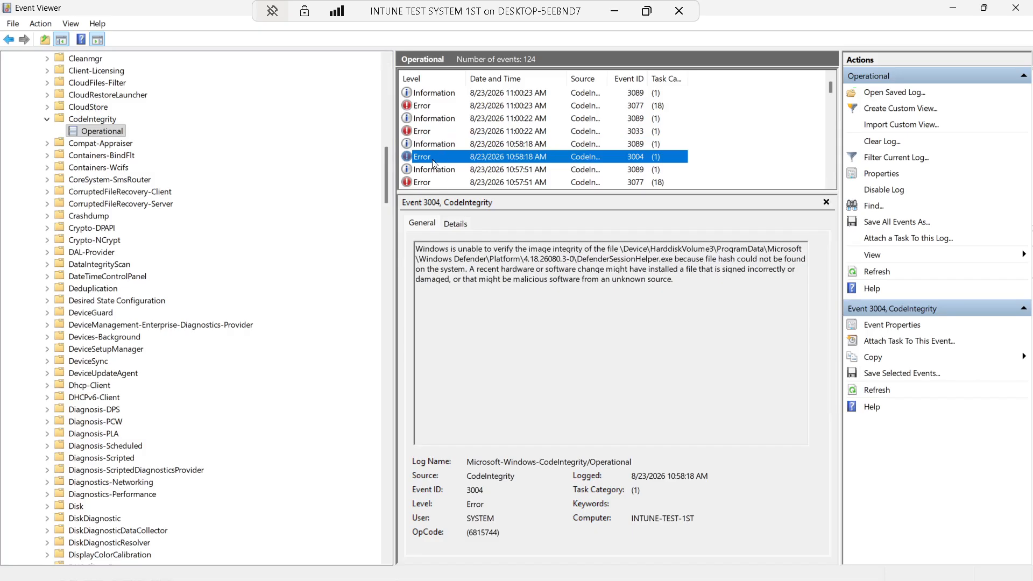
{"action": "left_click", "coordinate": [437, 171]}
{"action": "left_click", "coordinate": [424, 185]}
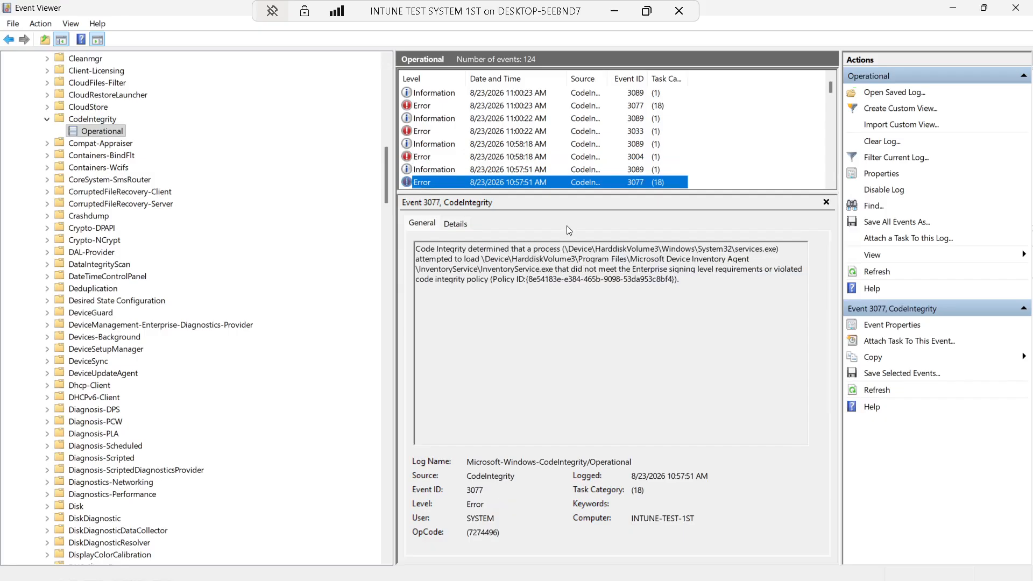
Inspect the notepad++.exe Error 3077 event's details in XML view, then close Event Viewer
{"action": "left_click", "coordinate": [427, 109]}
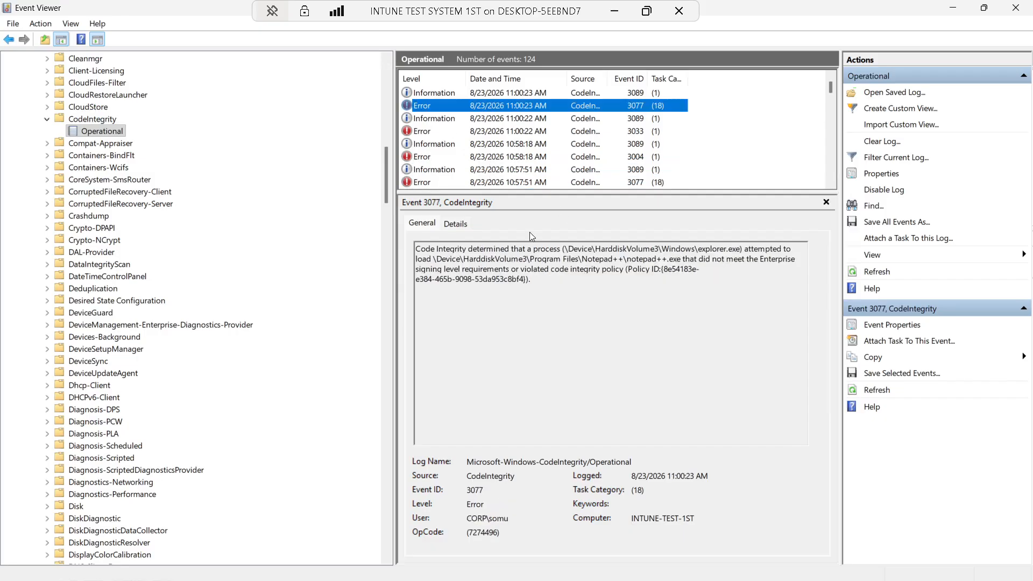
{"action": "left_click_drag", "start_coordinate": [530, 279], "coordinate": [422, 248]}
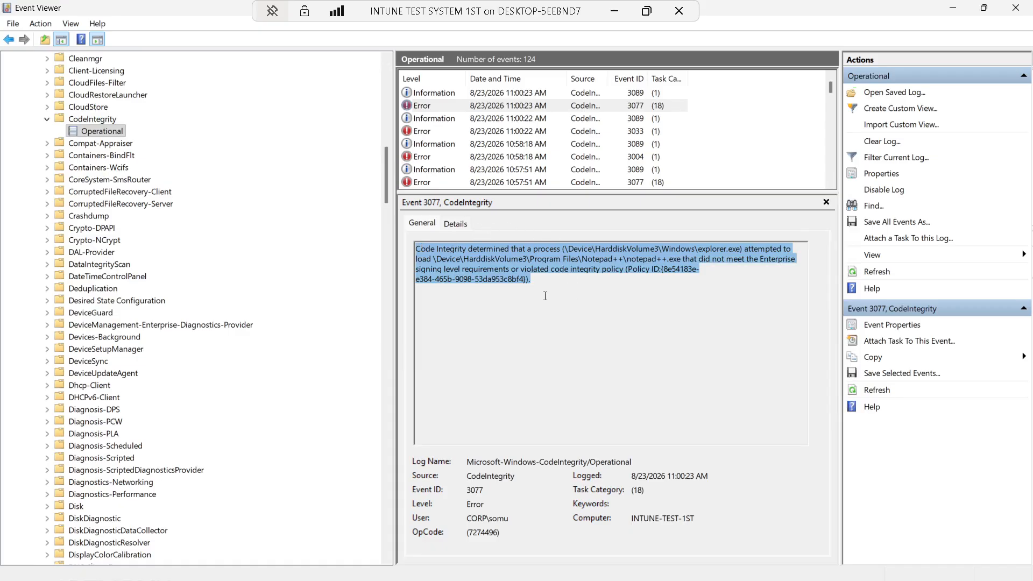
{"action": "left_click", "coordinate": [525, 278]}
{"action": "left_click", "coordinate": [439, 96]}
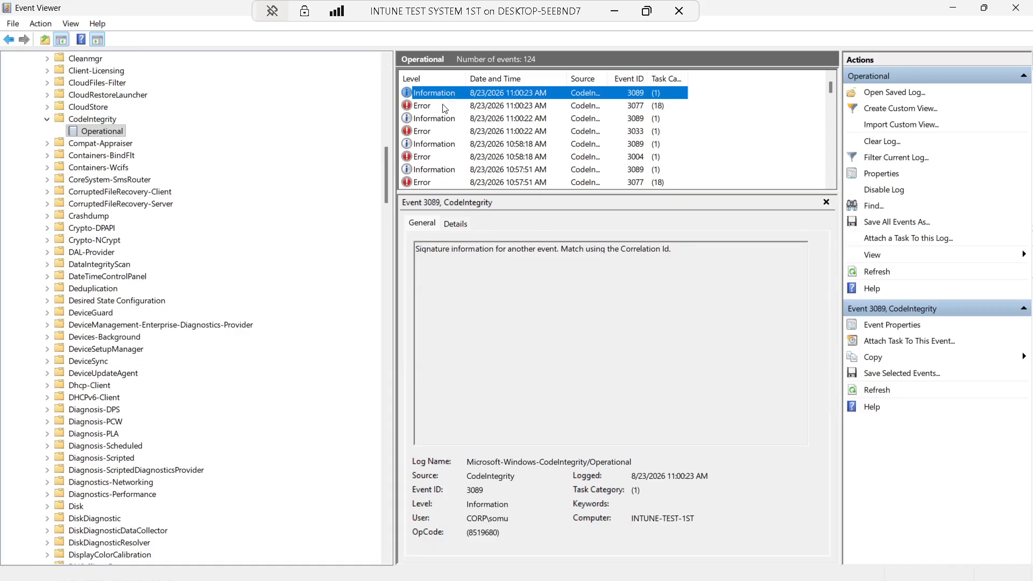
{"action": "left_click", "coordinate": [424, 109]}
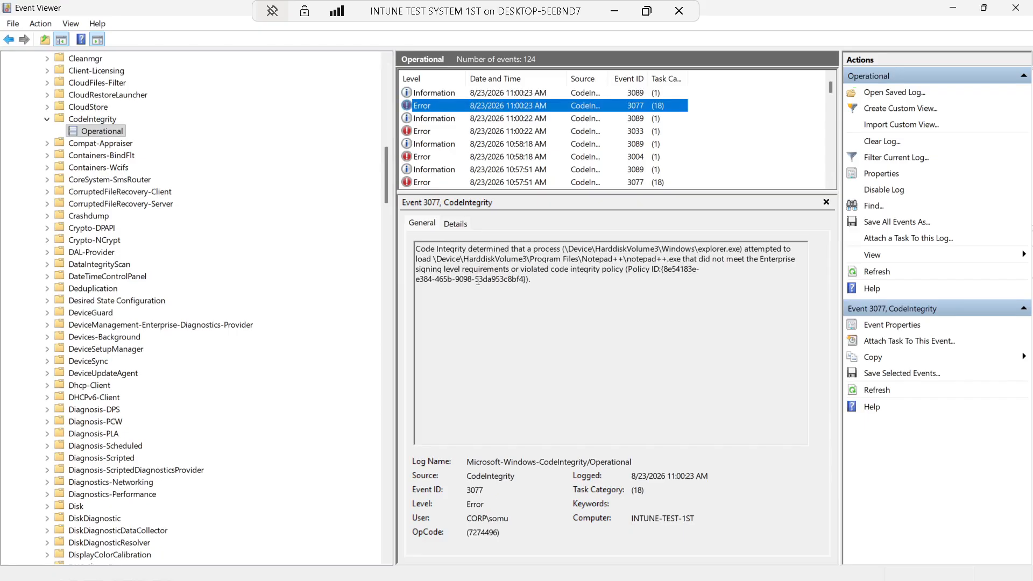
{"action": "left_click", "coordinate": [461, 225]}
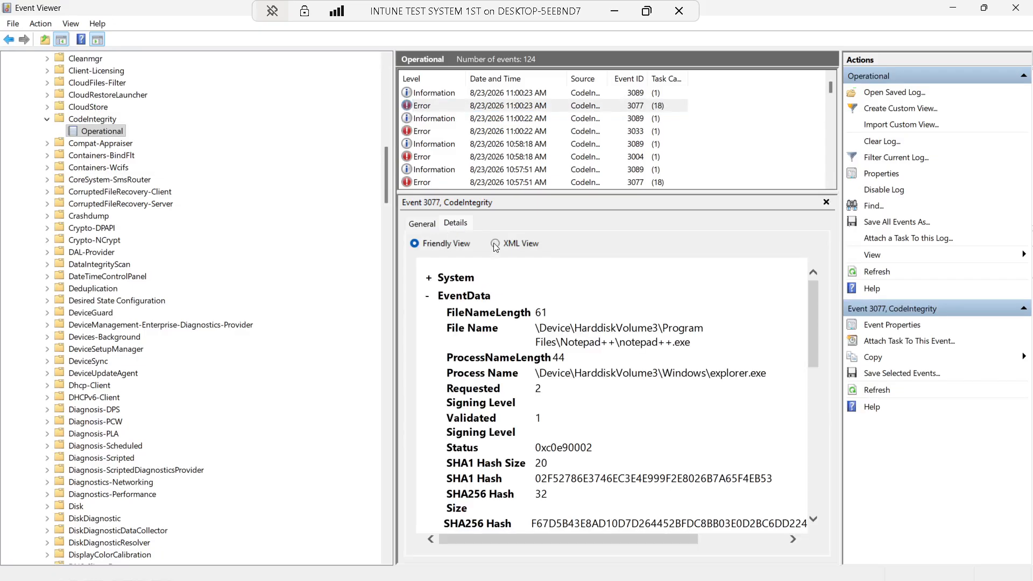
{"action": "left_click", "coordinate": [495, 244]}
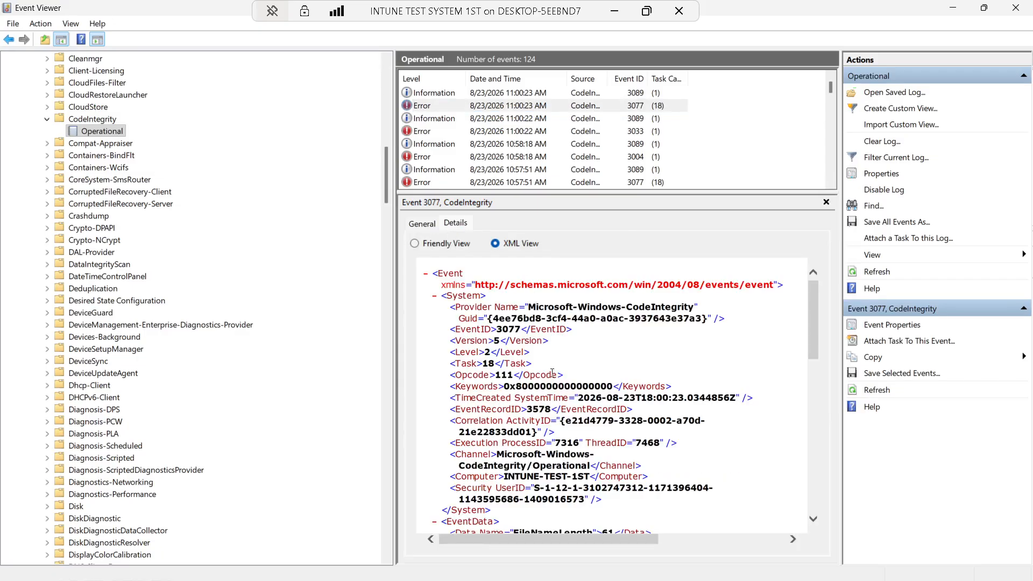
{"action": "scroll", "coordinate": [552, 372], "scroll_direction": "down", "scroll_amount": 5}
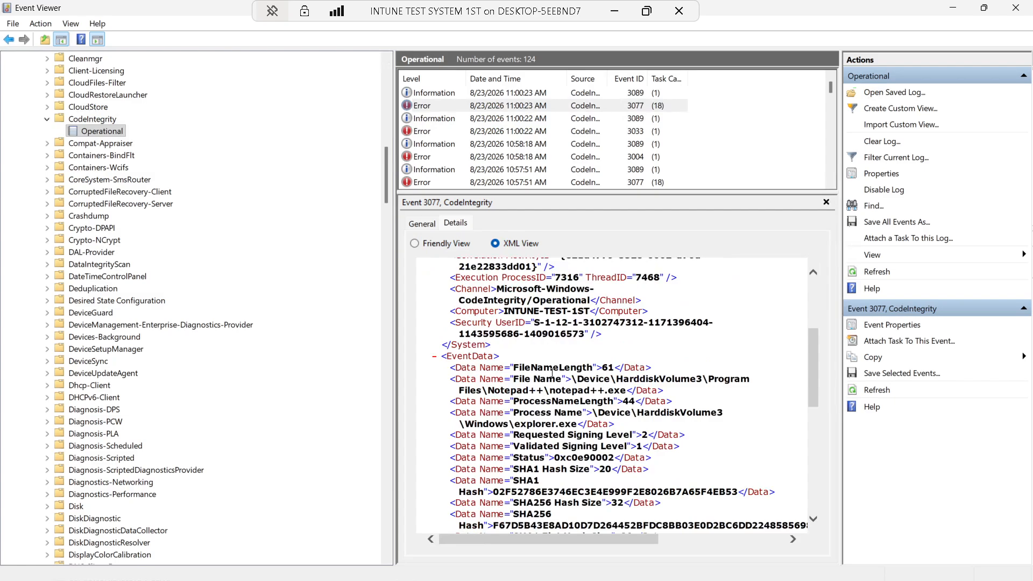
{"action": "scroll", "coordinate": [552, 373], "scroll_direction": "down", "scroll_amount": 10}
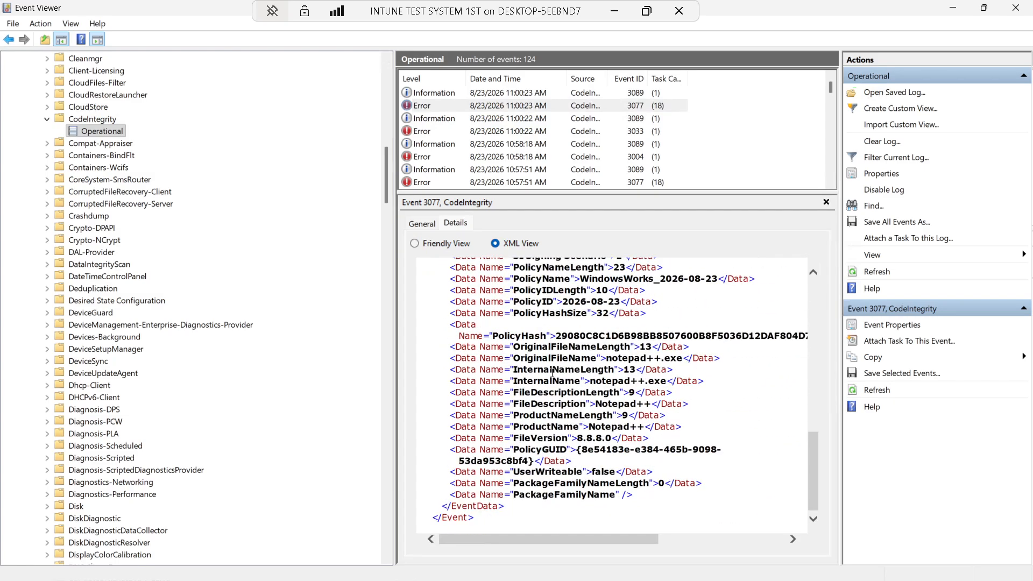
{"action": "scroll", "coordinate": [552, 372], "scroll_direction": "up", "scroll_amount": 15}
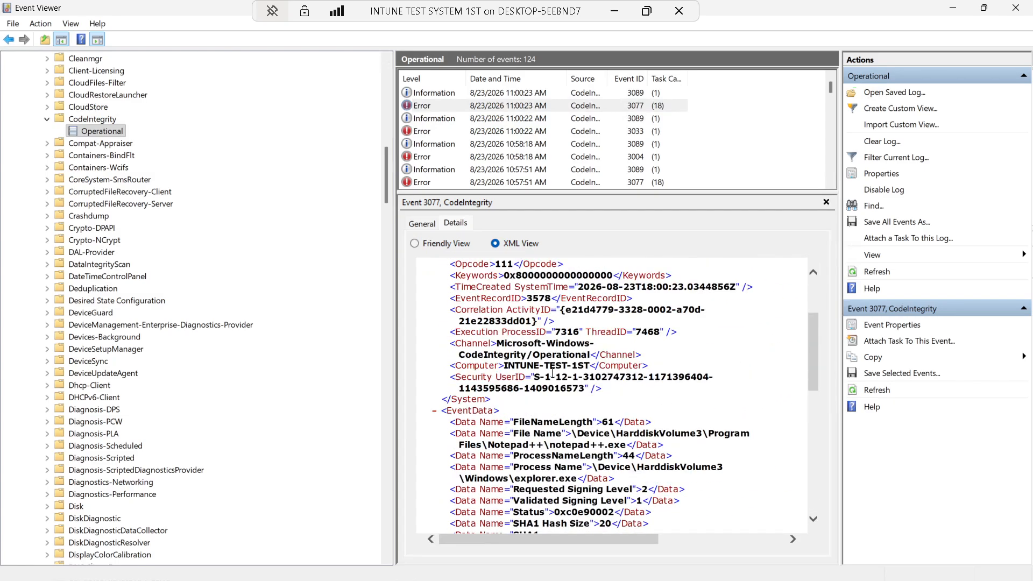
{"action": "left_click", "coordinate": [1015, 9]}
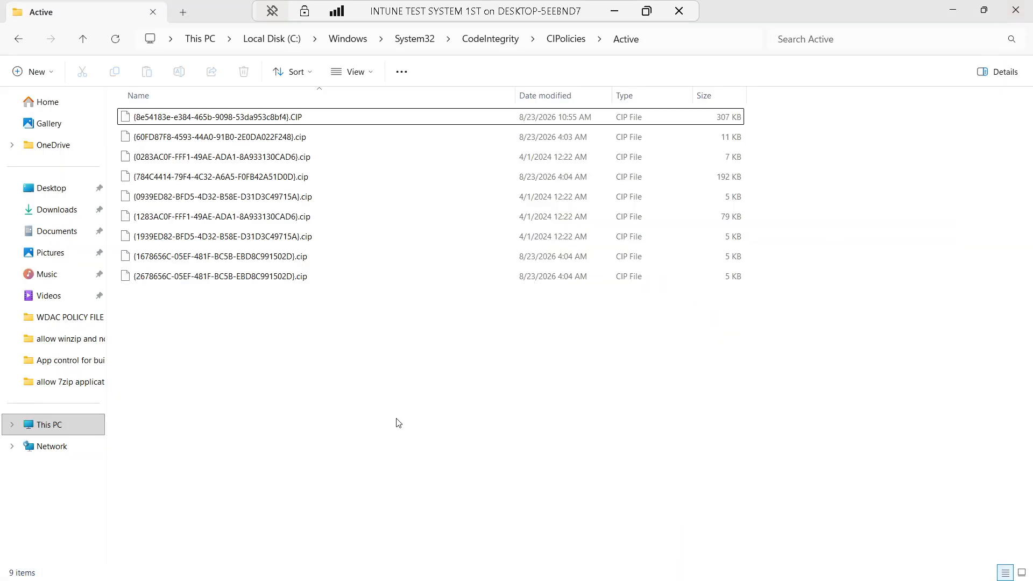
Close File Explorer and refresh the remote desktop
{"action": "left_click", "coordinate": [1016, 9]}
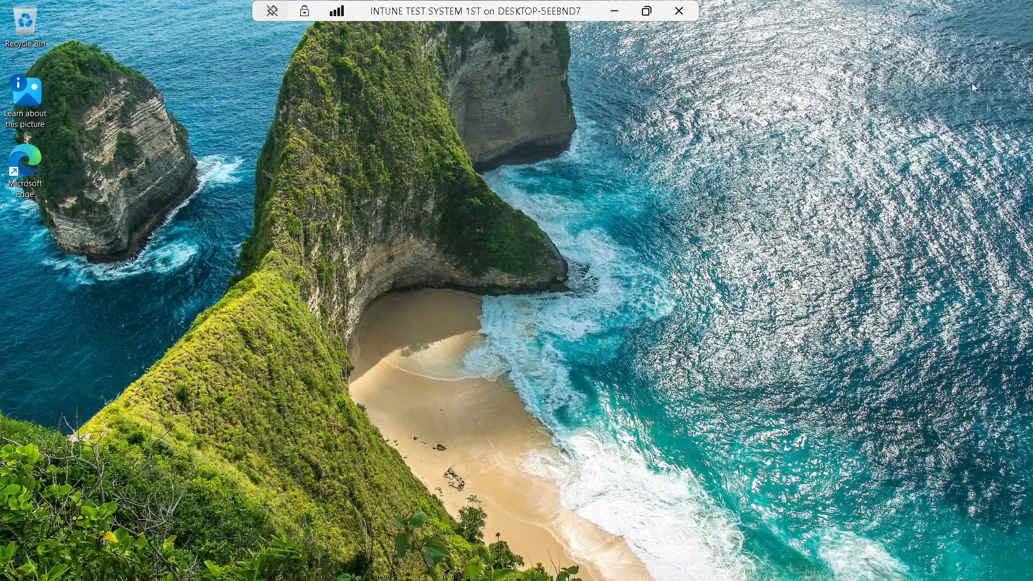
{"action": "right_click", "coordinate": [422, 208]}
{"action": "left_click", "coordinate": [467, 262]}
Refresh the desktop twice more, then leave the remote session for the local Intune page
{"action": "right_click", "coordinate": [462, 234]}
{"action": "left_click", "coordinate": [496, 285]}
{"action": "right_click", "coordinate": [424, 196]}
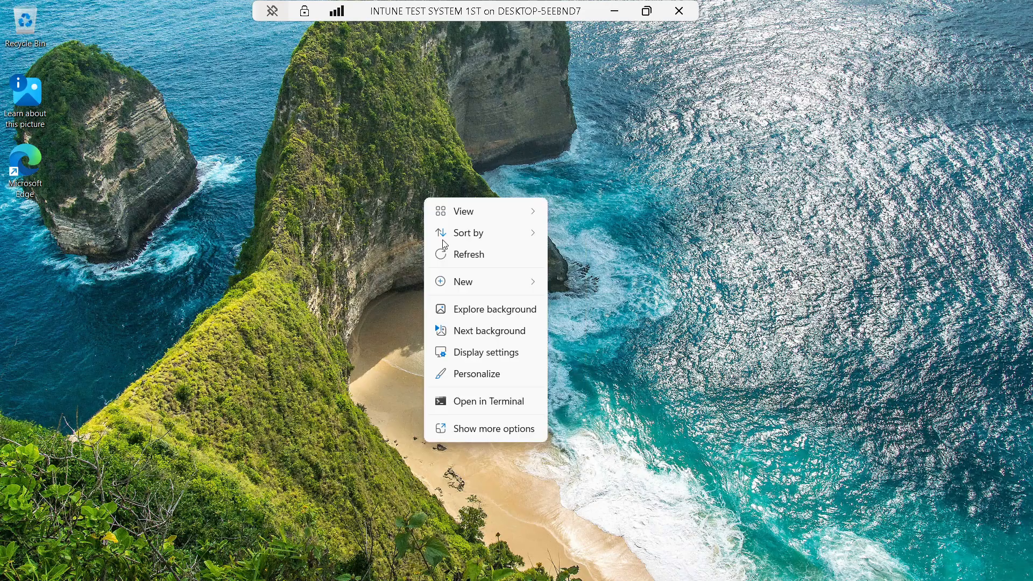
{"action": "left_click", "coordinate": [479, 251]}
{"action": "mouse_move", "coordinate": [685, 569]}
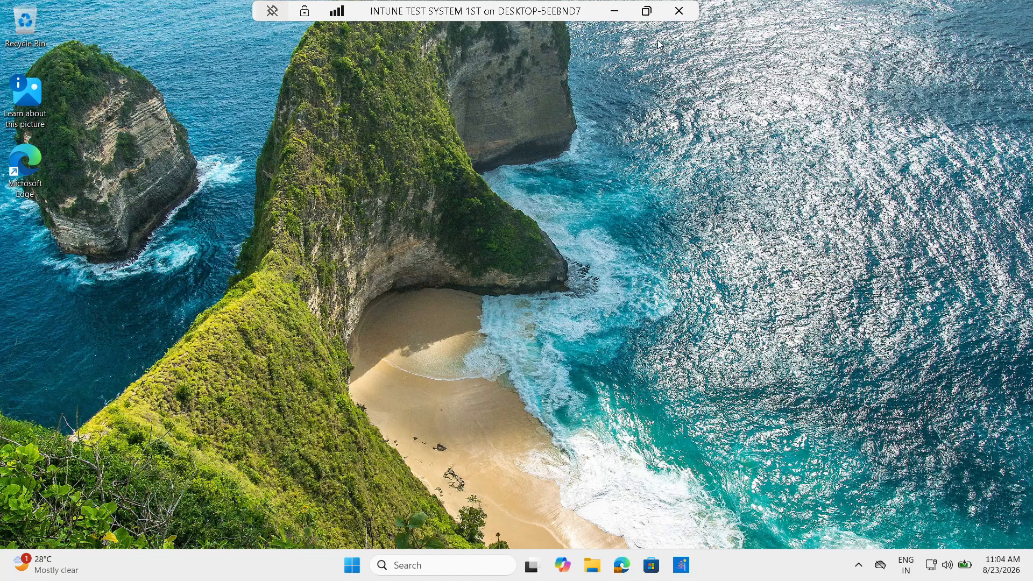
{"action": "left_click", "coordinate": [617, 11]}
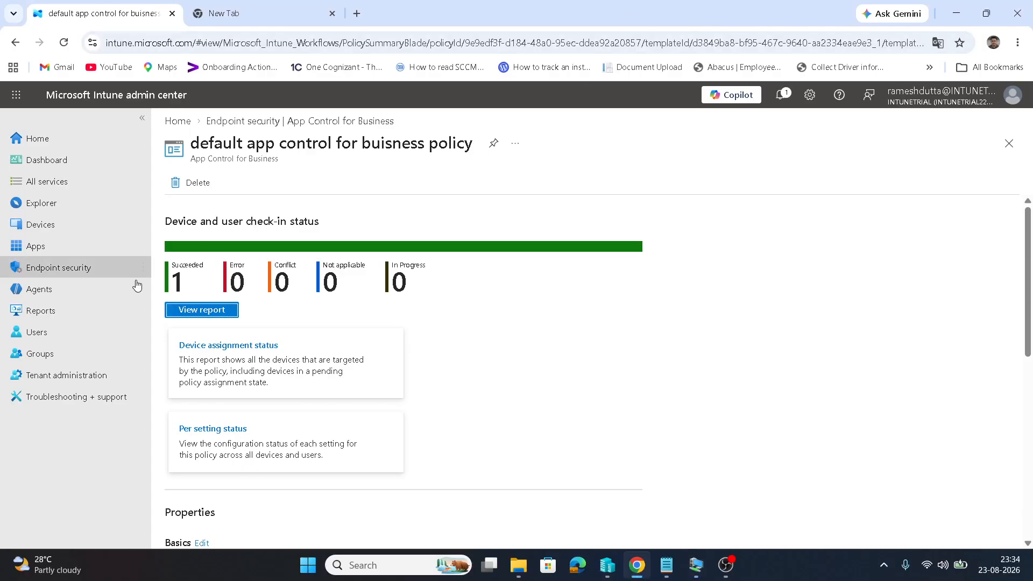
Return to App Control for Business and open its Managed installer tab, which lists 0 items
{"action": "left_click", "coordinate": [1008, 141]}
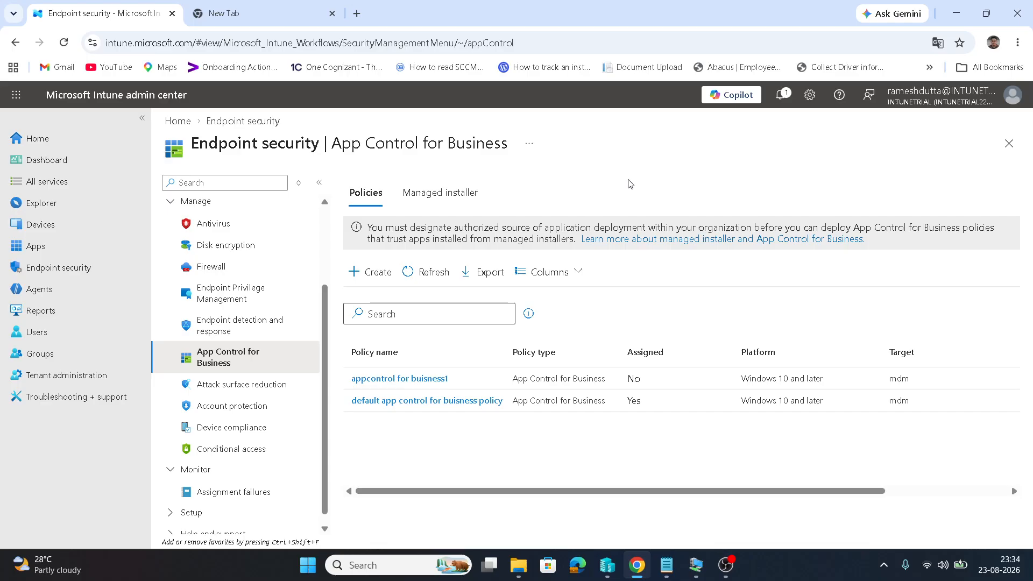
{"action": "left_click", "coordinate": [448, 193]}
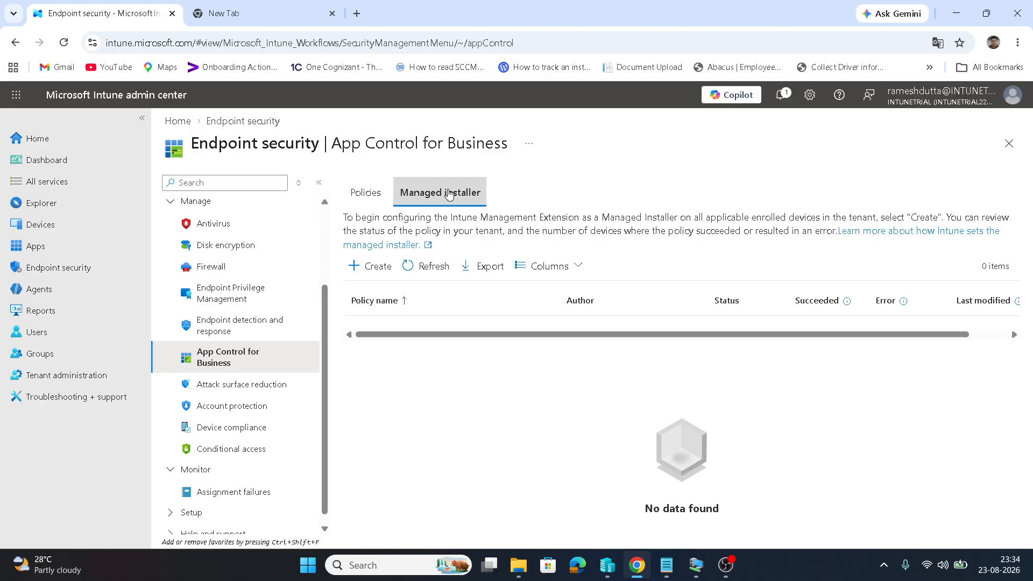
{"action": "mouse_move", "coordinate": [702, 570]}
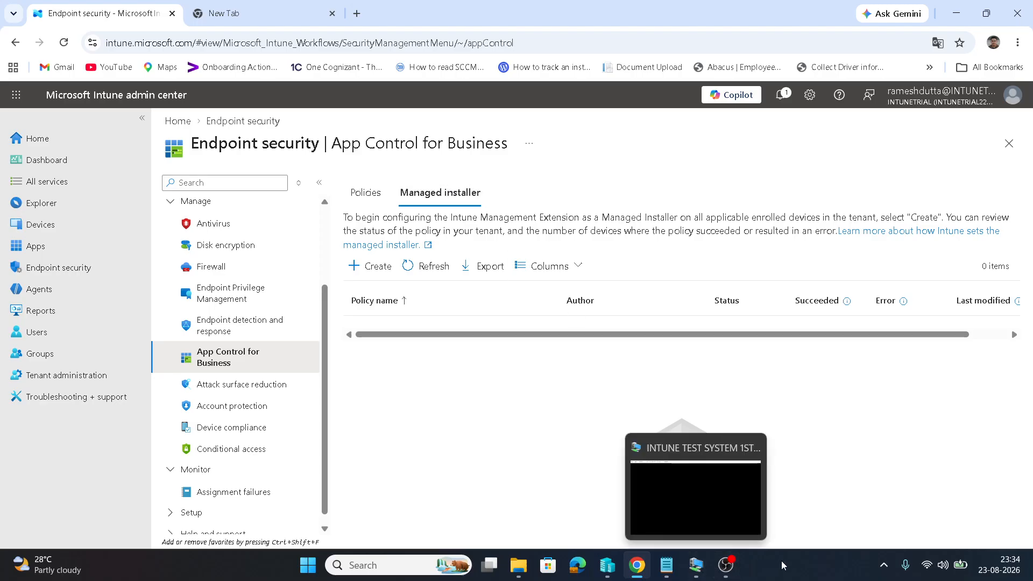